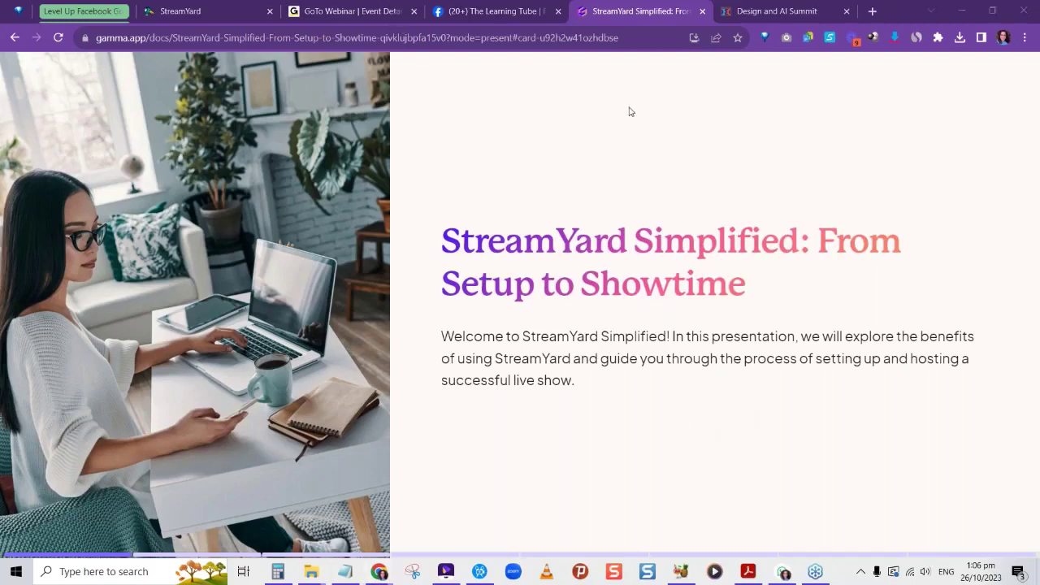
Step: Advance the presentation through the "Why Use StreamYard?" slide to the "StreamYard Features Overview" slide
{"action": "scroll", "coordinate": [633, 130], "scroll_direction": "down", "scroll_amount": 3}
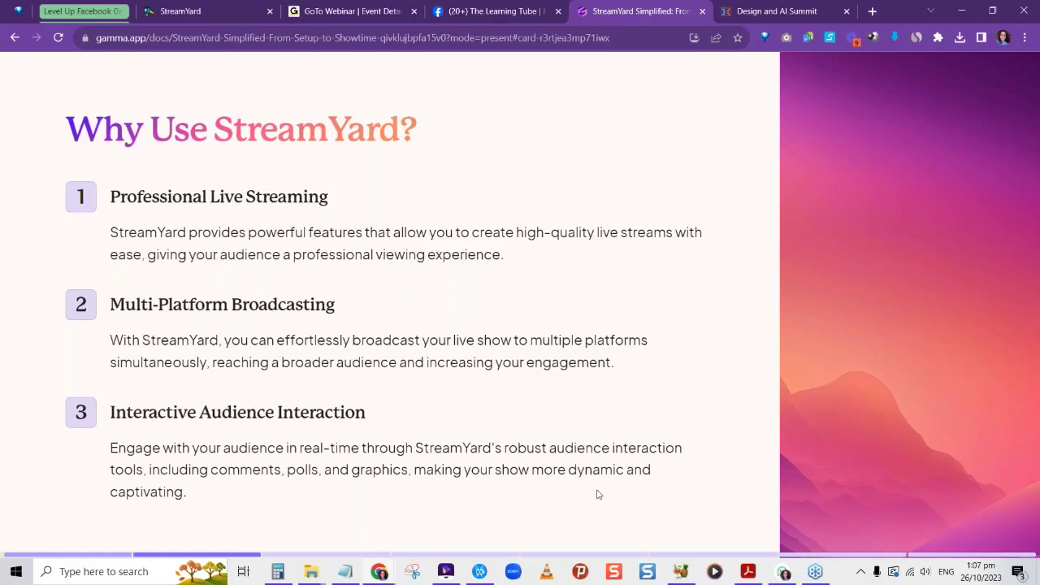
{"action": "scroll", "coordinate": [597, 494], "scroll_direction": "down", "scroll_amount": 2}
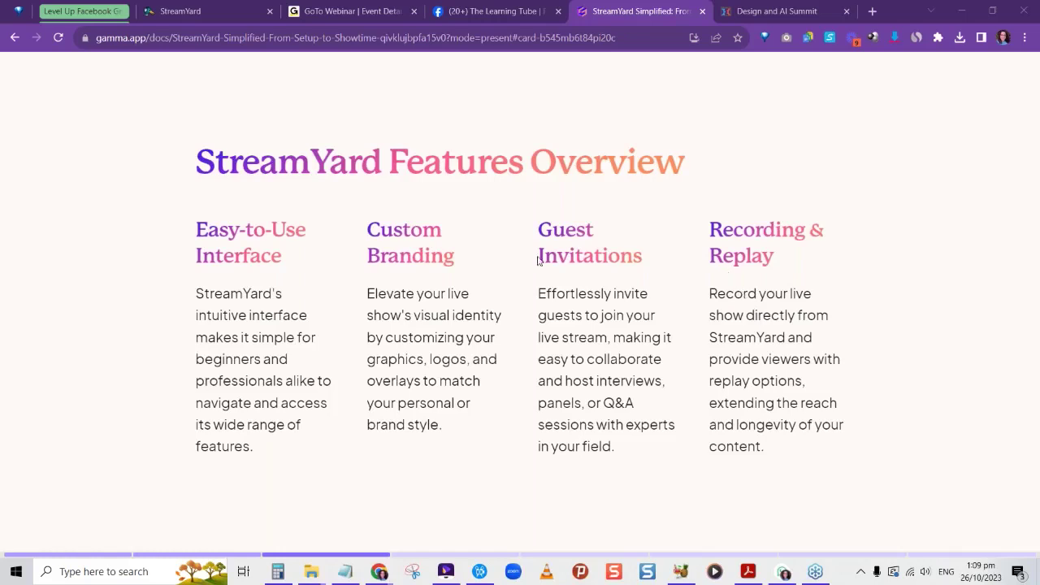
Step: Switch to the StreamYard website window and open its pricing page at the individual plans
{"action": "mouse_move", "coordinate": [384, 571]}
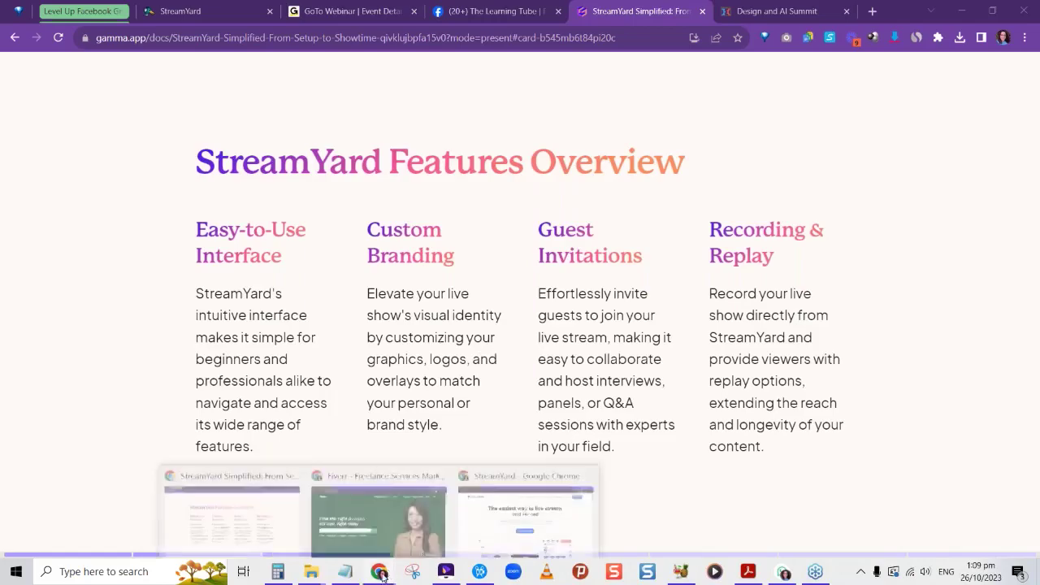
{"action": "left_click", "coordinate": [501, 534]}
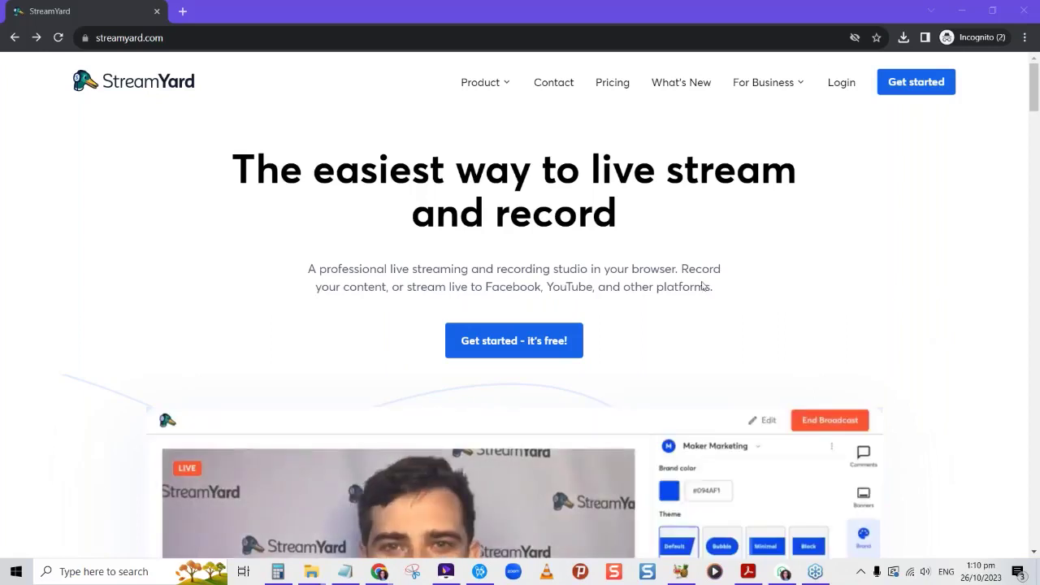
{"action": "left_click", "coordinate": [614, 83]}
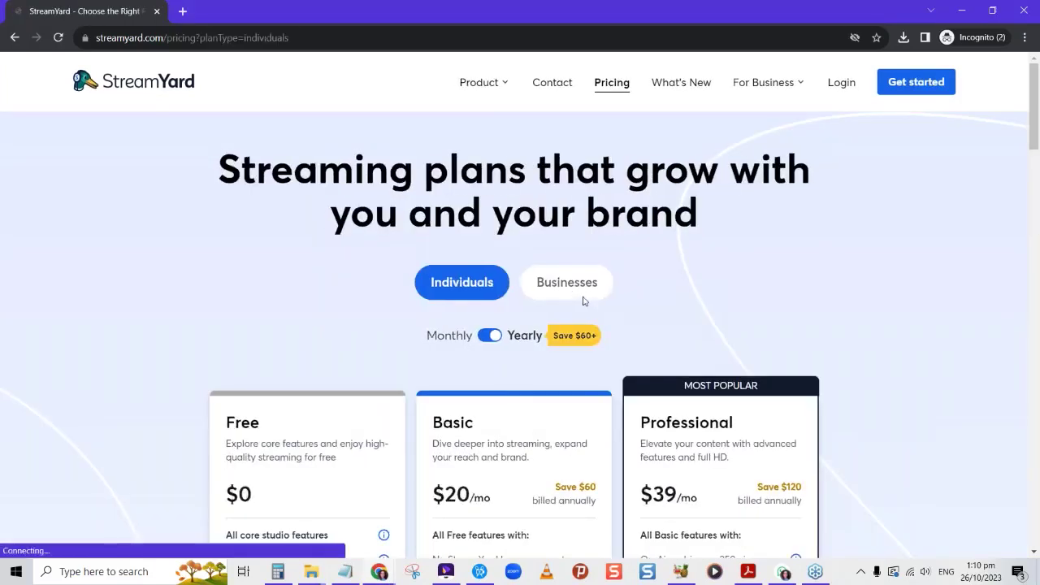
{"action": "scroll", "coordinate": [399, 313], "scroll_direction": "down", "scroll_amount": 3}
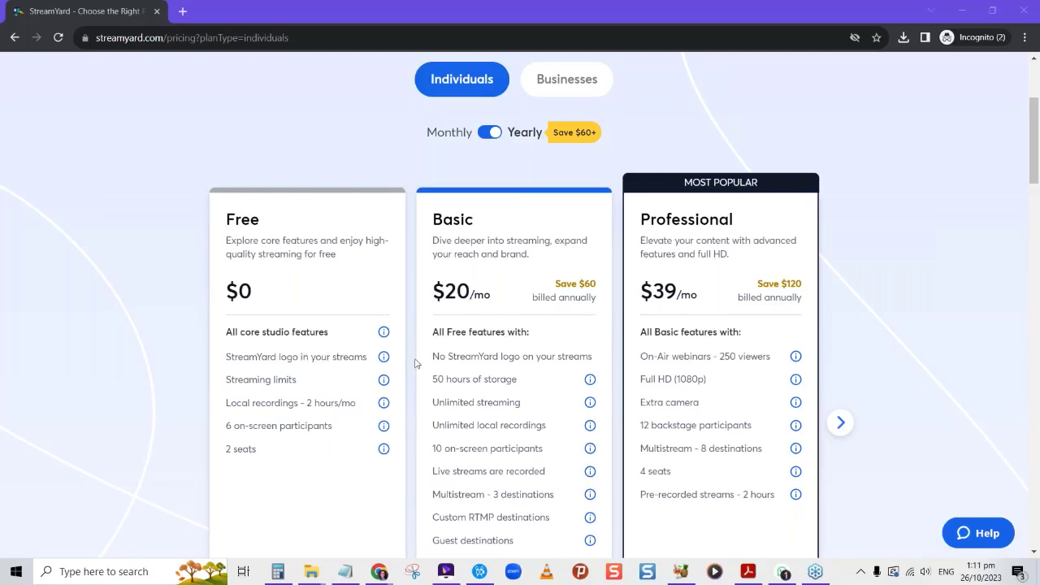
Step: Show the individual plan prices with monthly billing
{"action": "scroll", "coordinate": [515, 309], "scroll_direction": "down", "scroll_amount": 1}
{"action": "scroll", "coordinate": [511, 309], "scroll_direction": "up", "scroll_amount": 1}
{"action": "left_click", "coordinate": [488, 132]}
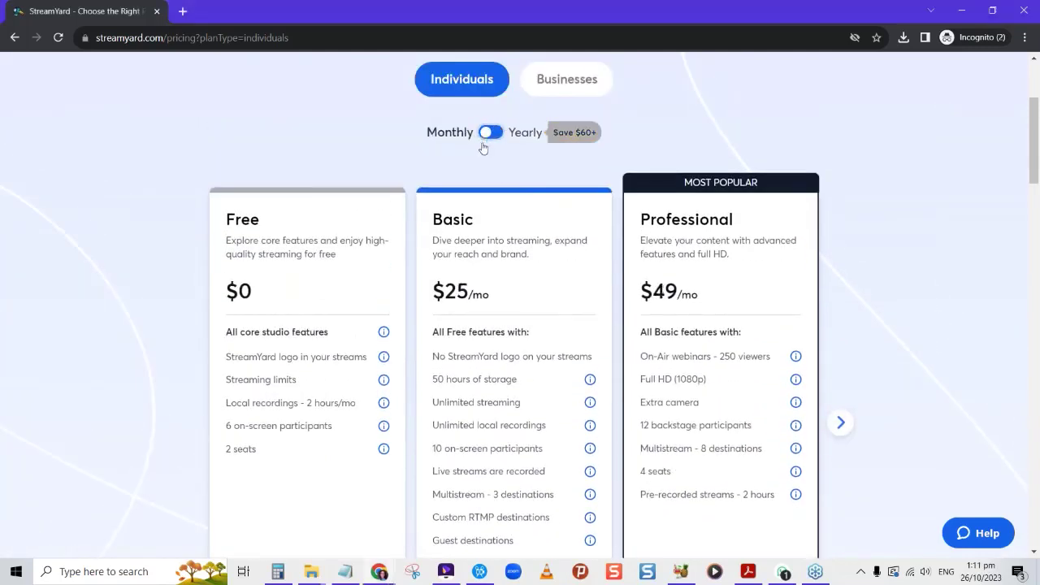
{"action": "left_click", "coordinate": [490, 134]}
{"action": "left_click", "coordinate": [495, 137]}
Step: Examine the prices and feature lists of the Free, Basic and Professional plans
{"action": "scroll", "coordinate": [474, 248], "scroll_direction": "down", "scroll_amount": 1}
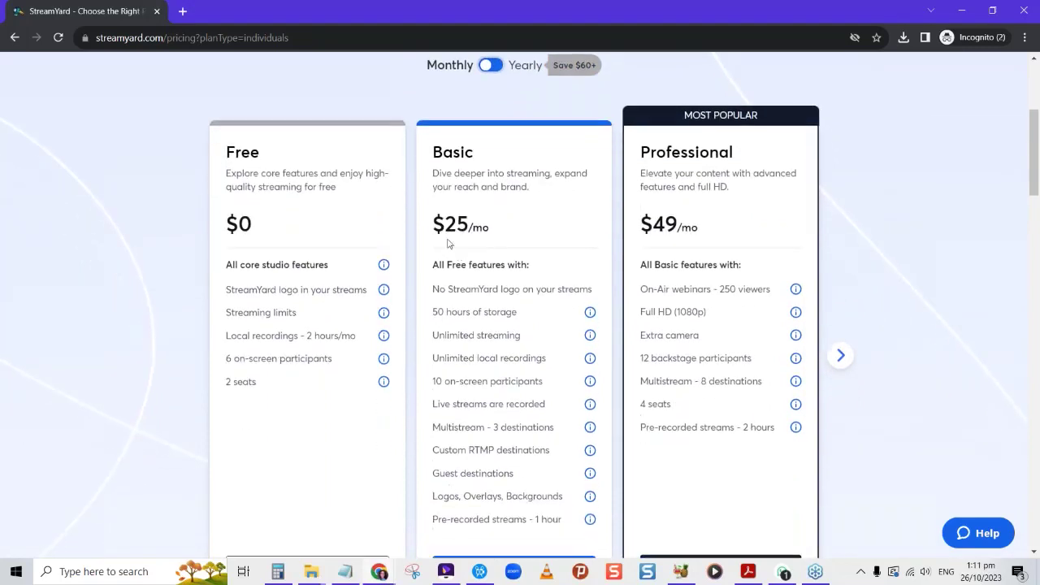
{"action": "scroll", "coordinate": [478, 244], "scroll_direction": "down", "scroll_amount": 1}
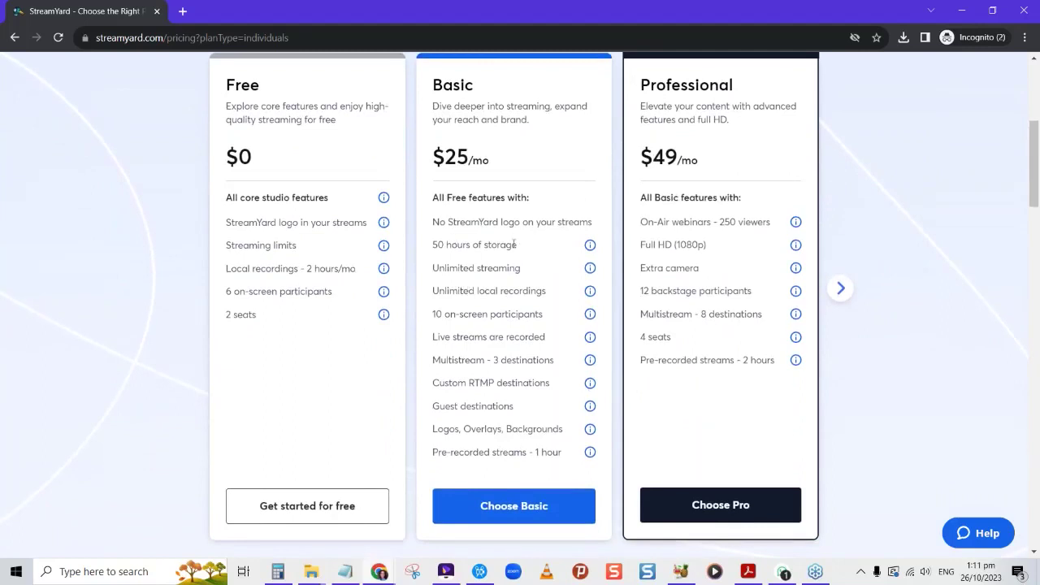
{"action": "scroll", "coordinate": [486, 237], "scroll_direction": "down", "scroll_amount": 1}
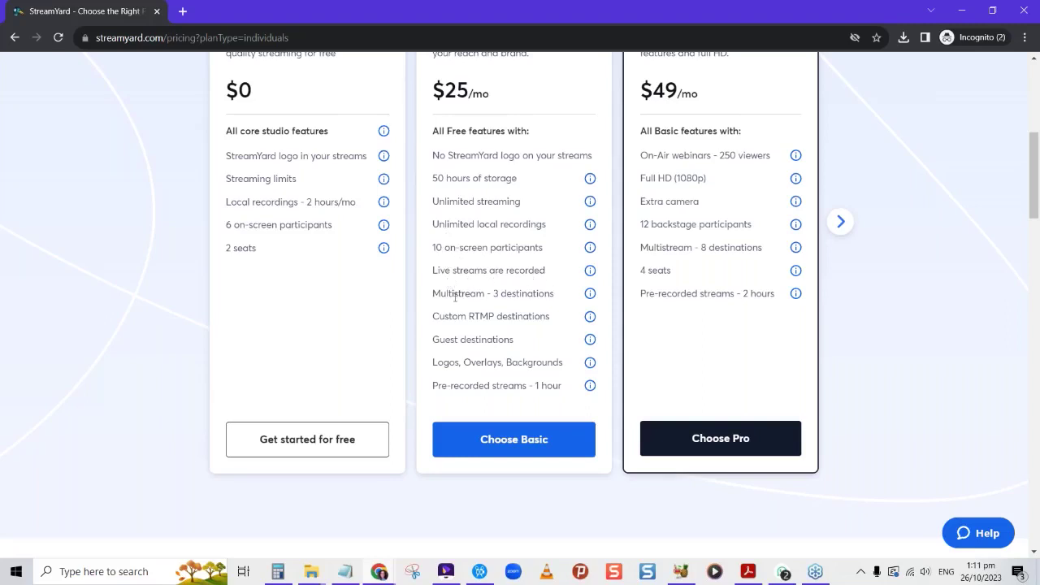
{"action": "scroll", "coordinate": [555, 301], "scroll_direction": "down", "scroll_amount": 1}
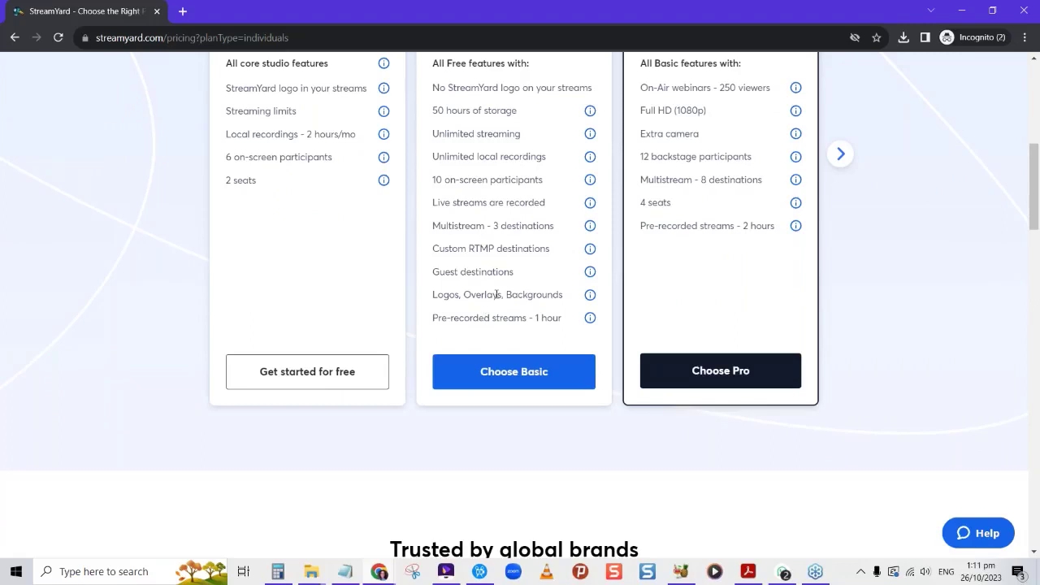
{"action": "scroll", "coordinate": [497, 294], "scroll_direction": "up", "scroll_amount": 2}
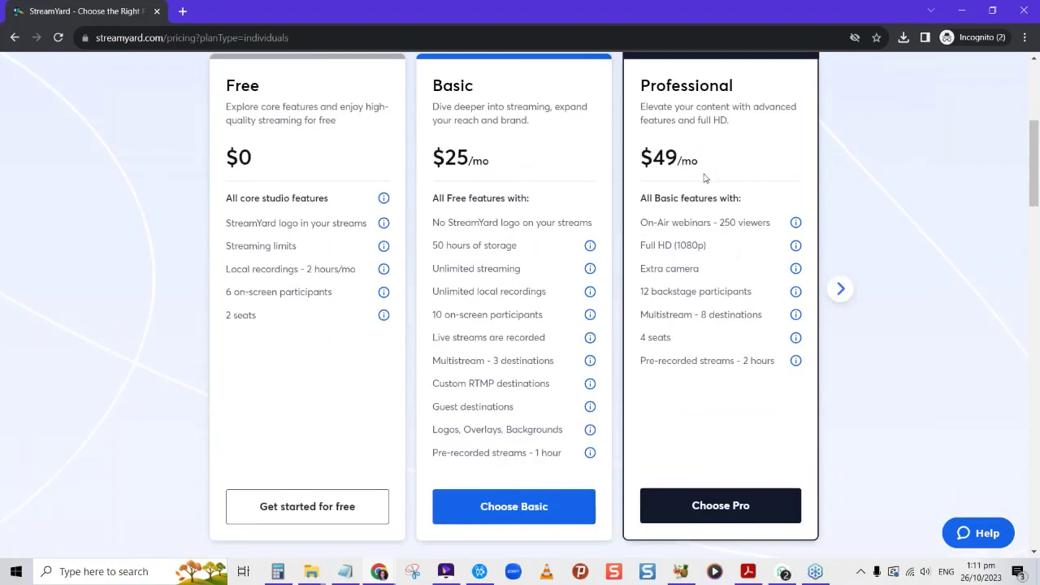
{"action": "scroll", "coordinate": [703, 177], "scroll_direction": "down", "scroll_amount": 1}
{"action": "scroll", "coordinate": [698, 176], "scroll_direction": "up", "scroll_amount": 2}
{"action": "scroll", "coordinate": [689, 175], "scroll_direction": "down", "scroll_amount": 3}
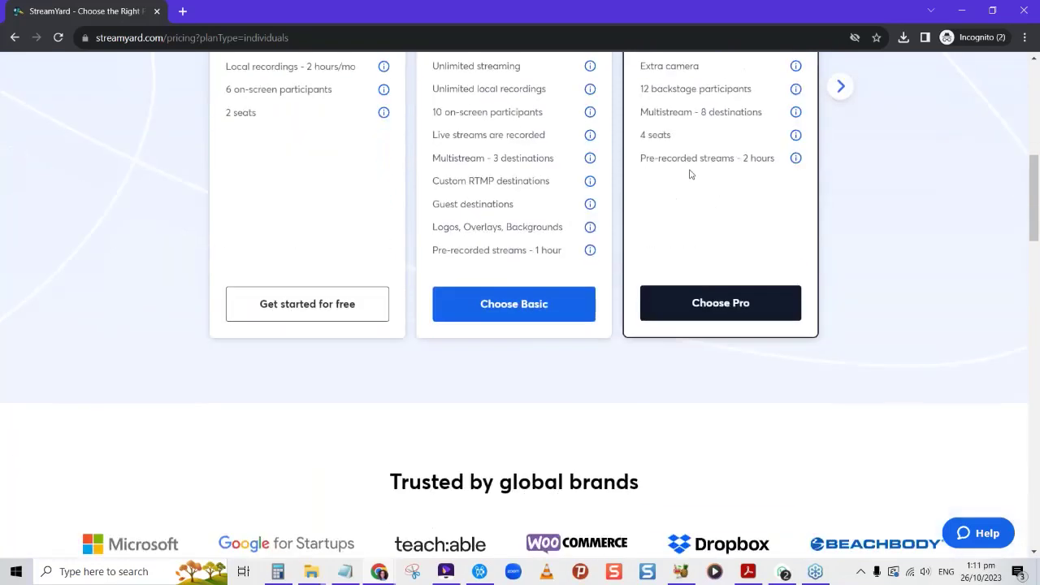
{"action": "scroll", "coordinate": [690, 175], "scroll_direction": "up", "scroll_amount": 3}
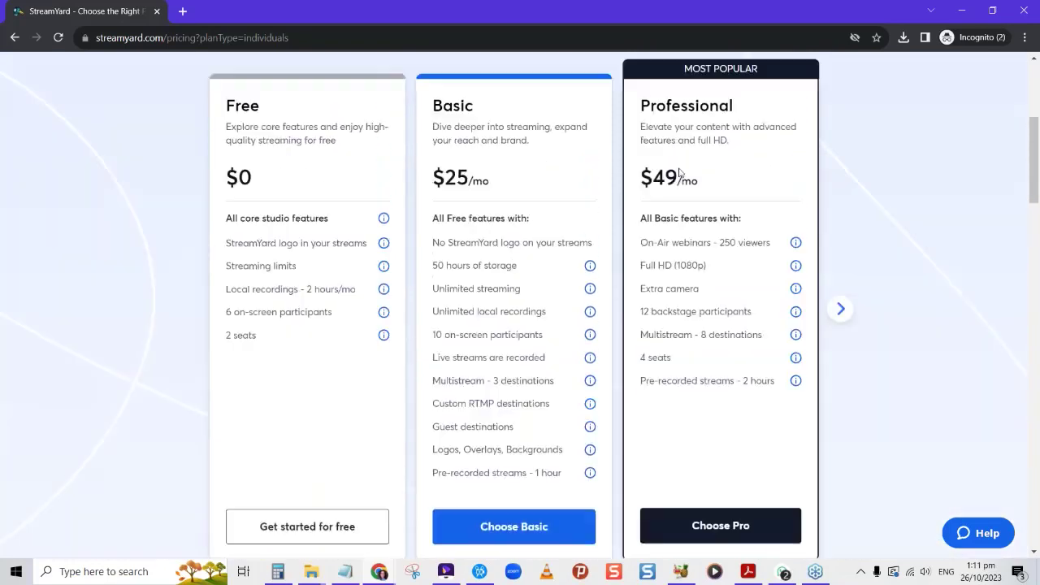
Step: Compare the plan prices by changing to yearly billing and back to monthly
{"action": "scroll", "coordinate": [683, 187], "scroll_direction": "up", "scroll_amount": 1}
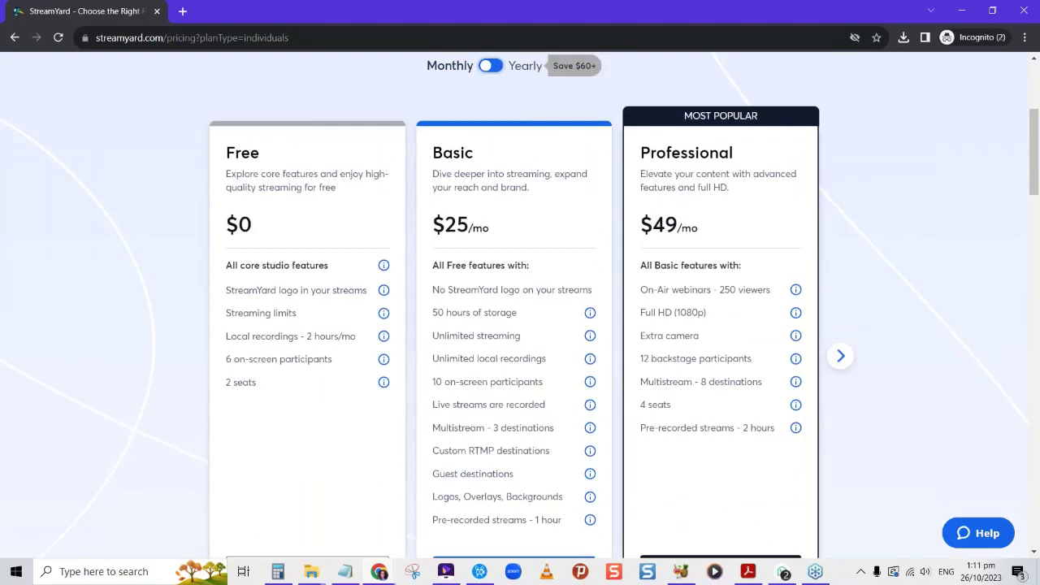
{"action": "left_click", "coordinate": [490, 71]}
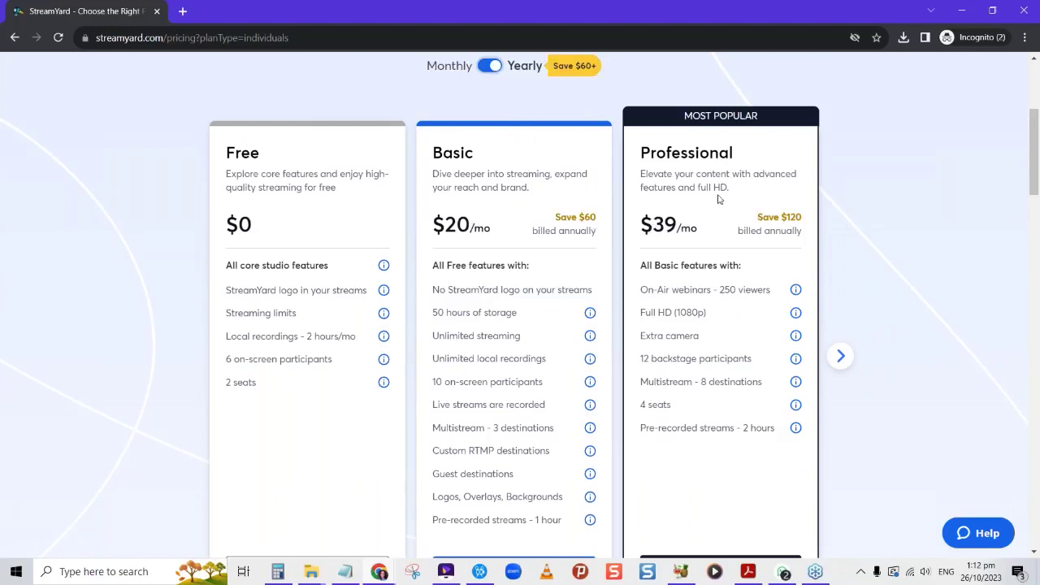
{"action": "left_click", "coordinate": [490, 70]}
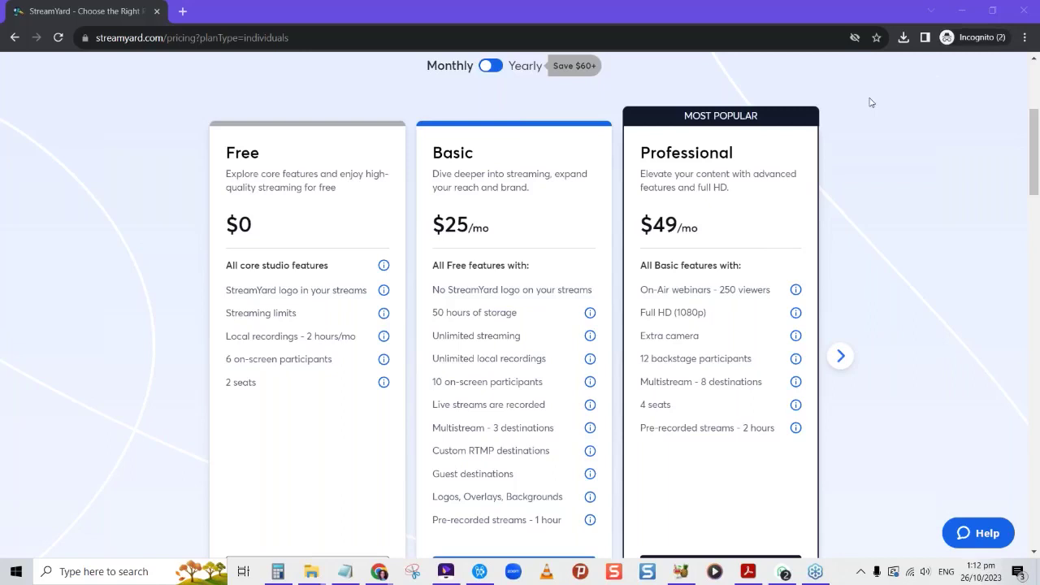
Step: Switch to the signed-in StreamYard dashboard and review the upcoming and past streams and recordings
{"action": "key", "text": "alt+Tab"}
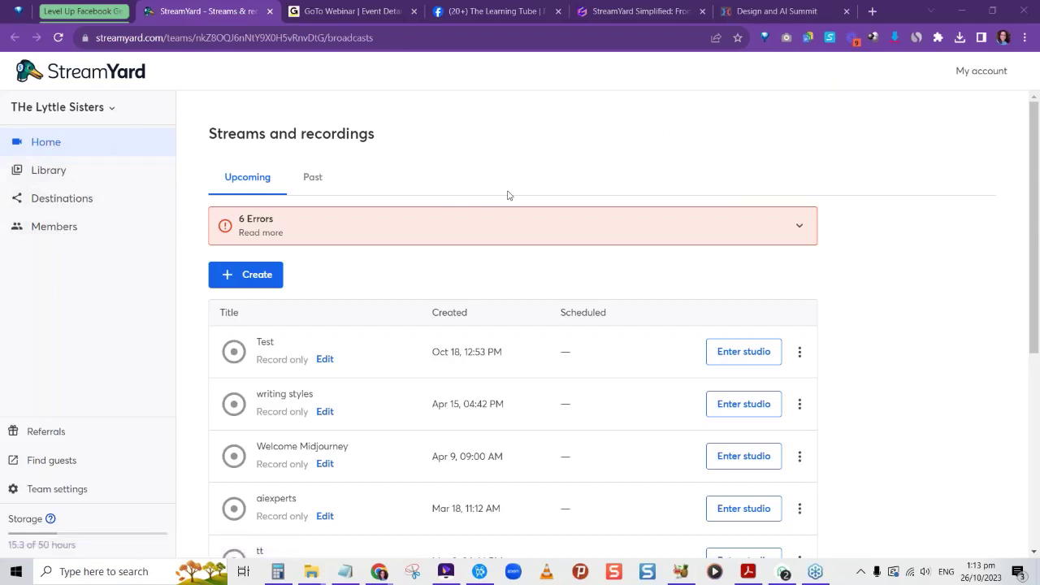
{"action": "scroll", "coordinate": [411, 200], "scroll_direction": "down", "scroll_amount": 3}
{"action": "scroll", "coordinate": [383, 215], "scroll_direction": "up", "scroll_amount": 1}
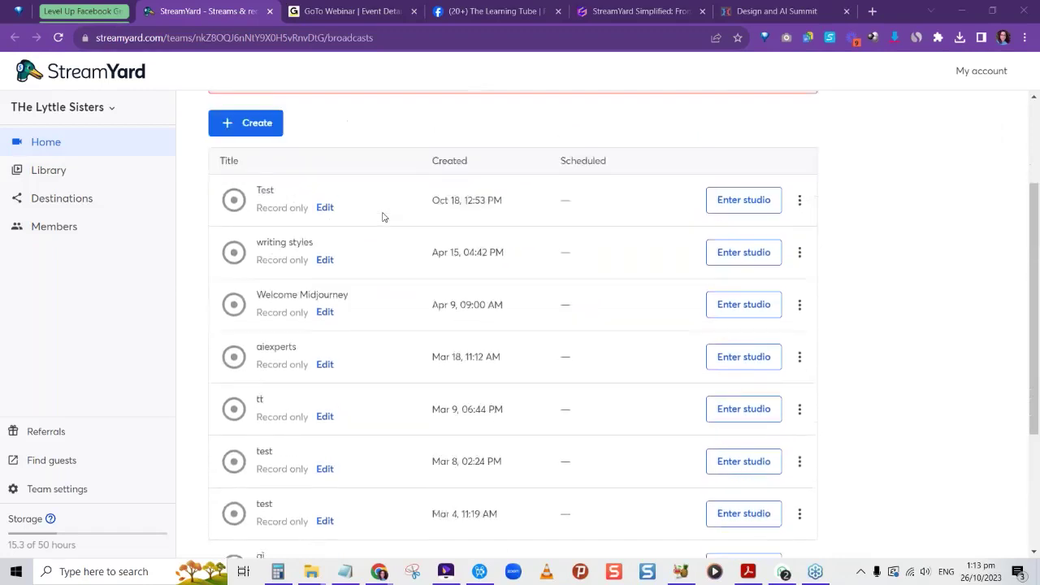
{"action": "scroll", "coordinate": [383, 216], "scroll_direction": "up", "scroll_amount": 2}
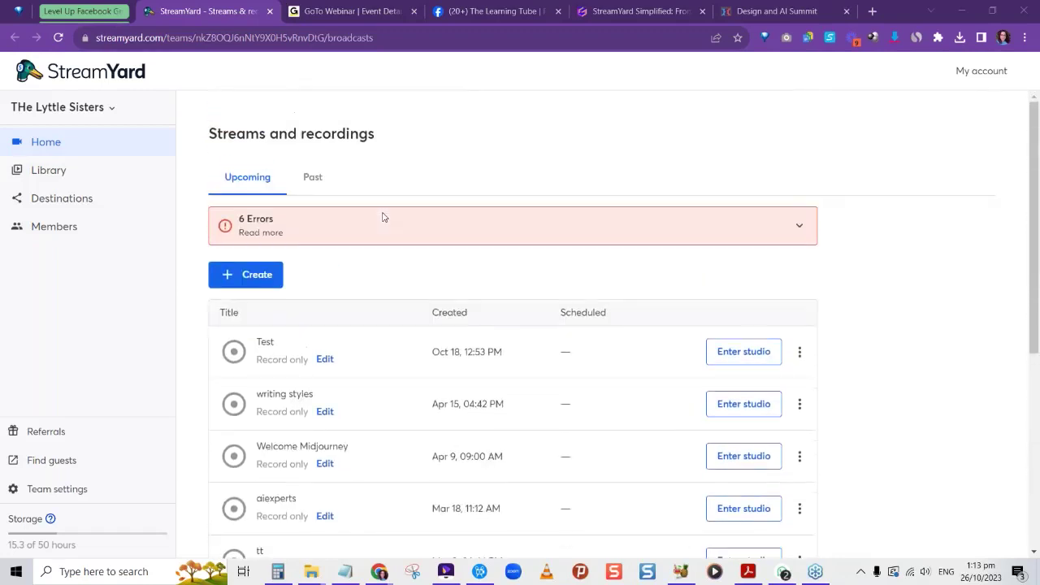
{"action": "left_click", "coordinate": [312, 177]}
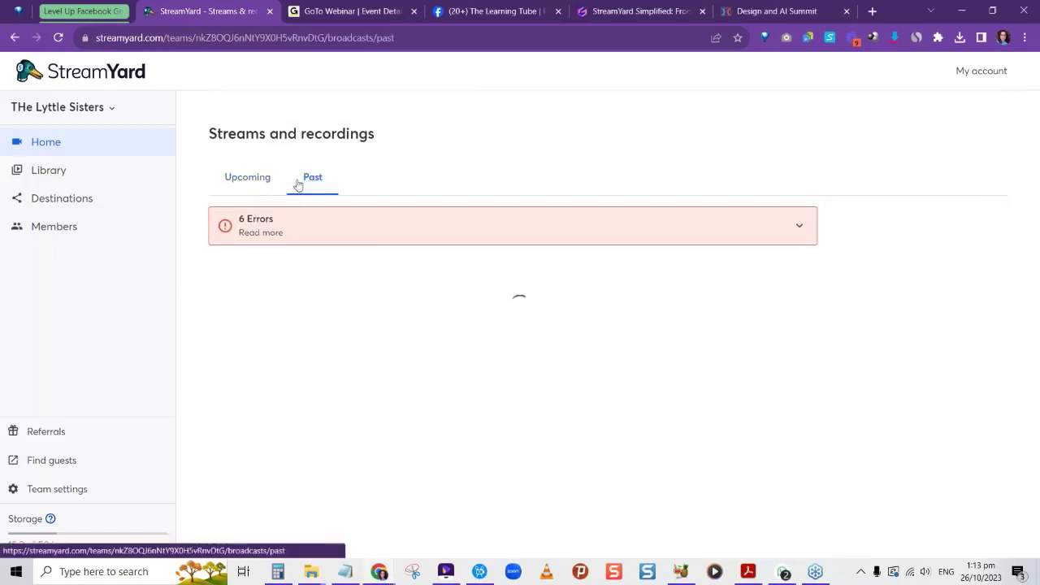
{"action": "left_click", "coordinate": [248, 179]}
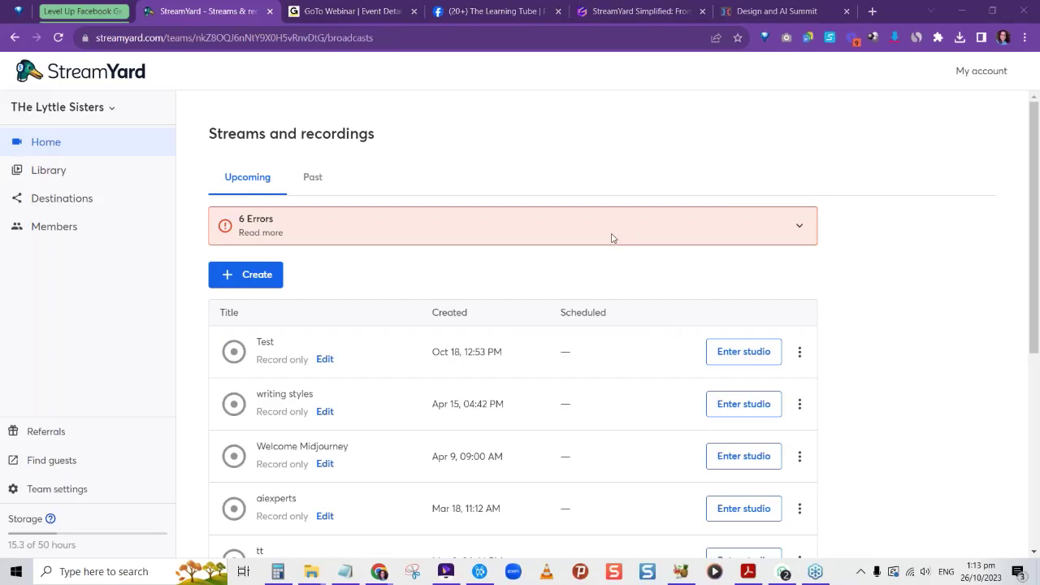
Step: Start adding a Facebook Group as a new streaming destination and connect the Facebook account
{"action": "left_click", "coordinate": [75, 206]}
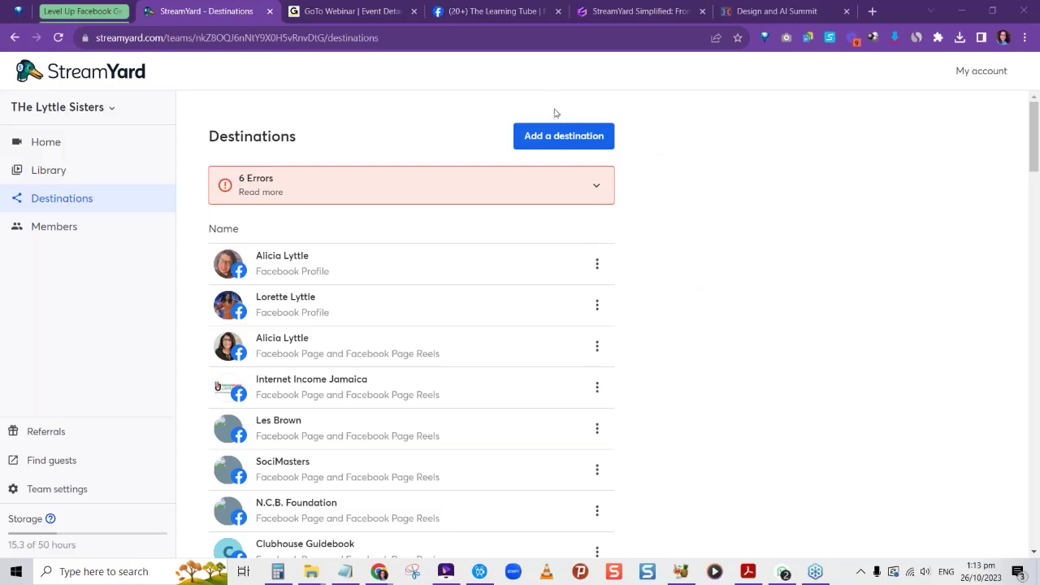
{"action": "left_click", "coordinate": [558, 138]}
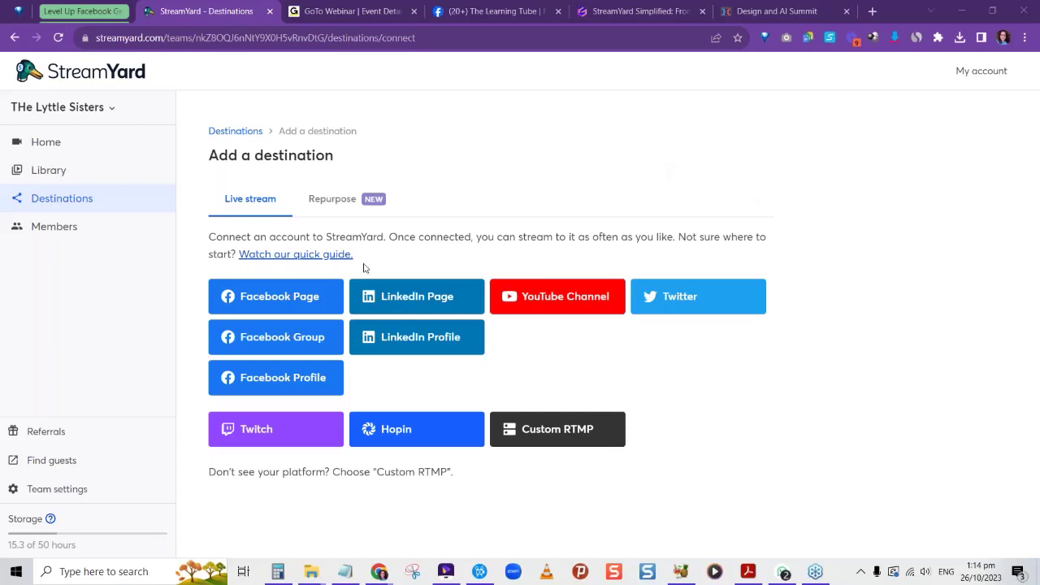
{"action": "left_click", "coordinate": [286, 343]}
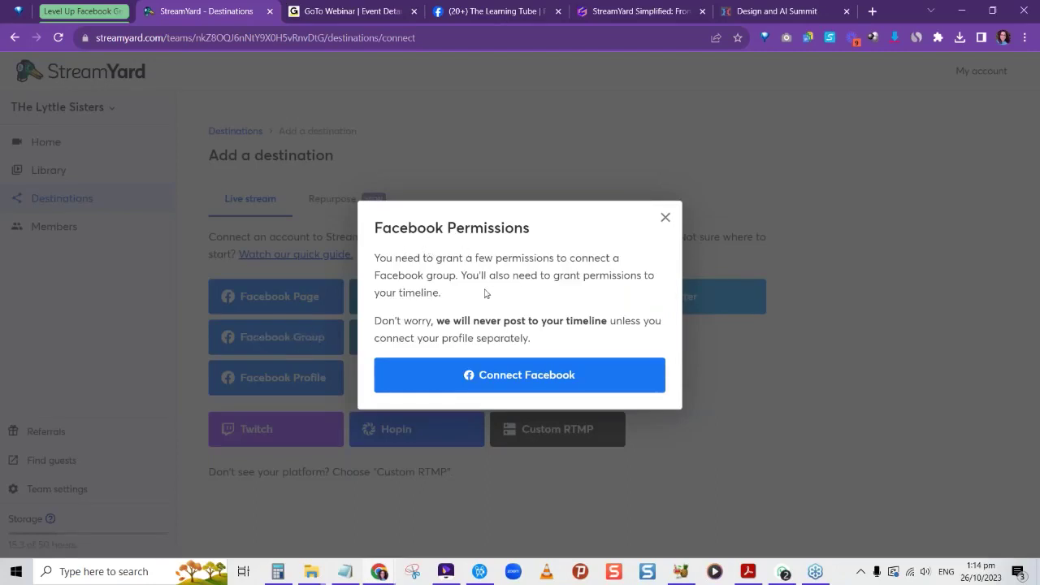
{"action": "left_click", "coordinate": [502, 376]}
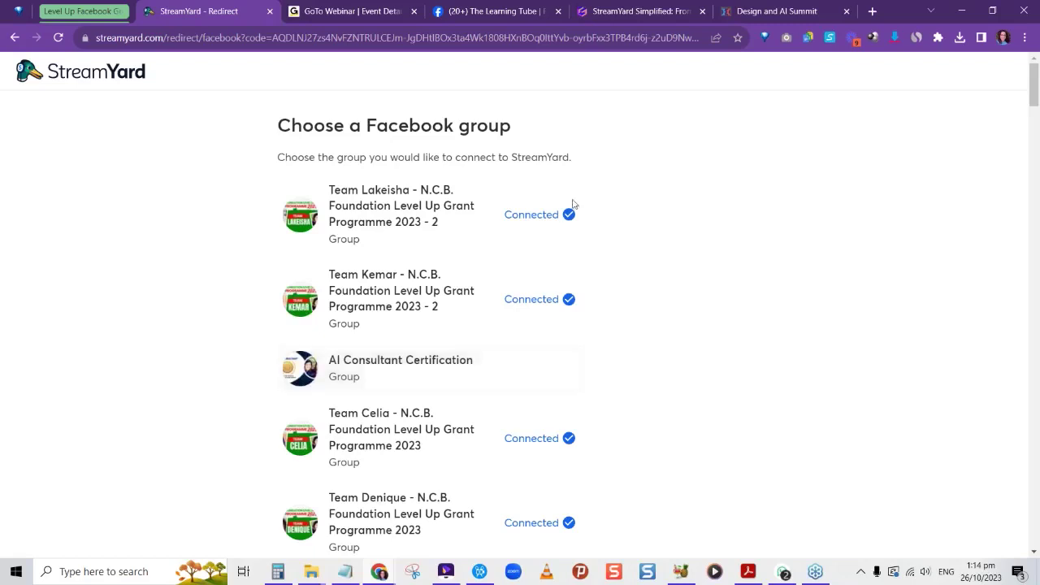
Step: Choose the Ai Summit group as the group to connect and open its Facebook group app settings
{"action": "scroll", "coordinate": [557, 279], "scroll_direction": "down", "scroll_amount": 7}
{"action": "scroll", "coordinate": [513, 292], "scroll_direction": "down", "scroll_amount": 3}
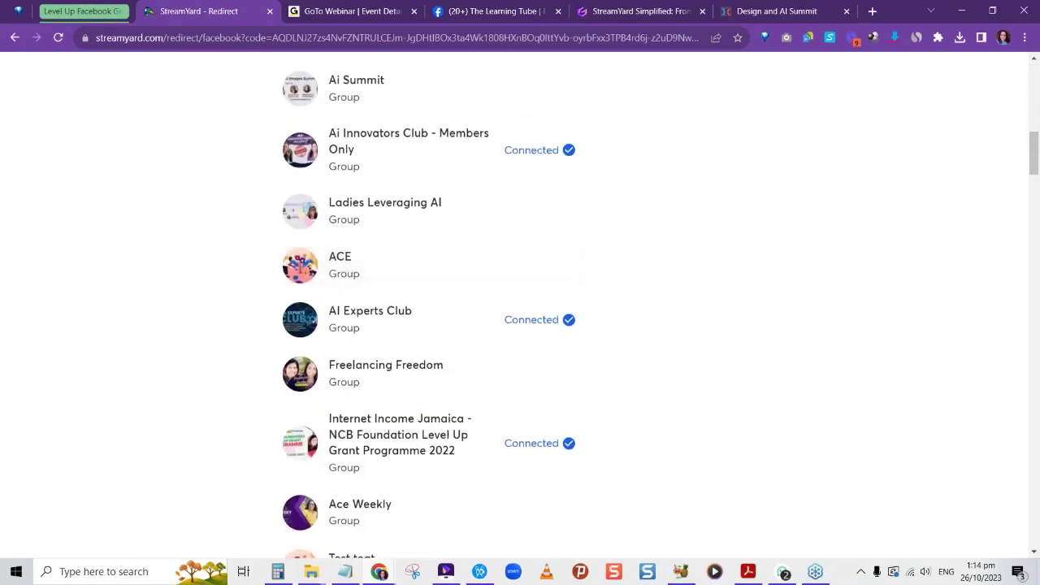
{"action": "left_click", "coordinate": [365, 96]}
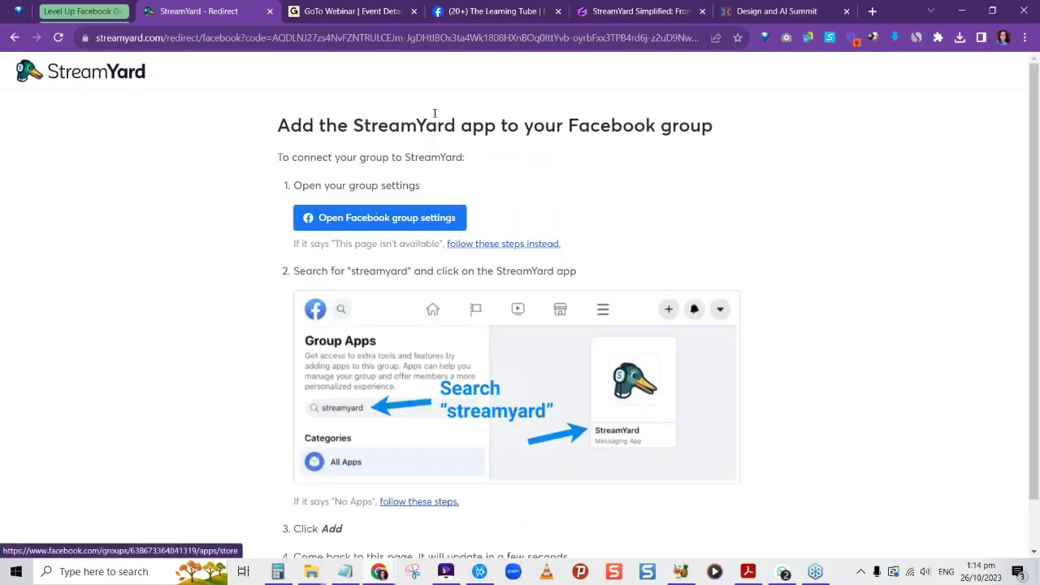
{"action": "left_click", "coordinate": [410, 220]}
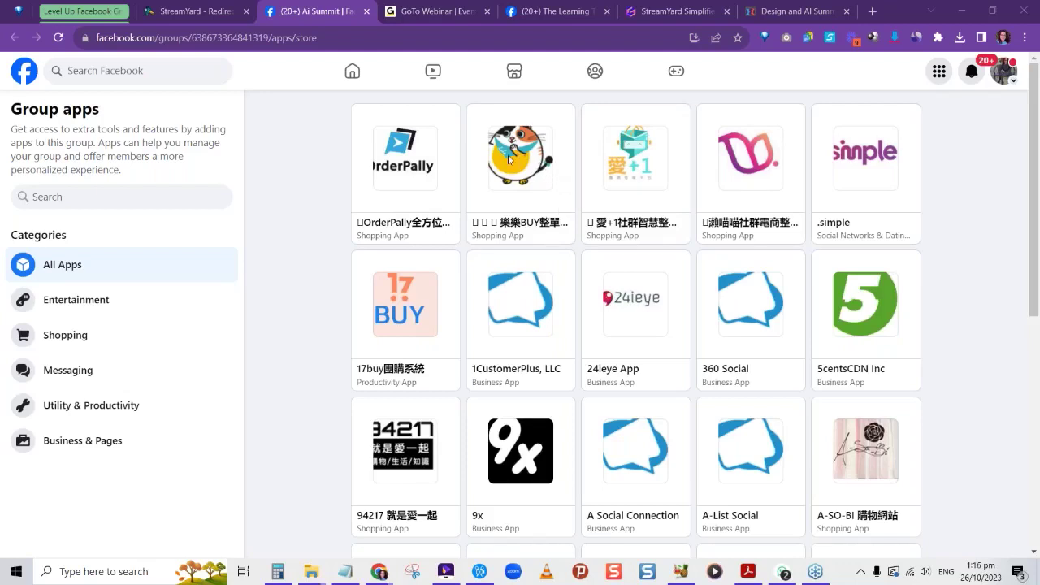
Step: Find the StreamYard app with the search "streamyard", add it to the Ai Summit group, and return to StreamYard's Destinations page
{"action": "left_click", "coordinate": [87, 195]}
{"action": "type", "text": "st"}
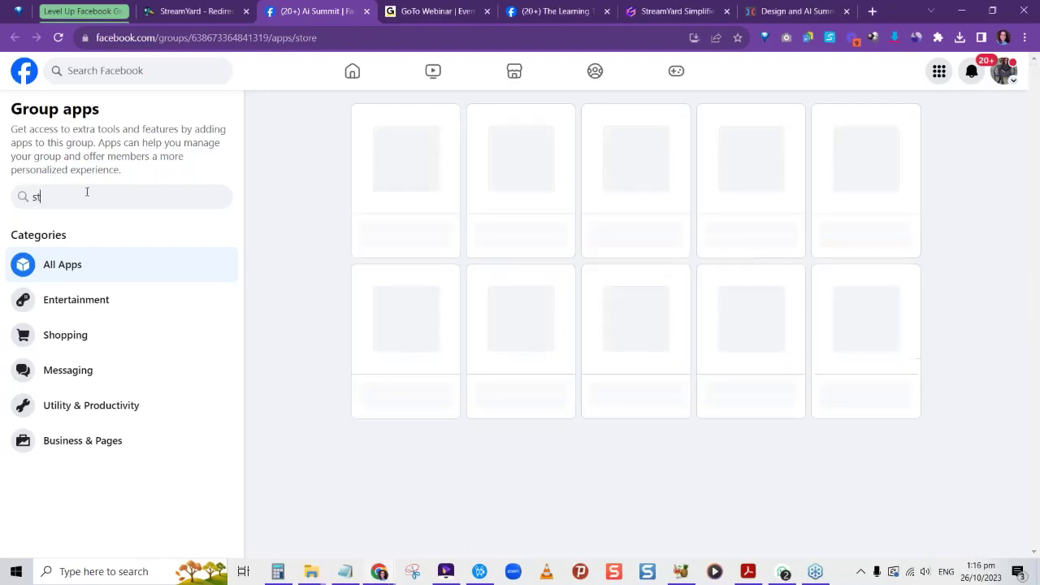
{"action": "type", "text": "ream"}
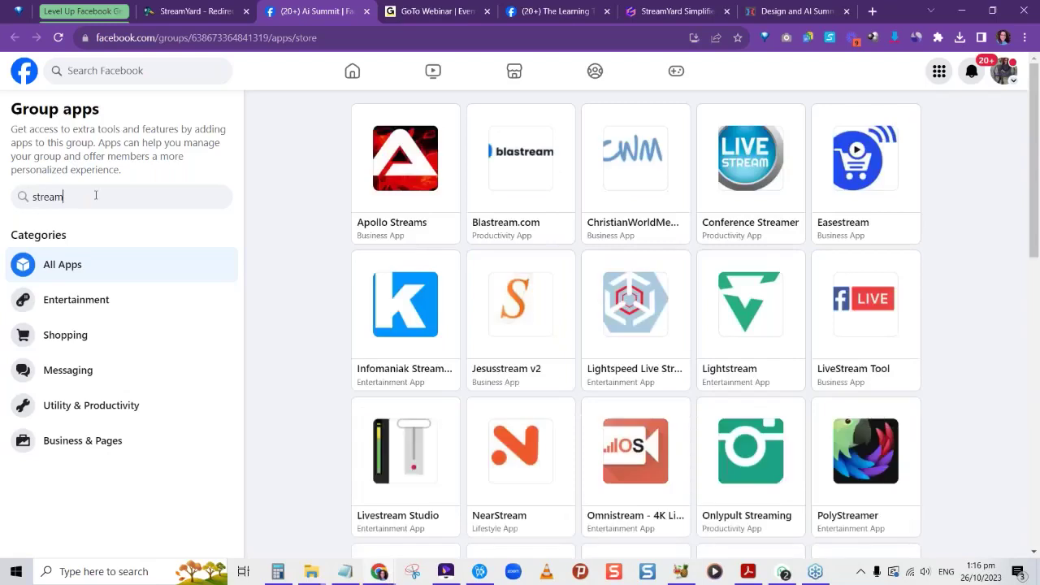
{"action": "type", "text": "yard"}
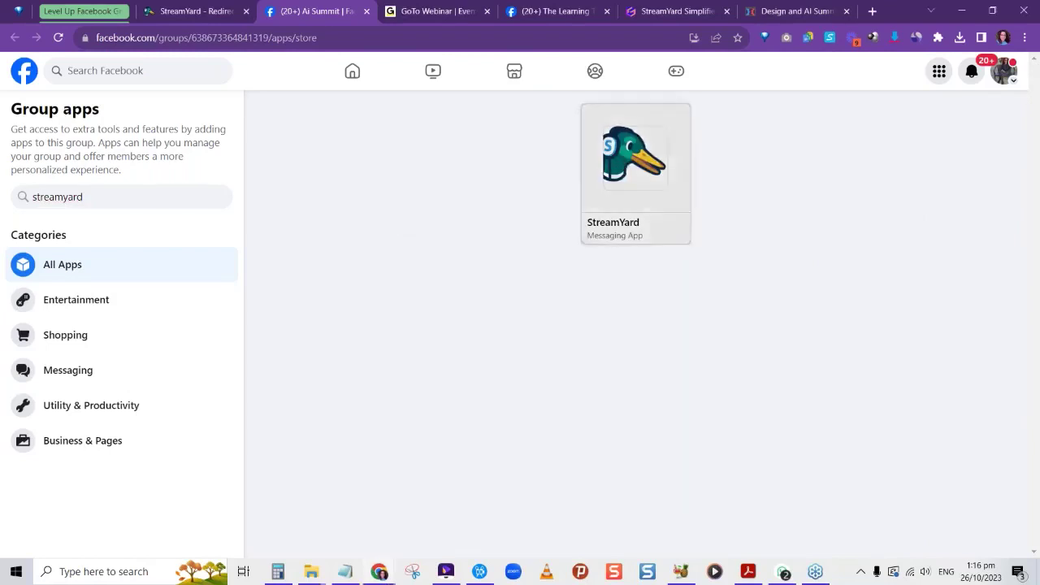
{"action": "left_click", "coordinate": [619, 162]}
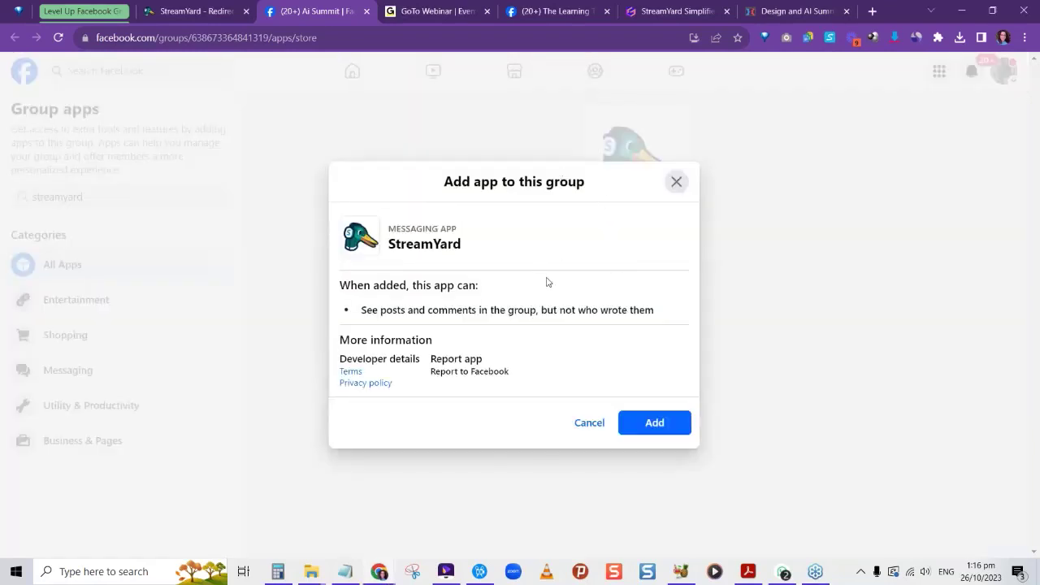
{"action": "left_click", "coordinate": [653, 424]}
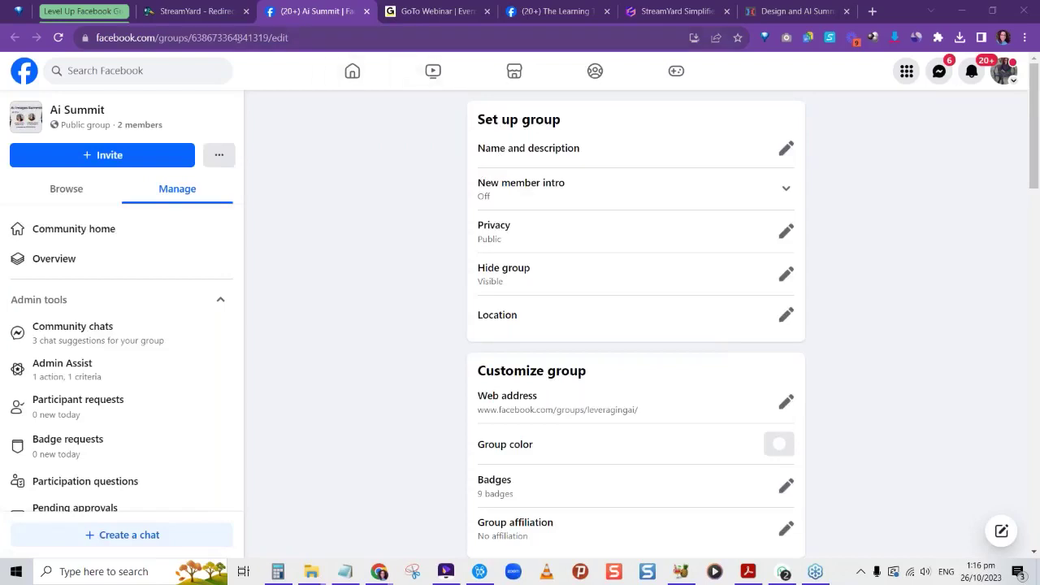
{"action": "left_click", "coordinate": [213, 14]}
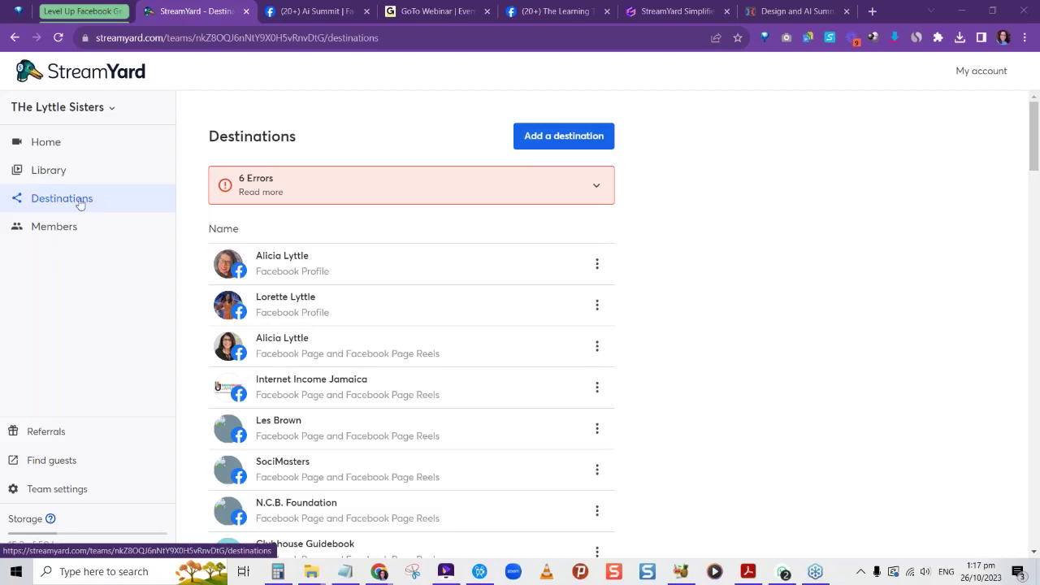
Step: Start creating a studio live stream from the Home page and select the Ai Summit Facebook group as its destination
{"action": "left_click", "coordinate": [66, 142]}
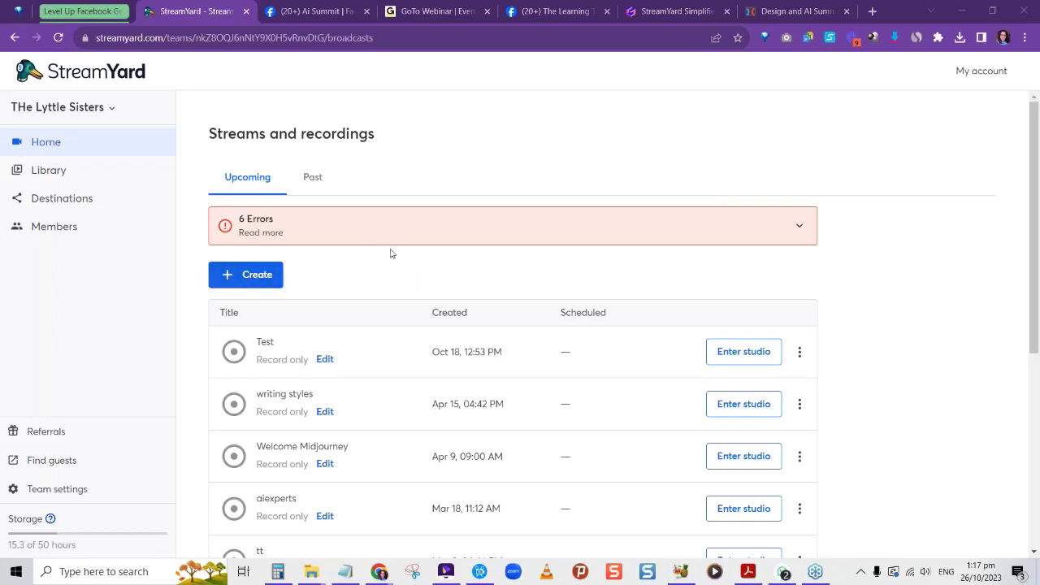
{"action": "left_click", "coordinate": [265, 278]}
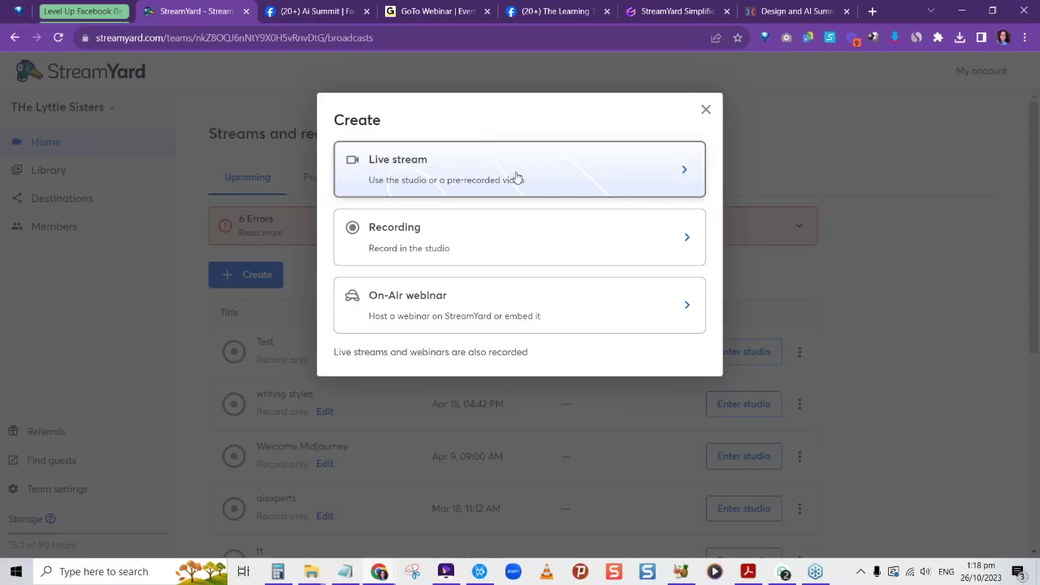
{"action": "left_click", "coordinate": [515, 177]}
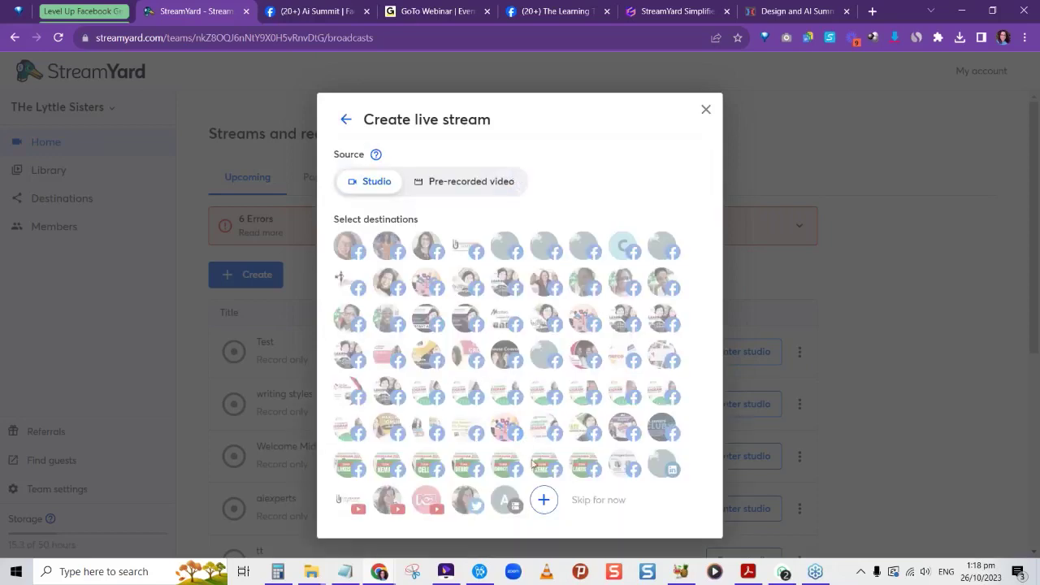
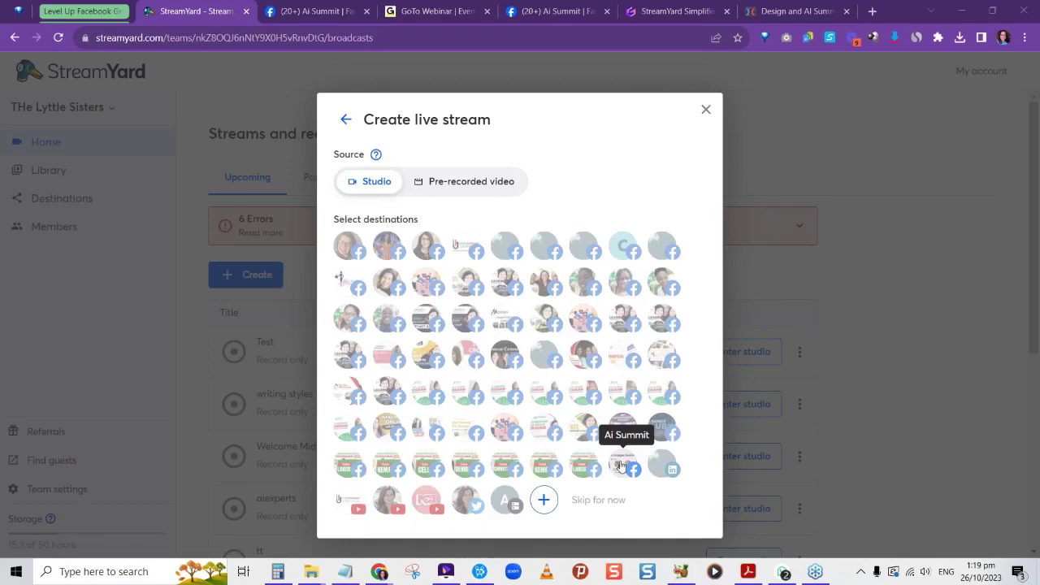
{"action": "left_click", "coordinate": [622, 466]}
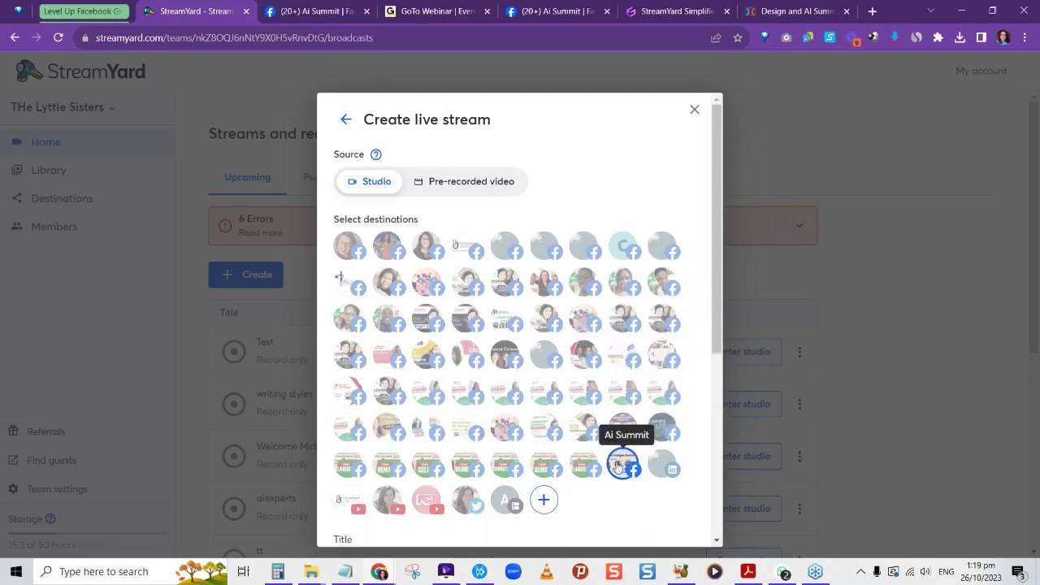
{"action": "scroll", "coordinate": [616, 466], "scroll_direction": "down", "scroll_amount": 2}
{"action": "scroll", "coordinate": [608, 457], "scroll_direction": "up", "scroll_amount": 1}
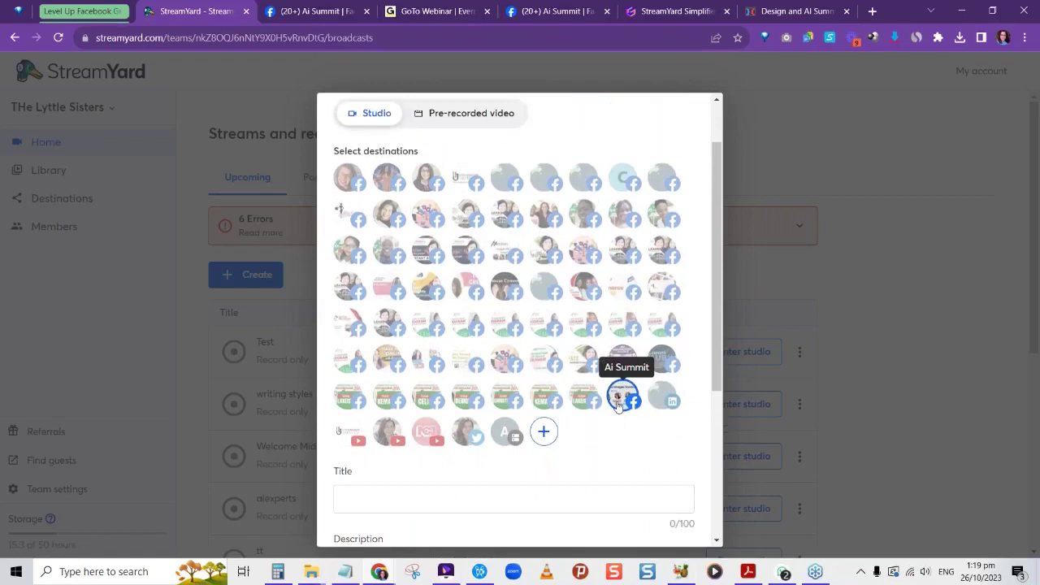
Step: Title the live stream "StreamYard Tutorial Test Setup" and create it with comment instructions added to the post
{"action": "scroll", "coordinate": [568, 414], "scroll_direction": "down", "scroll_amount": 2}
{"action": "left_click", "coordinate": [485, 372]}
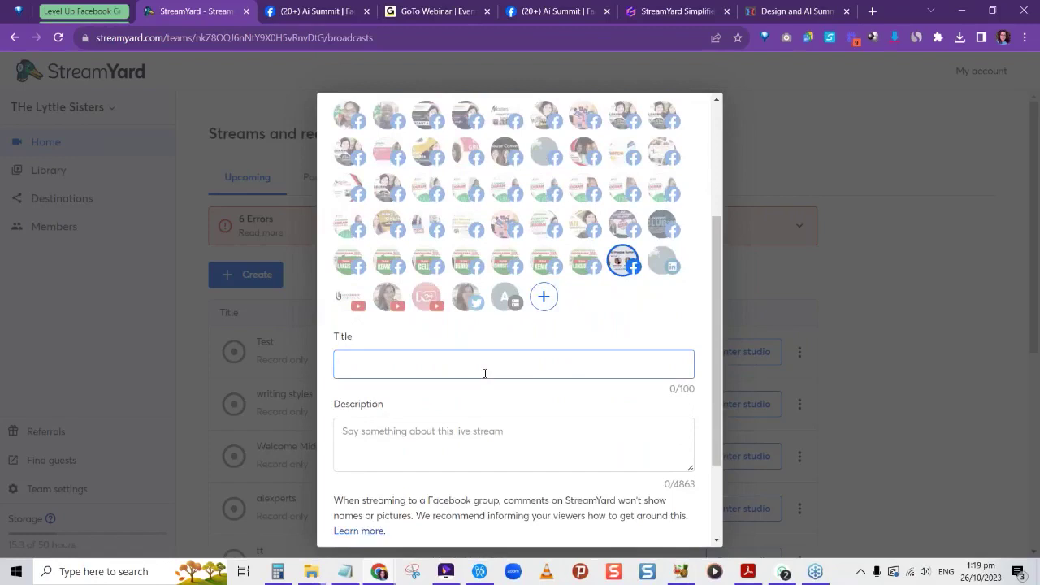
{"action": "type", "text": "StreamYard Tutorial"}
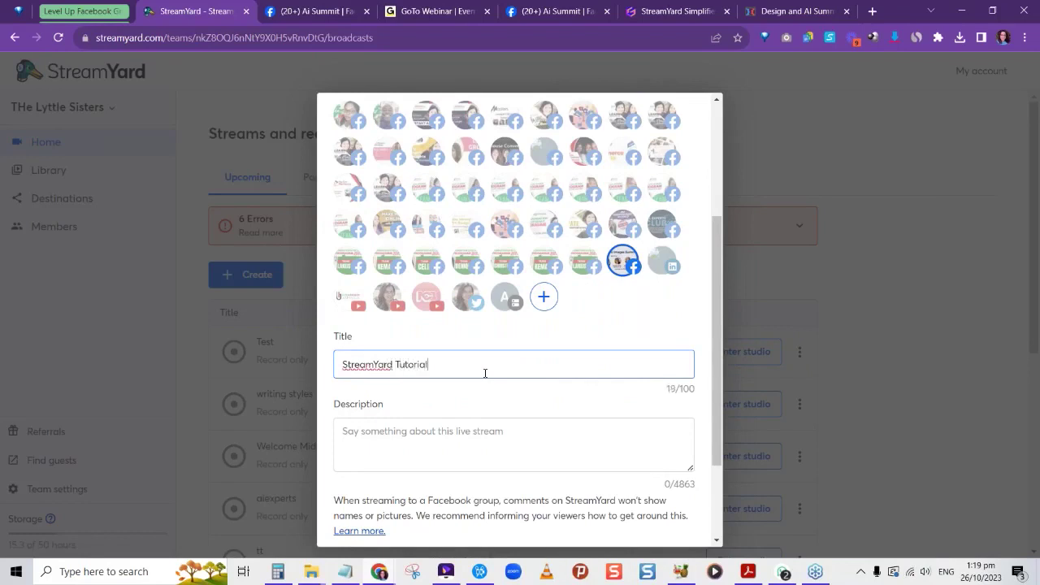
{"action": "type", "text": " Test Setup"}
{"action": "scroll", "coordinate": [456, 321], "scroll_direction": "down", "scroll_amount": 3}
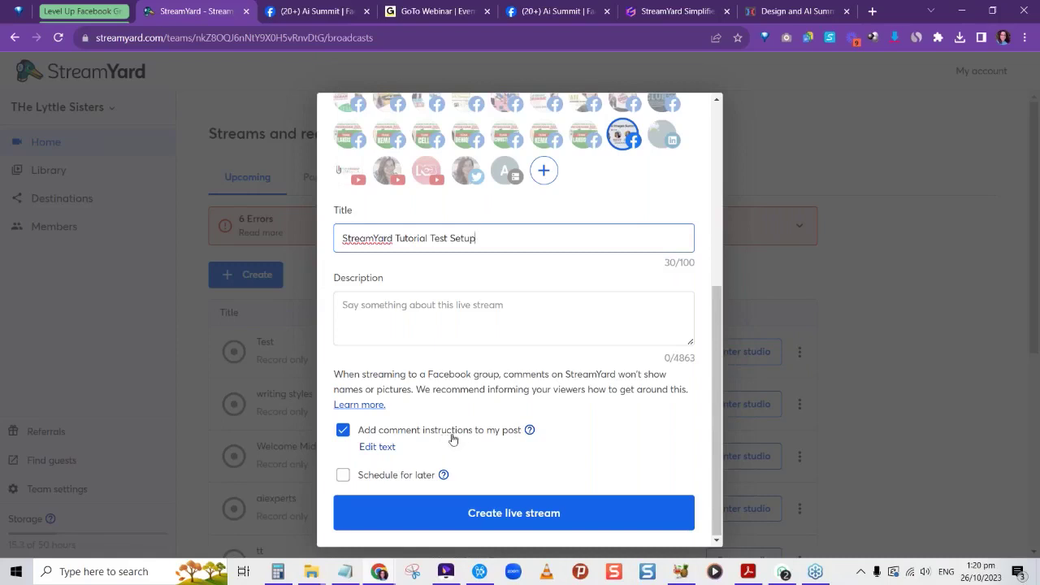
{"action": "mouse_move", "coordinate": [530, 437]}
{"action": "left_click", "coordinate": [515, 515]}
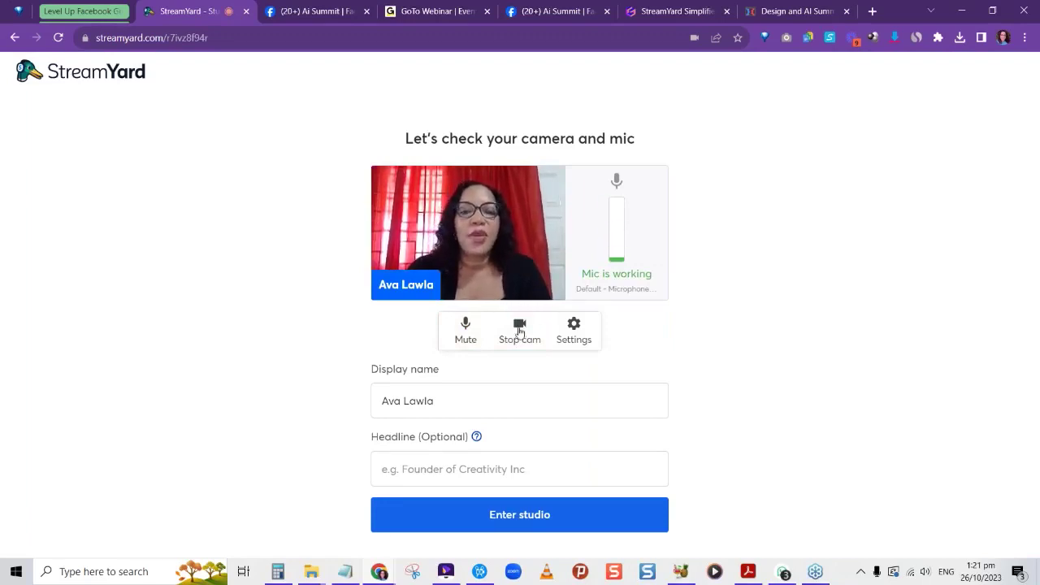
Step: Open the camera settings and review the available cameras and camera resolutions without changing them
{"action": "left_click", "coordinate": [573, 328]}
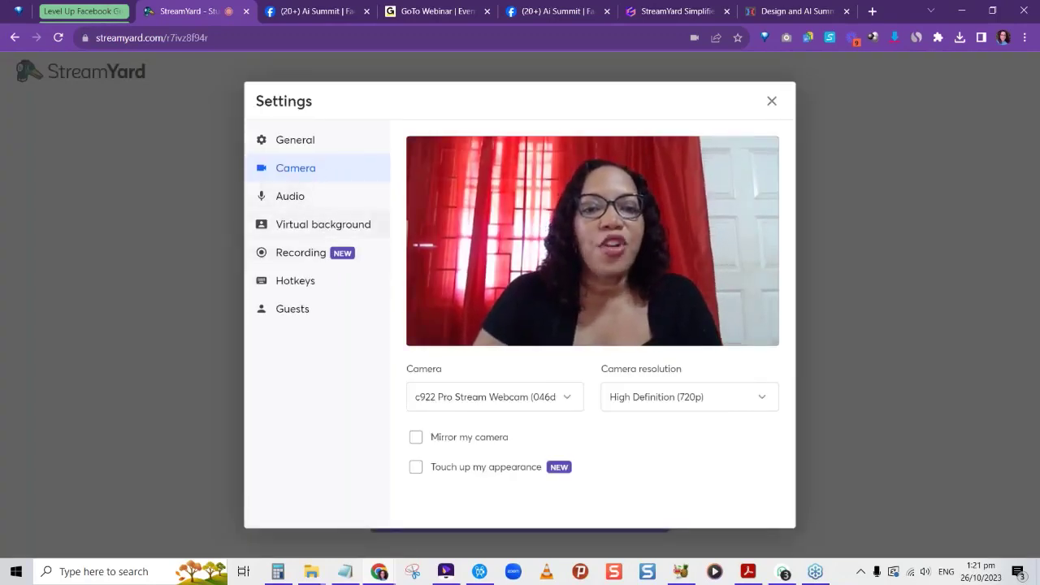
{"action": "left_click", "coordinate": [570, 398]}
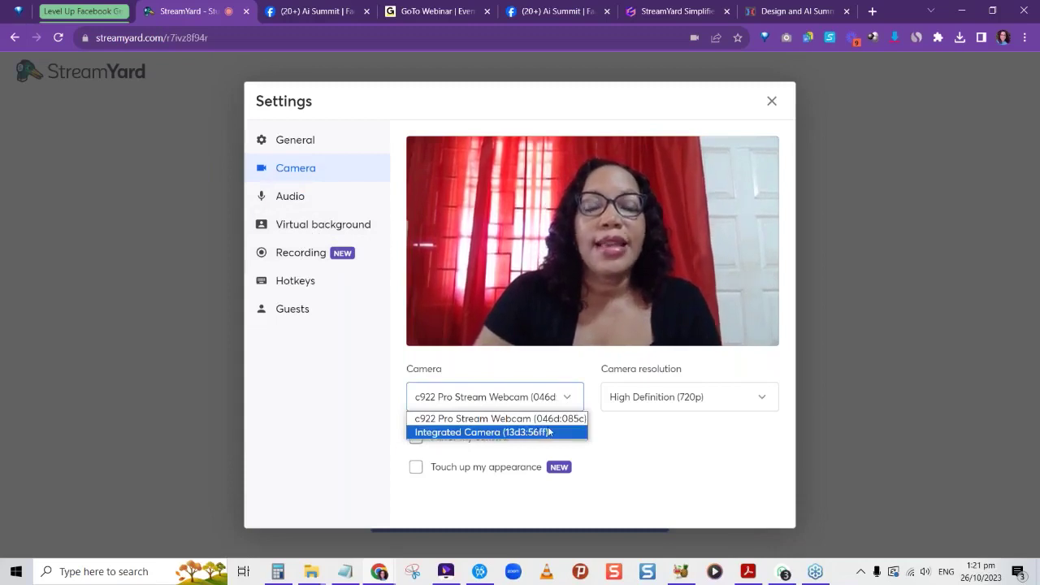
{"action": "left_click", "coordinate": [623, 446]}
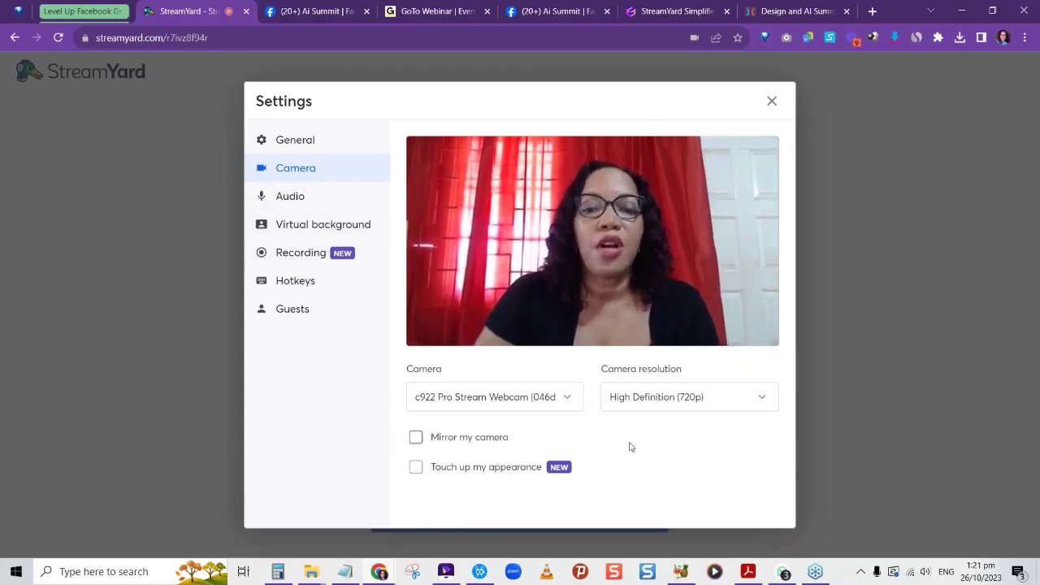
{"action": "left_click", "coordinate": [736, 404]}
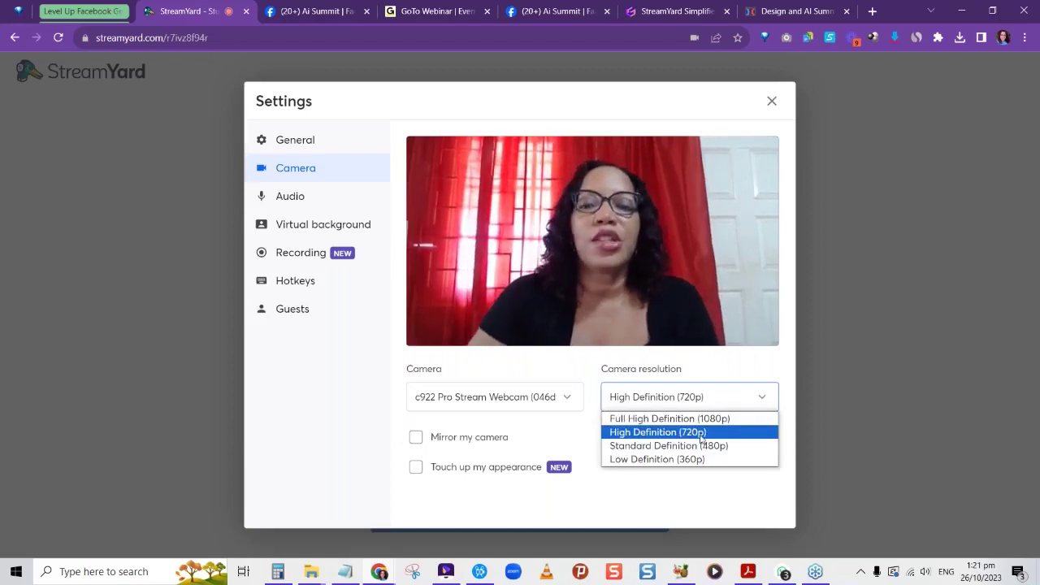
{"action": "left_click", "coordinate": [578, 368]}
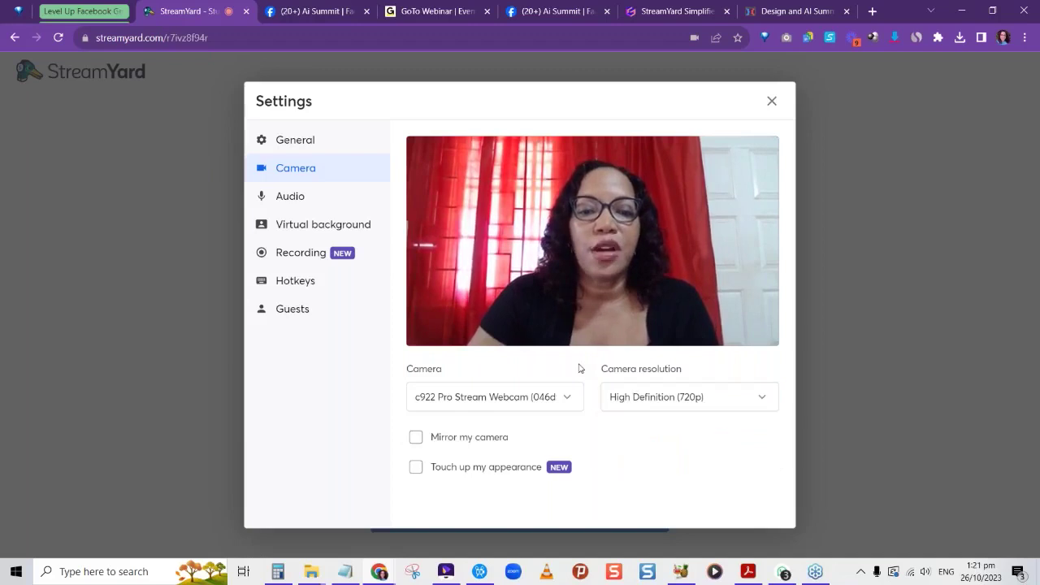
Step: Try the appearance touch-up at Very Strong, Very Subtle and Subtle, and turn it off again
{"action": "left_click", "coordinate": [415, 469]}
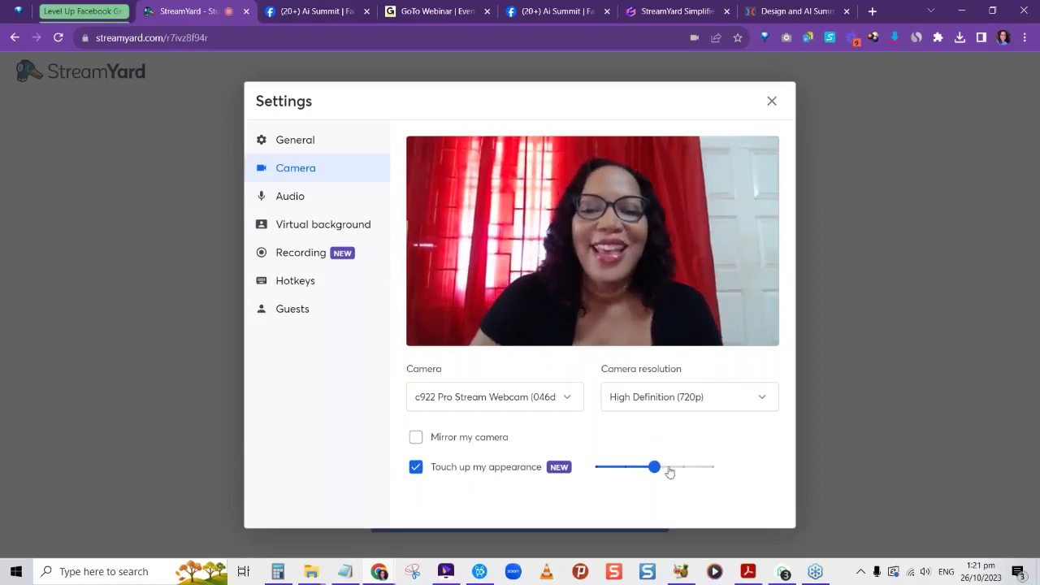
{"action": "left_click_drag", "start_coordinate": [671, 473], "coordinate": [714, 473]}
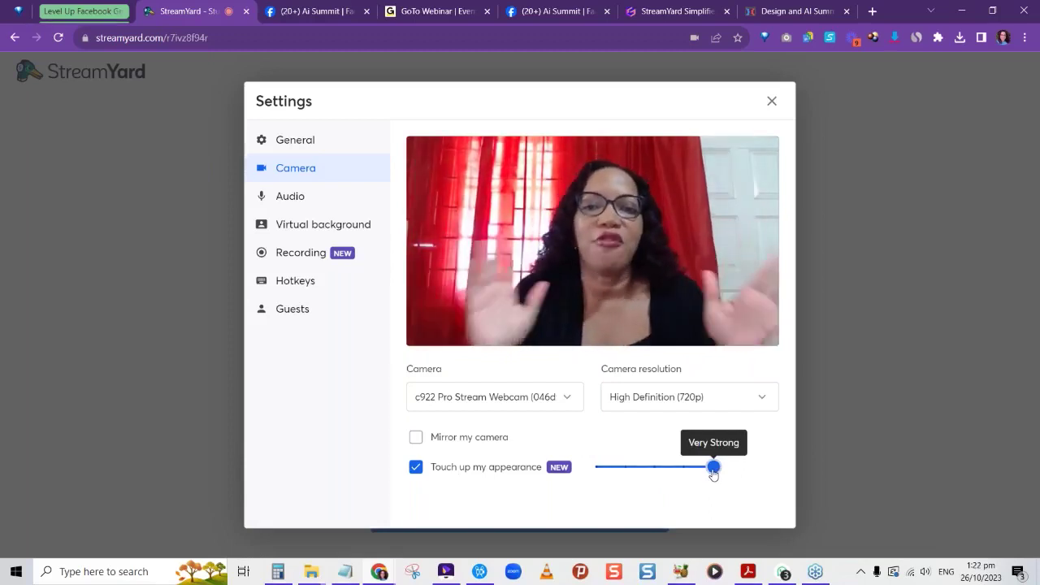
{"action": "left_click_drag", "start_coordinate": [713, 473], "coordinate": [598, 478]}
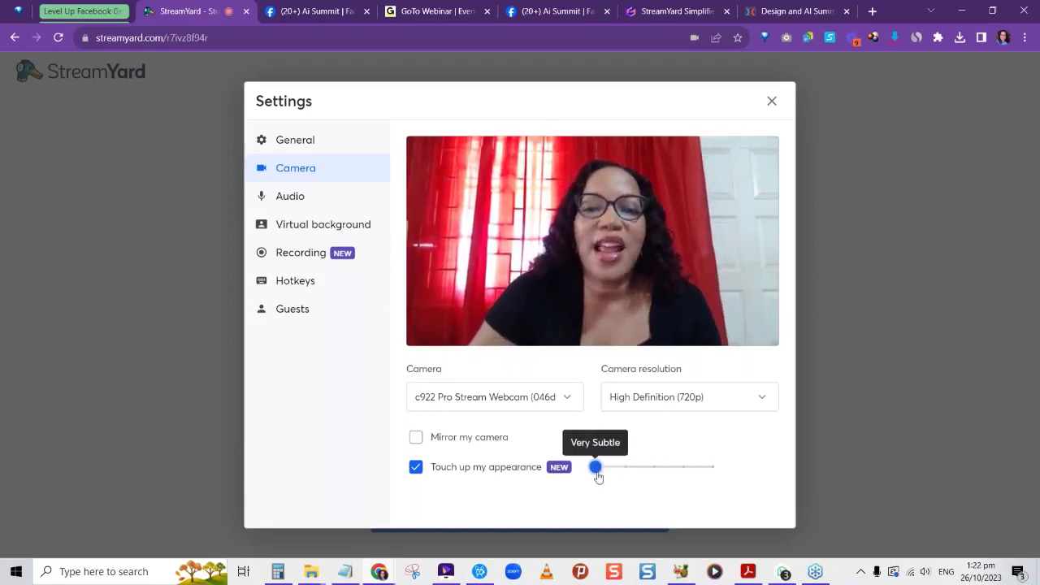
{"action": "left_click", "coordinate": [417, 468]}
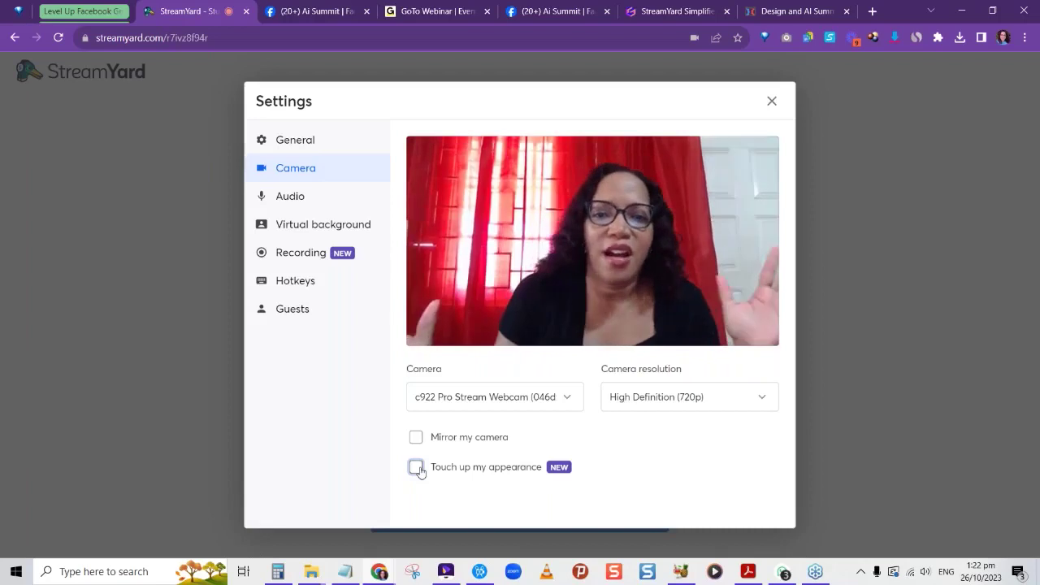
{"action": "left_click", "coordinate": [416, 468]}
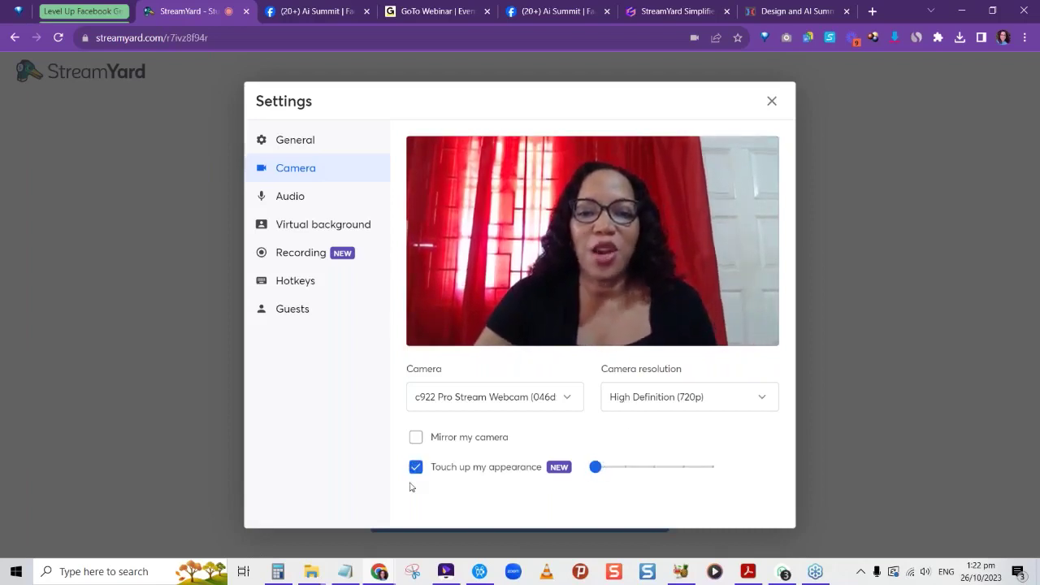
{"action": "left_click_drag", "start_coordinate": [599, 467], "coordinate": [627, 472]}
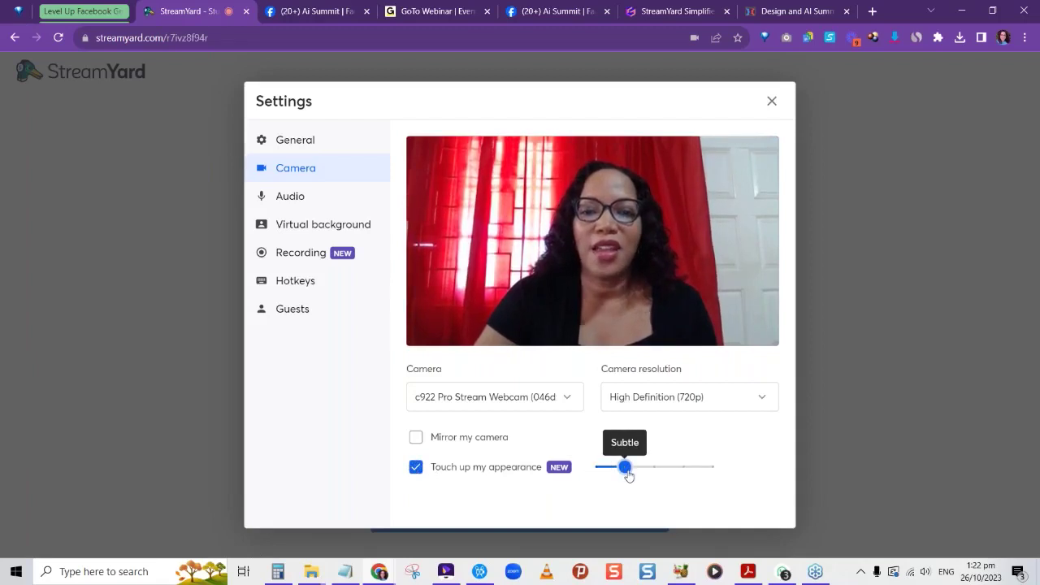
{"action": "left_click", "coordinate": [416, 469]}
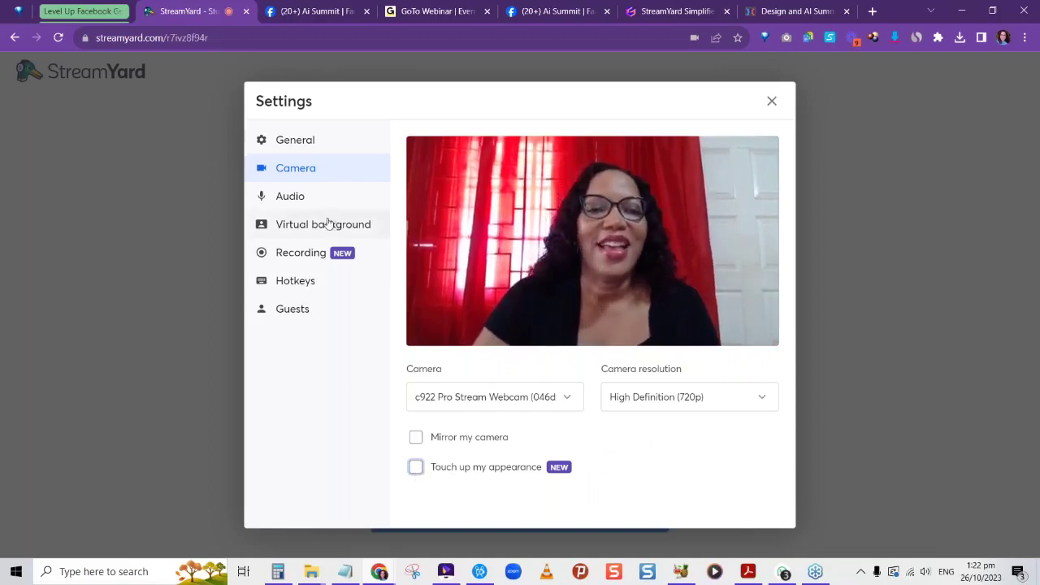
Step: In the audio settings, choose the default C922 Pro Stream Webcam microphone and enable mic background noise reduction
{"action": "left_click", "coordinate": [296, 199]}
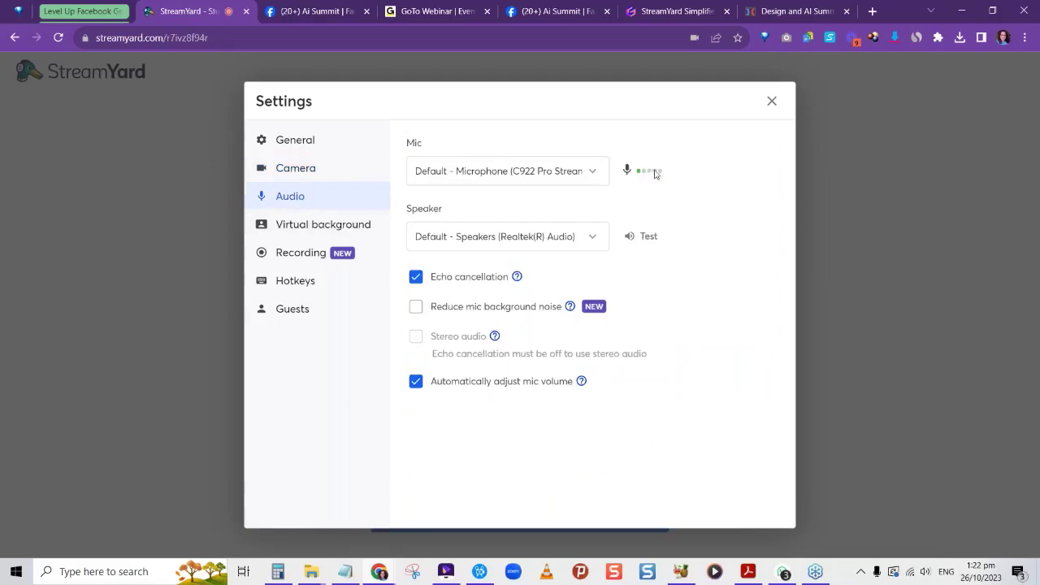
{"action": "left_click", "coordinate": [596, 173]}
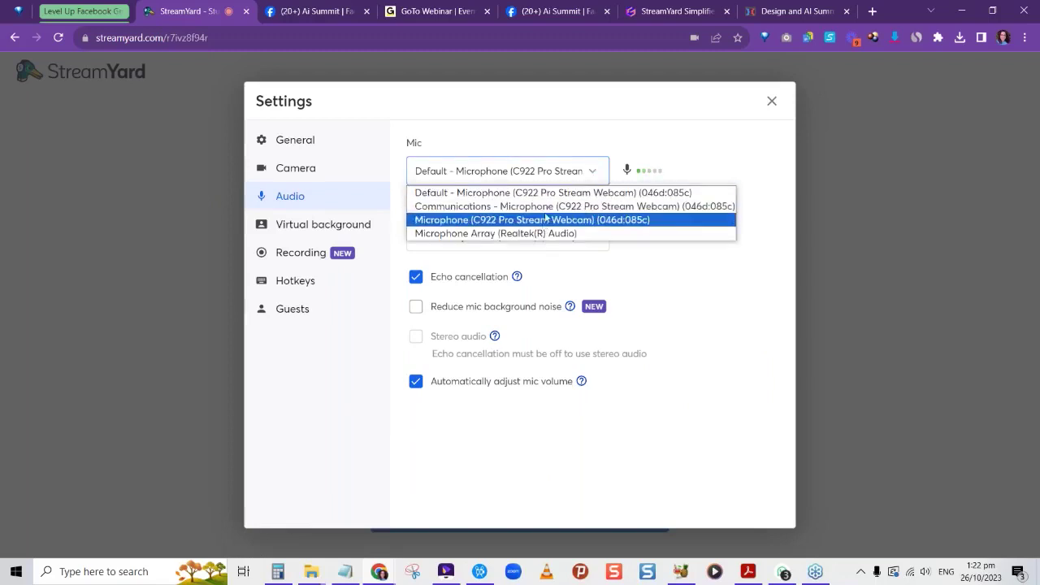
{"action": "left_click", "coordinate": [585, 193]}
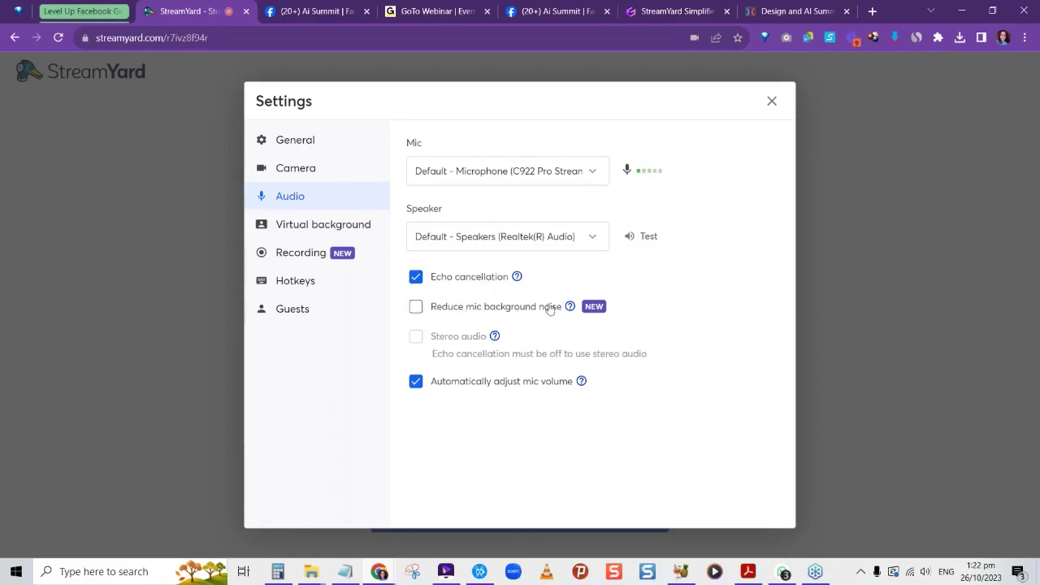
{"action": "left_click", "coordinate": [415, 308]}
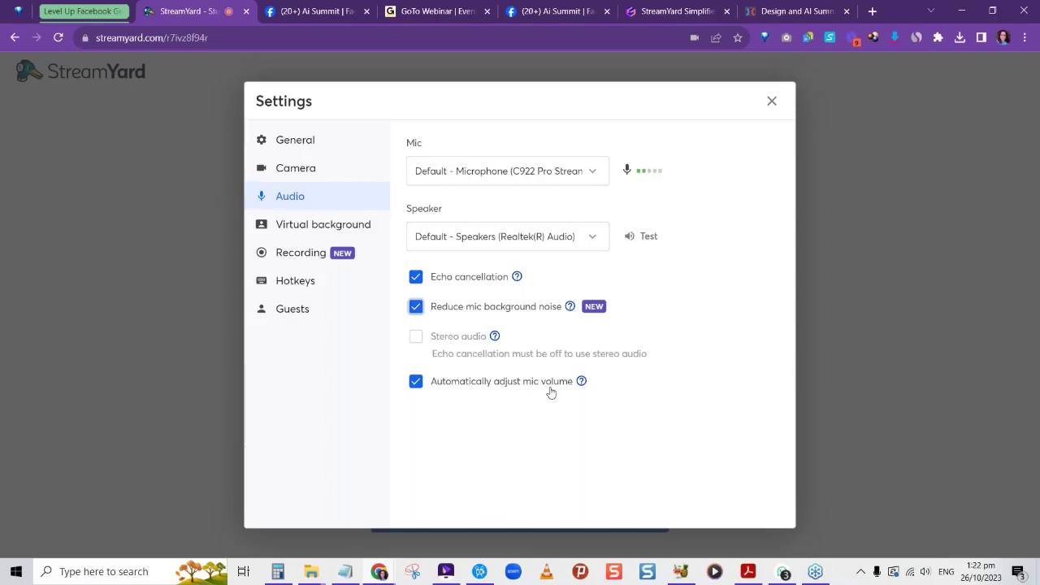
Step: Try the blur, brick wall and living room virtual backgrounds, and set the background back to None
{"action": "left_click", "coordinate": [345, 226]}
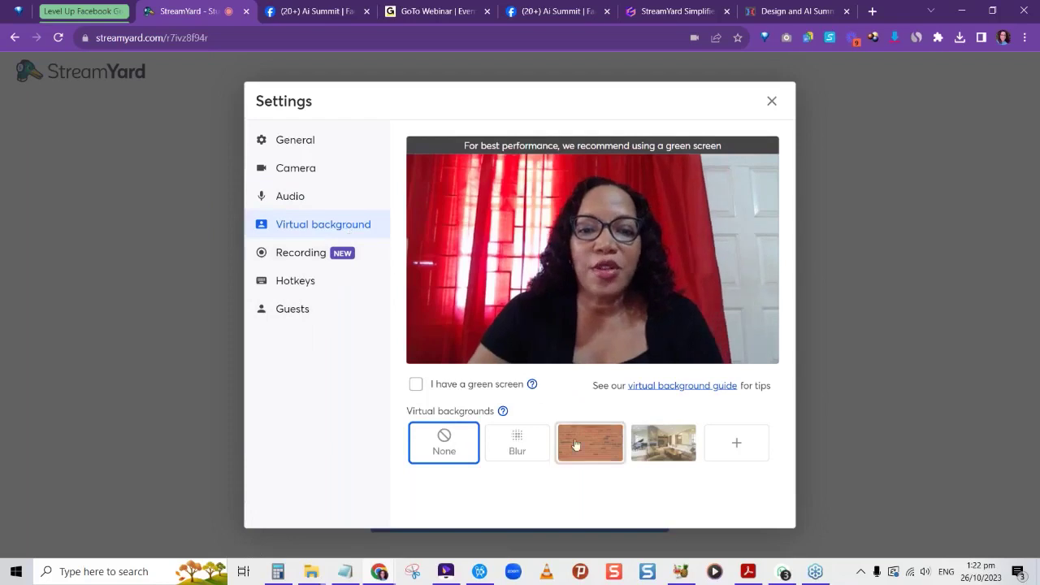
{"action": "left_click", "coordinate": [524, 455]}
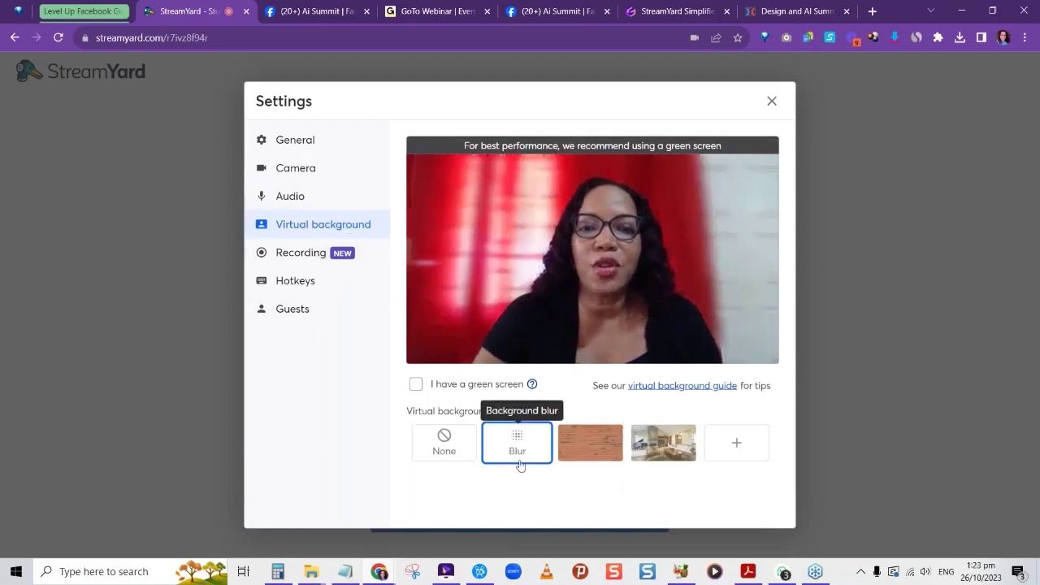
{"action": "left_click", "coordinate": [594, 454]}
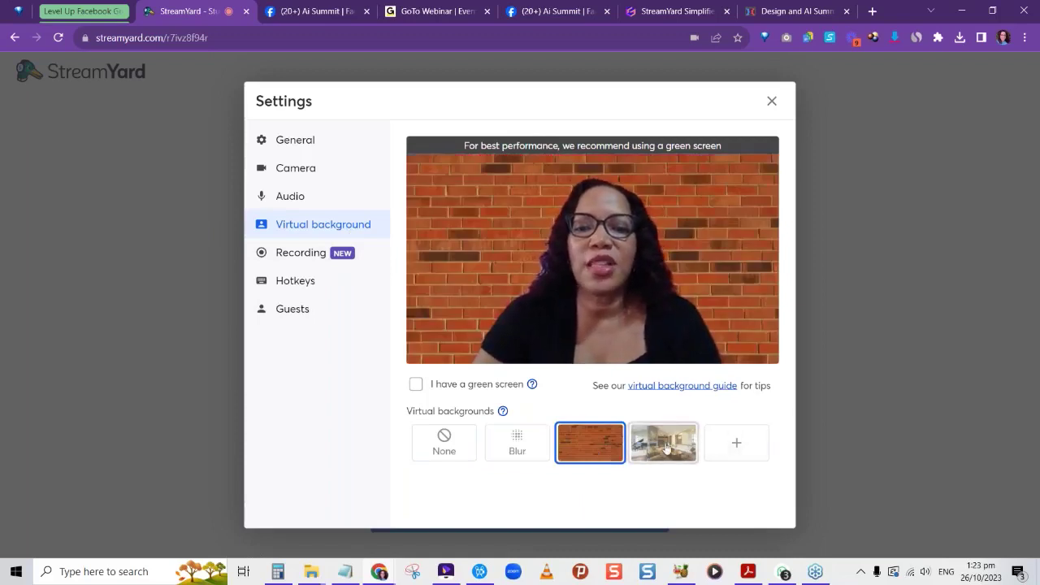
{"action": "left_click", "coordinate": [664, 449]}
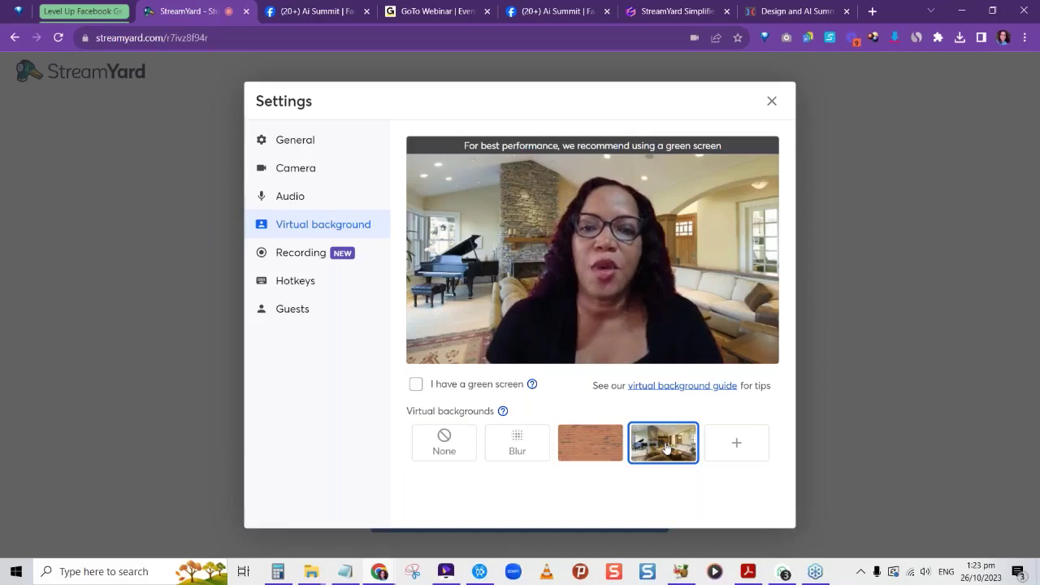
{"action": "left_click", "coordinate": [439, 445]}
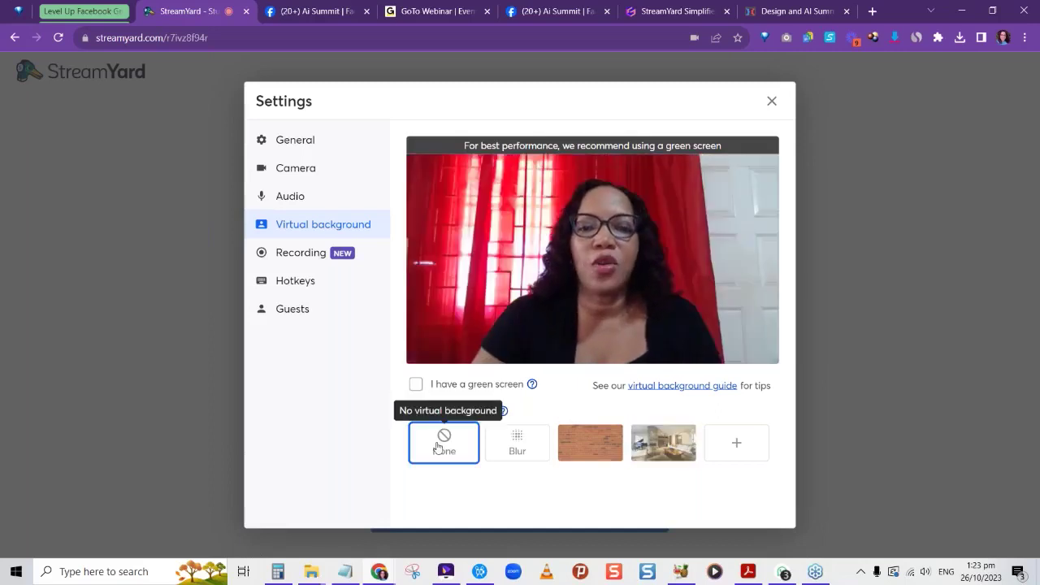
Step: Review the general stream settings, close the settings, and enter the studio with the existing display name
{"action": "left_click", "coordinate": [298, 141]}
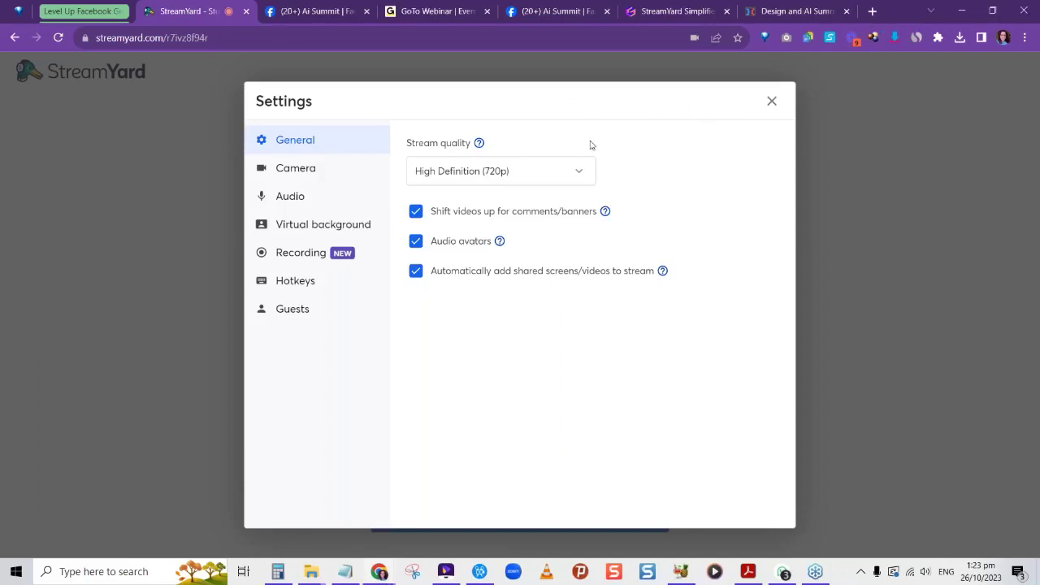
{"action": "left_click", "coordinate": [772, 101]}
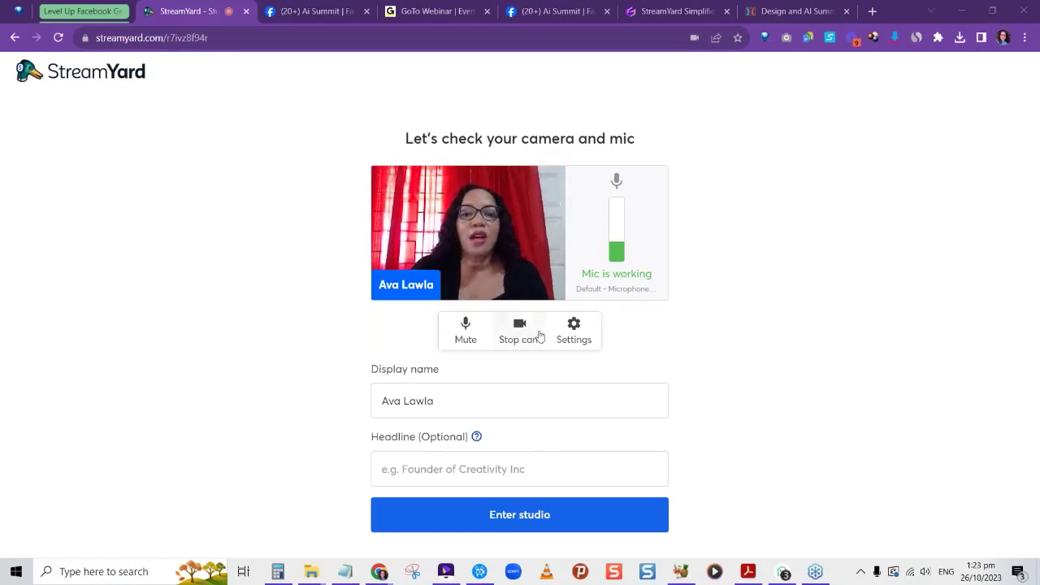
{"action": "left_click_drag", "start_coordinate": [445, 395], "coordinate": [367, 407]}
{"action": "left_click", "coordinate": [449, 395]}
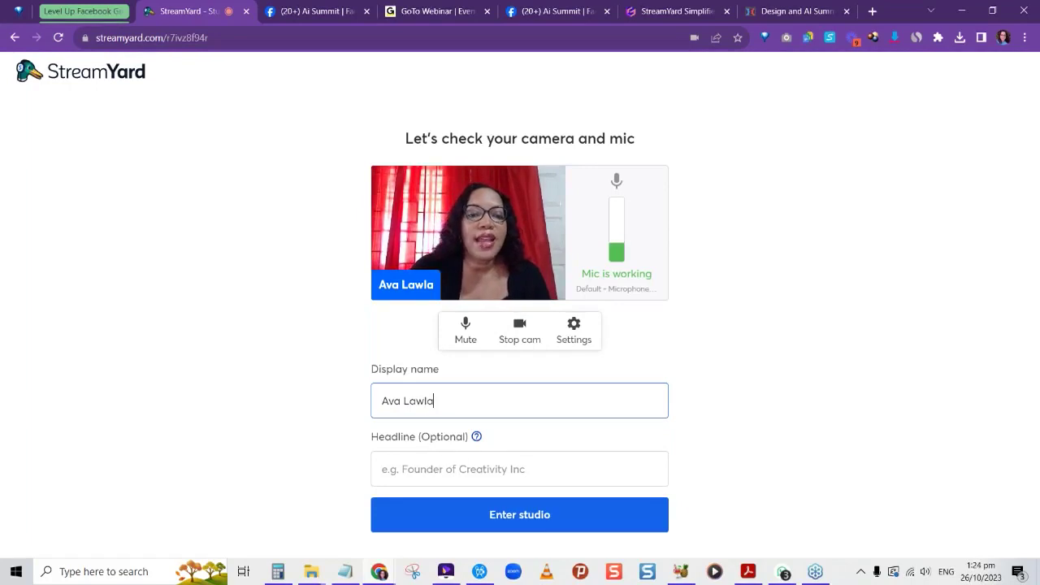
{"action": "left_click", "coordinate": [514, 517]}
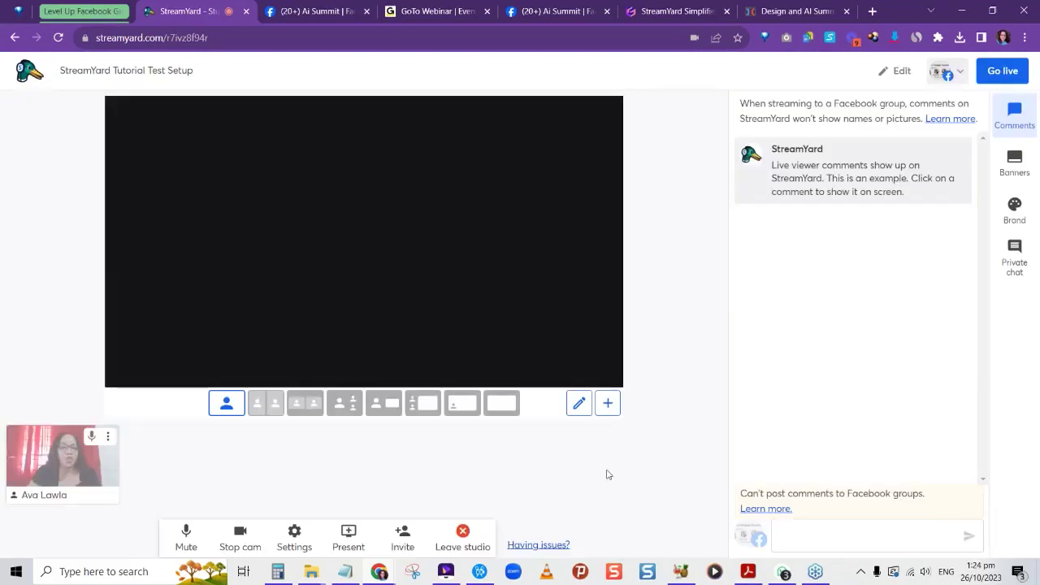
Step: Leave the studio and copy the guest invite link of the StreamYard Tutorial Test Setup broadcast
{"action": "mouse_move", "coordinate": [63, 464]}
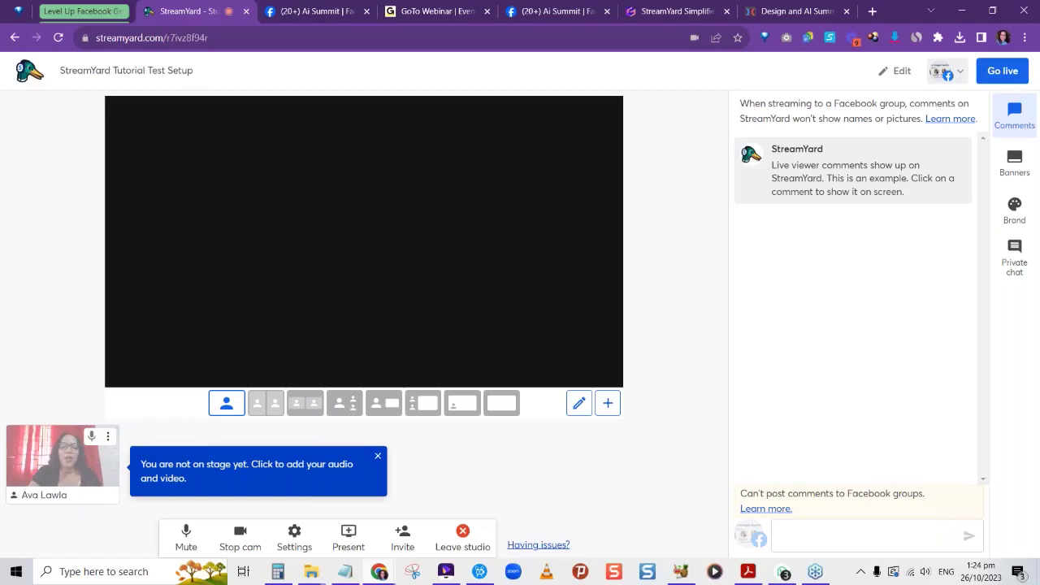
{"action": "left_click", "coordinate": [463, 534]}
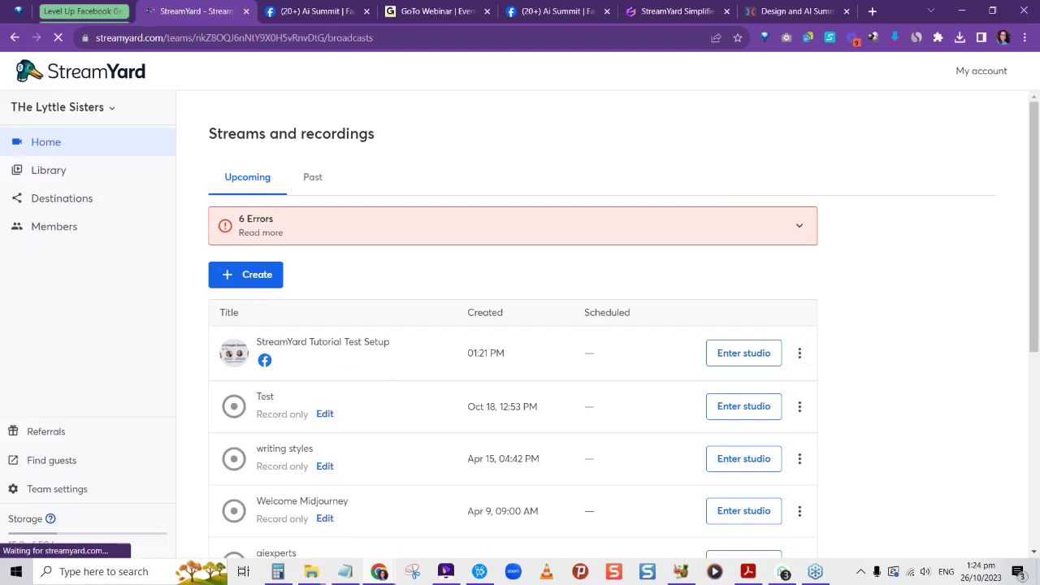
{"action": "left_click", "coordinate": [800, 354]}
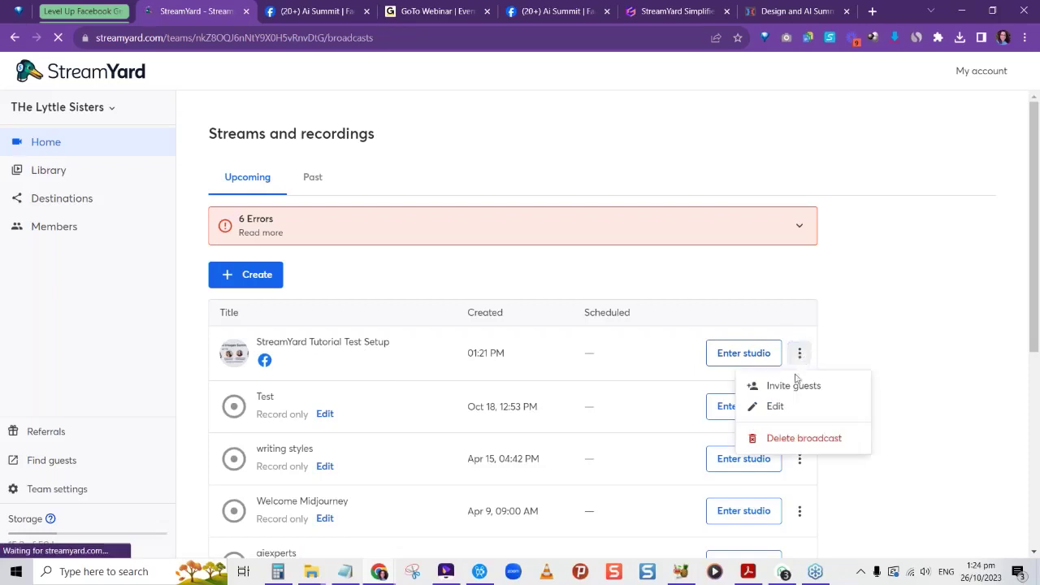
{"action": "left_click", "coordinate": [792, 390]}
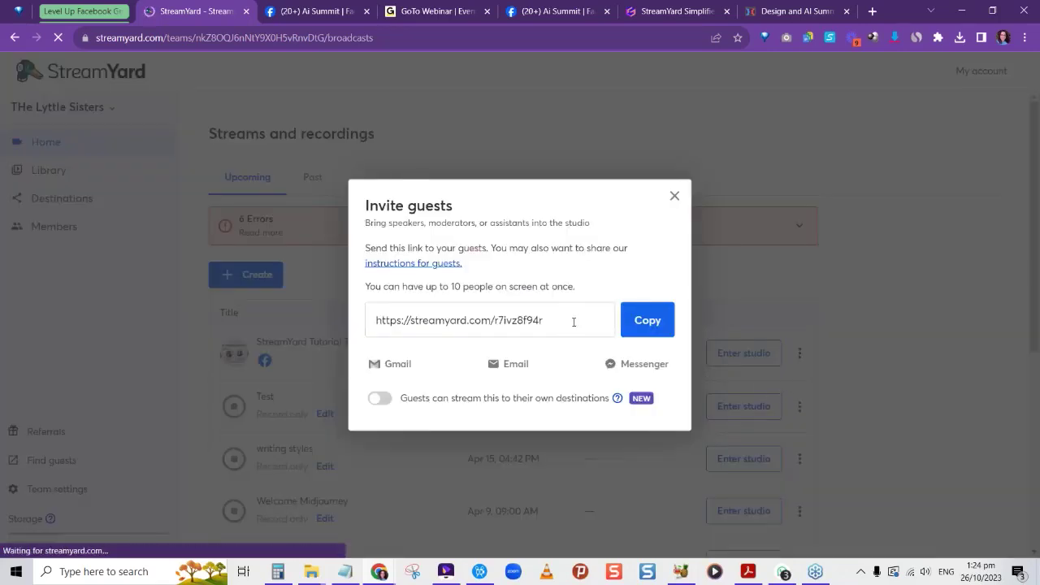
{"action": "left_click", "coordinate": [655, 320]}
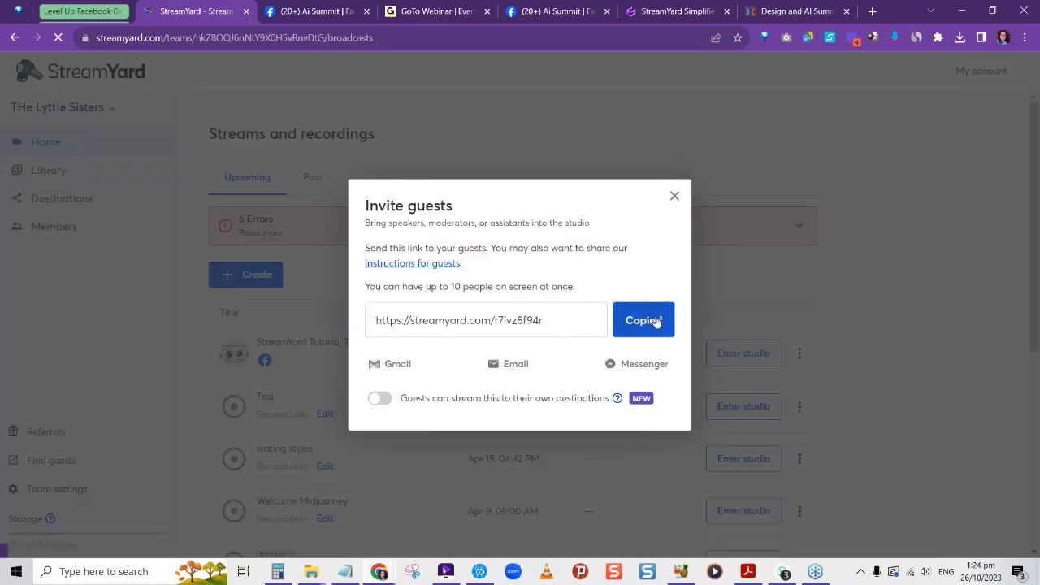
{"action": "left_click", "coordinate": [674, 197]}
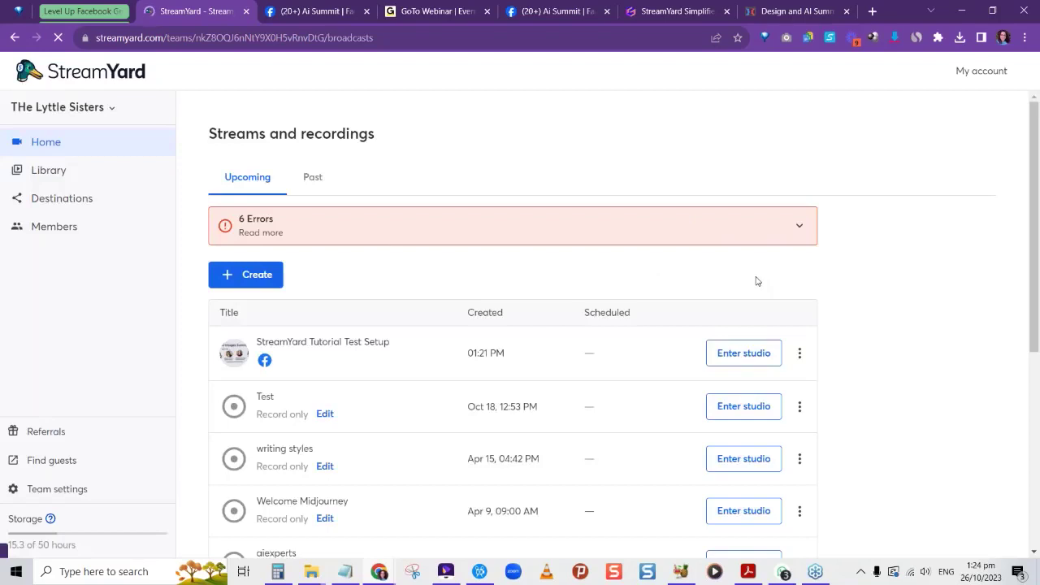
Step: Re-enter the StreamYard Tutorial Test Setup studio with the existing display name and add the host to the stage
{"action": "left_click", "coordinate": [745, 355]}
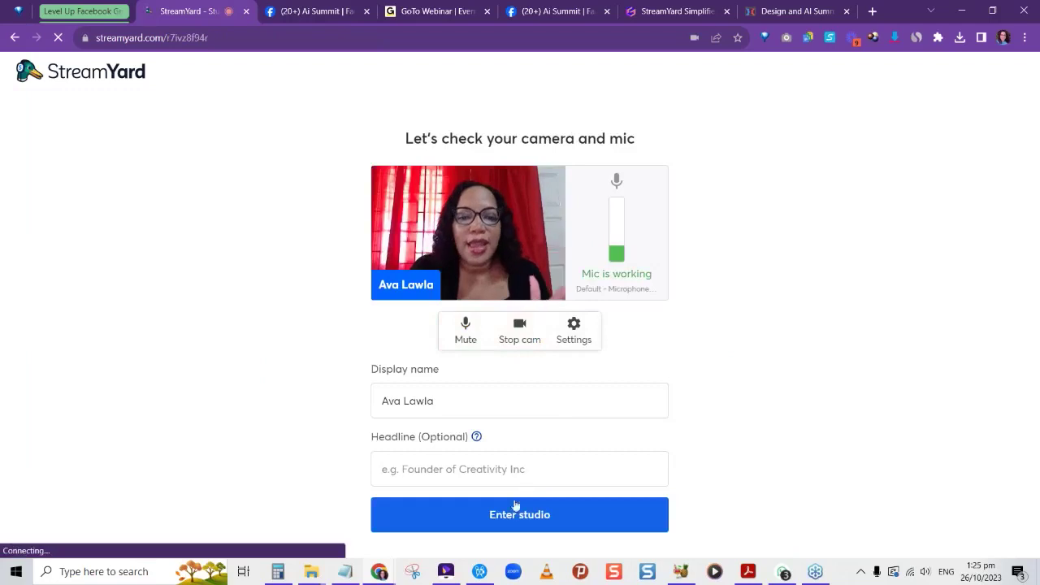
{"action": "left_click", "coordinate": [503, 515]}
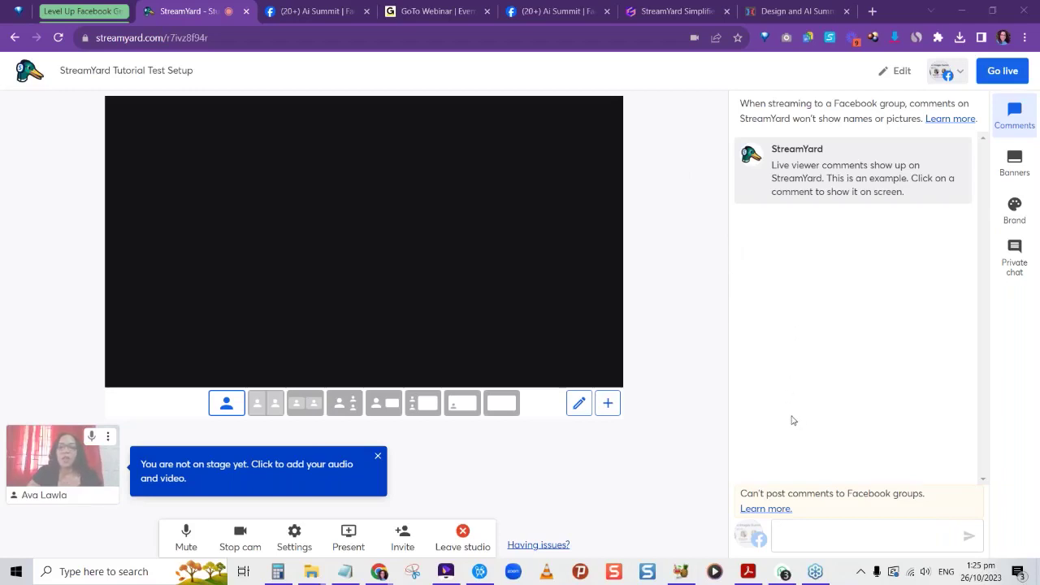
{"action": "mouse_move", "coordinate": [751, 154]}
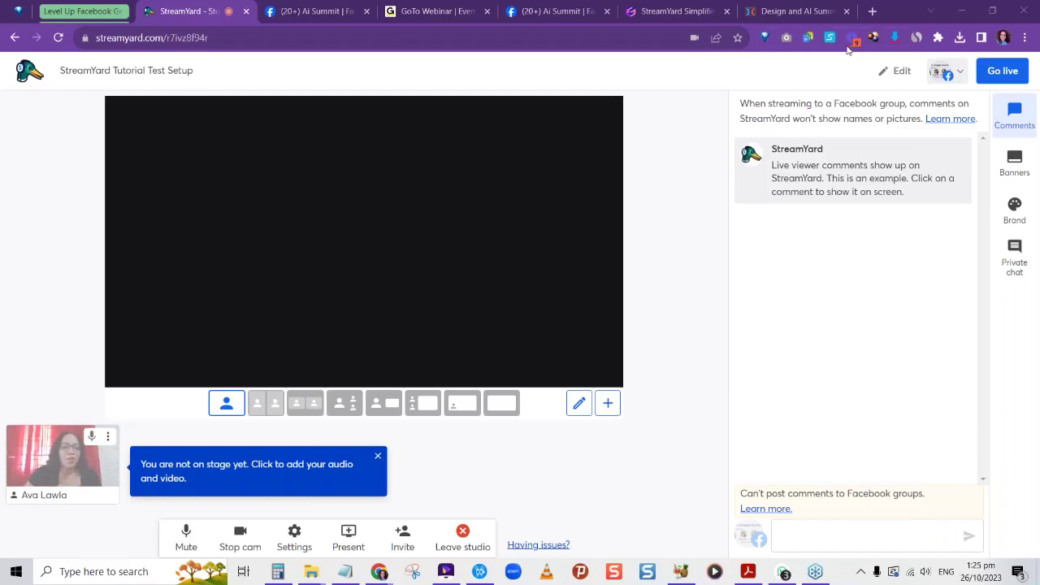
{"action": "mouse_move", "coordinate": [60, 467]}
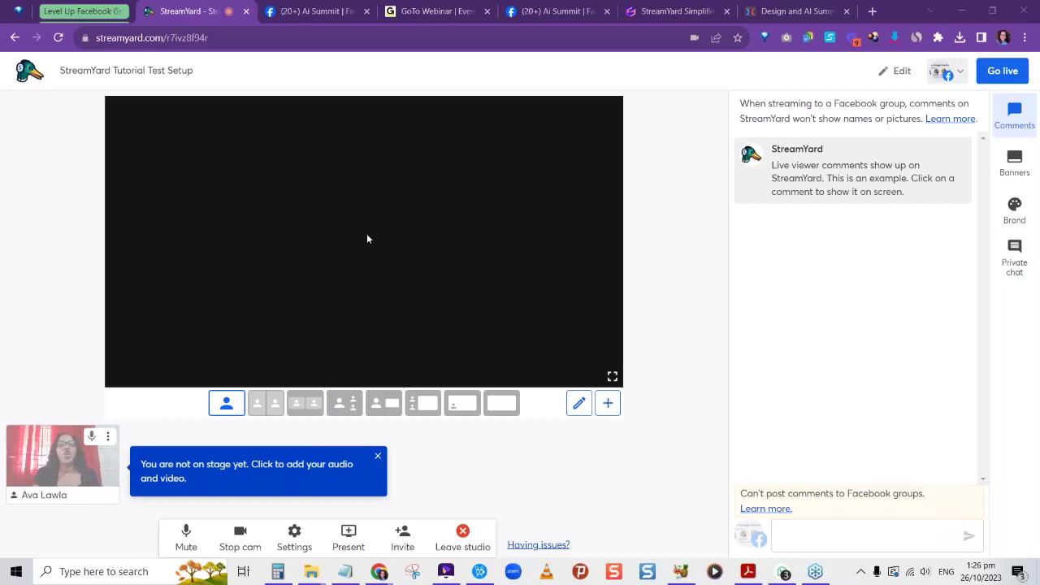
{"action": "mouse_move", "coordinate": [67, 479]}
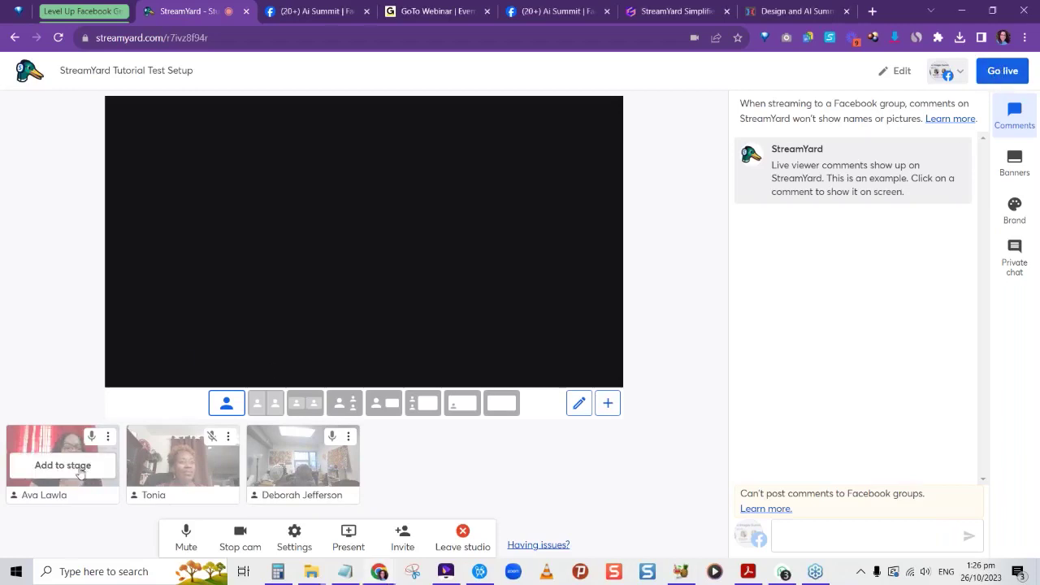
{"action": "left_click", "coordinate": [78, 471]}
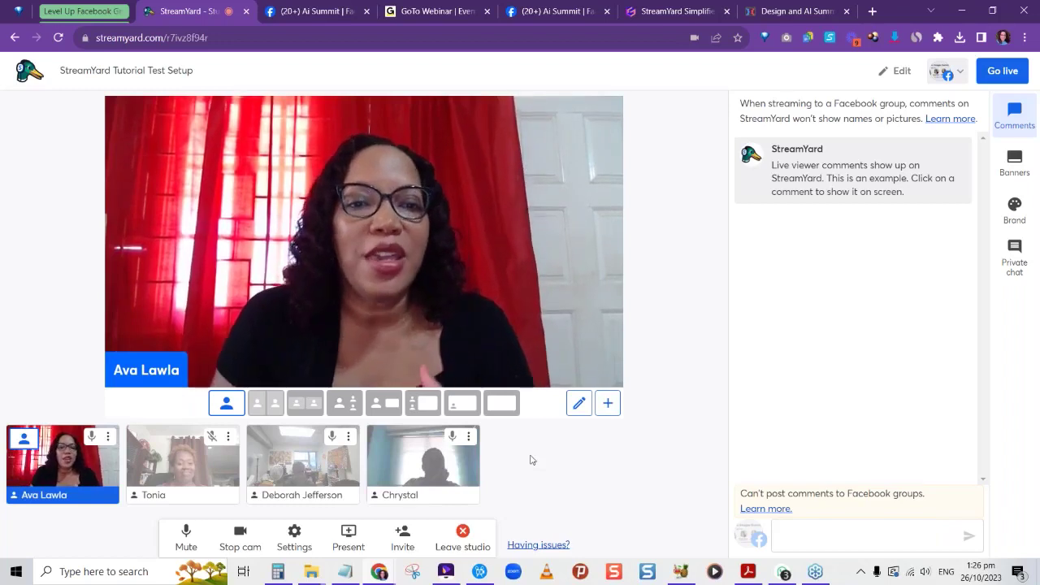
Step: Add all five waiting guests to the stage alongside the host
{"action": "mouse_move", "coordinate": [397, 472]}
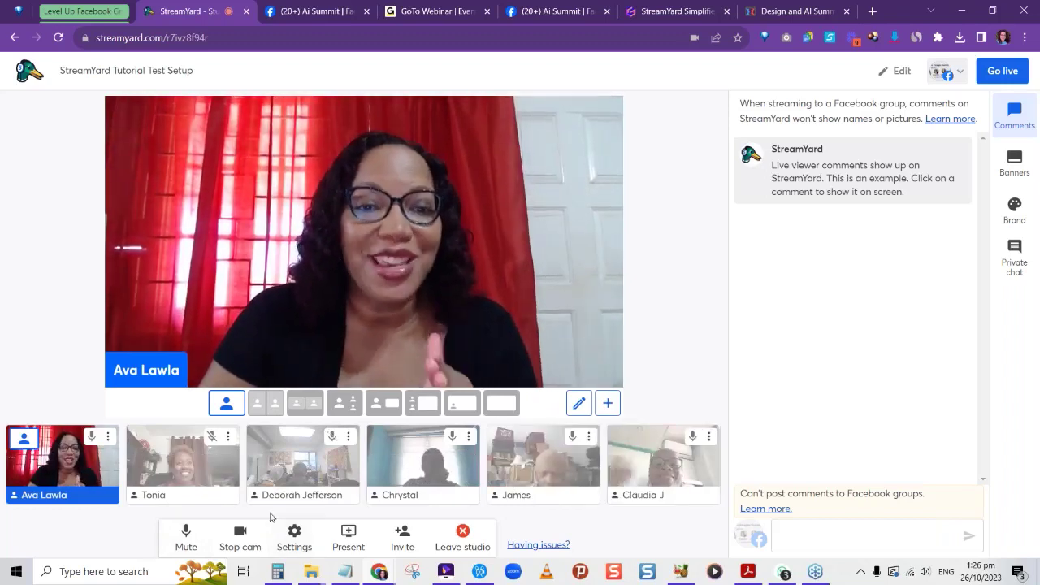
{"action": "left_click", "coordinate": [183, 467]}
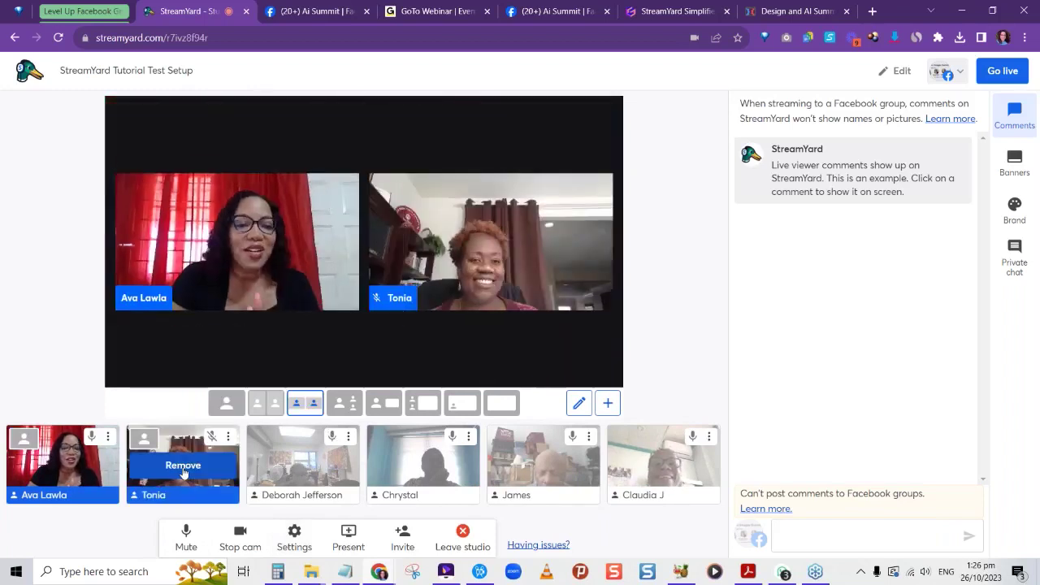
{"action": "mouse_move", "coordinate": [282, 475]}
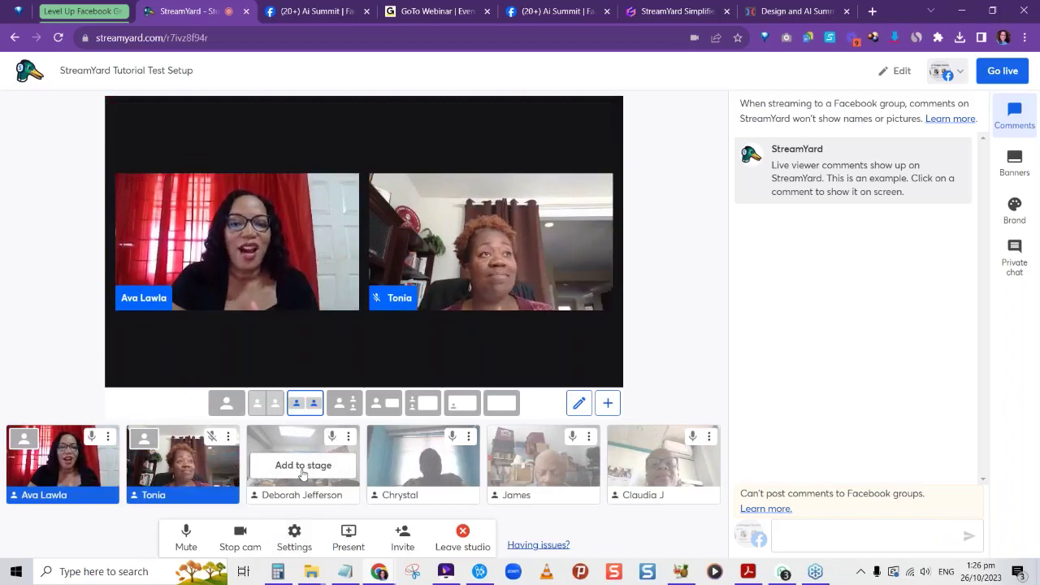
{"action": "left_click", "coordinate": [302, 465]}
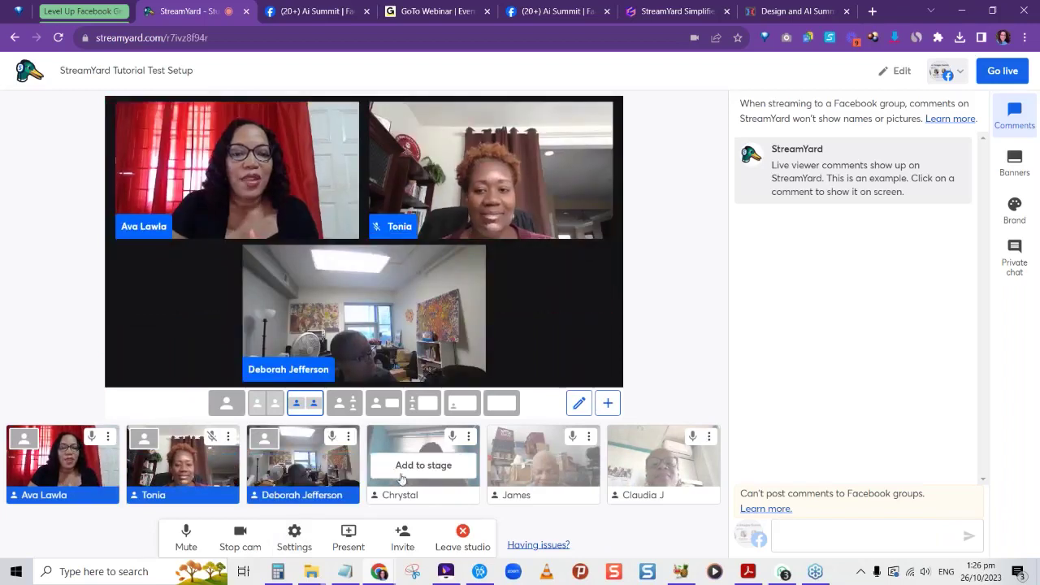
{"action": "left_click", "coordinate": [401, 477]}
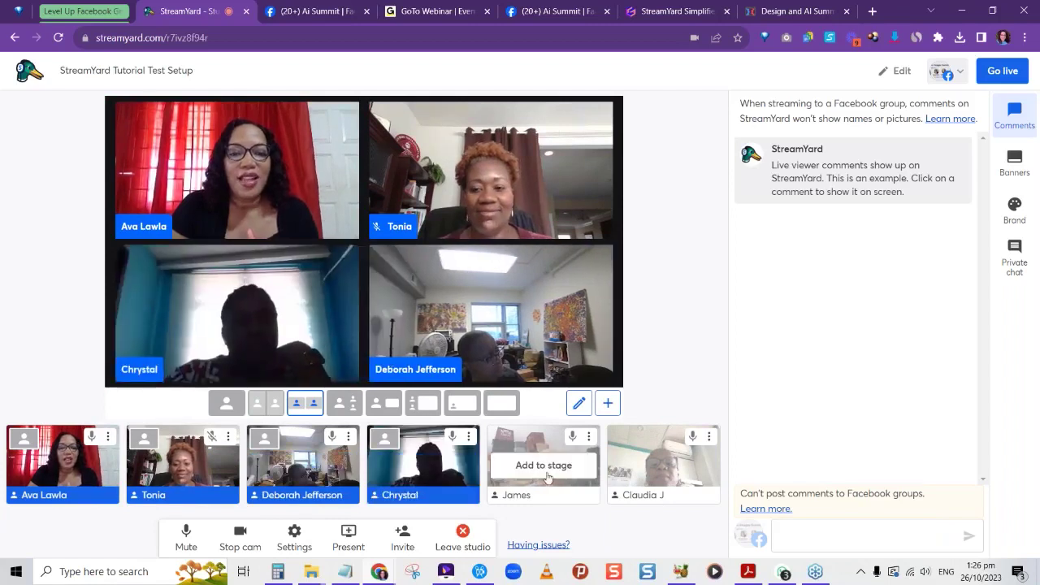
{"action": "left_click", "coordinate": [545, 470]}
{"action": "left_click", "coordinate": [642, 470]}
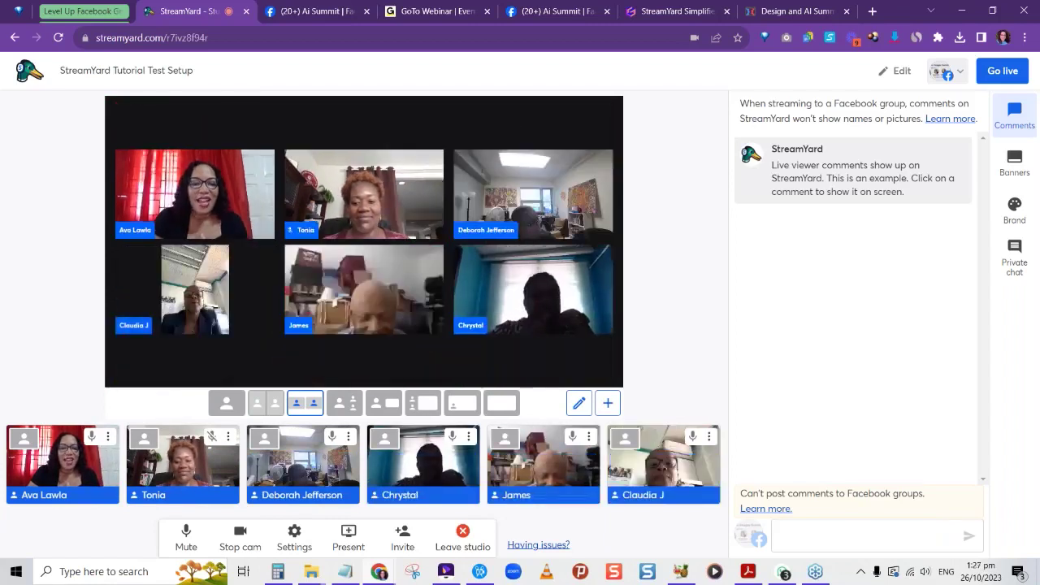
Step: Mute the four guests whose microphones are still on
{"action": "left_click", "coordinate": [332, 437]}
{"action": "left_click", "coordinate": [460, 437]}
{"action": "left_click", "coordinate": [572, 436]}
{"action": "left_click", "coordinate": [692, 436]}
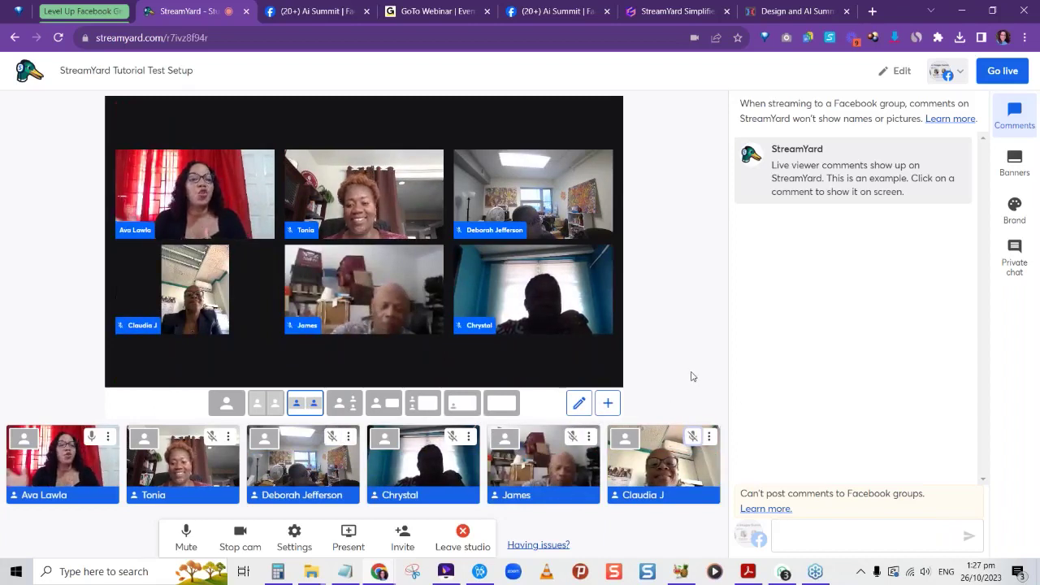
{"action": "mouse_move", "coordinate": [686, 433]}
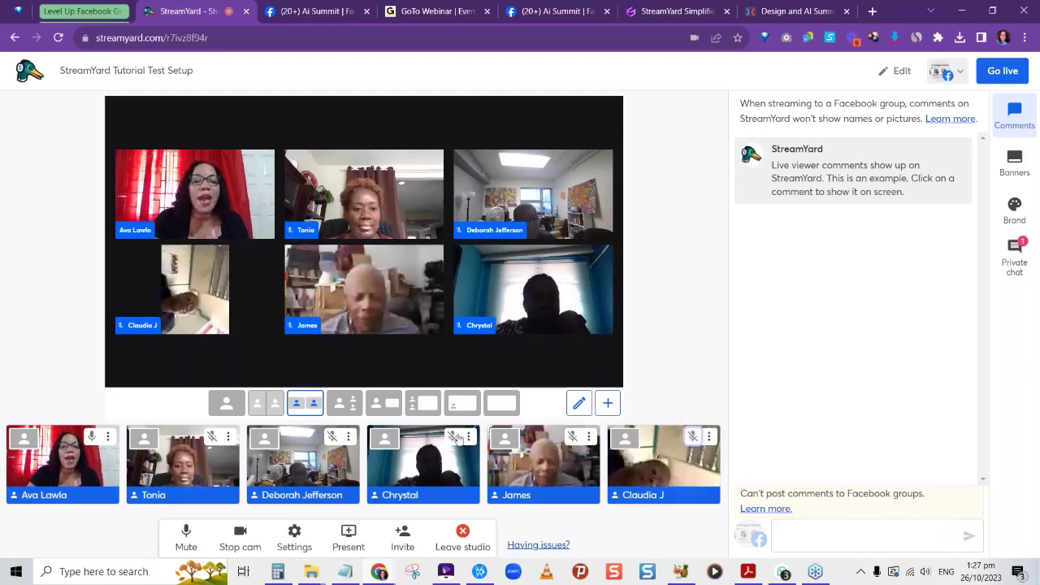
{"action": "mouse_move", "coordinate": [303, 441]}
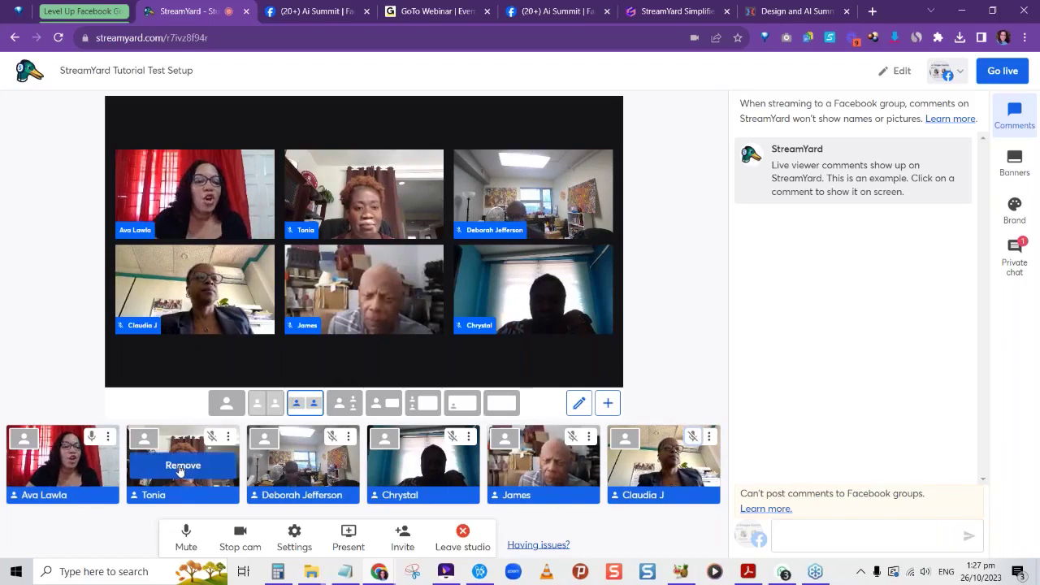
Step: Remove all five guests from the stage, one after another, leaving only the host
{"action": "left_click", "coordinate": [182, 467]}
{"action": "left_click", "coordinate": [300, 468]}
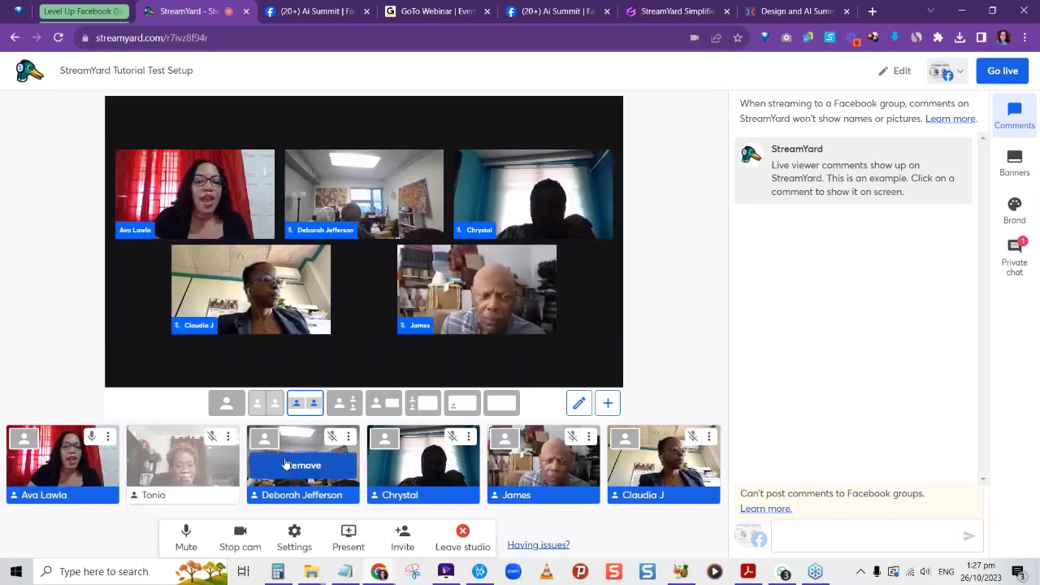
{"action": "left_click", "coordinate": [422, 465]}
{"action": "left_click", "coordinate": [541, 465]}
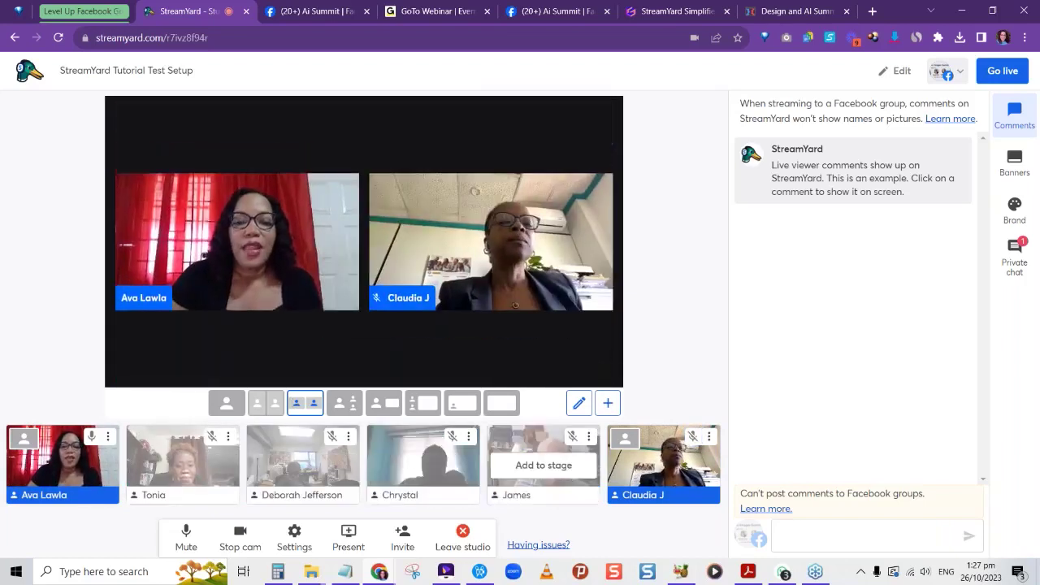
{"action": "left_click", "coordinate": [660, 471]}
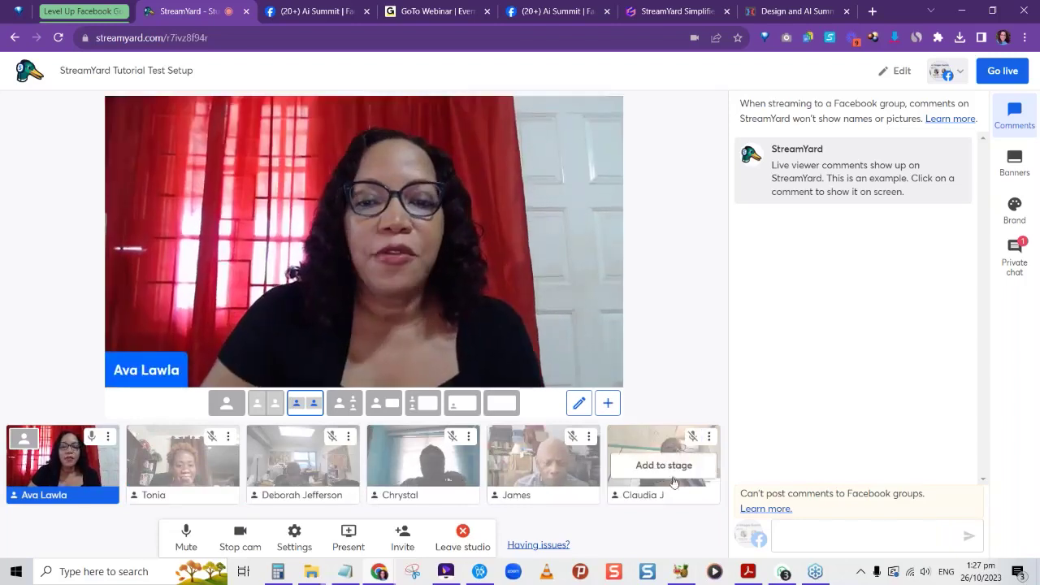
Step: Put the last guest back on stage and try the Cropped, Group, Spotlight and News layouts and the two layouts after them
{"action": "left_click", "coordinate": [662, 469]}
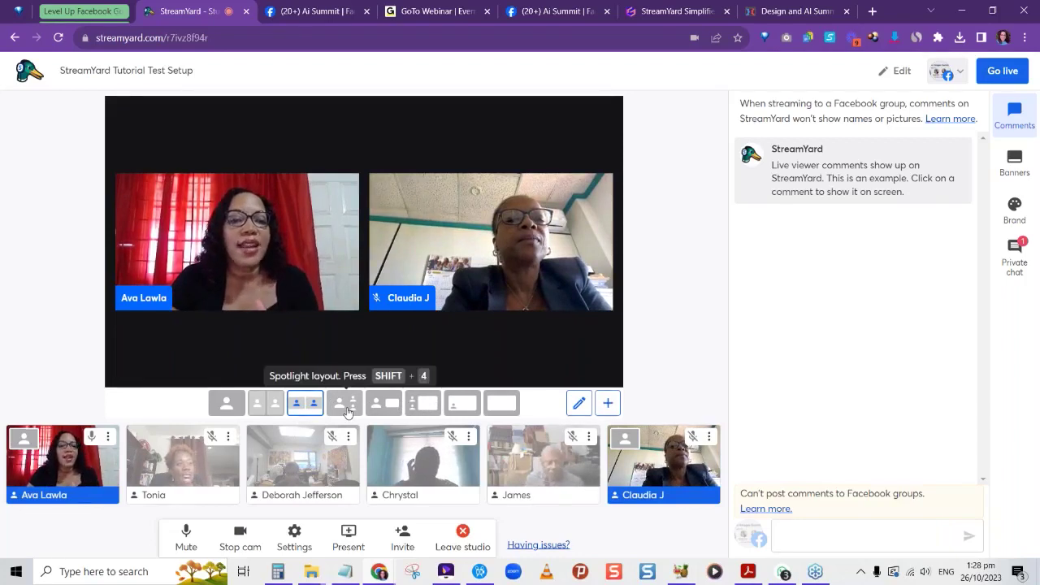
{"action": "left_click", "coordinate": [268, 404]}
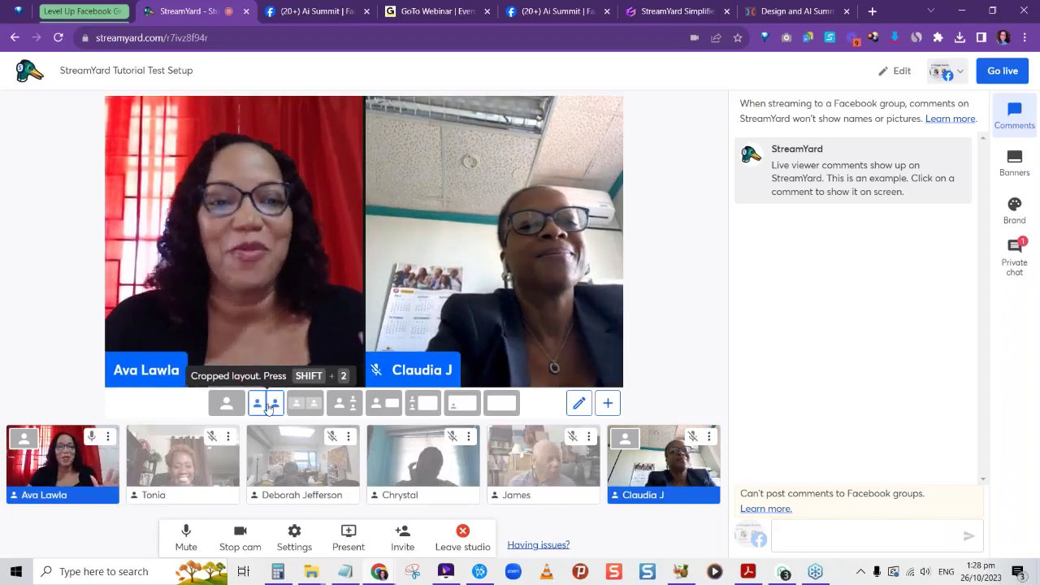
{"action": "left_click", "coordinate": [303, 404]}
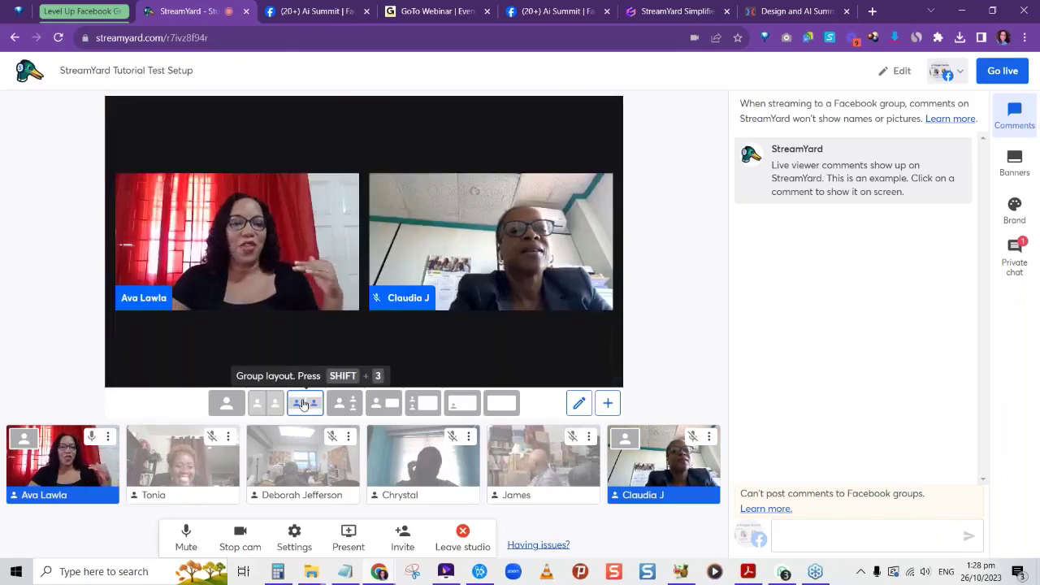
{"action": "left_click", "coordinate": [343, 403]}
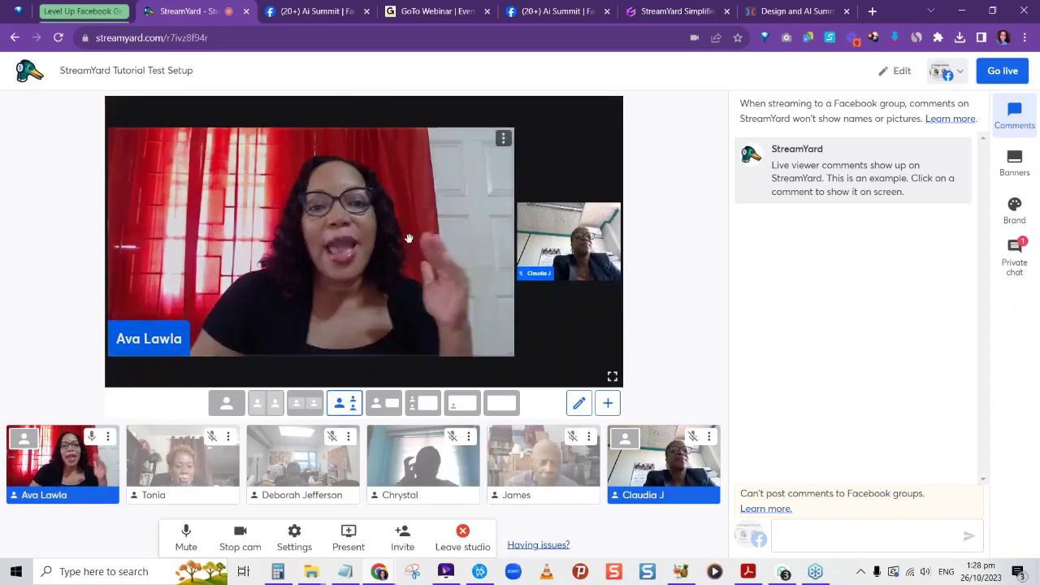
{"action": "left_click", "coordinate": [378, 403]}
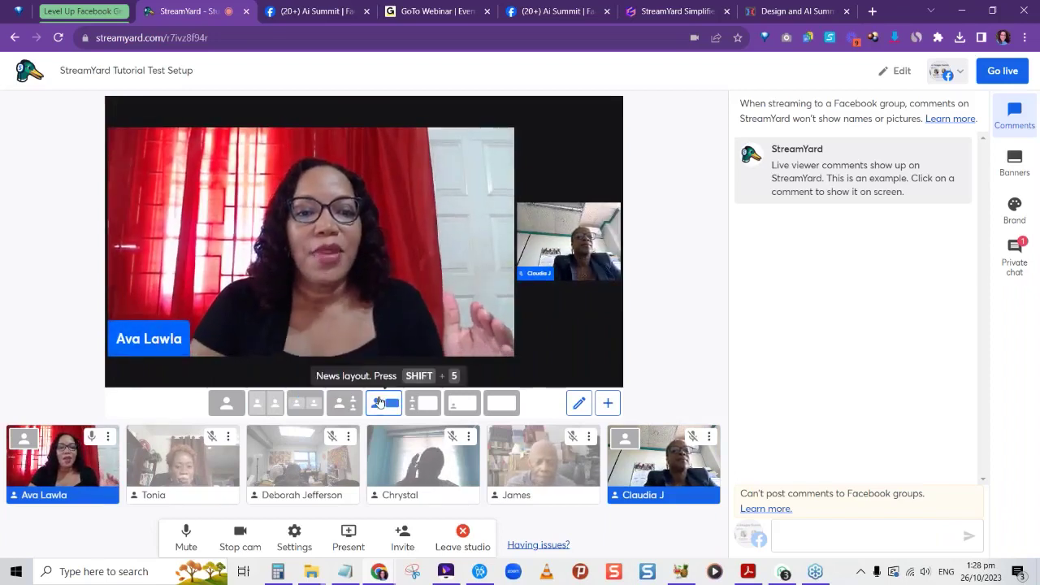
{"action": "left_click", "coordinate": [420, 405]}
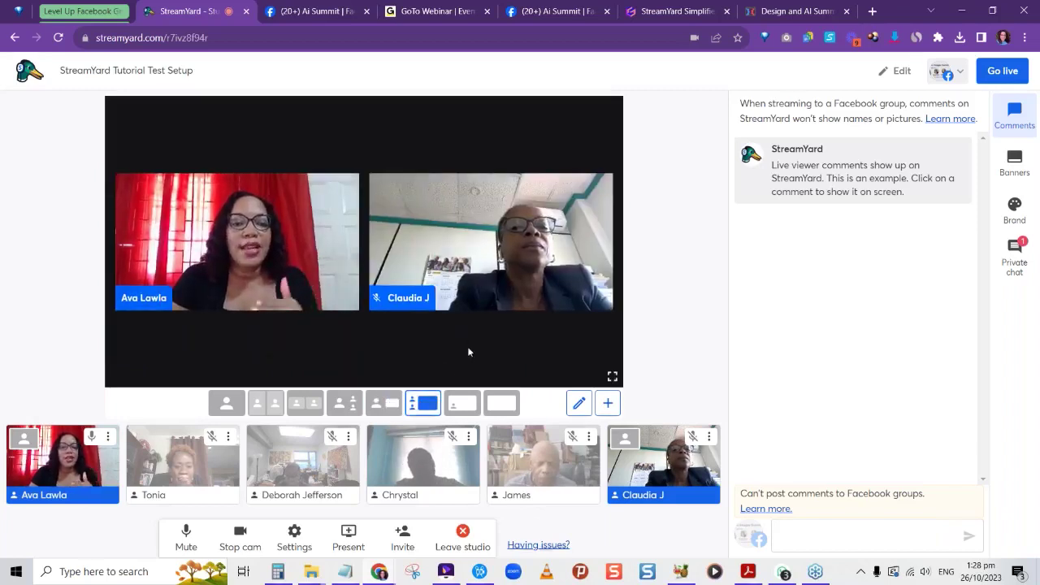
{"action": "left_click", "coordinate": [461, 403]}
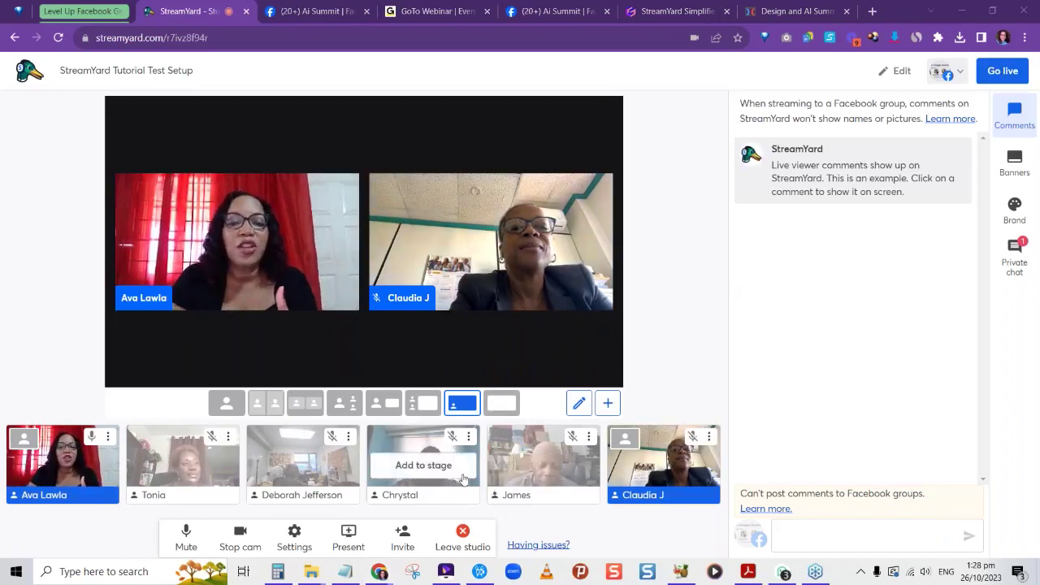
{"action": "mouse_move", "coordinate": [458, 464]}
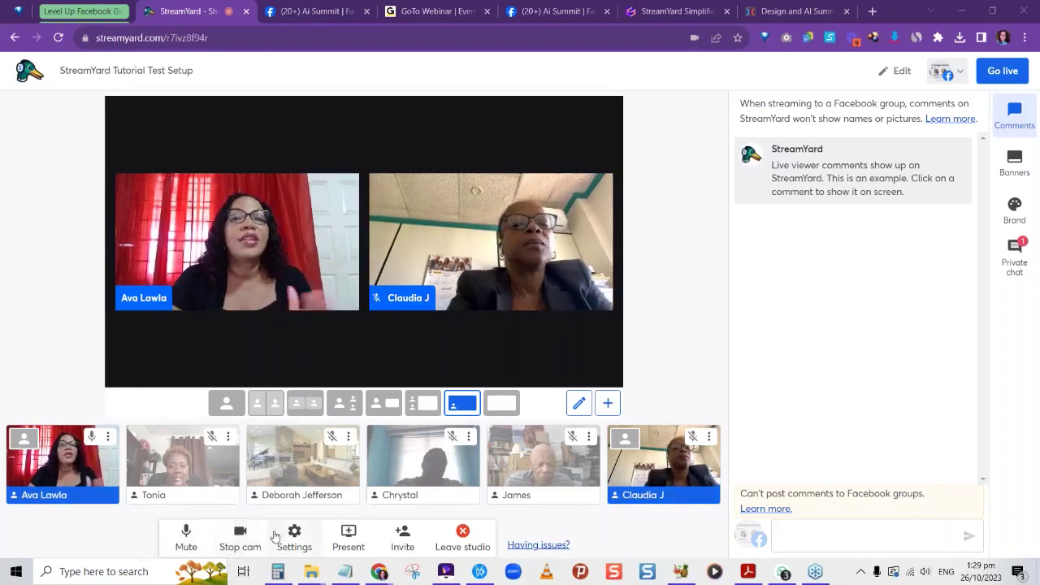
Step: Browse the tab, window and entire-screen sharing choices, and share the Wondershare UniConverter window on the stage
{"action": "left_click", "coordinate": [348, 533]}
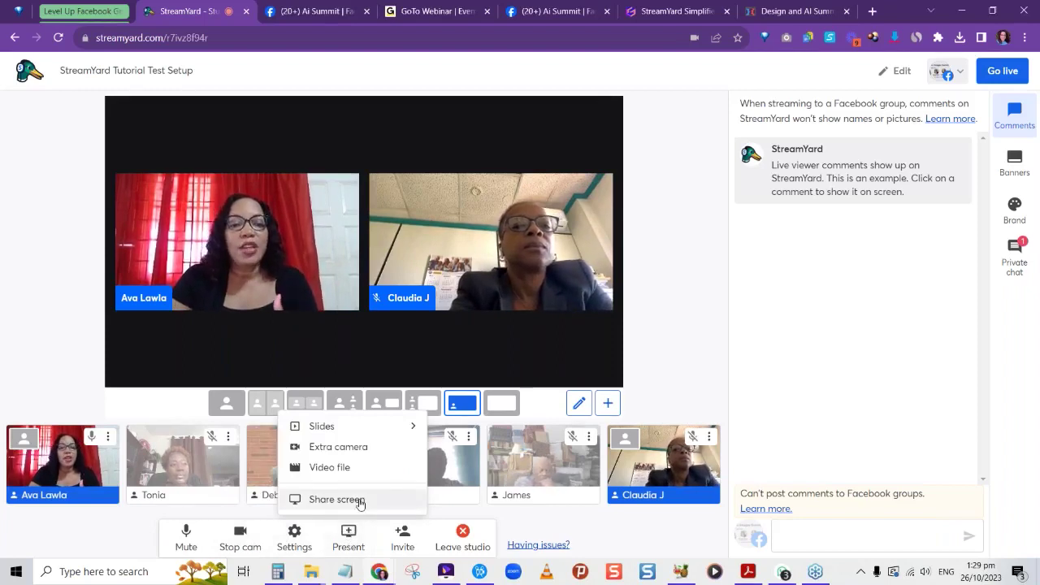
{"action": "left_click", "coordinate": [360, 500]}
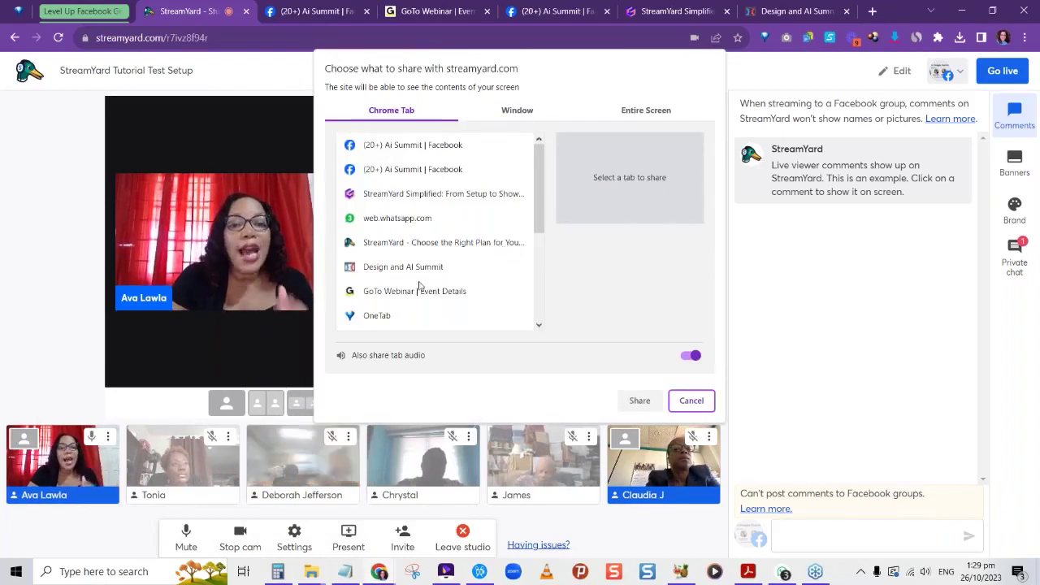
{"action": "left_click", "coordinate": [523, 113]}
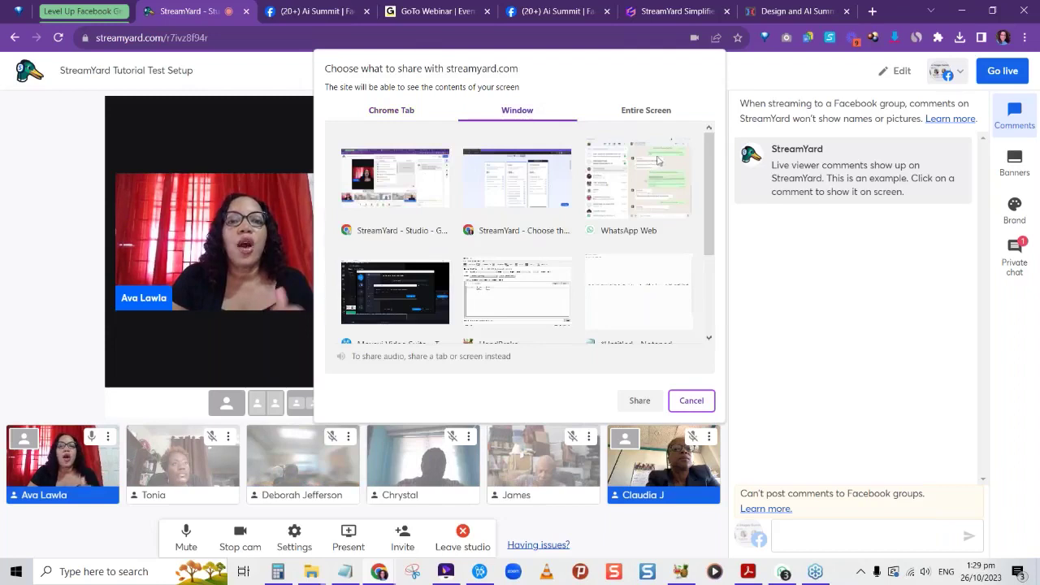
{"action": "left_click", "coordinate": [666, 111]}
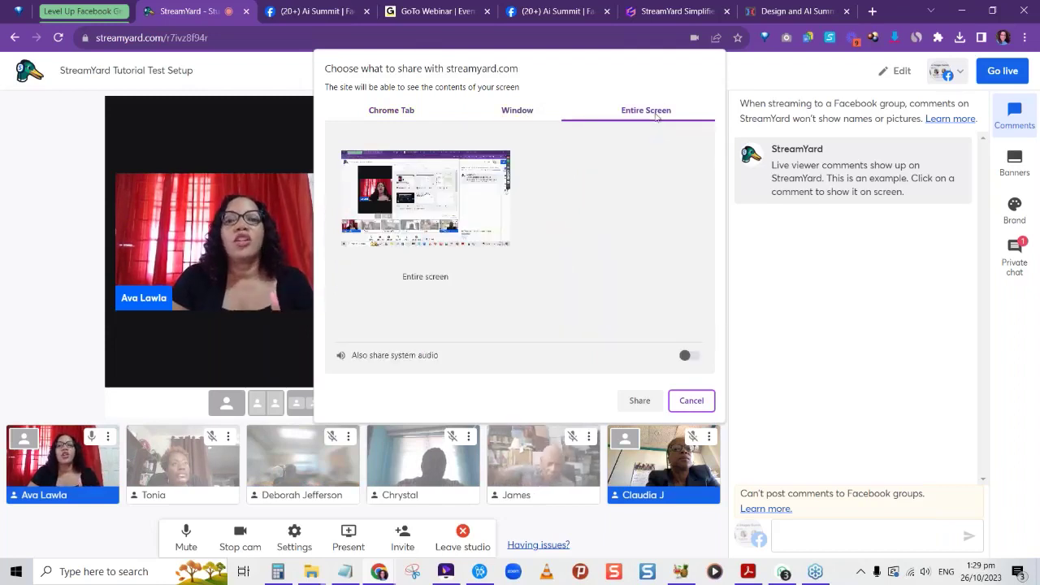
{"action": "left_click", "coordinate": [524, 111]}
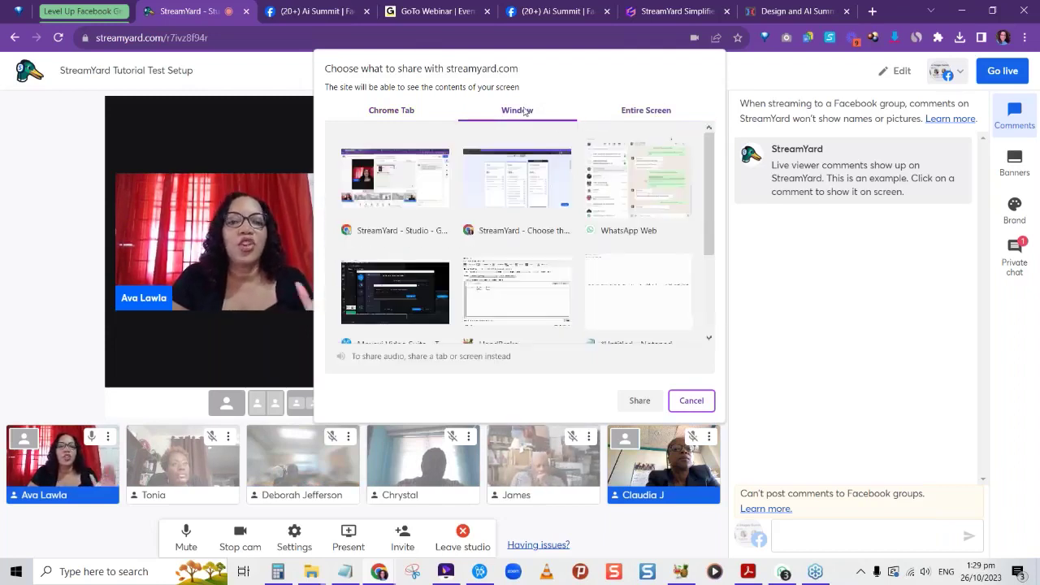
{"action": "scroll", "coordinate": [589, 283], "scroll_direction": "down", "scroll_amount": 3}
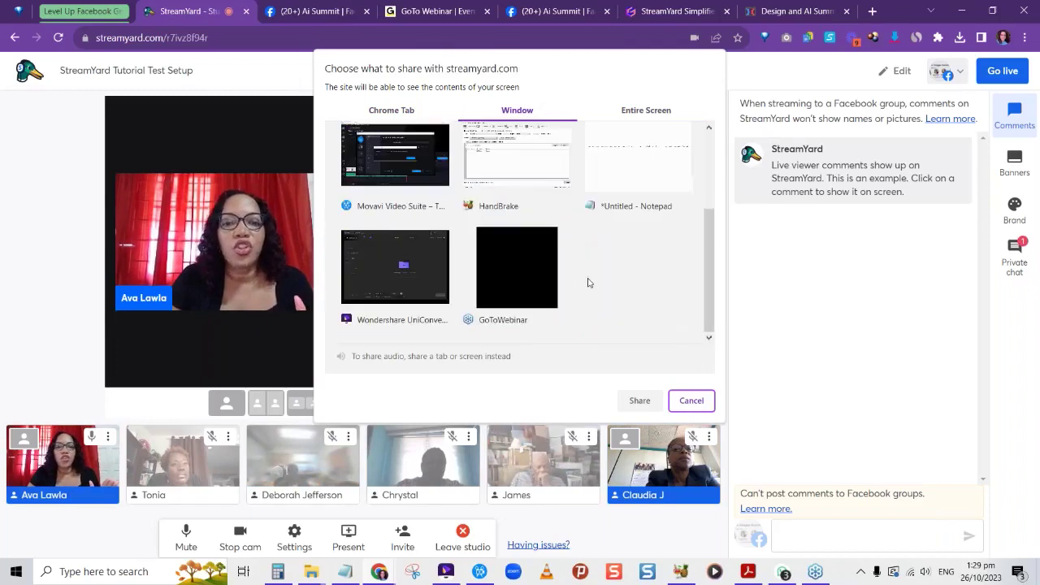
{"action": "scroll", "coordinate": [422, 287], "scroll_direction": "up", "scroll_amount": 3}
{"action": "scroll", "coordinate": [422, 287], "scroll_direction": "down", "scroll_amount": 3}
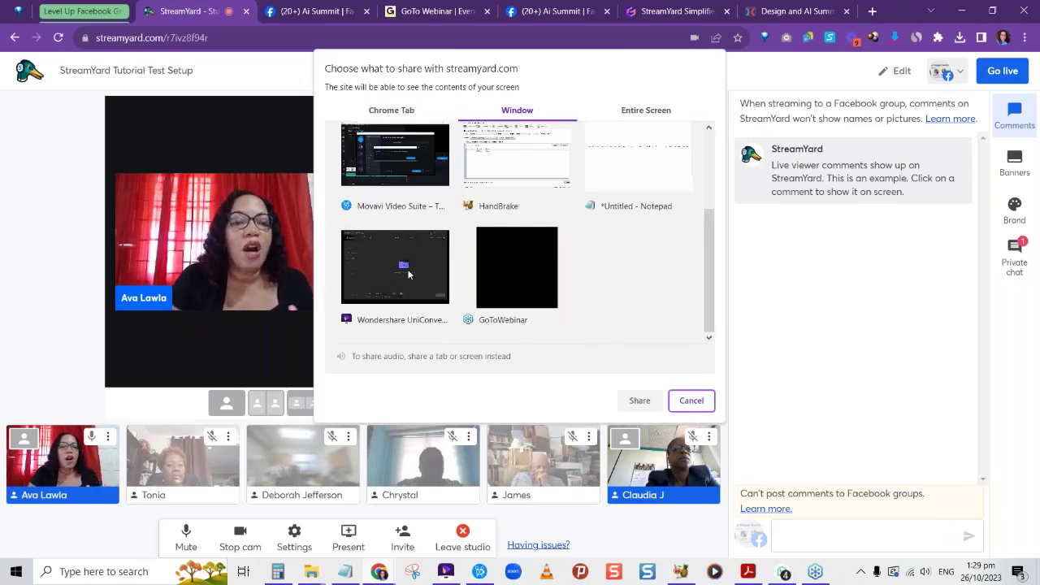
{"action": "left_click", "coordinate": [408, 275]}
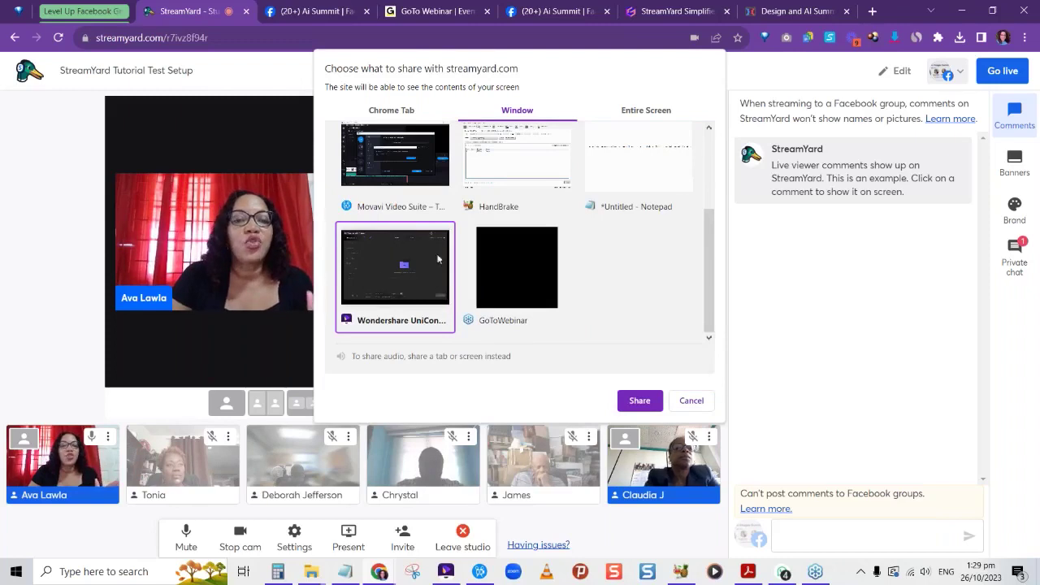
{"action": "left_click", "coordinate": [640, 402]}
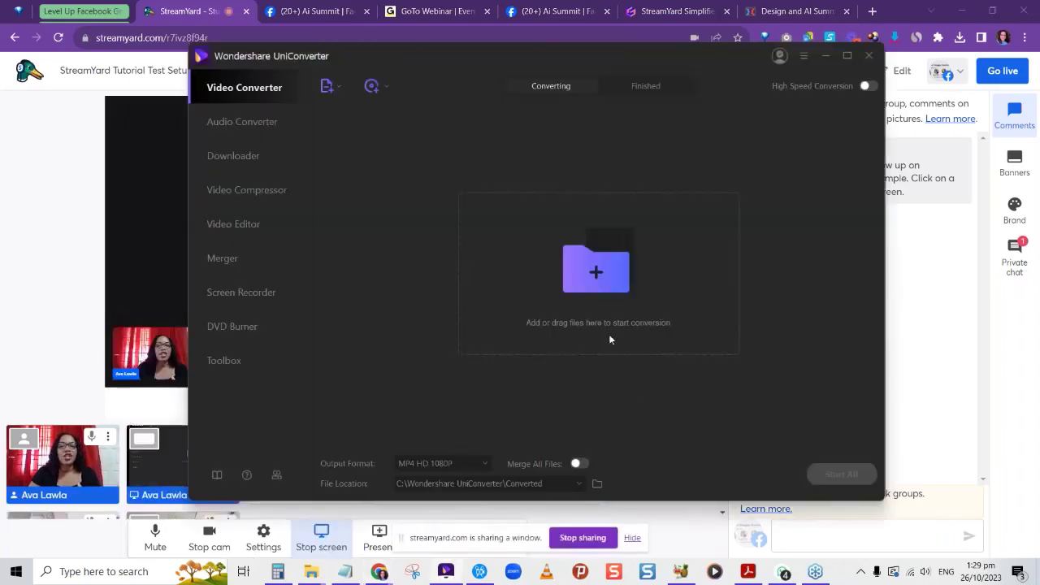
Step: Move the Wondershare UniConverter window slightly aside, stop sharing it and minimise it
{"action": "left_click_drag", "start_coordinate": [567, 59], "coordinate": [609, 67]}
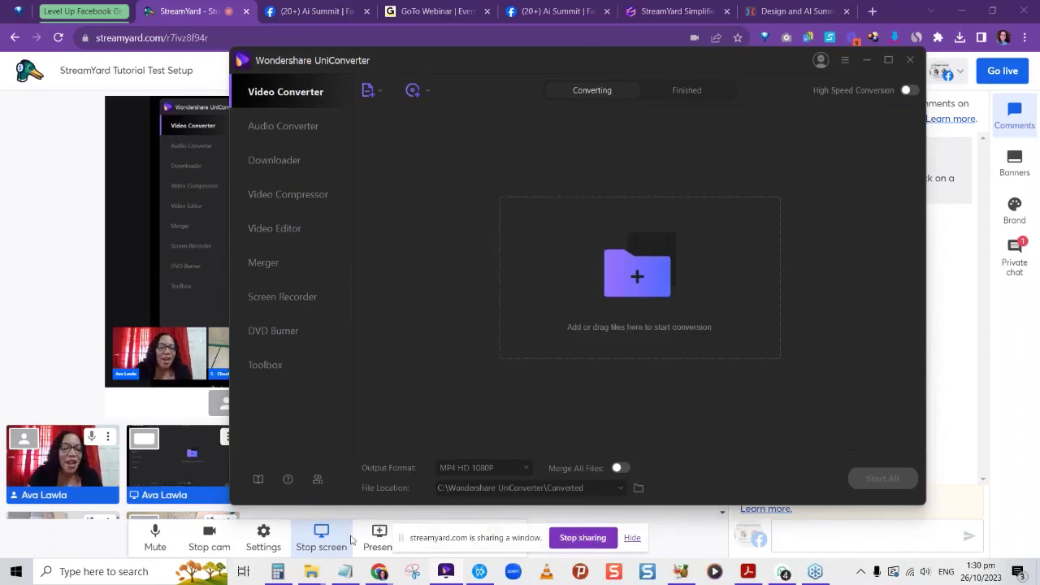
{"action": "left_click", "coordinate": [583, 538]}
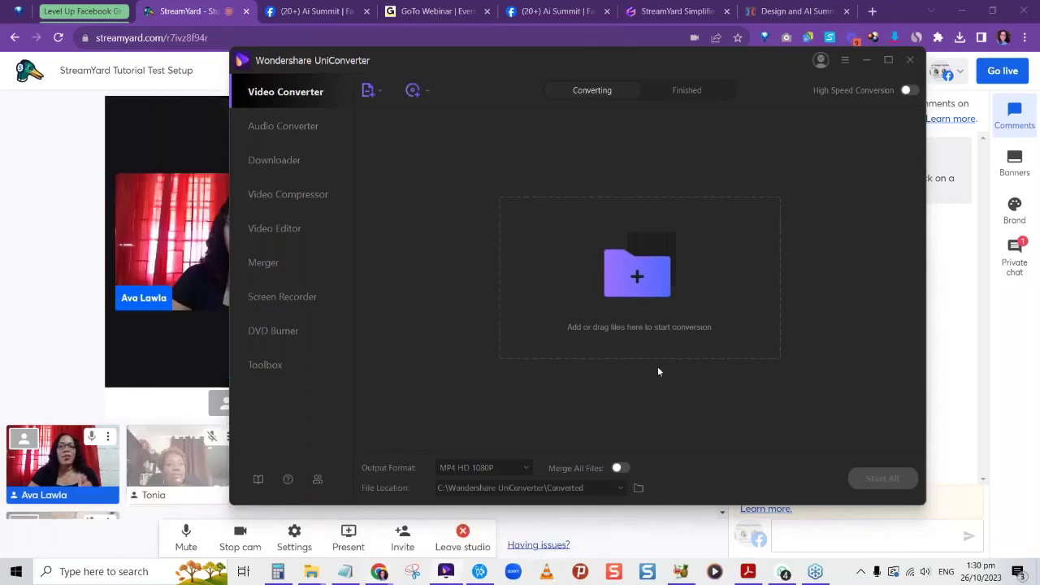
{"action": "left_click", "coordinate": [865, 61]}
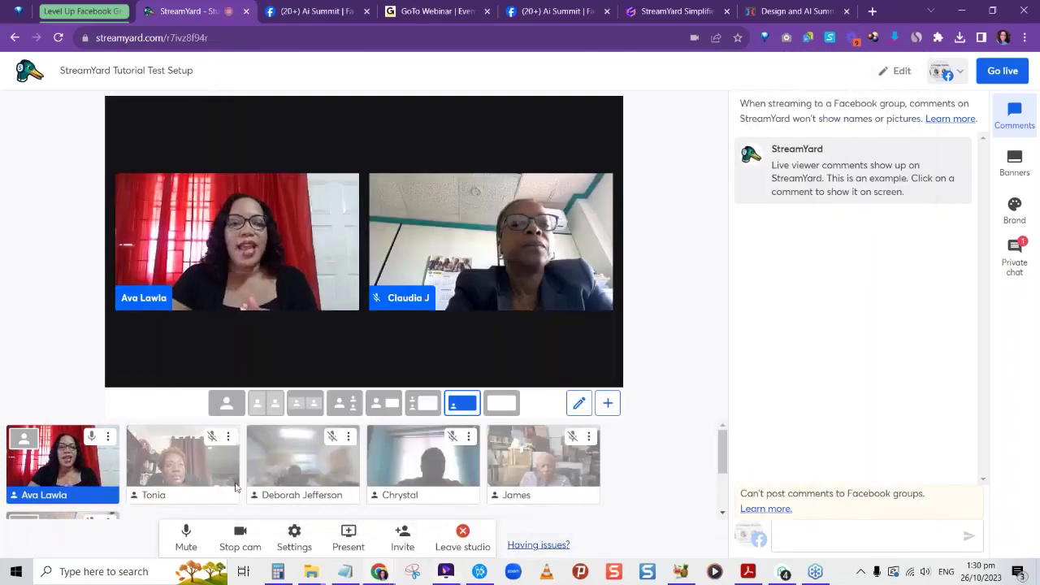
Step: Share the entire screen on the stage with system audio included
{"action": "left_click", "coordinate": [349, 538]}
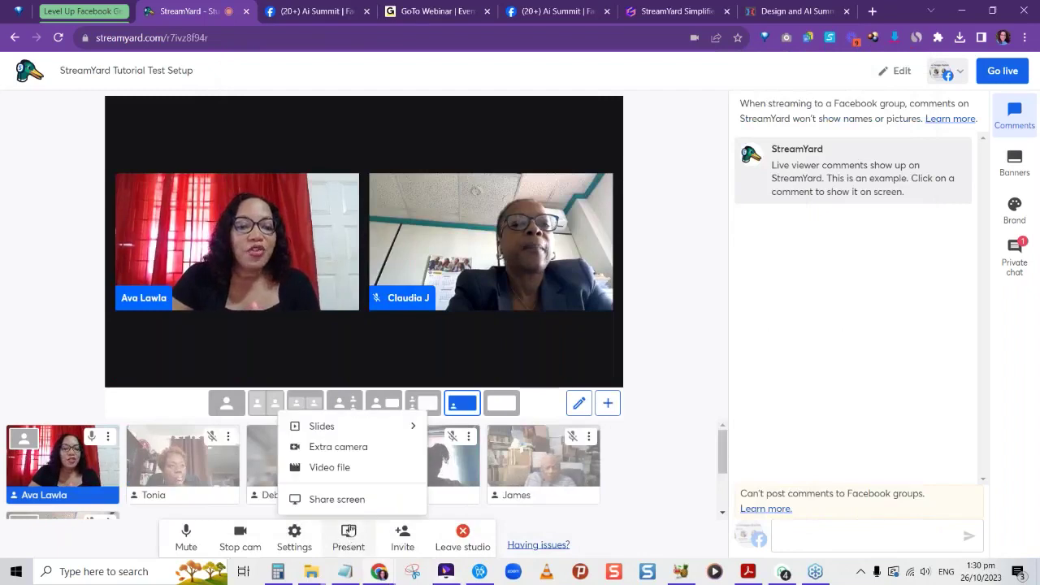
{"action": "left_click", "coordinate": [347, 499]}
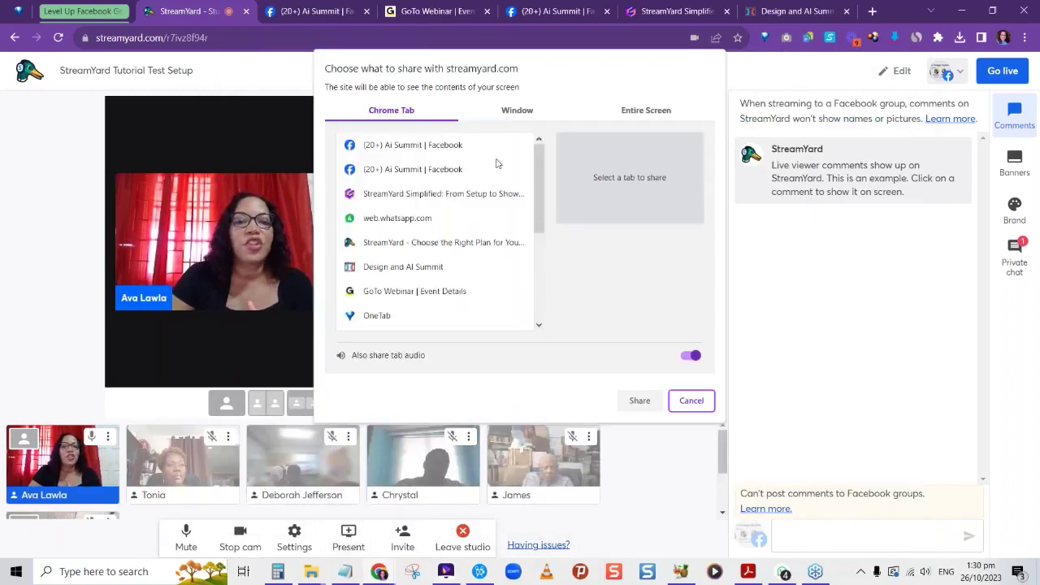
{"action": "left_click", "coordinate": [627, 114]}
{"action": "left_click", "coordinate": [440, 213]}
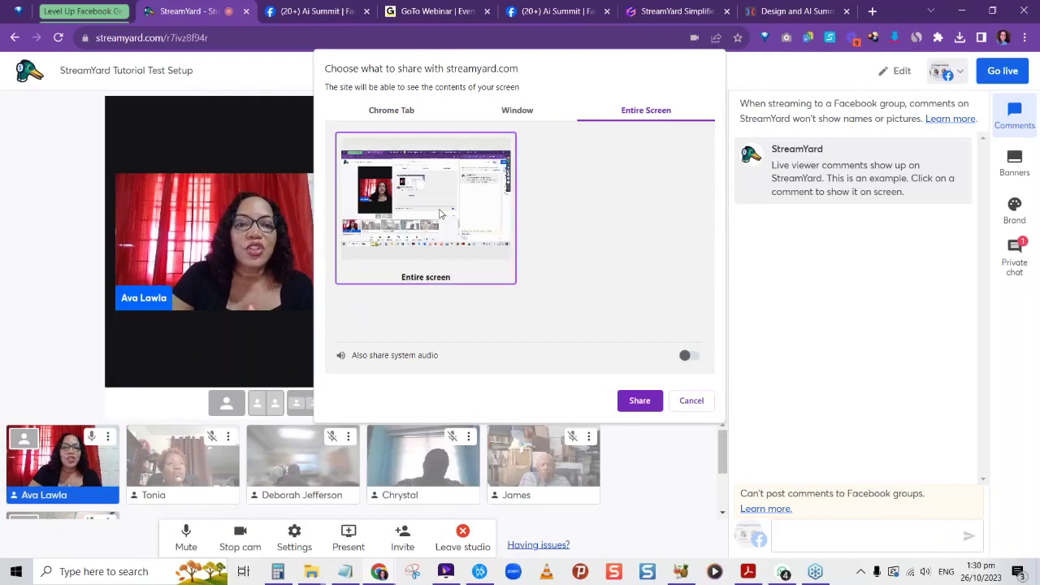
{"action": "left_click", "coordinate": [686, 357]}
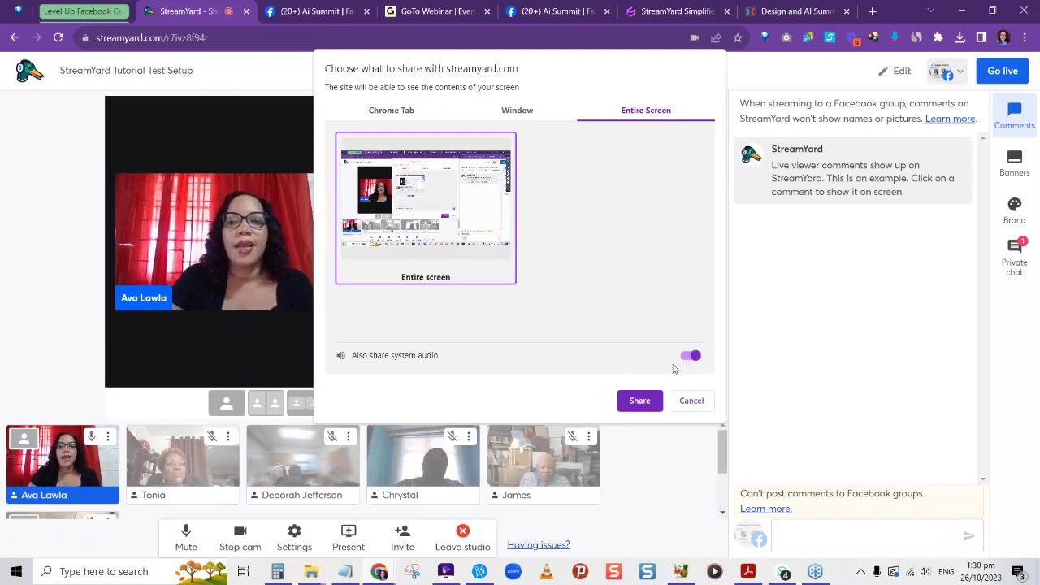
{"action": "left_click", "coordinate": [639, 400]}
Step: Present the Design and AI Summit web page through the screen share, end the share and return to the studio
{"action": "key", "text": "ctrl+9"}
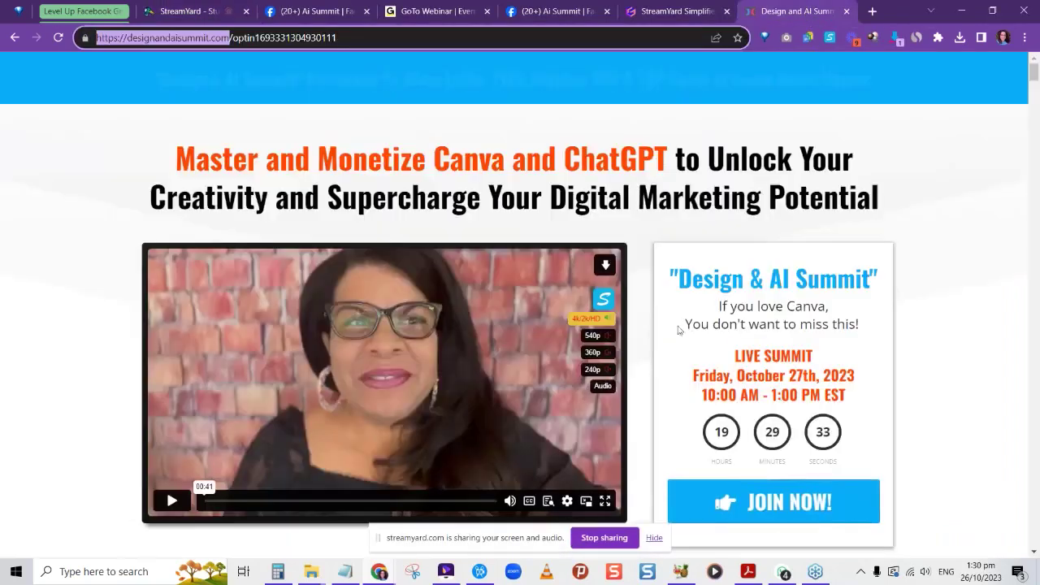
{"action": "scroll", "coordinate": [688, 336], "scroll_direction": "down", "scroll_amount": 8}
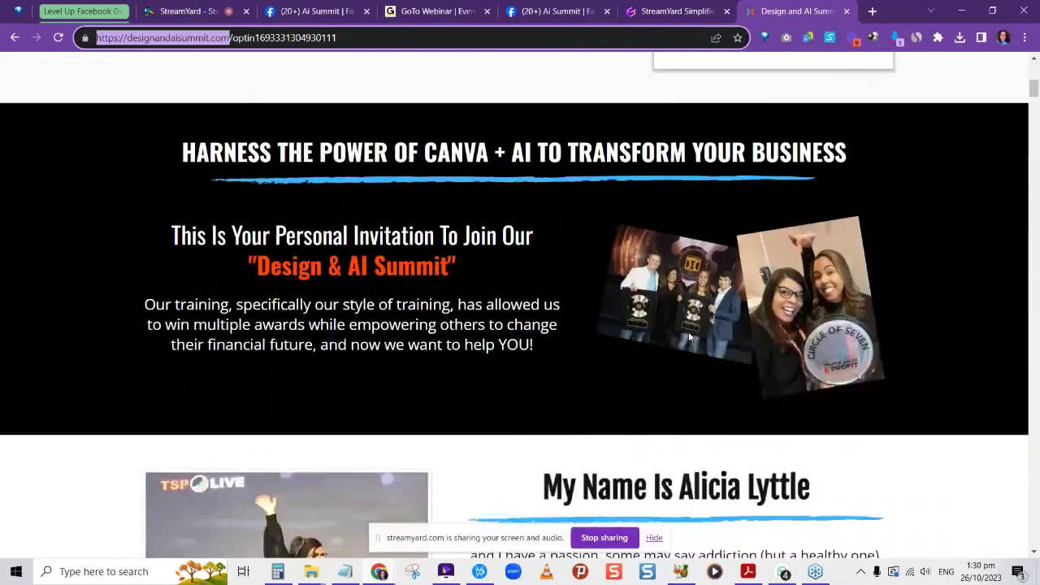
{"action": "scroll", "coordinate": [688, 336], "scroll_direction": "down", "scroll_amount": 4}
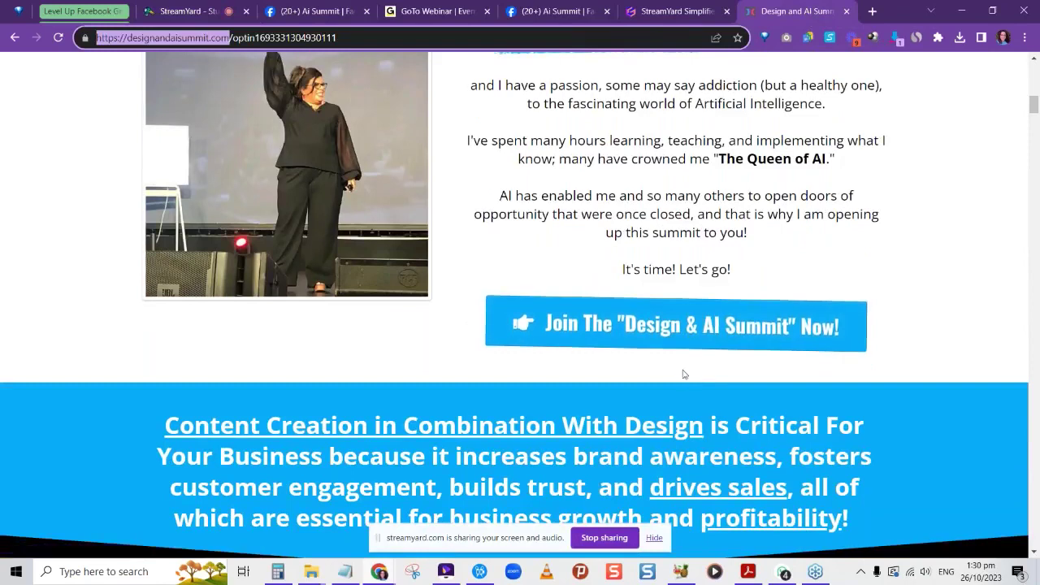
{"action": "scroll", "coordinate": [687, 376], "scroll_direction": "up", "scroll_amount": 8}
{"action": "scroll", "coordinate": [681, 368], "scroll_direction": "up", "scroll_amount": 5}
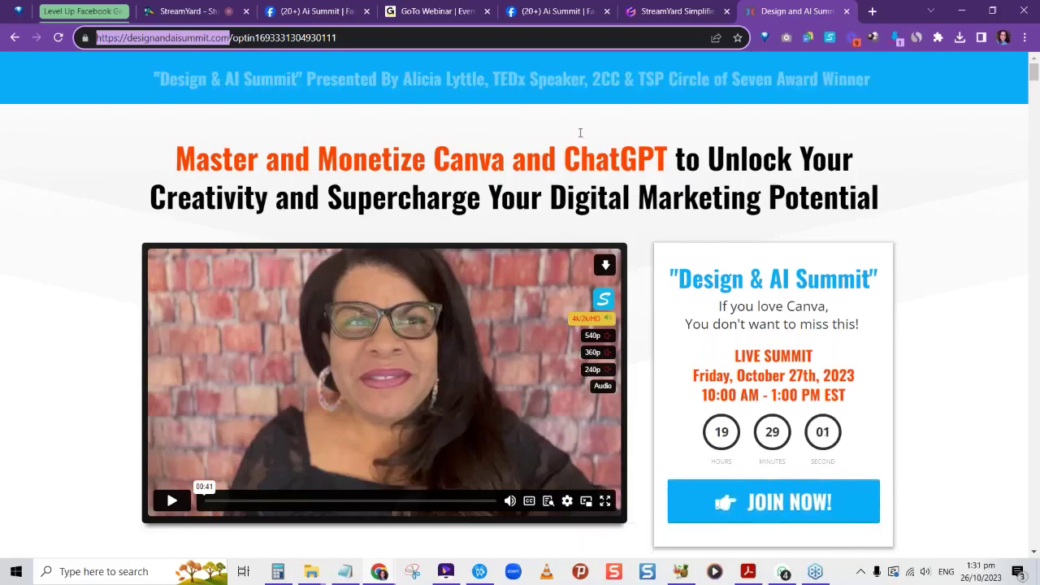
{"action": "left_click", "coordinate": [215, 11]}
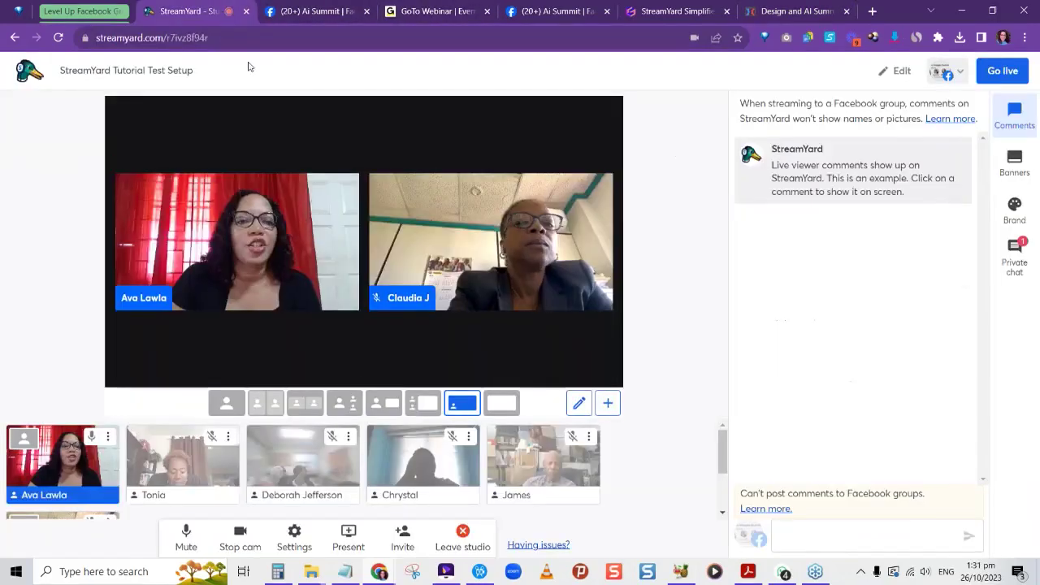
Step: Add the four waiting guests to the stage, unmuting the first one to speak and muting that guest again
{"action": "left_click", "coordinate": [184, 466]}
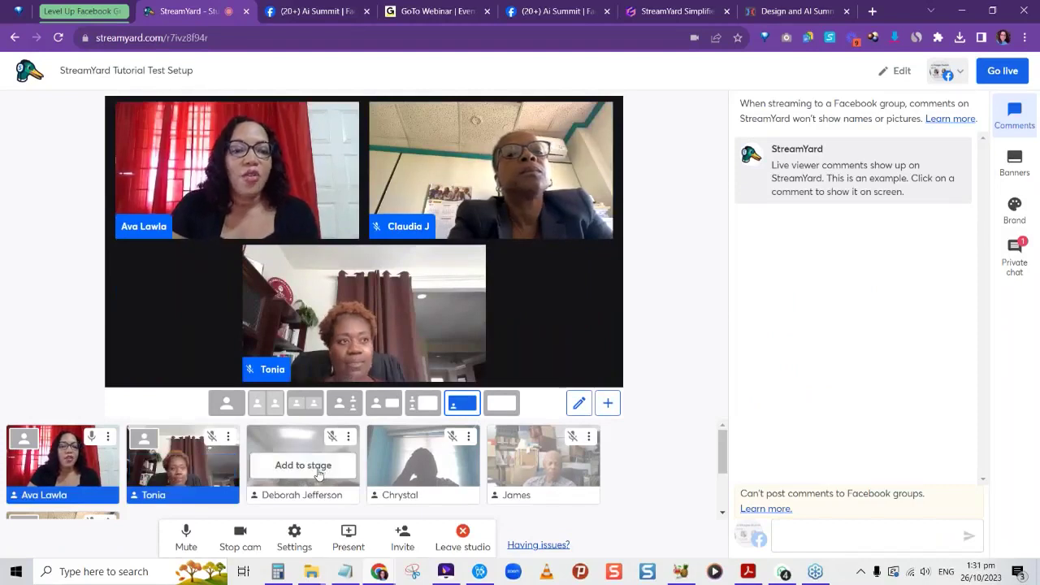
{"action": "left_click", "coordinate": [316, 473]}
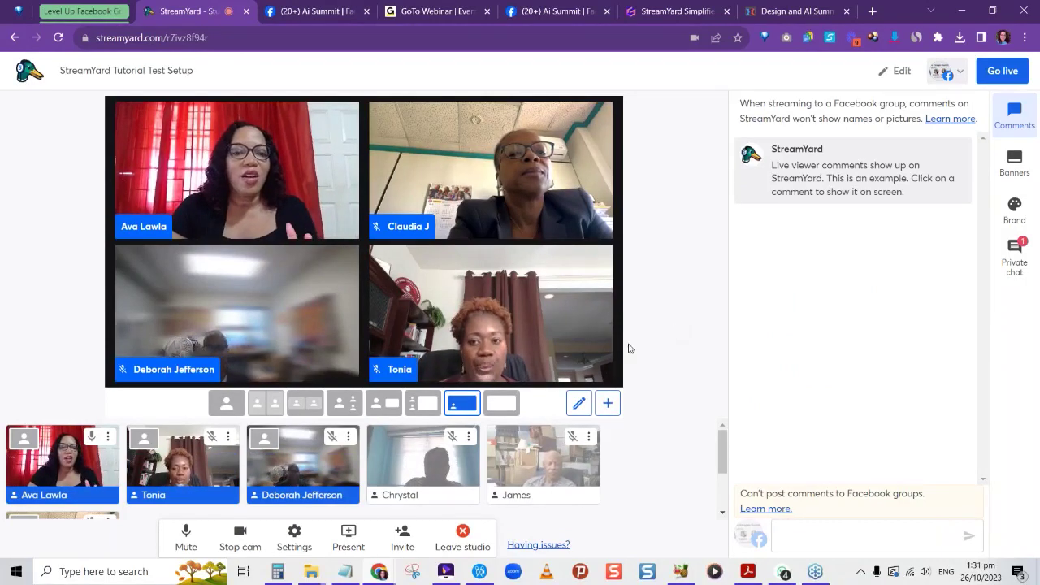
{"action": "mouse_move", "coordinate": [609, 372]}
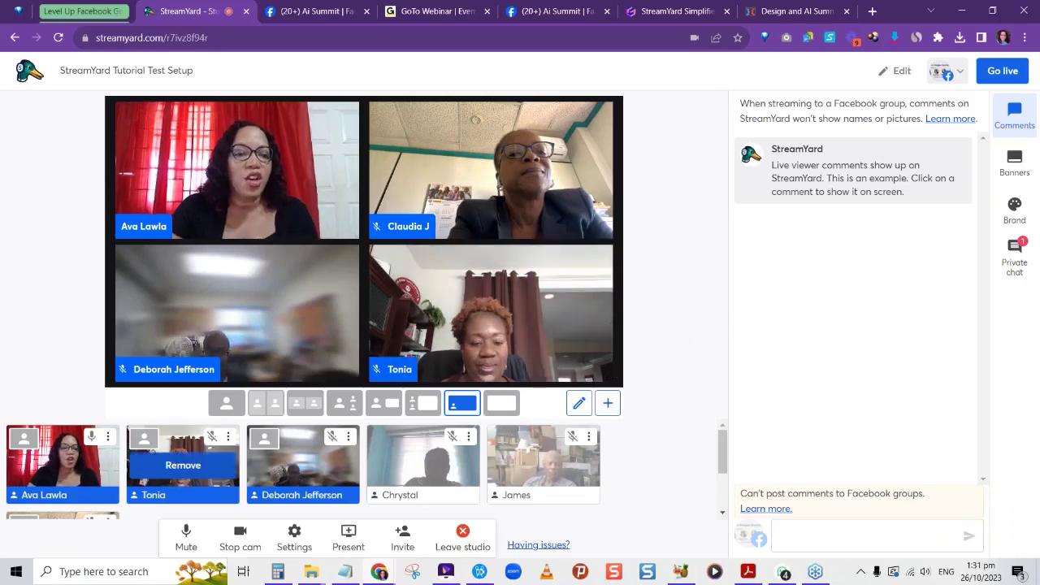
{"action": "left_click", "coordinate": [211, 441]}
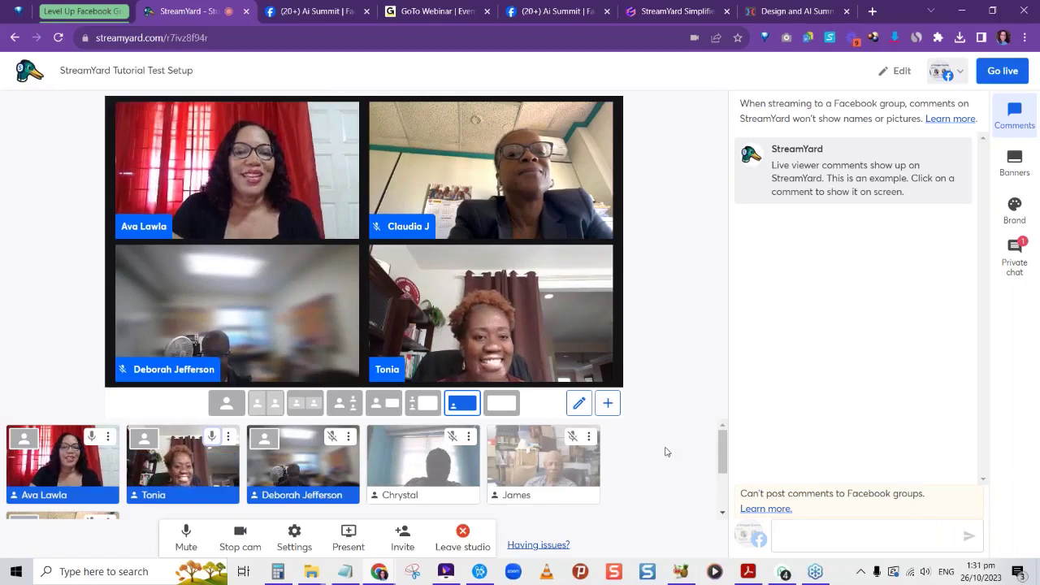
{"action": "left_click", "coordinate": [211, 436]}
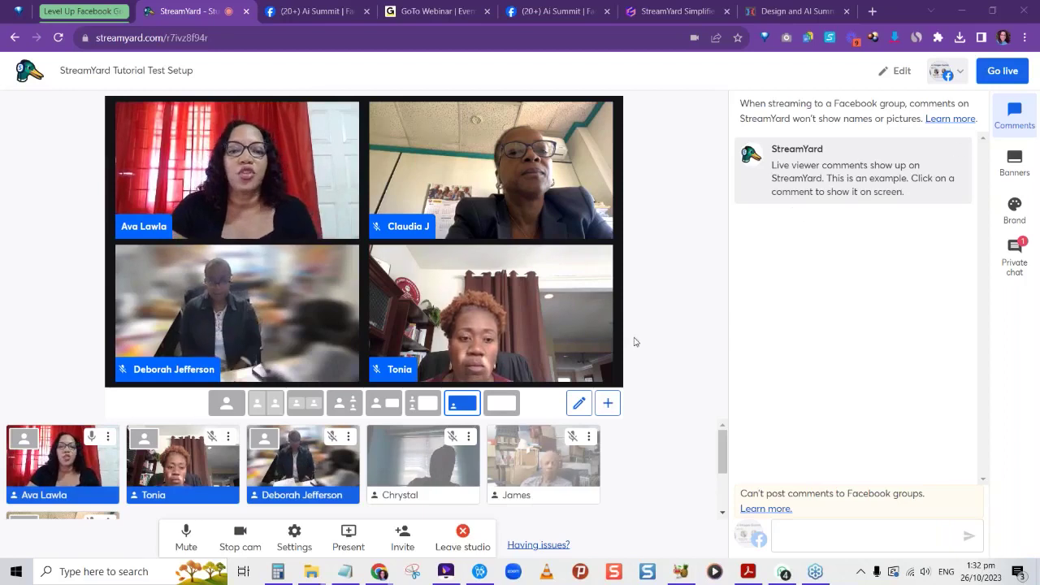
{"action": "left_click", "coordinate": [407, 467]}
{"action": "left_click", "coordinate": [538, 468]}
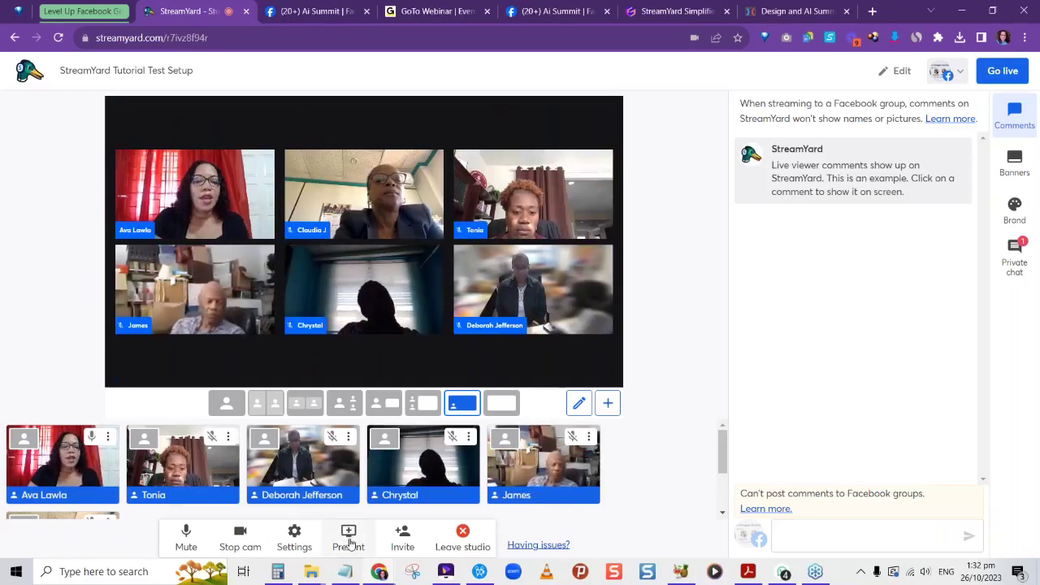
Step: Look at the studio's camera settings and close them
{"action": "left_click", "coordinate": [294, 541]}
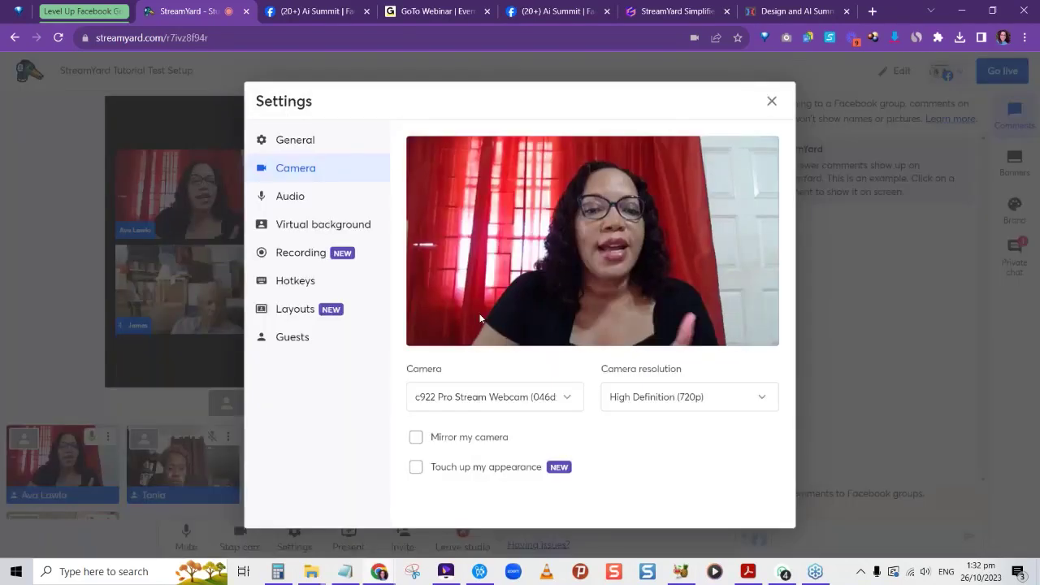
{"action": "left_click", "coordinate": [771, 101]}
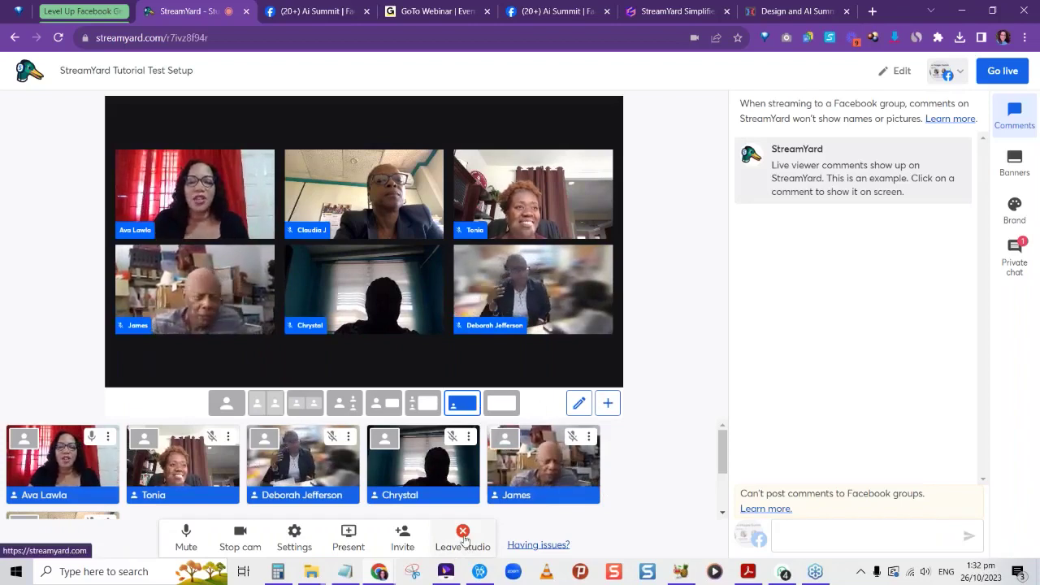
Step: Present the video file "Live Training Session - 2023 N.C.B. Foundation Level Up Grant Programme.mp4" from New Download Folder on the stage
{"action": "left_click", "coordinate": [349, 539]}
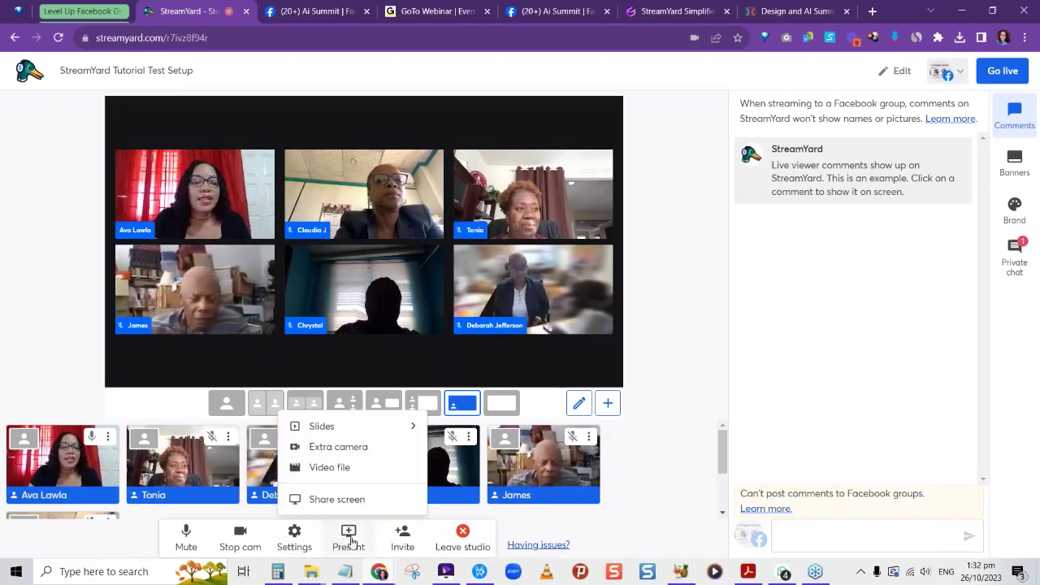
{"action": "left_click", "coordinate": [347, 471]}
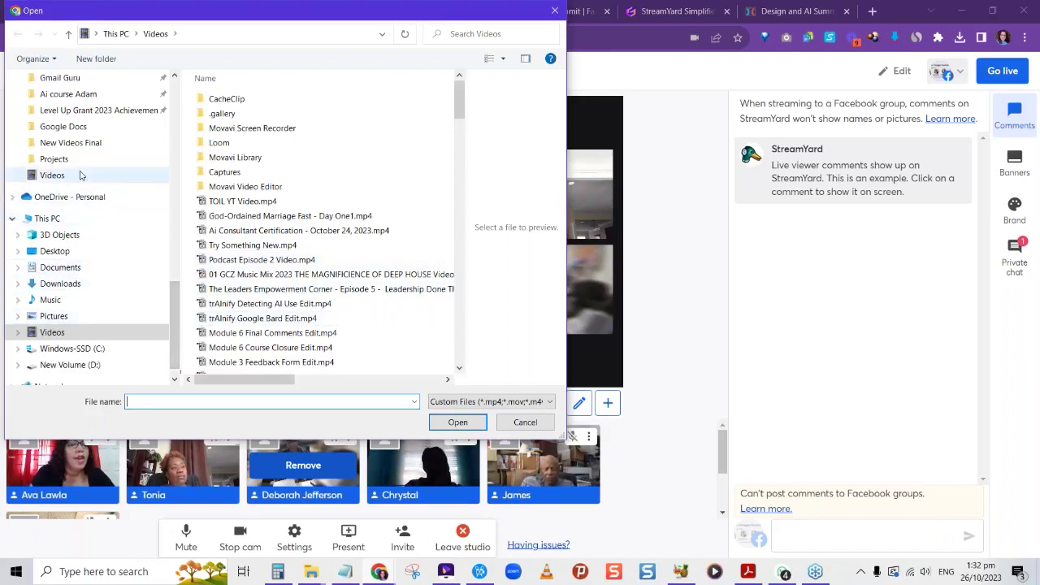
{"action": "scroll", "coordinate": [79, 175], "scroll_direction": "up", "scroll_amount": 1}
{"action": "scroll", "coordinate": [81, 138], "scroll_direction": "up", "scroll_amount": 4}
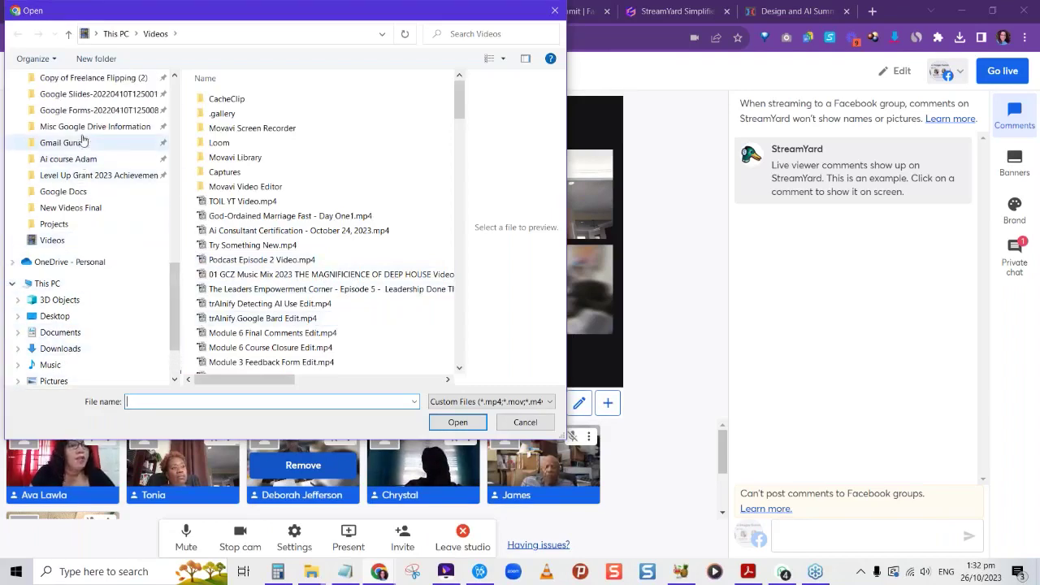
{"action": "scroll", "coordinate": [81, 138], "scroll_direction": "up", "scroll_amount": 5}
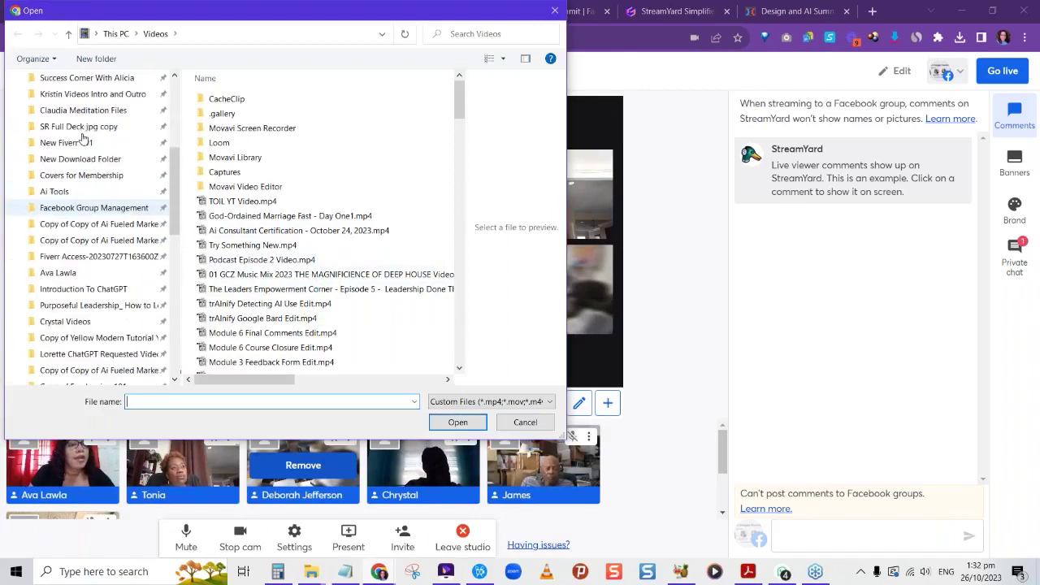
{"action": "left_click", "coordinate": [80, 159]}
{"action": "scroll", "coordinate": [277, 227], "scroll_direction": "up", "scroll_amount": 4}
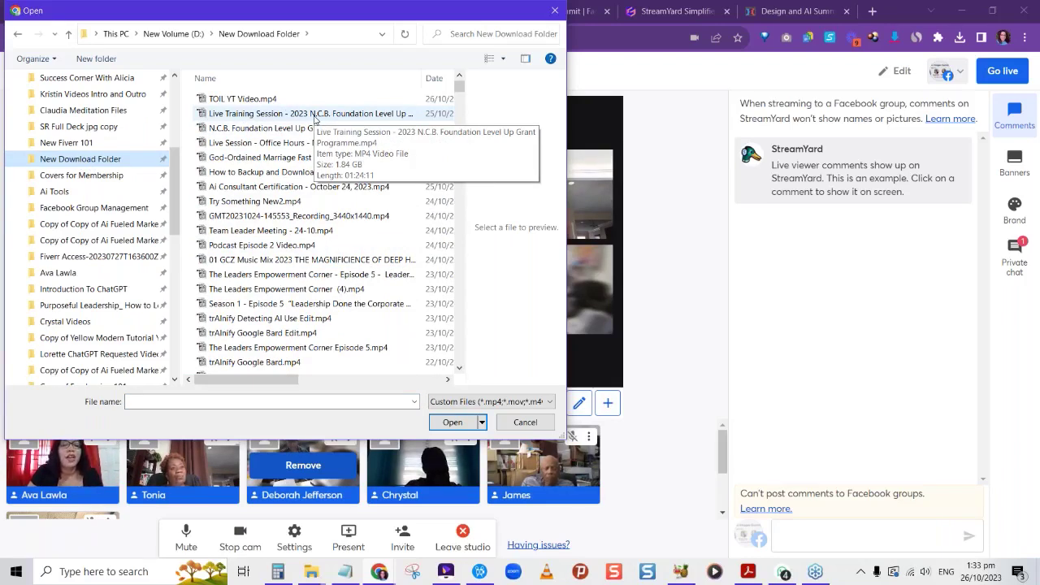
{"action": "left_click", "coordinate": [314, 114]}
{"action": "left_click", "coordinate": [453, 422]}
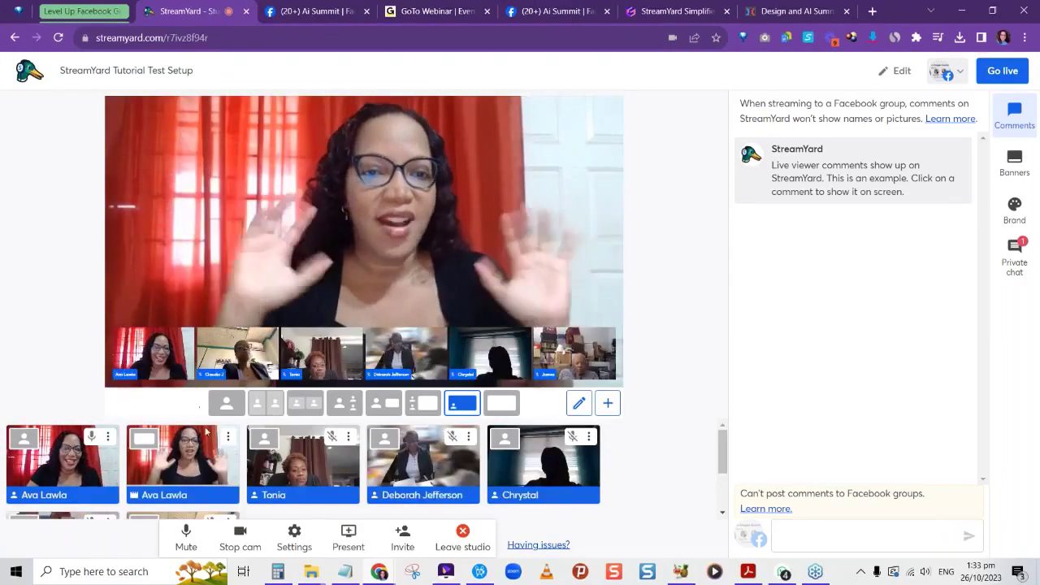
Step: Take the shared training session video off the stage and remove it from the studio
{"action": "scroll", "coordinate": [205, 431], "scroll_direction": "down", "scroll_amount": 3}
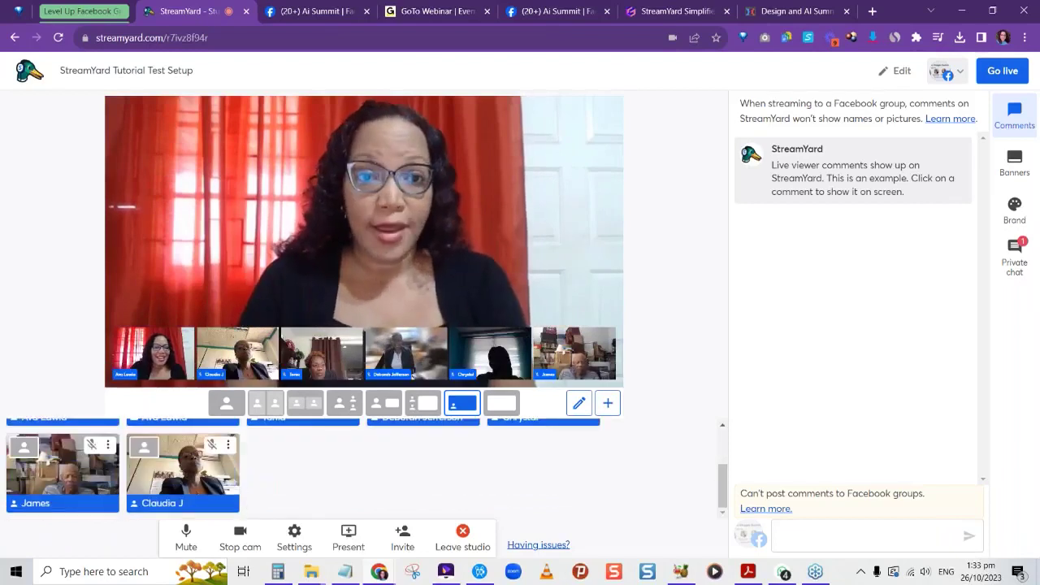
{"action": "scroll", "coordinate": [109, 505], "scroll_direction": "up", "scroll_amount": 3}
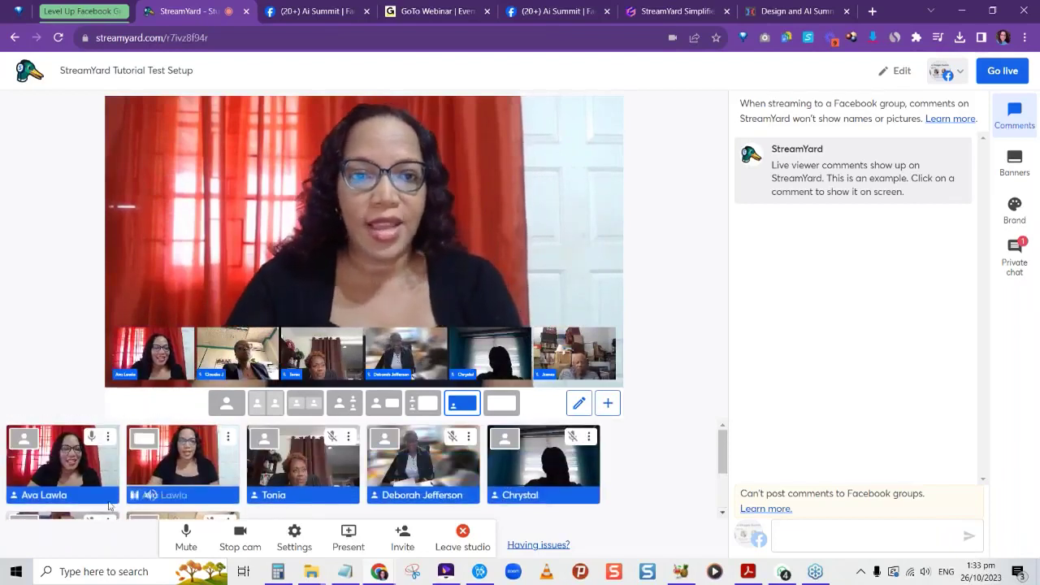
{"action": "left_click", "coordinate": [184, 468]}
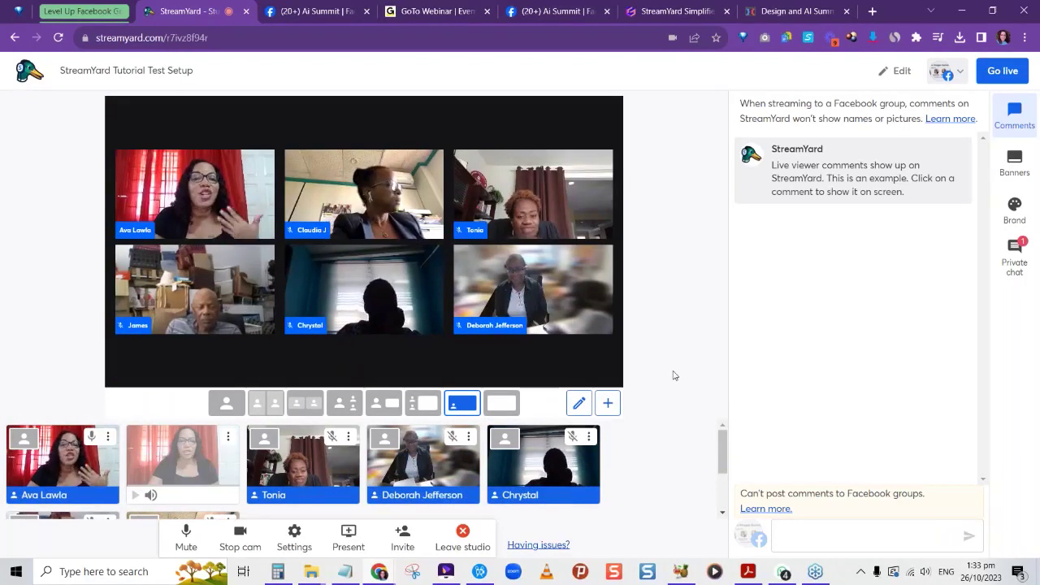
{"action": "mouse_move", "coordinate": [186, 472]}
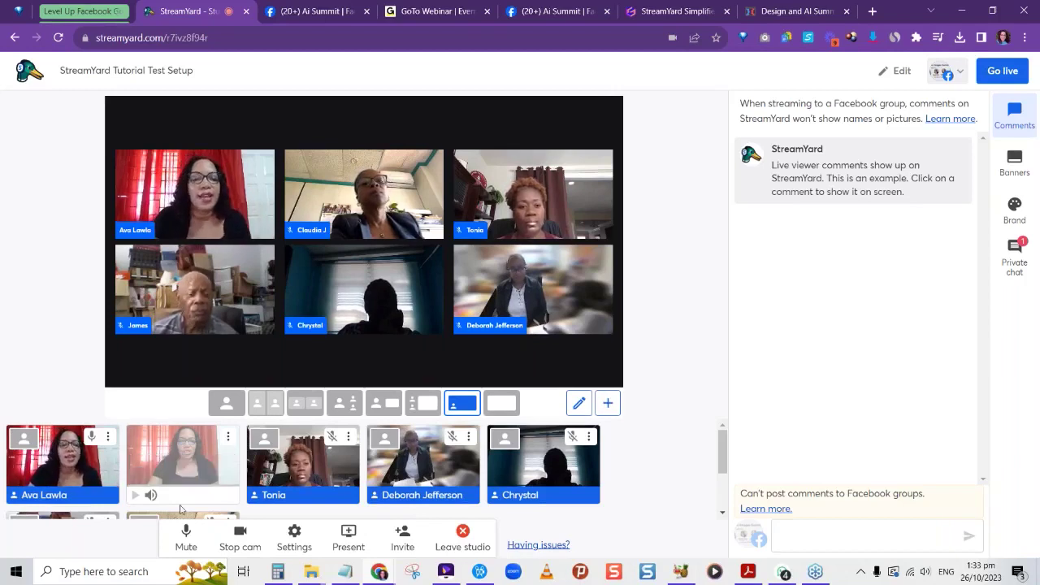
{"action": "mouse_move", "coordinate": [146, 495]}
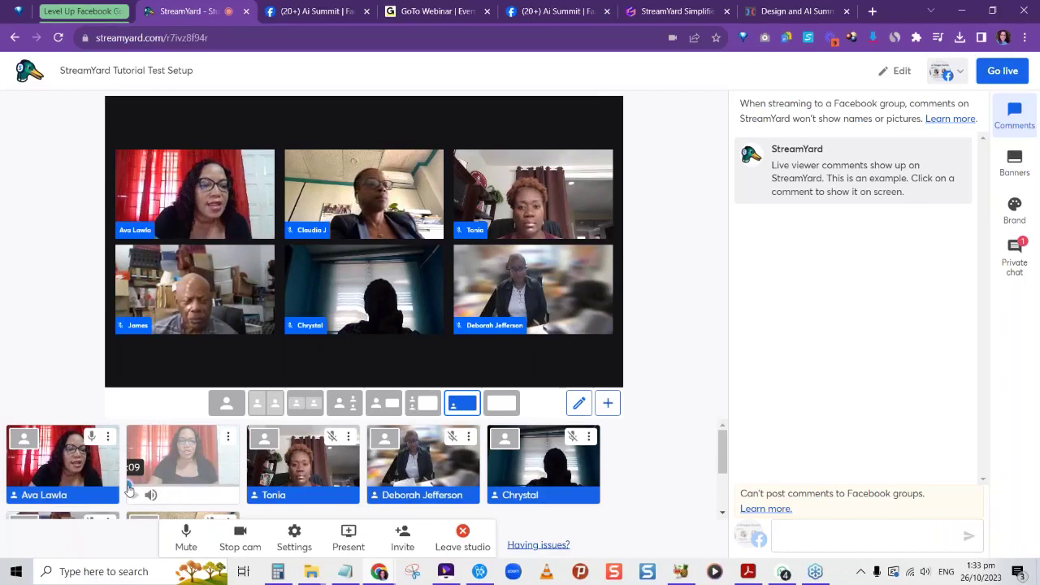
{"action": "left_click", "coordinate": [228, 439]}
{"action": "left_click", "coordinate": [272, 408]}
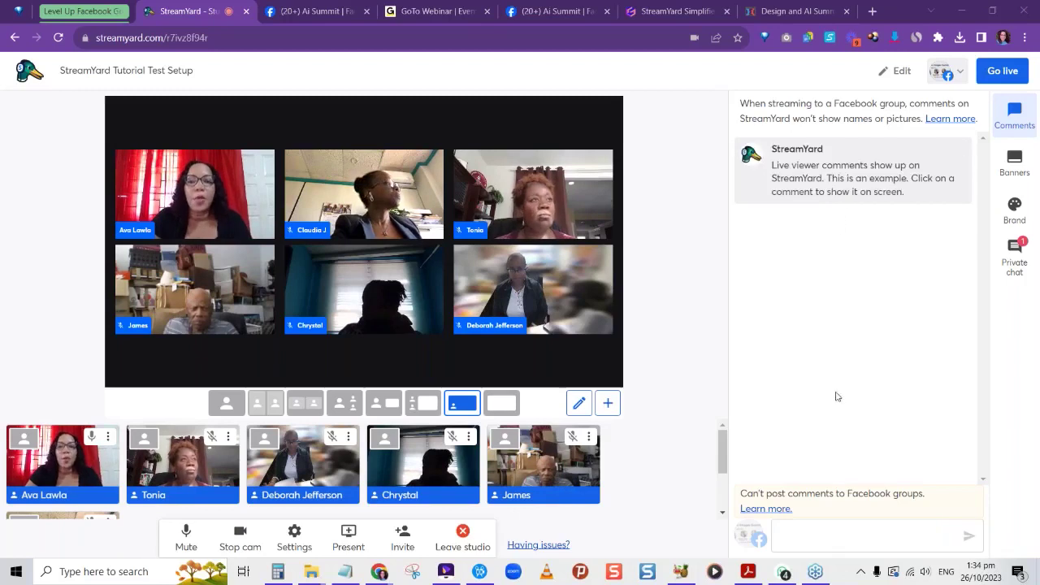
Step: Show the example StreamYard viewer comment on the stage and hide it again
{"action": "mouse_move", "coordinate": [863, 190]}
{"action": "left_click", "coordinate": [858, 170]}
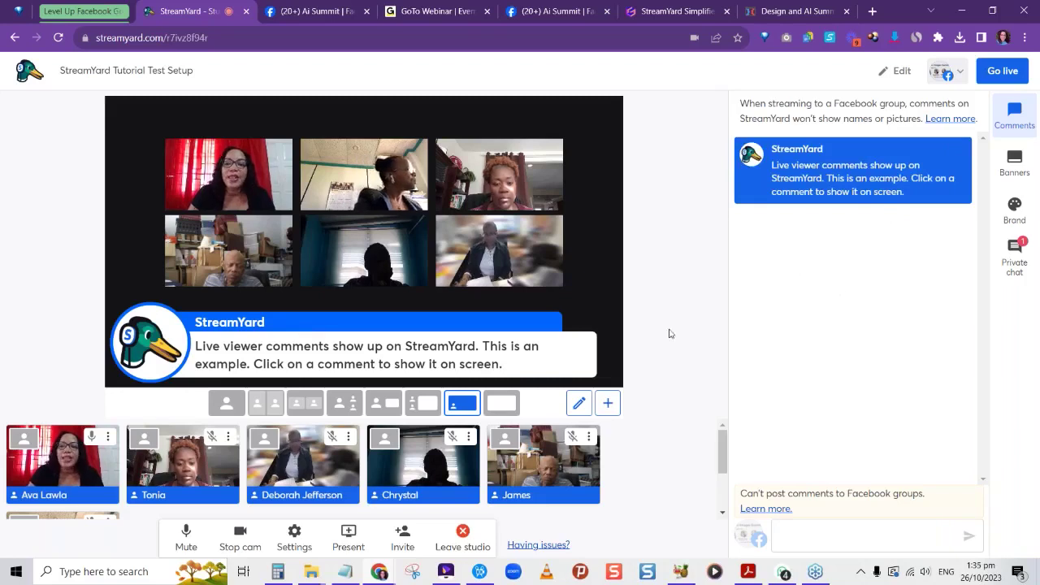
{"action": "left_click", "coordinate": [863, 181]}
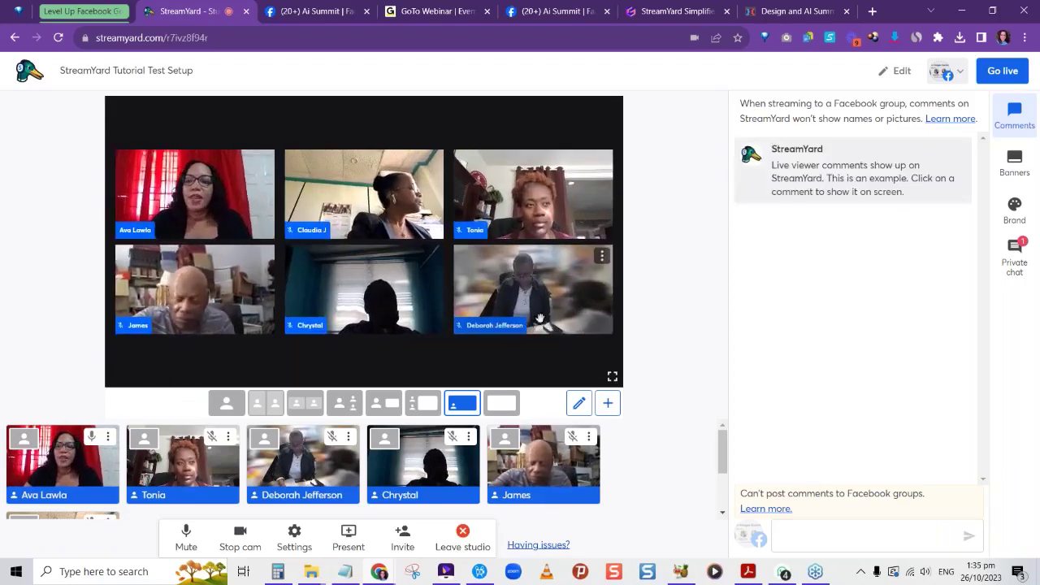
Step: Look through the banner folders and try to create a new folder named Tester
{"action": "left_click", "coordinate": [1014, 165]}
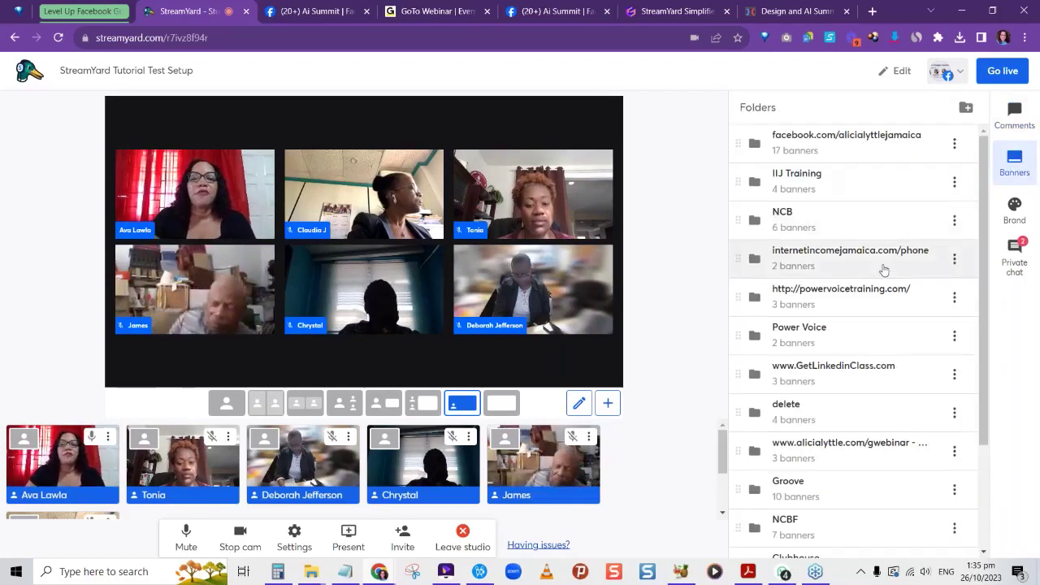
{"action": "scroll", "coordinate": [883, 276], "scroll_direction": "down", "scroll_amount": 4}
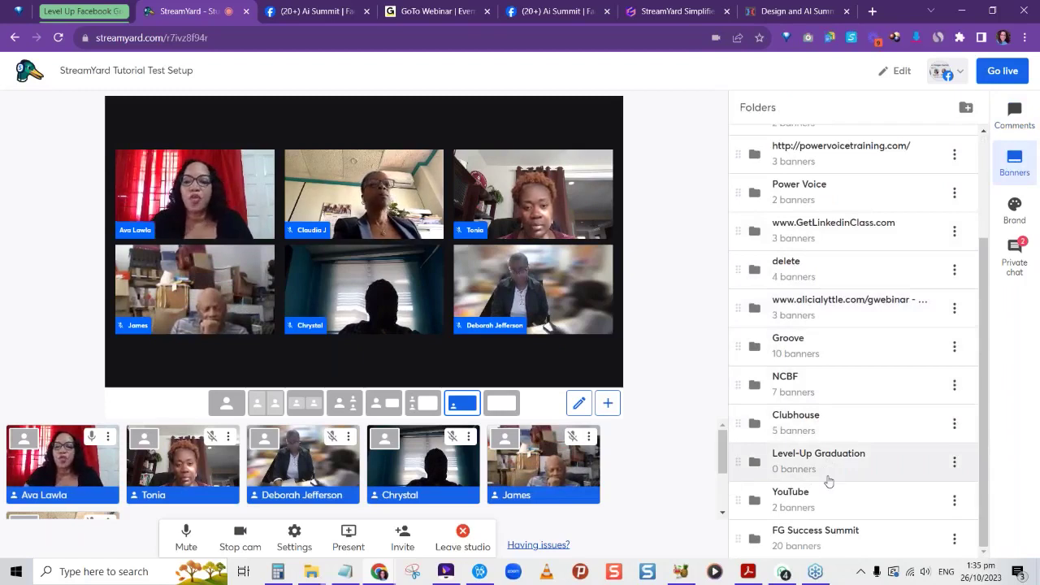
{"action": "scroll", "coordinate": [856, 492], "scroll_direction": "up", "scroll_amount": 2}
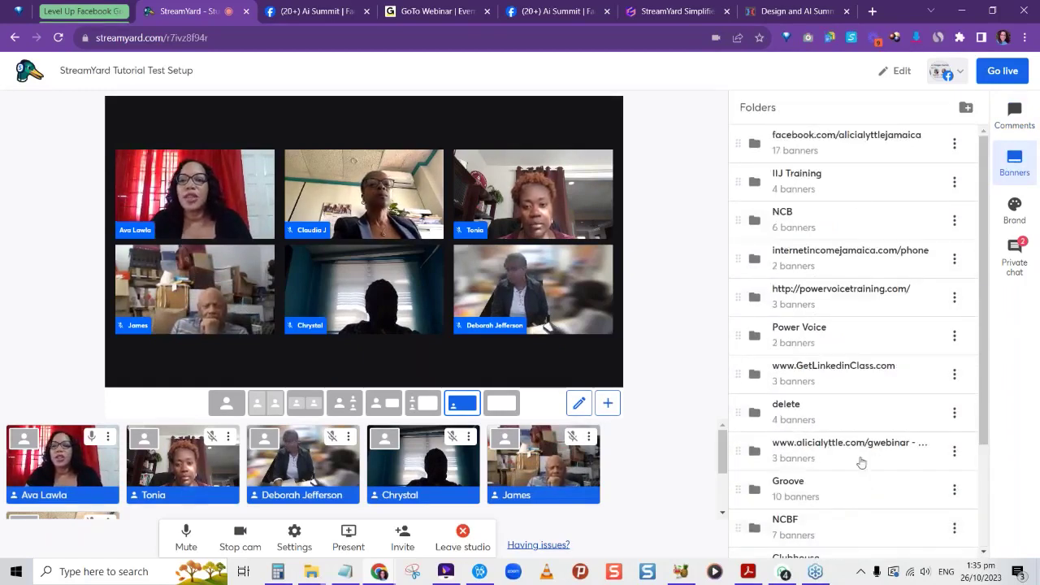
{"action": "left_click", "coordinate": [966, 108]}
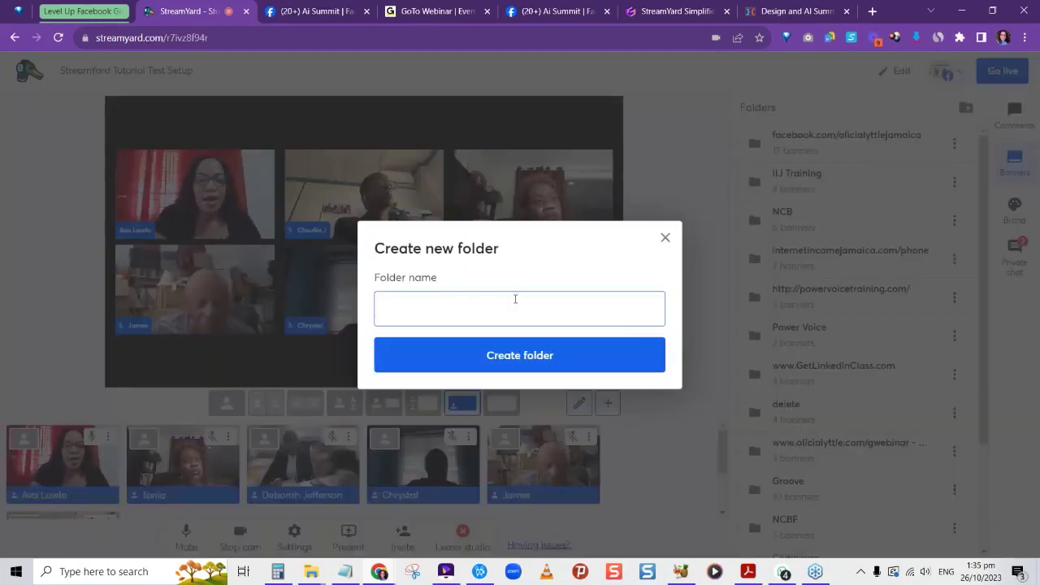
{"action": "type", "text": "Teset"}
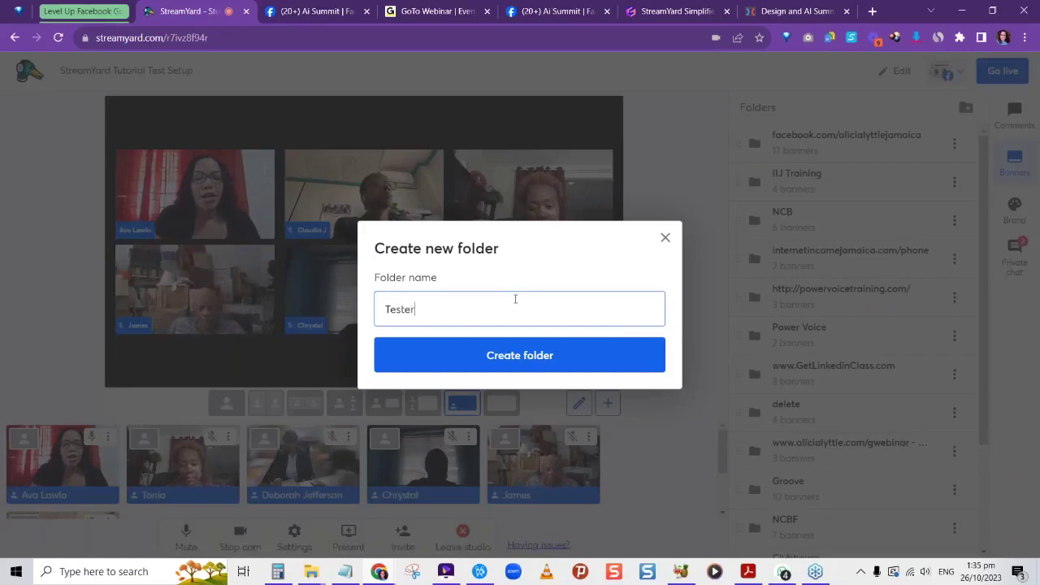
{"action": "left_click", "coordinate": [528, 355]}
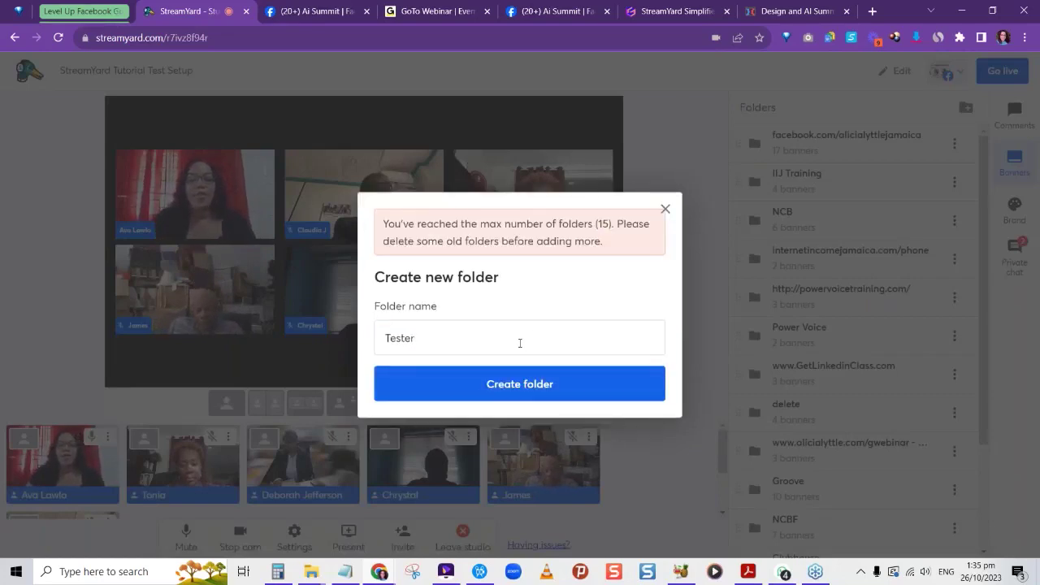
{"action": "left_click", "coordinate": [665, 210]}
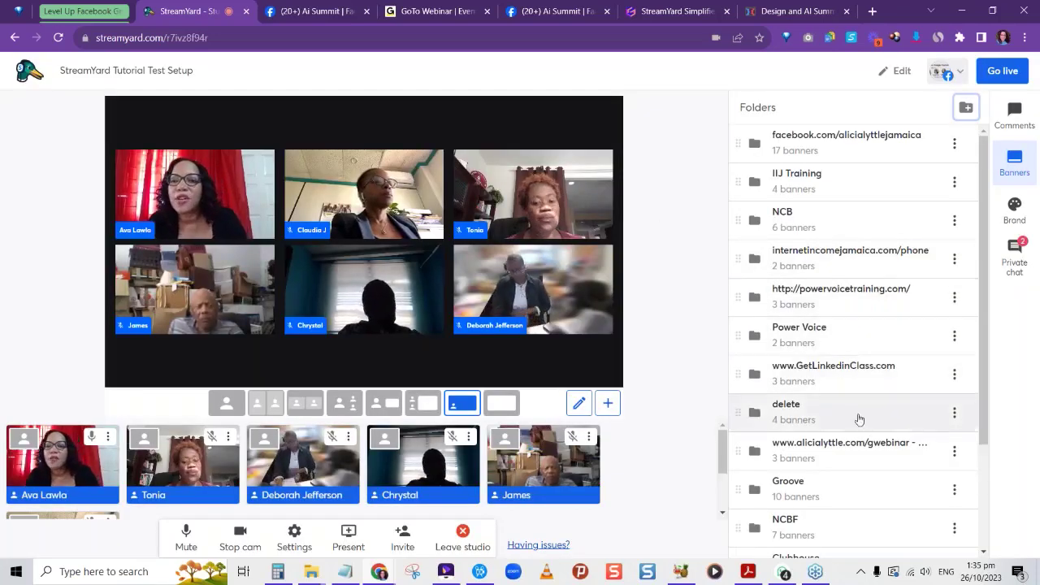
Step: Create a scrolling ticker banner reading "StreamYard Tutorial" in the FG Success Summit folder and preview it briefly on the stage
{"action": "scroll", "coordinate": [849, 475], "scroll_direction": "down", "scroll_amount": 3}
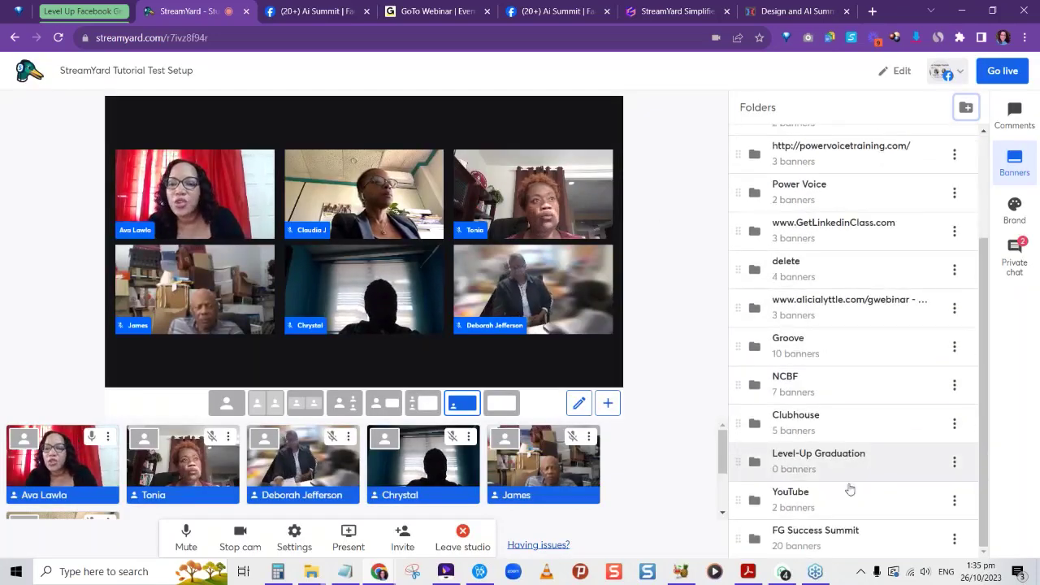
{"action": "left_click", "coordinate": [815, 533]}
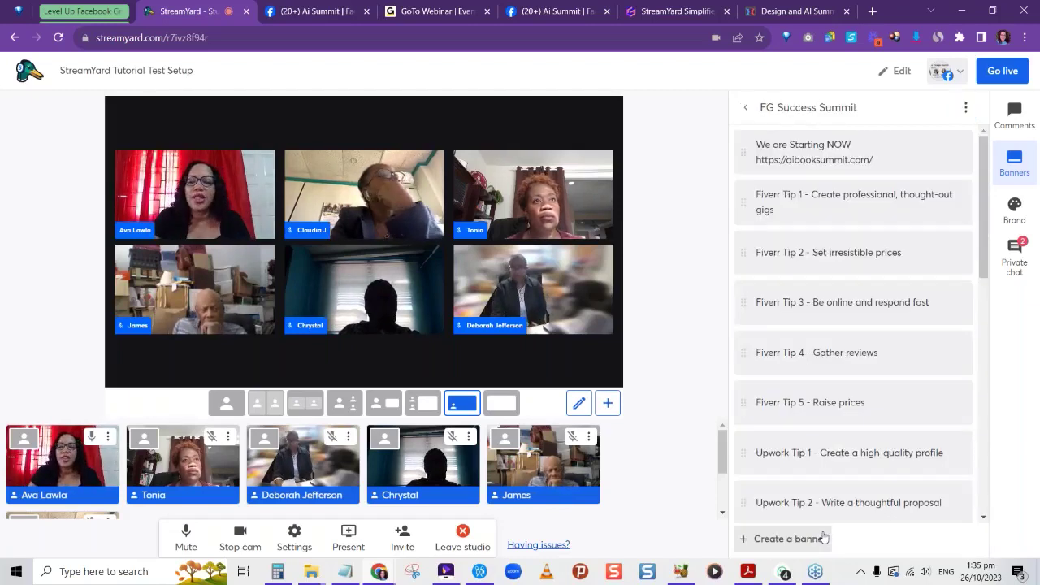
{"action": "mouse_move", "coordinate": [834, 254]}
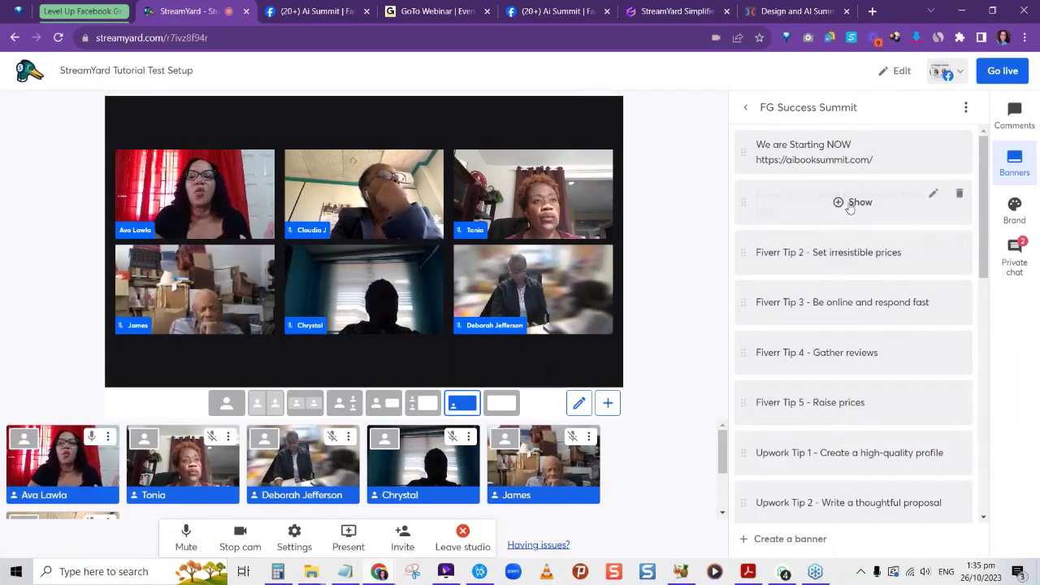
{"action": "mouse_move", "coordinate": [816, 170]}
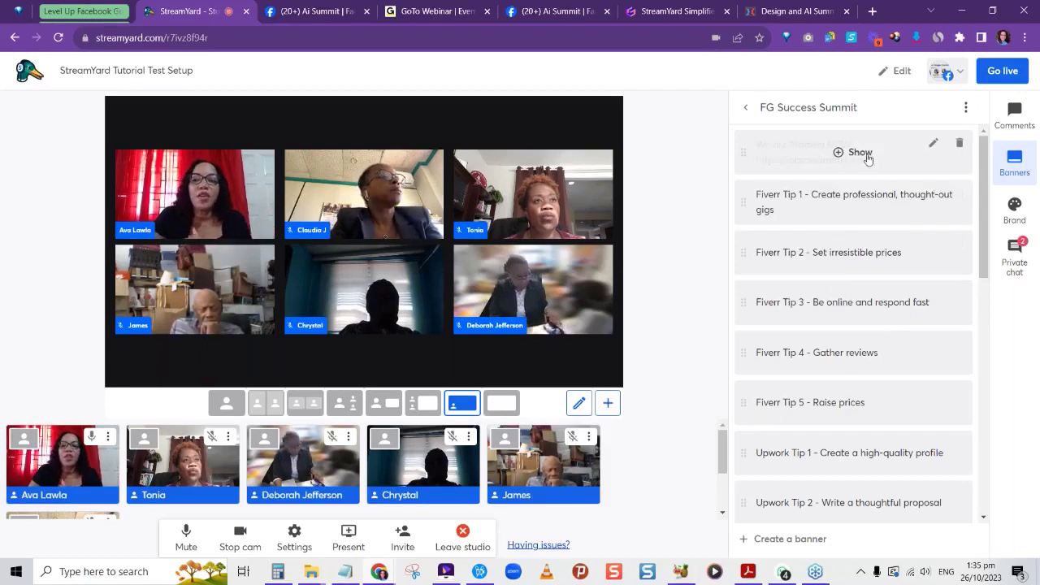
{"action": "left_click", "coordinate": [792, 539]}
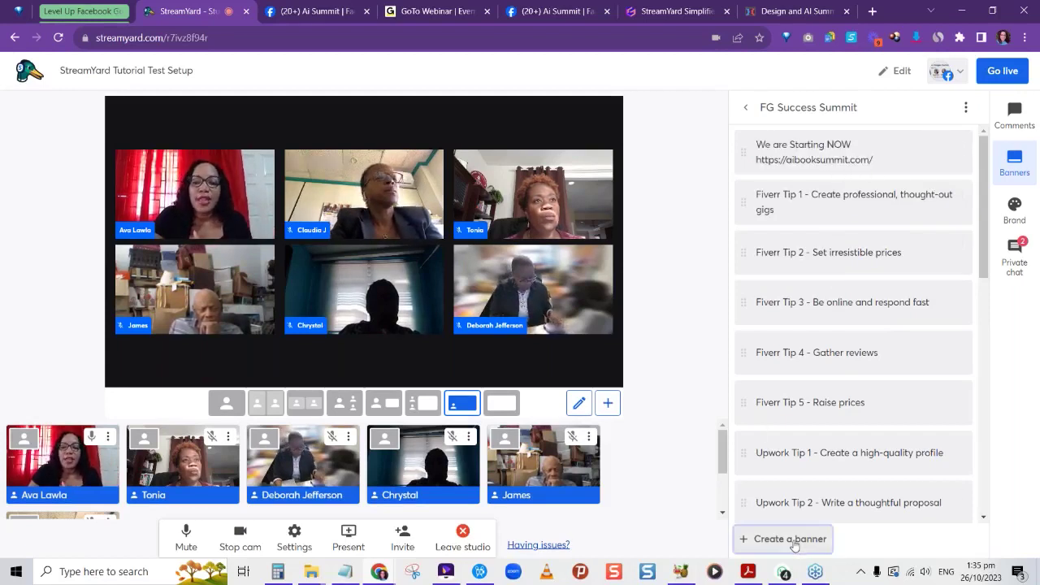
{"action": "type", "text": "StreamY ard Tutorial"}
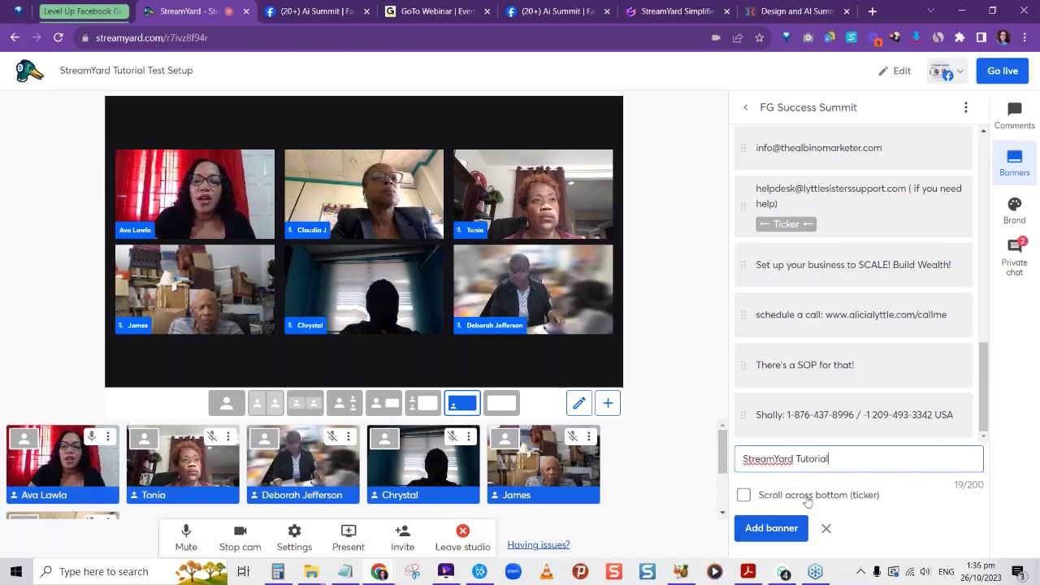
{"action": "left_click", "coordinate": [744, 496]}
{"action": "left_click", "coordinate": [785, 528]}
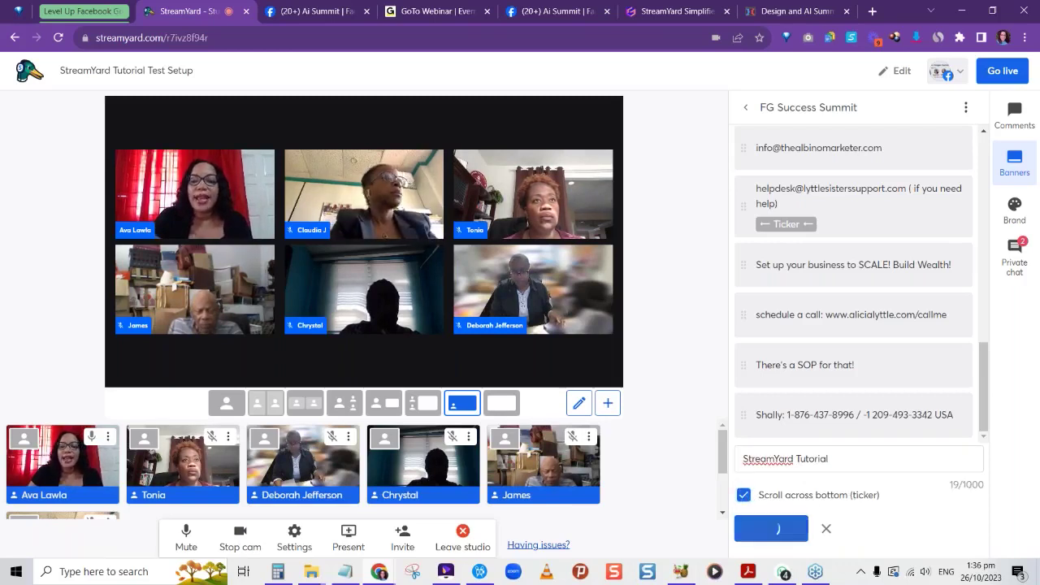
{"action": "left_click", "coordinate": [856, 414]}
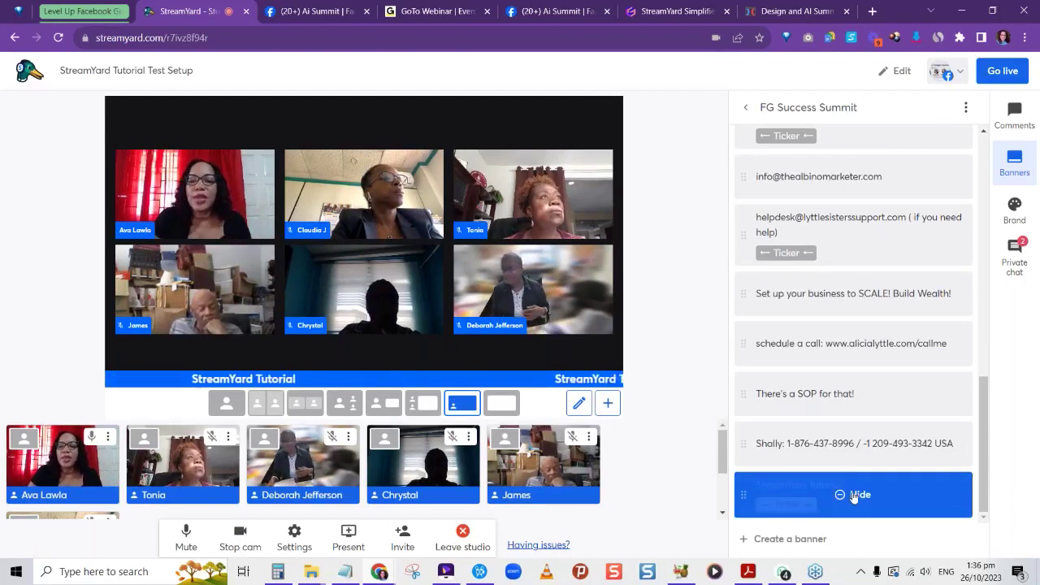
{"action": "left_click", "coordinate": [853, 496]}
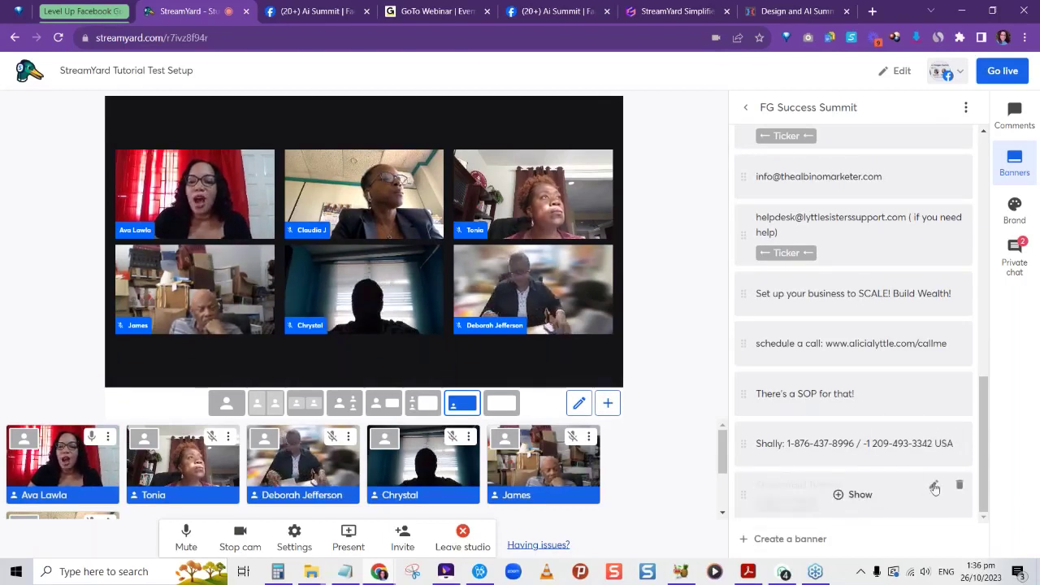
Step: Turn off ticker scrolling for the "StreamYard Tutorial" banner and show it on the stage as a static banner
{"action": "left_click", "coordinate": [932, 486]}
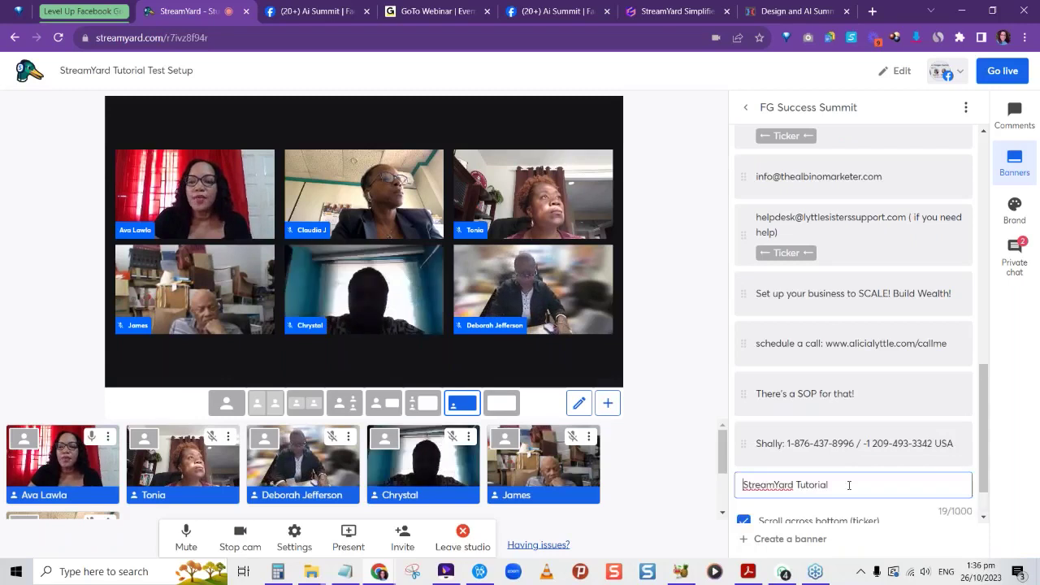
{"action": "left_click", "coordinate": [744, 520]}
{"action": "scroll", "coordinate": [813, 504], "scroll_direction": "down", "scroll_amount": 1}
{"action": "left_click", "coordinate": [755, 495]}
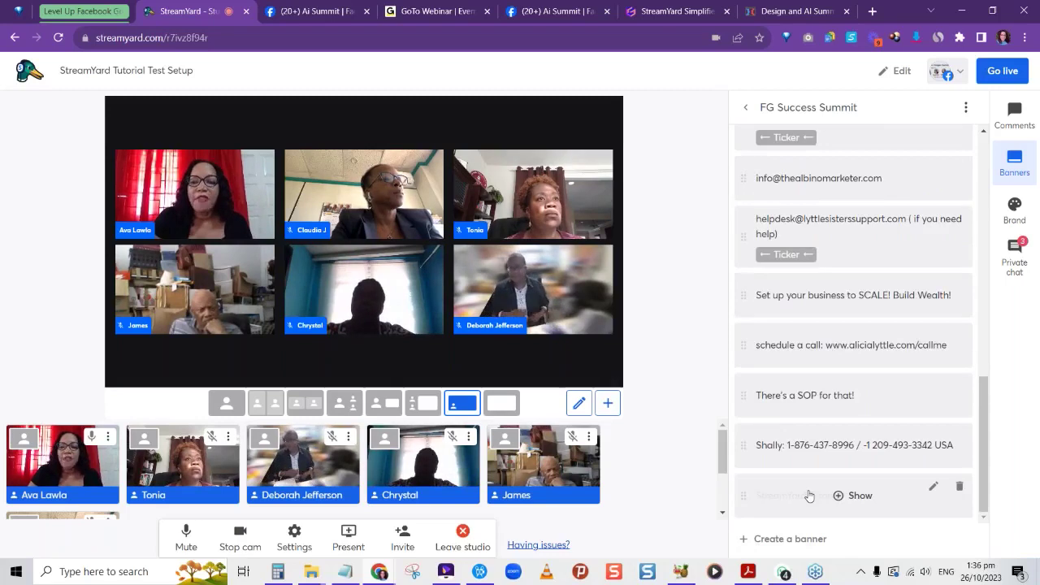
{"action": "left_click", "coordinate": [854, 494]}
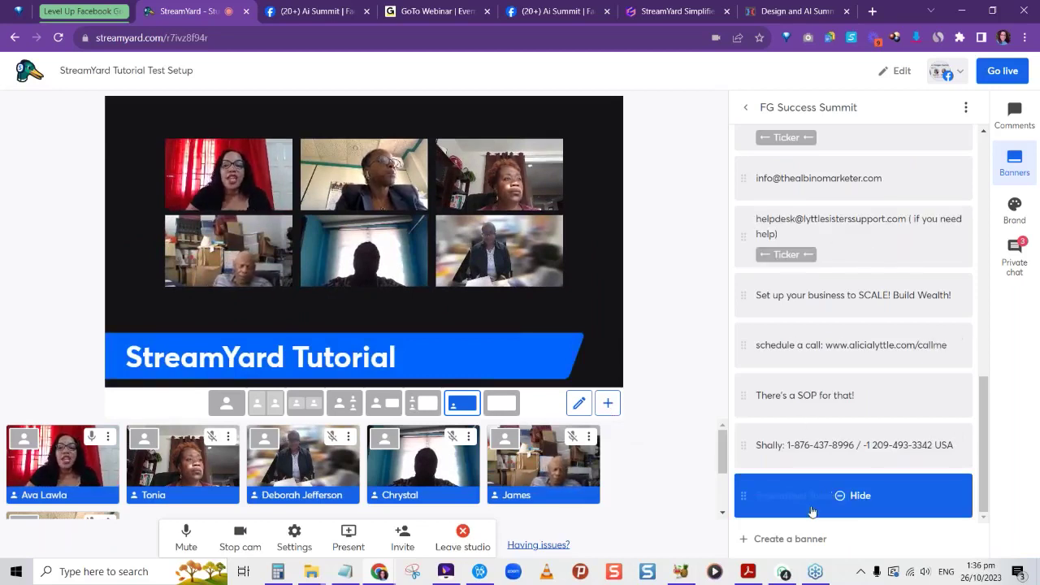
Step: Browse the other banners in the FG Success Summit folder and read the studio's private chat messages
{"action": "scroll", "coordinate": [846, 370], "scroll_direction": "up", "scroll_amount": 6}
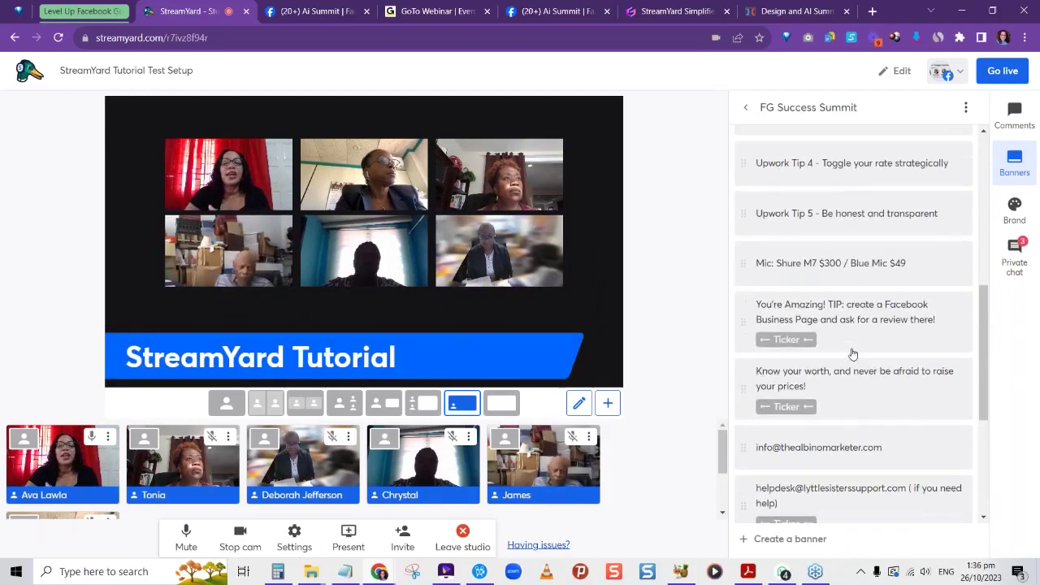
{"action": "scroll", "coordinate": [849, 324], "scroll_direction": "down", "scroll_amount": 6}
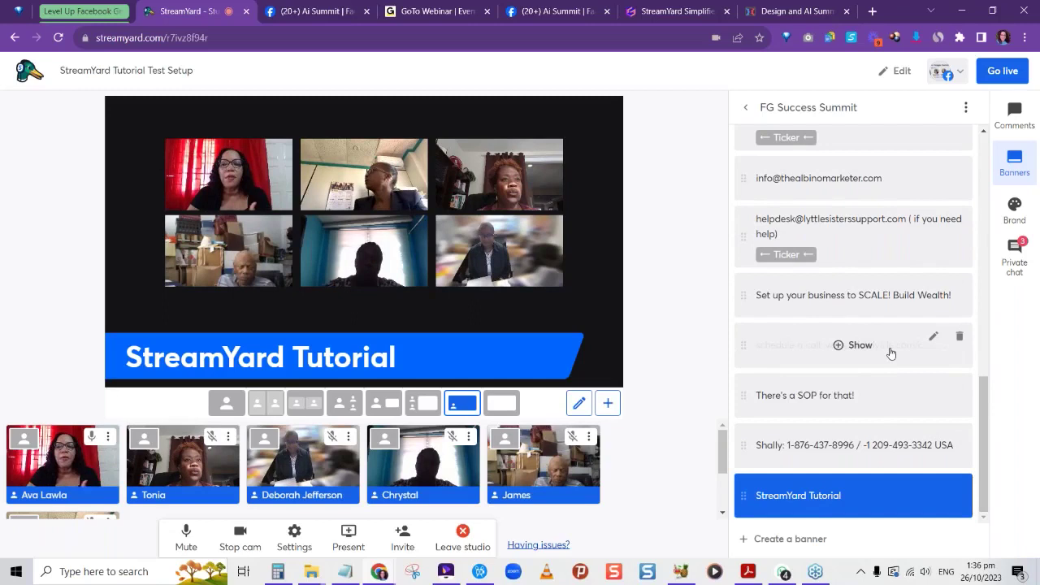
{"action": "left_click", "coordinate": [1009, 255]}
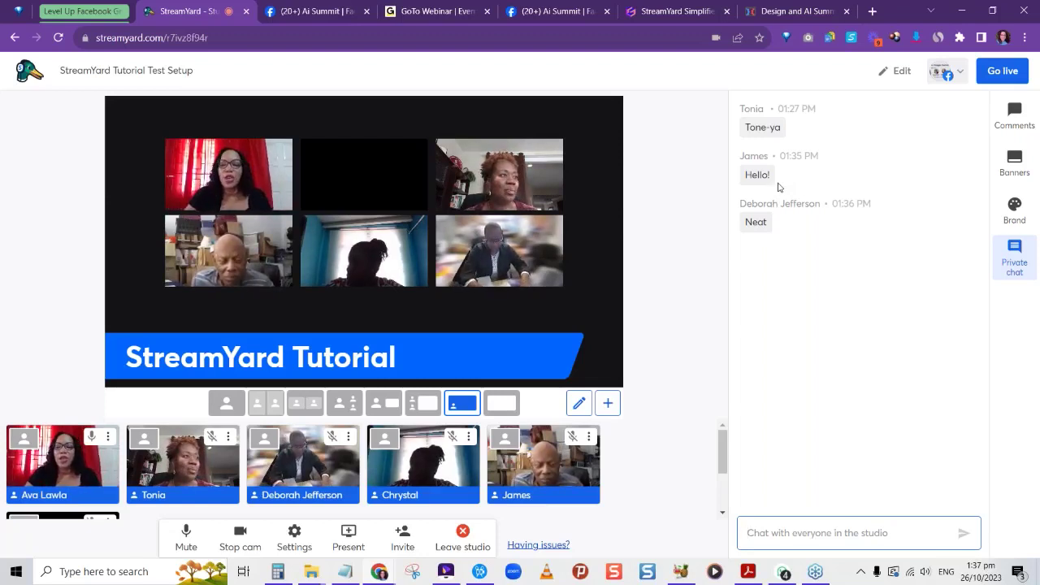
Step: View the color picker of Brand 1 without changing the color, and preview the Bubble and Minimal themes on the displayed banner
{"action": "left_click", "coordinate": [1015, 213]}
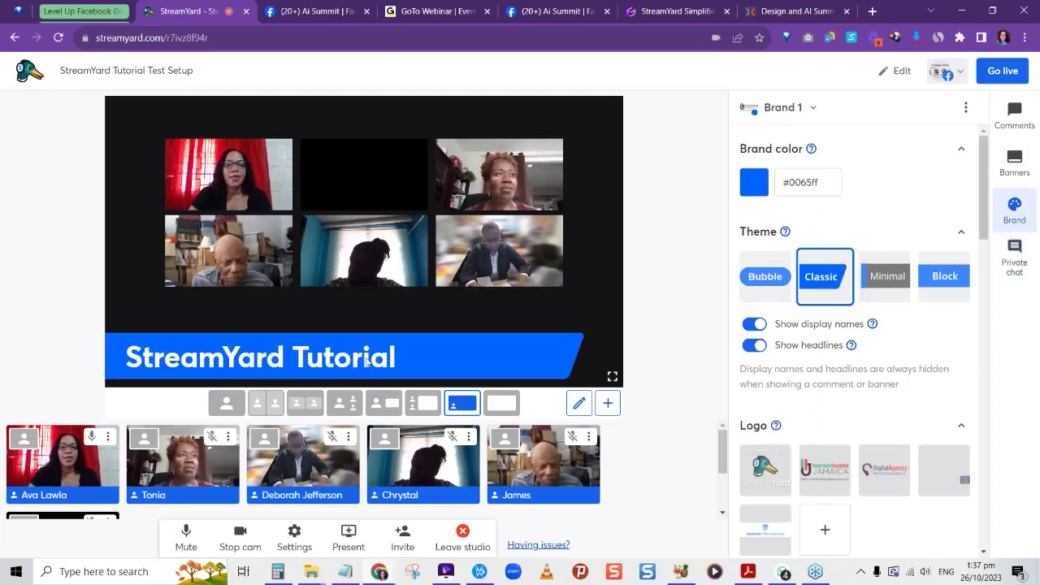
{"action": "left_click", "coordinate": [757, 189]}
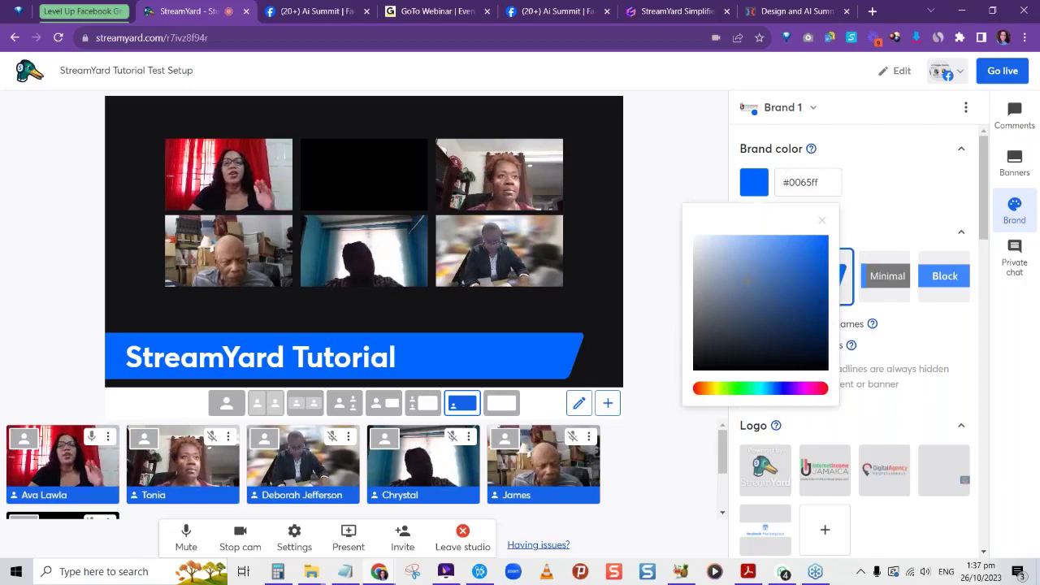
{"action": "left_click", "coordinate": [883, 202]}
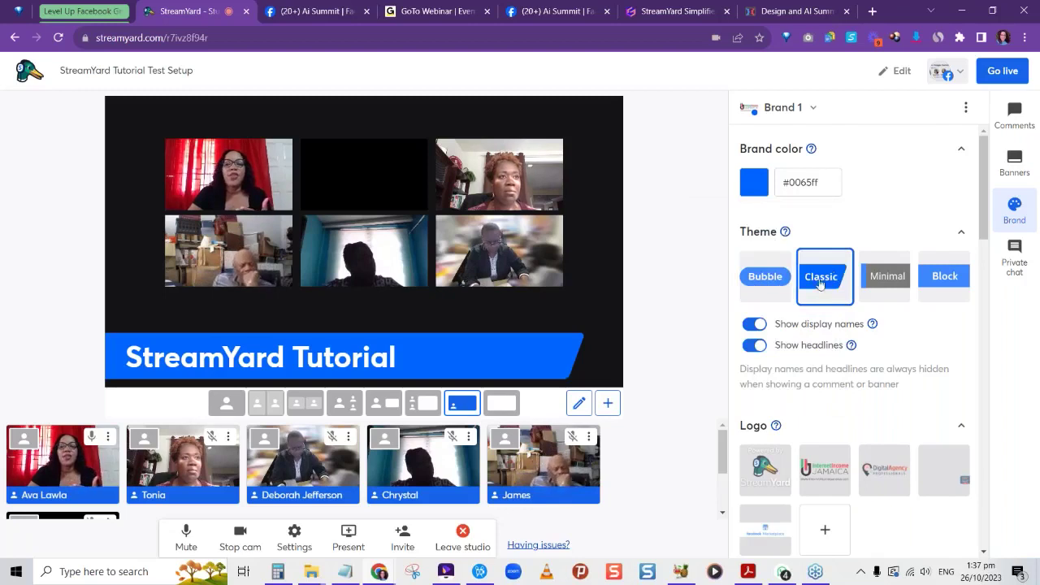
{"action": "left_click", "coordinate": [754, 281]}
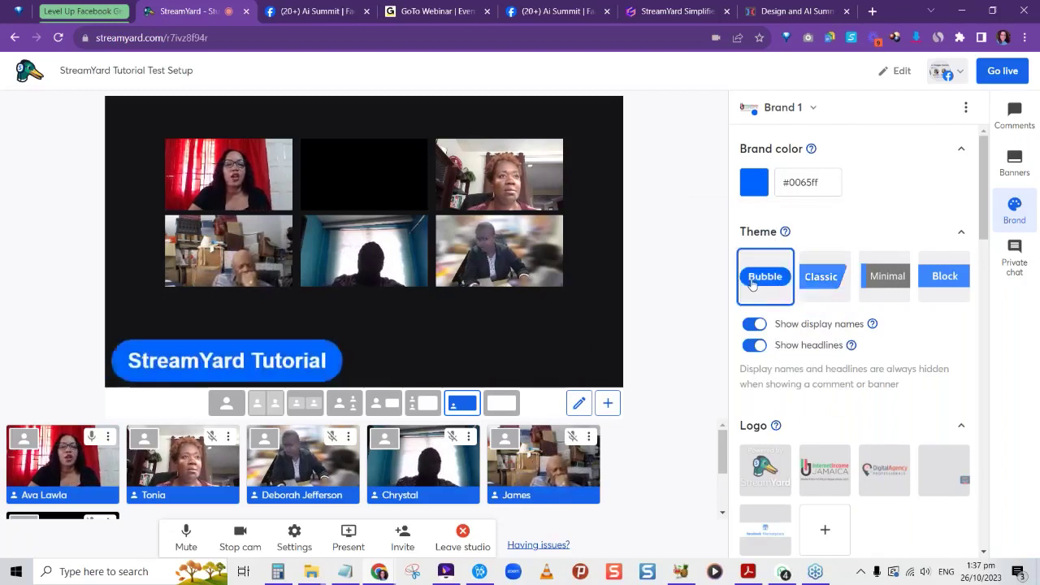
{"action": "left_click", "coordinate": [887, 291]}
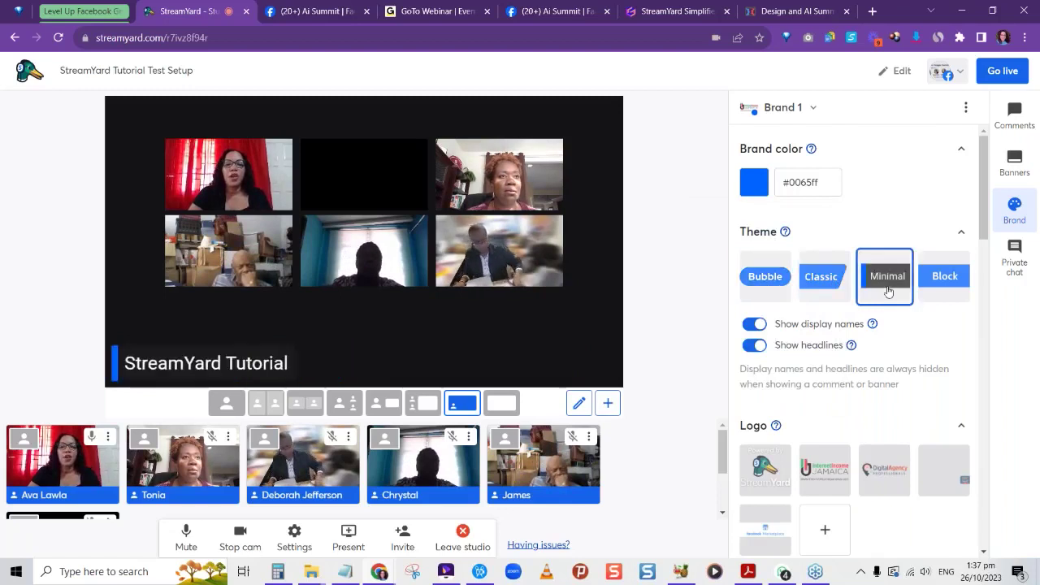
Step: Preview the Block theme on the displayed banner and set Brand 1 to the Classic theme
{"action": "left_click", "coordinate": [952, 281]}
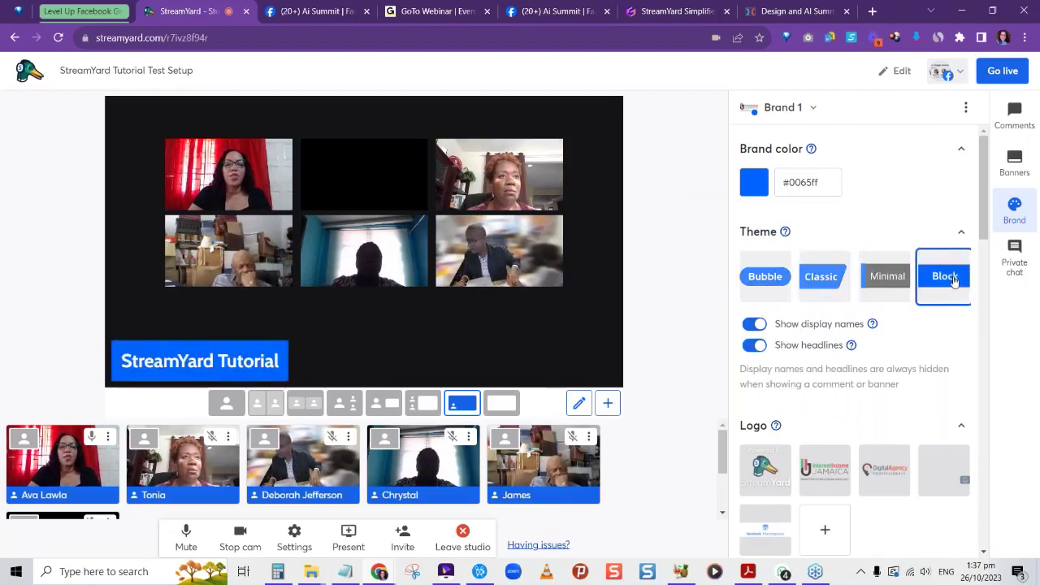
{"action": "left_click", "coordinate": [840, 290]}
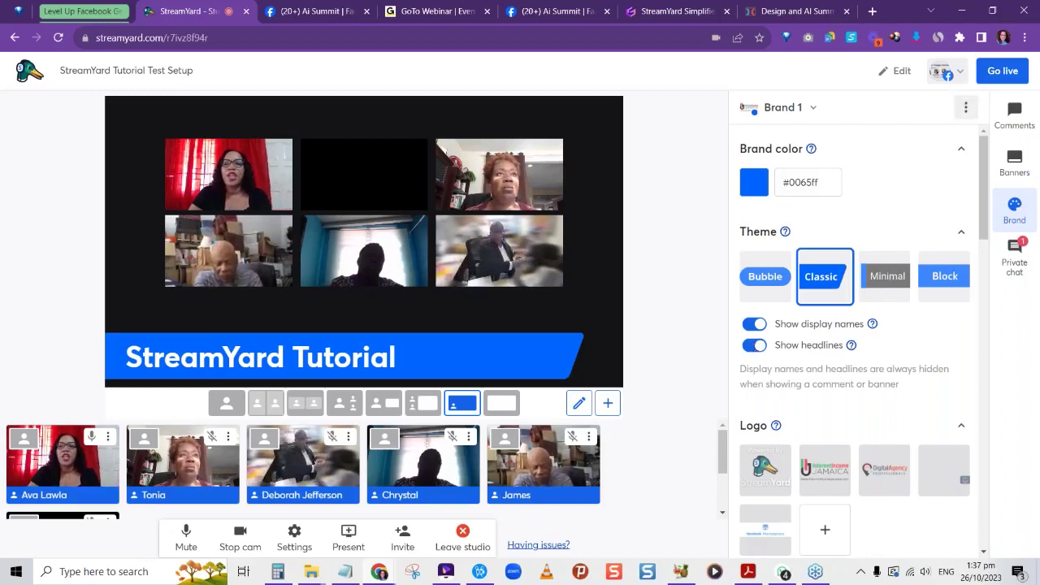
Step: Create a new brand named "Test" in the studio
{"action": "left_click", "coordinate": [814, 110]}
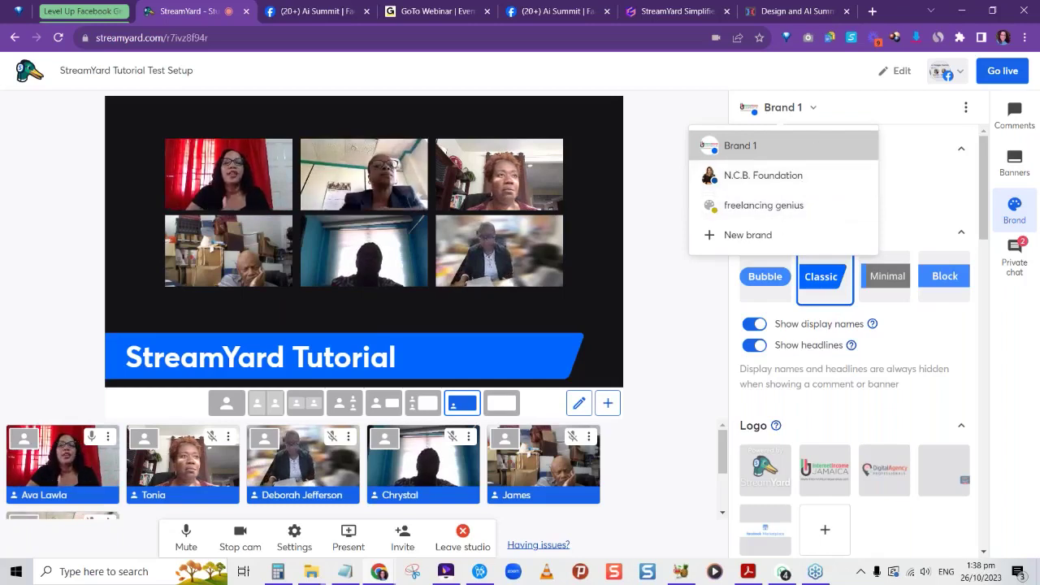
{"action": "left_click", "coordinate": [752, 242]}
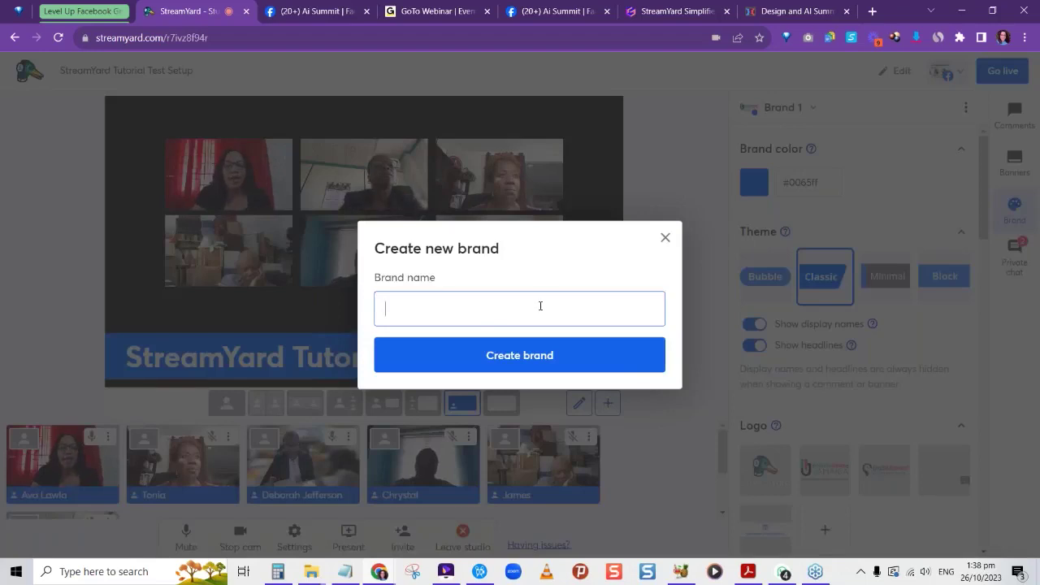
{"action": "type", "text": "Test"}
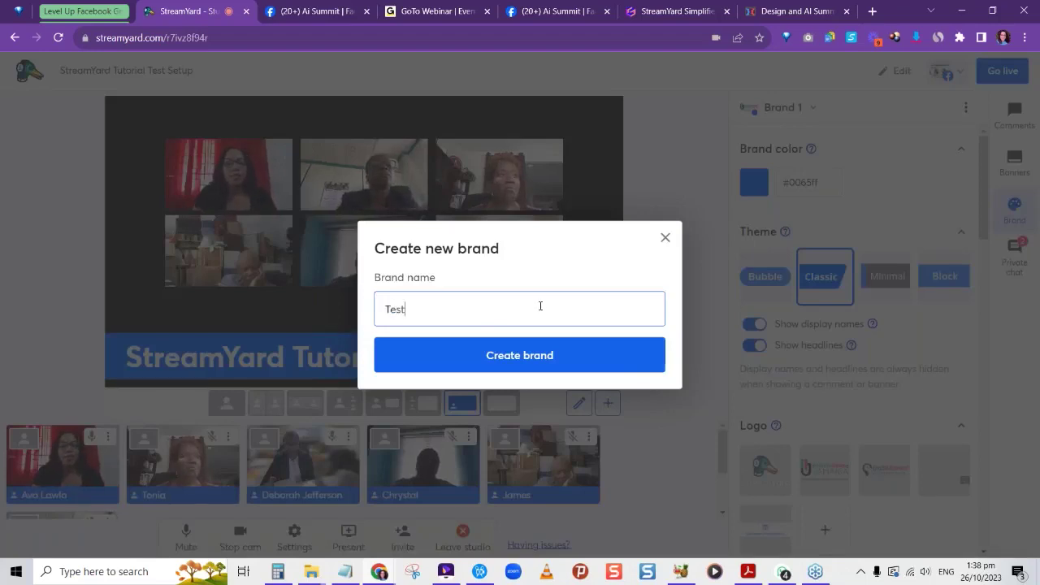
{"action": "left_click", "coordinate": [517, 351]}
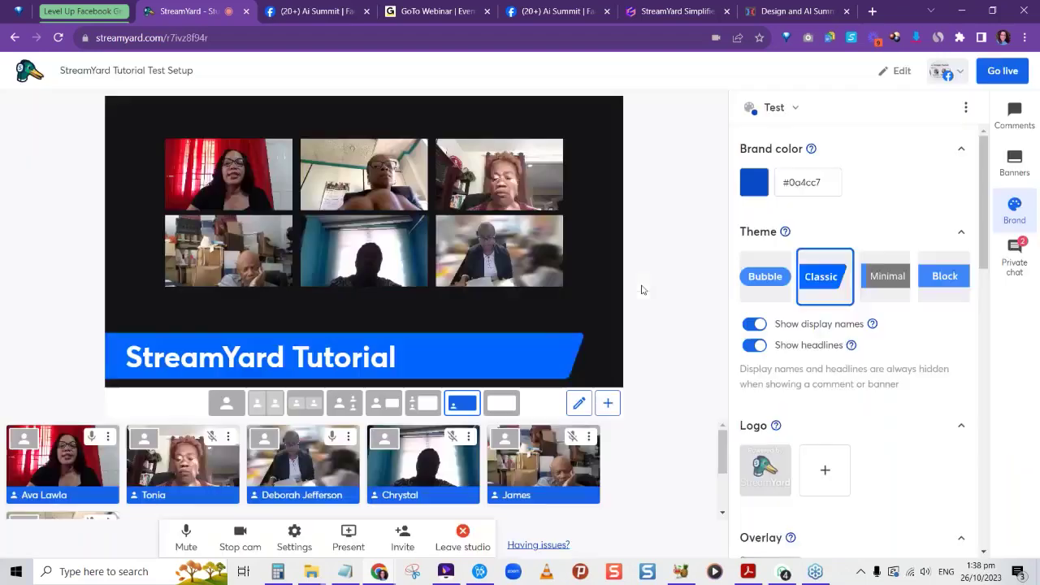
Step: Set the Test brand's color to purple #75188c and mute the third participant's microphone
{"action": "left_click", "coordinate": [754, 182]}
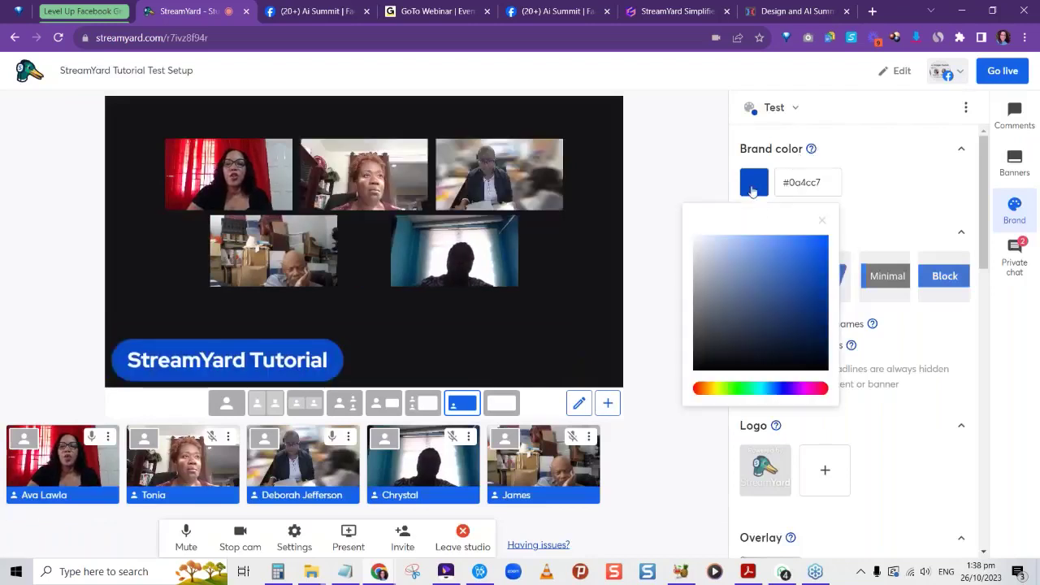
{"action": "left_click", "coordinate": [801, 389]}
{"action": "left_click_drag", "start_coordinate": [777, 302], "coordinate": [805, 298]}
{"action": "left_click", "coordinate": [877, 171]}
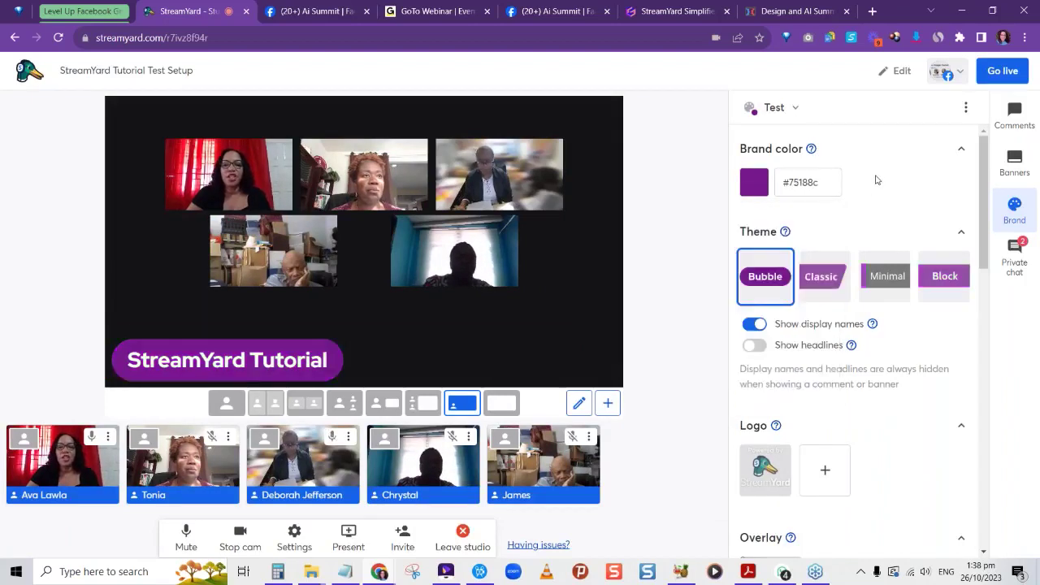
{"action": "left_click", "coordinate": [331, 436]}
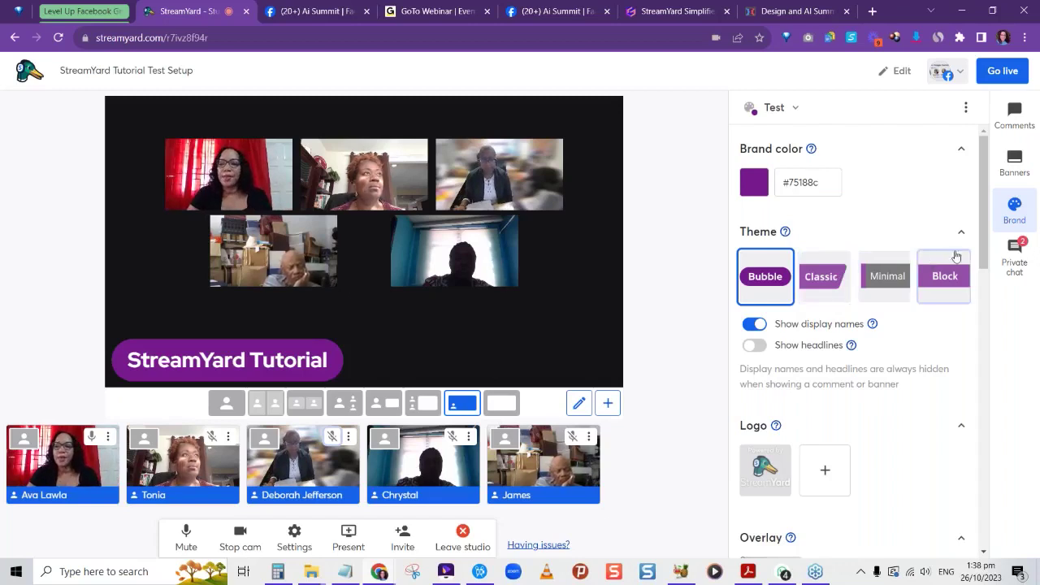
Step: Switch from the Test brand to the N.C.B. Foundation brand and show its first webinar frame overlay on the stage
{"action": "scroll", "coordinate": [865, 311], "scroll_direction": "down", "scroll_amount": 3}
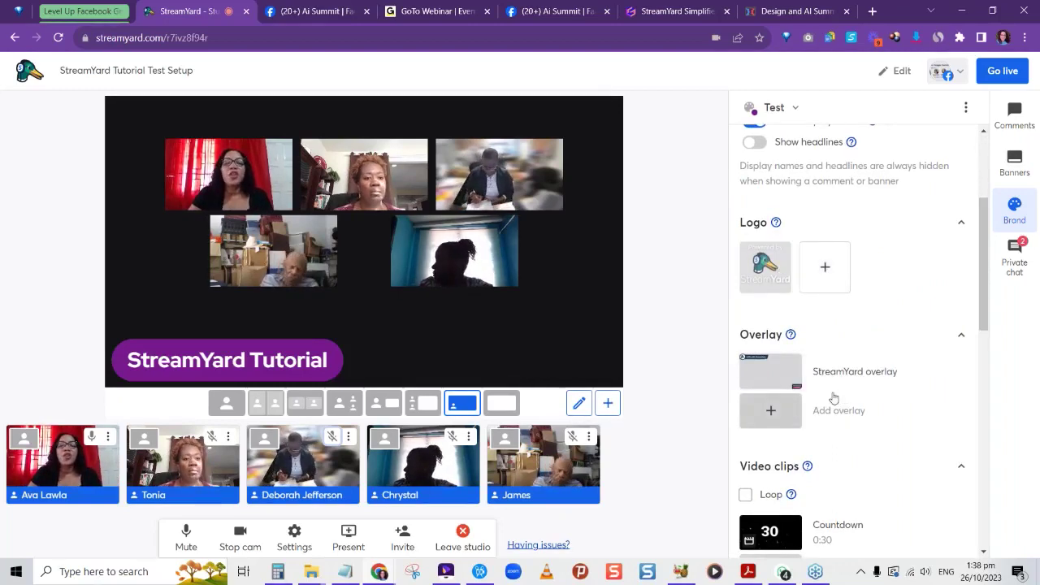
{"action": "mouse_move", "coordinate": [842, 381]}
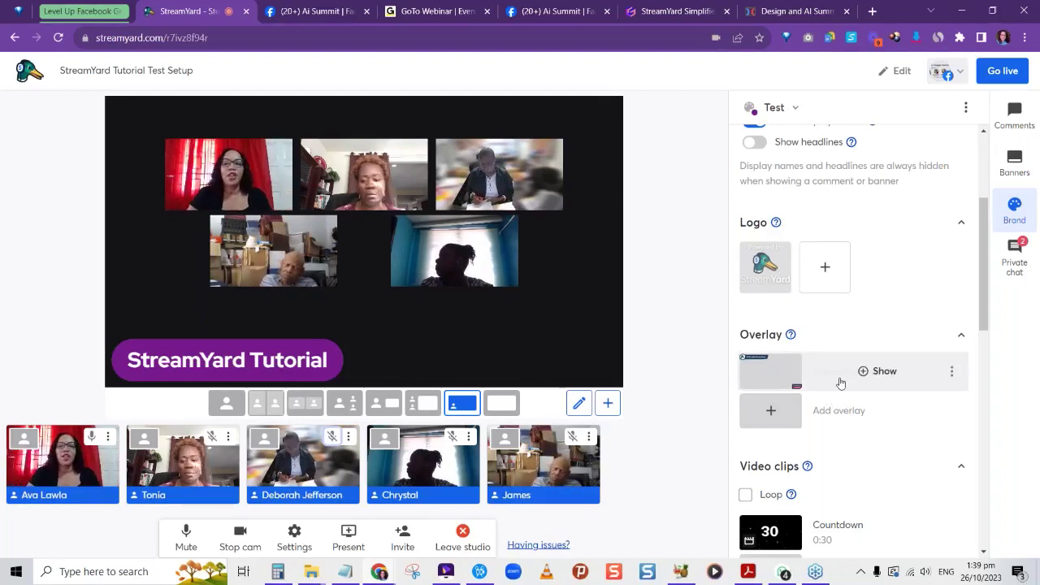
{"action": "left_click", "coordinate": [796, 110]}
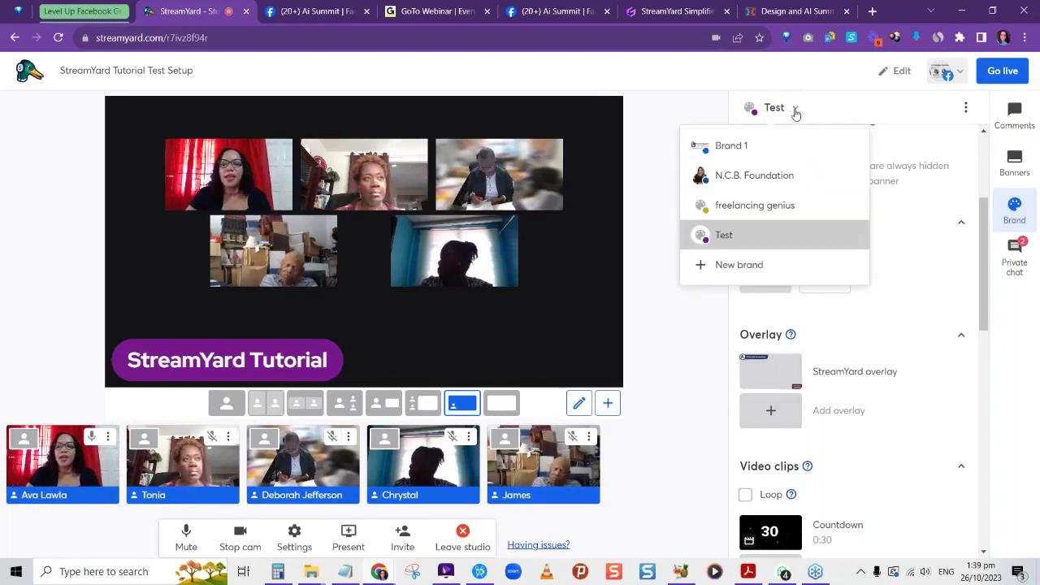
{"action": "left_click", "coordinate": [754, 175]}
{"action": "scroll", "coordinate": [805, 238], "scroll_direction": "down", "scroll_amount": 3}
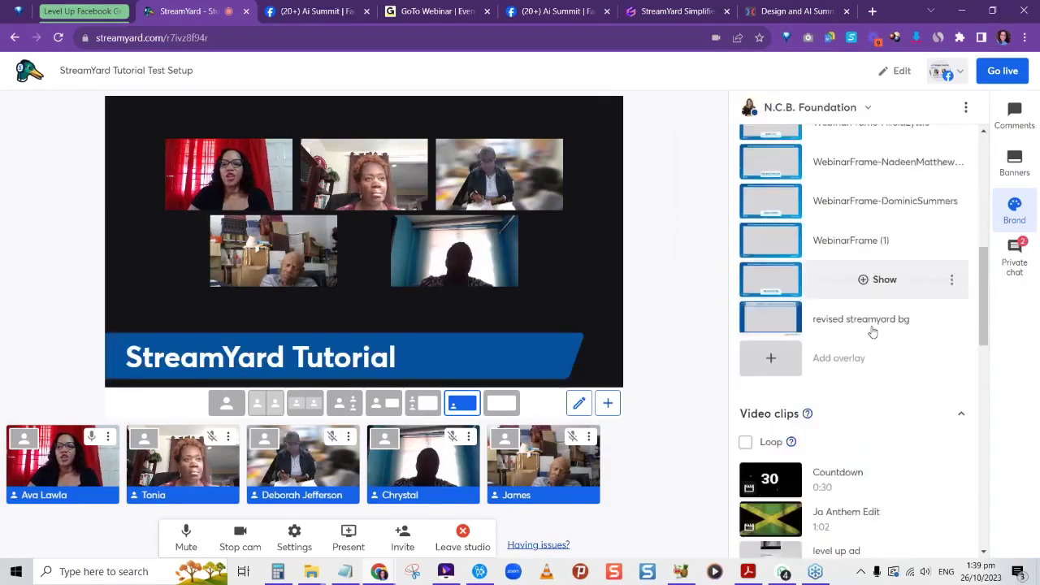
{"action": "scroll", "coordinate": [837, 352], "scroll_direction": "up", "scroll_amount": 3}
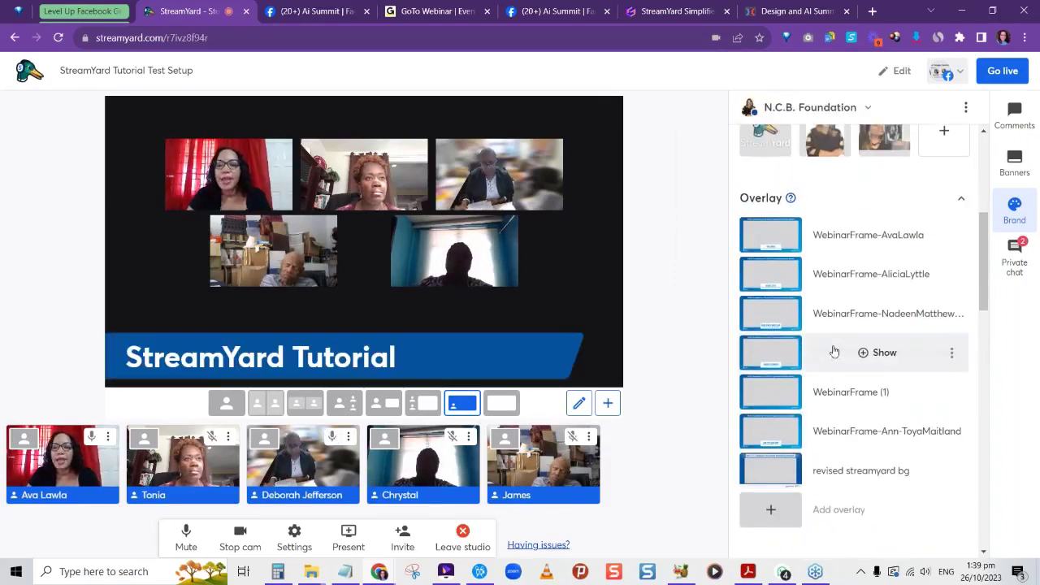
{"action": "left_click", "coordinate": [836, 234]}
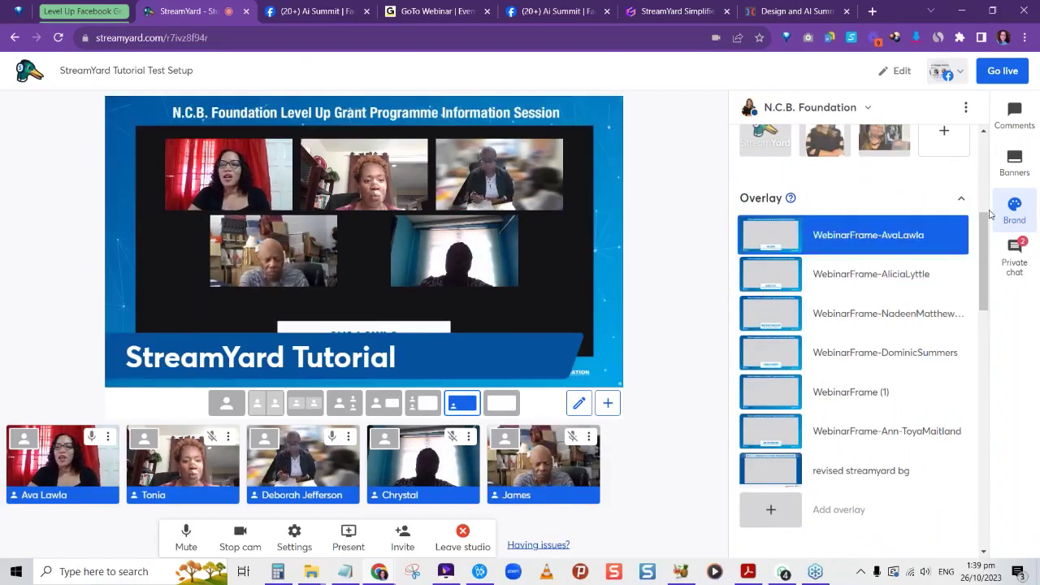
Step: Hide the "StreamYard Tutorial" banner in the FG Success Summit folder from the stage
{"action": "left_click", "coordinate": [1014, 162]}
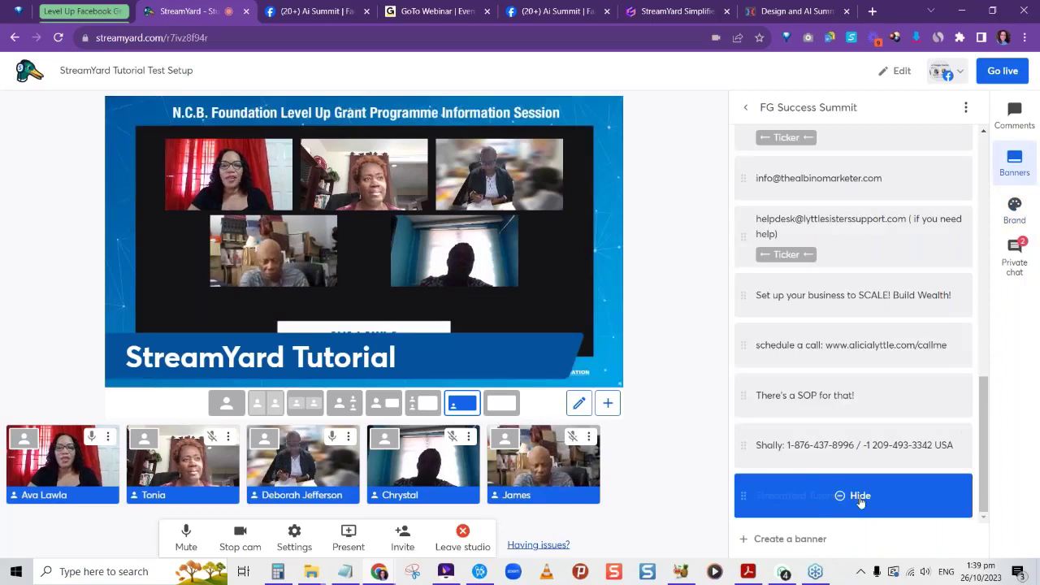
{"action": "left_click", "coordinate": [860, 497]}
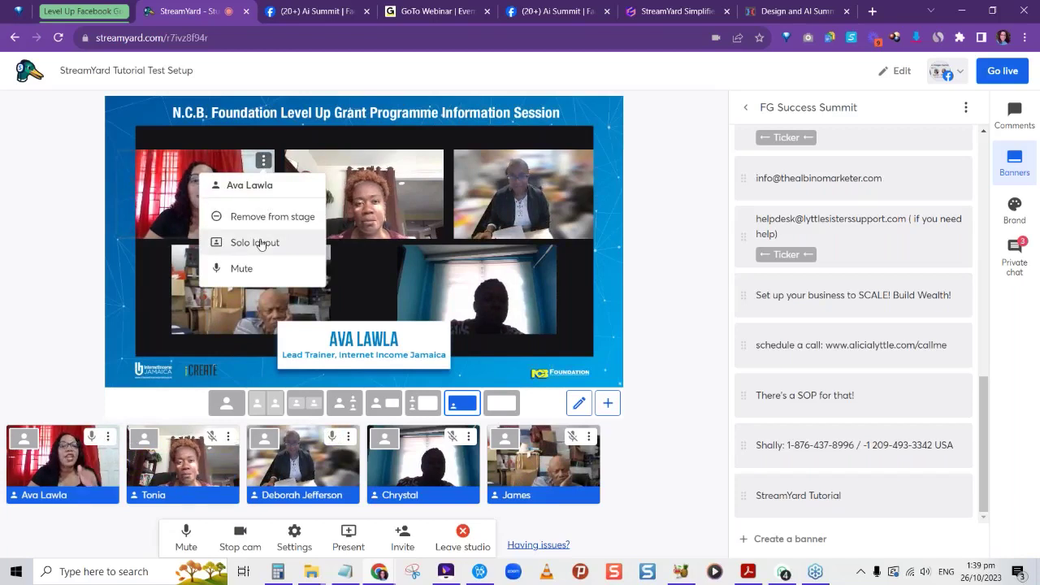
Step: Put the host in the solo layout and remove the third participant from the stage
{"action": "double_click", "coordinate": [205, 195]}
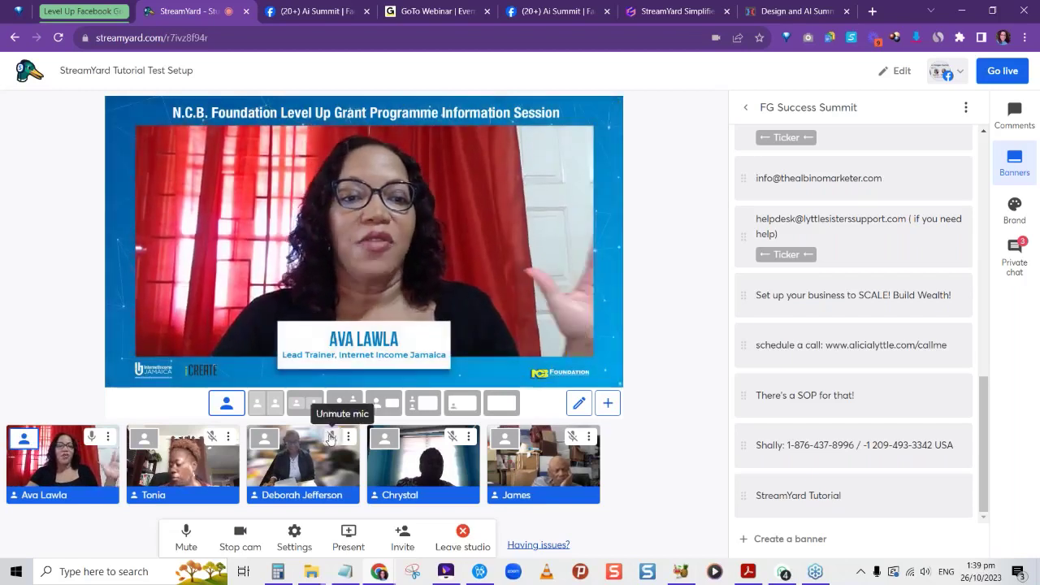
{"action": "mouse_move", "coordinate": [311, 473]}
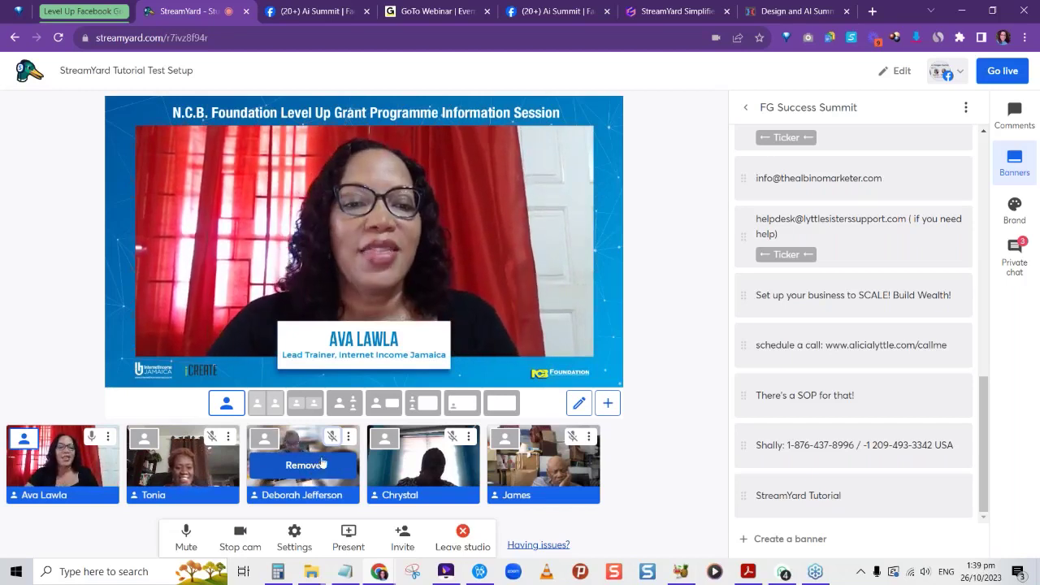
{"action": "left_click", "coordinate": [316, 470]}
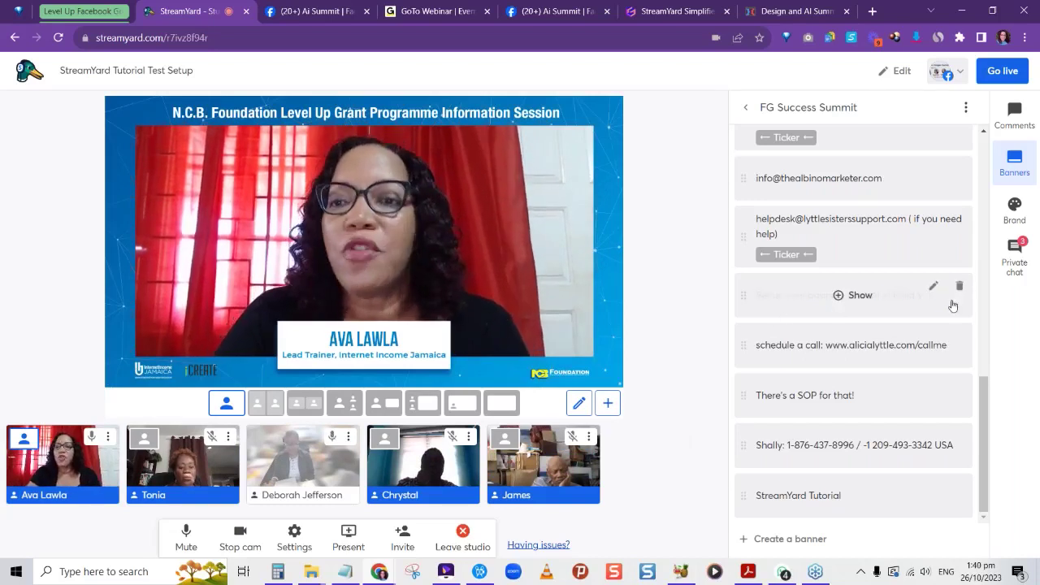
Step: Hide the host's webinar frame overlay of the N.C.B. Foundation brand from the stage
{"action": "left_click", "coordinate": [1014, 163]}
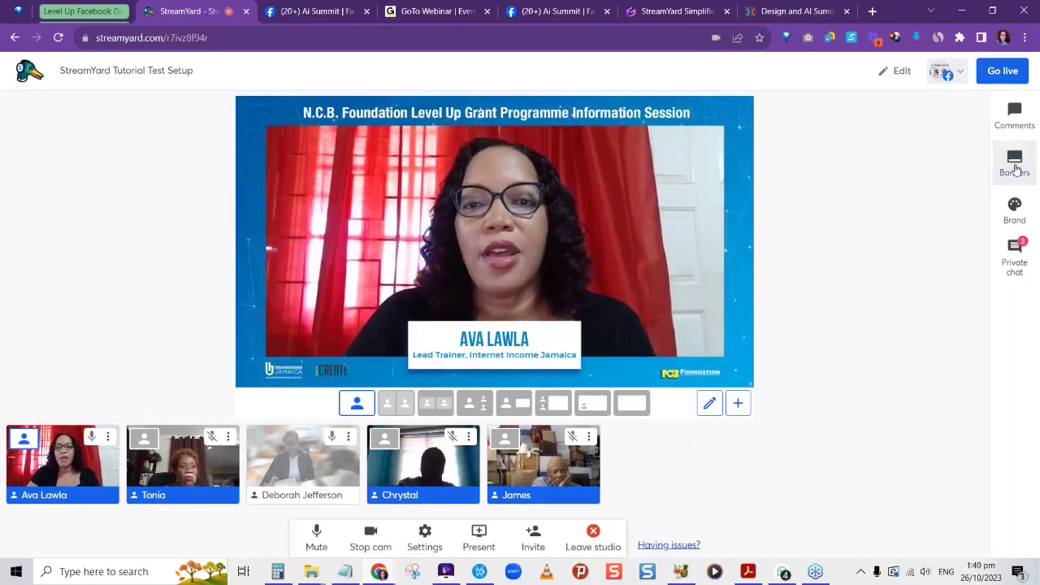
{"action": "left_click", "coordinate": [1014, 163]}
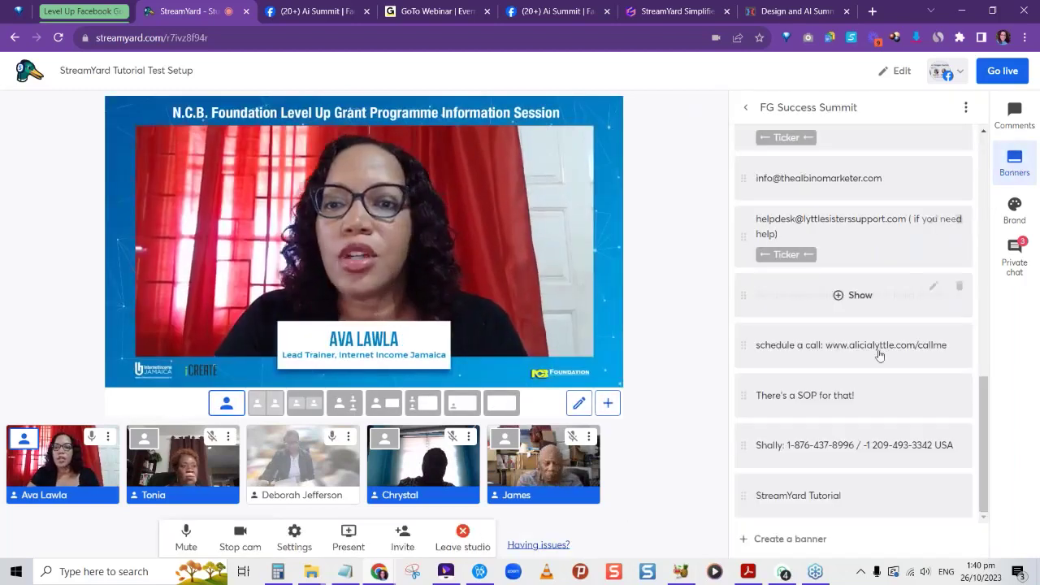
{"action": "left_click", "coordinate": [1015, 209]}
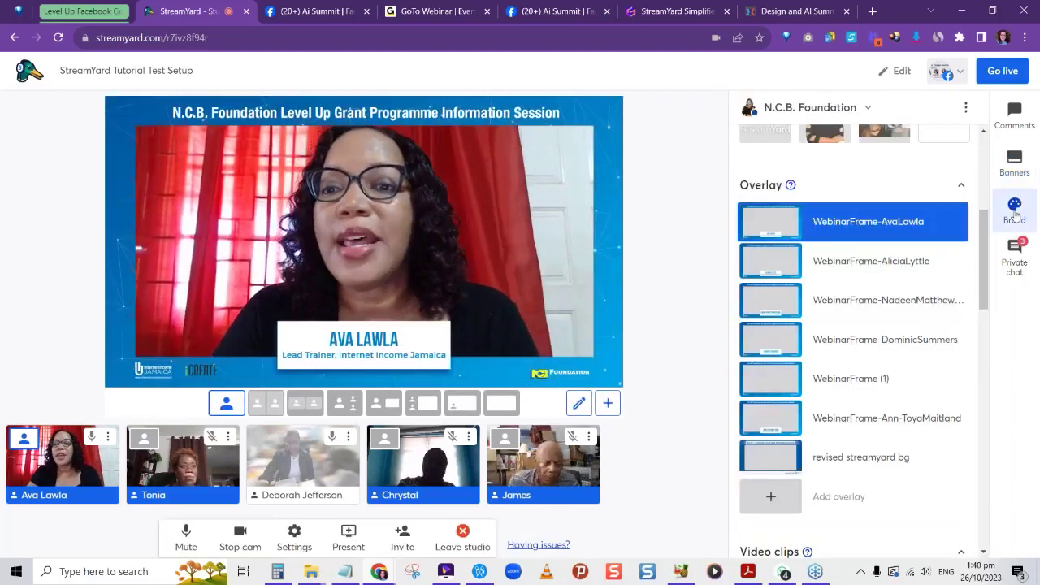
{"action": "left_click", "coordinate": [861, 223]}
{"action": "scroll", "coordinate": [861, 422], "scroll_direction": "down", "scroll_amount": 1}
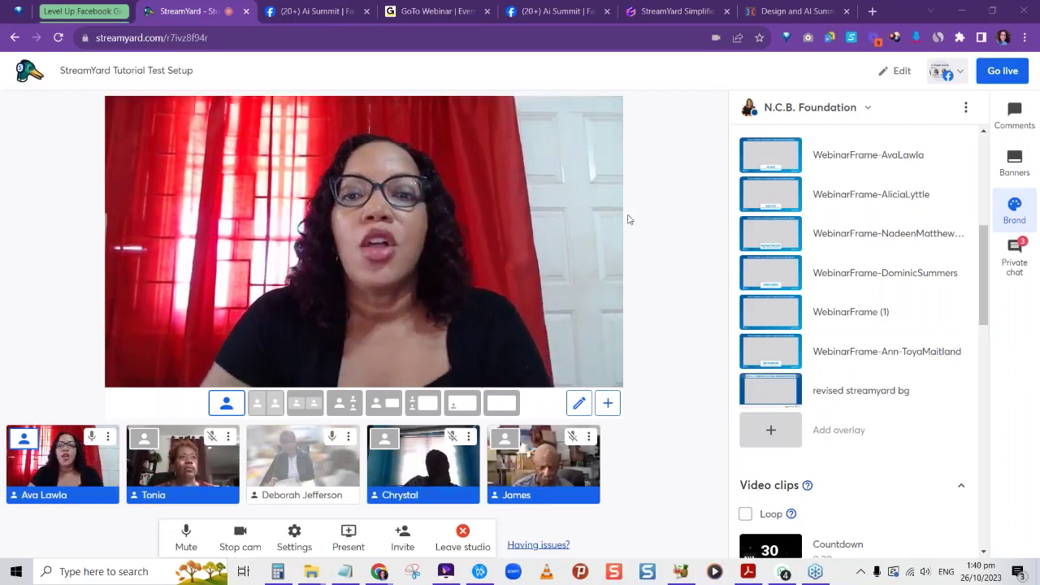
Step: Play the 0:30 Countdown video clip of the N.C.B. Foundation brand on the stage briefly and stop it
{"action": "left_click", "coordinate": [1013, 118]}
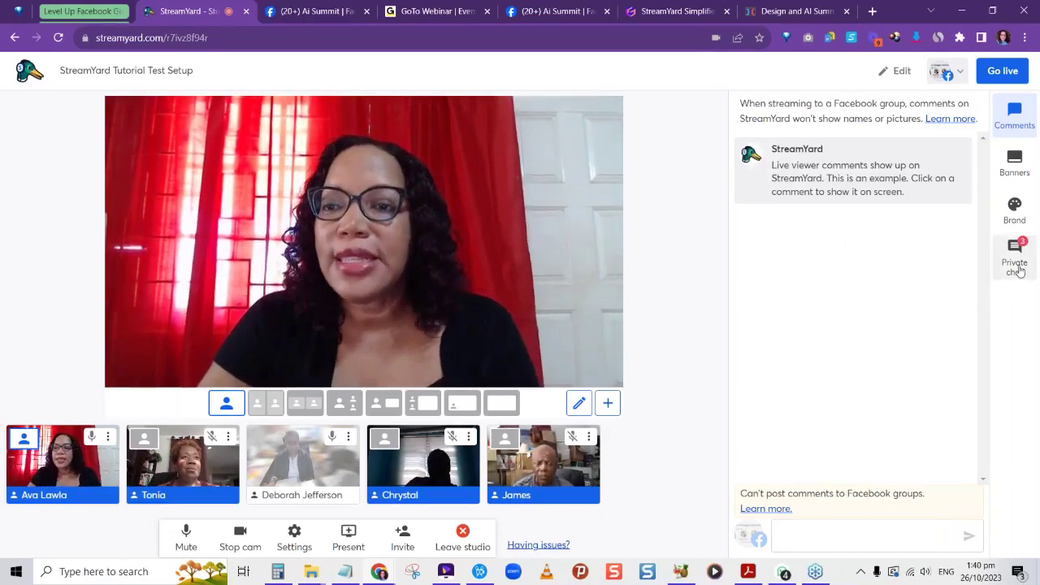
{"action": "left_click", "coordinate": [1014, 209]}
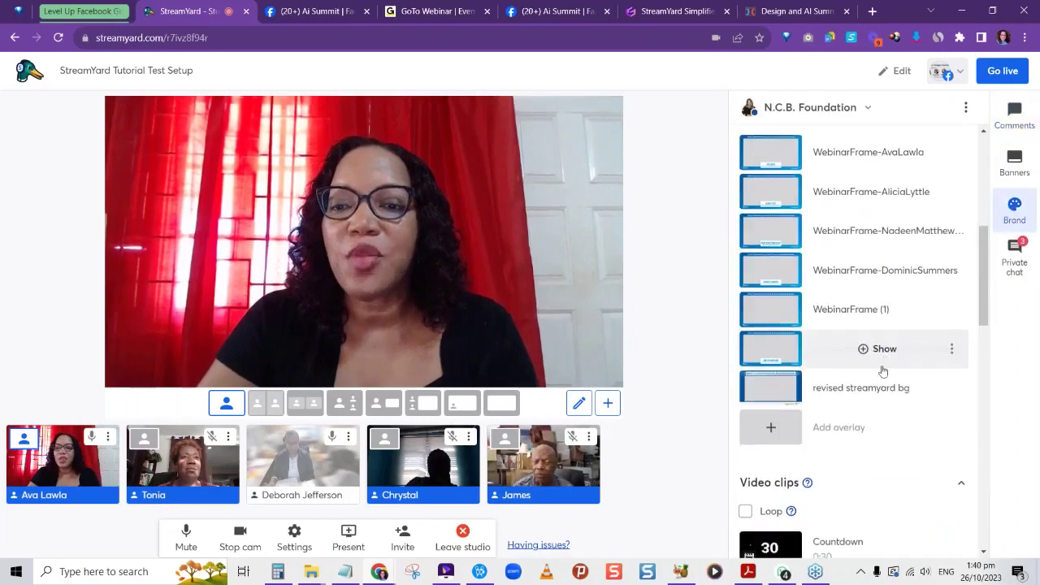
{"action": "scroll", "coordinate": [883, 370], "scroll_direction": "down", "scroll_amount": 3}
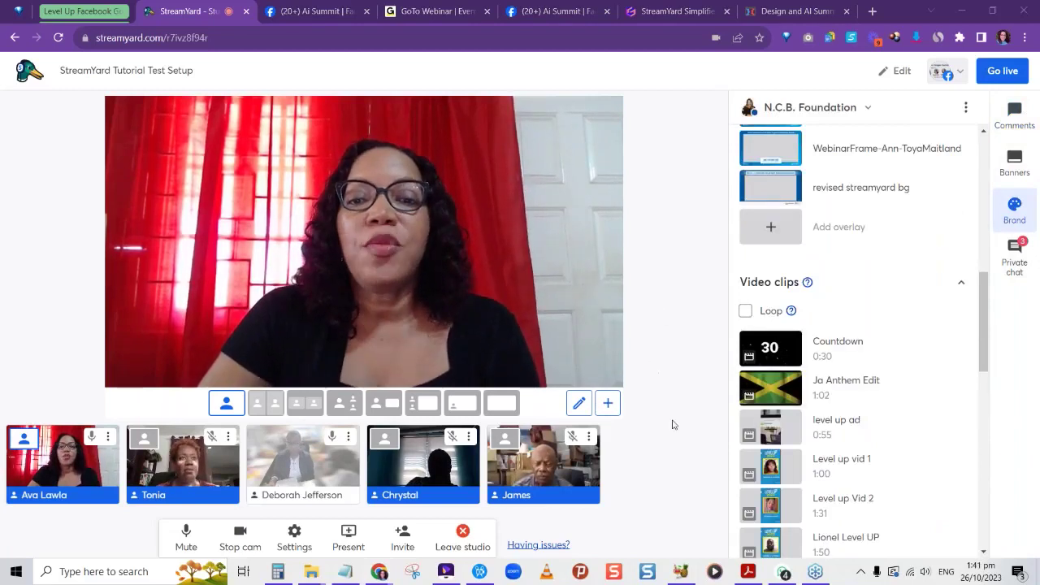
{"action": "mouse_move", "coordinate": [883, 347]}
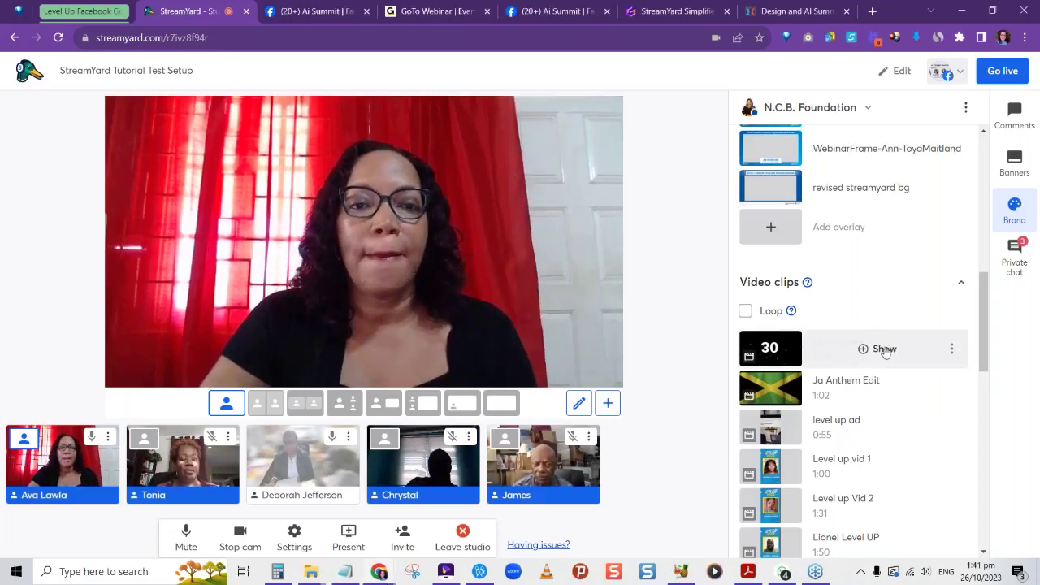
{"action": "left_click", "coordinate": [885, 348]}
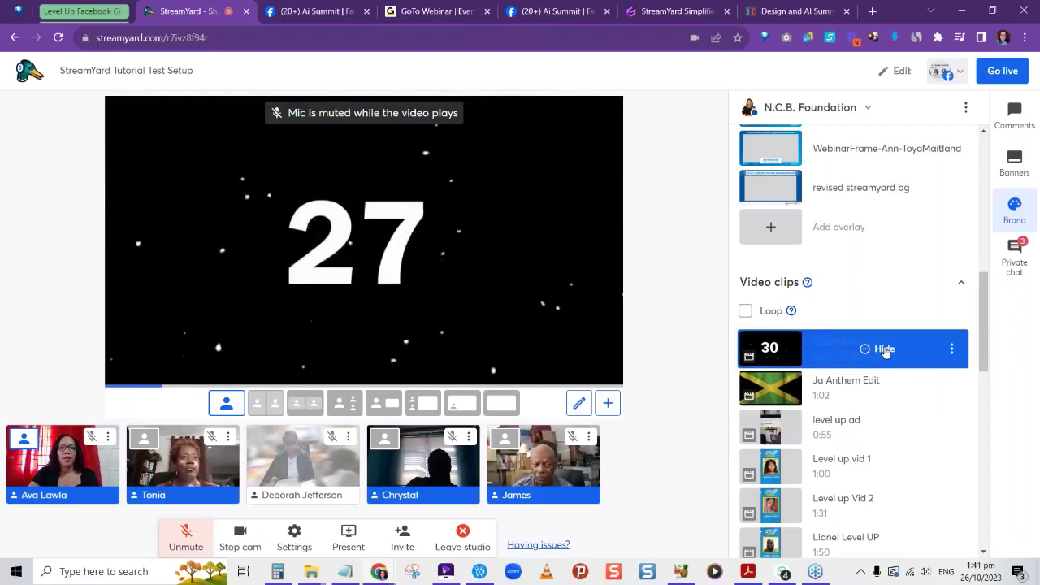
{"action": "left_click", "coordinate": [884, 348]}
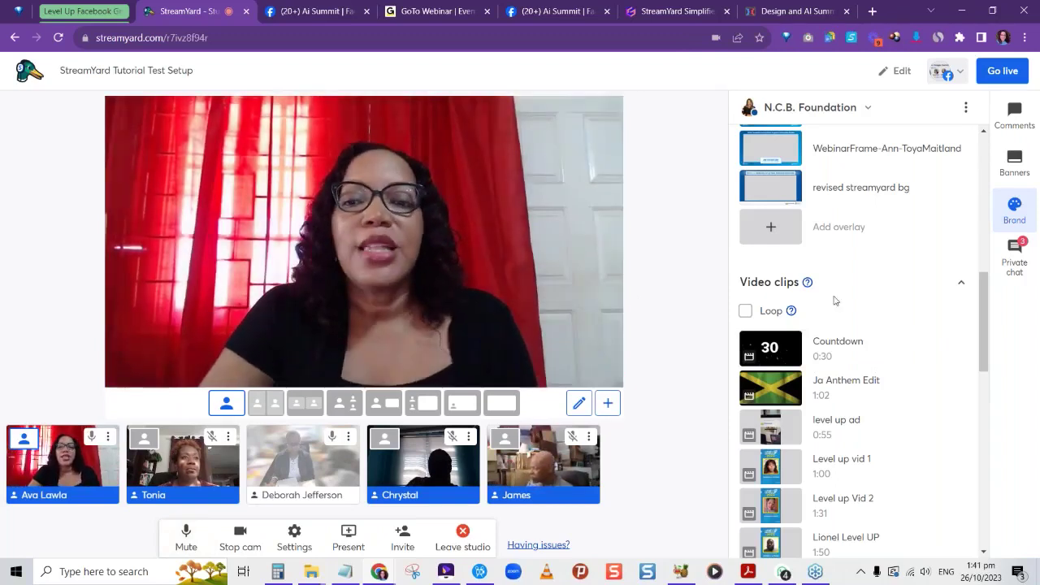
Step: Play the "Ja Anthem Edit" video clip on the stage briefly and stop it
{"action": "mouse_move", "coordinate": [822, 393]}
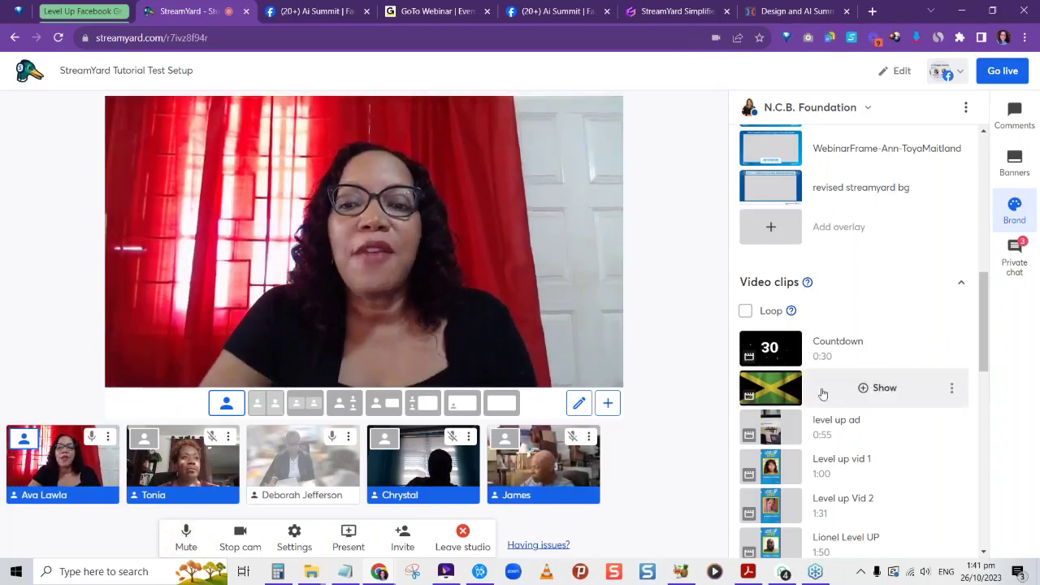
{"action": "left_click", "coordinate": [885, 388]}
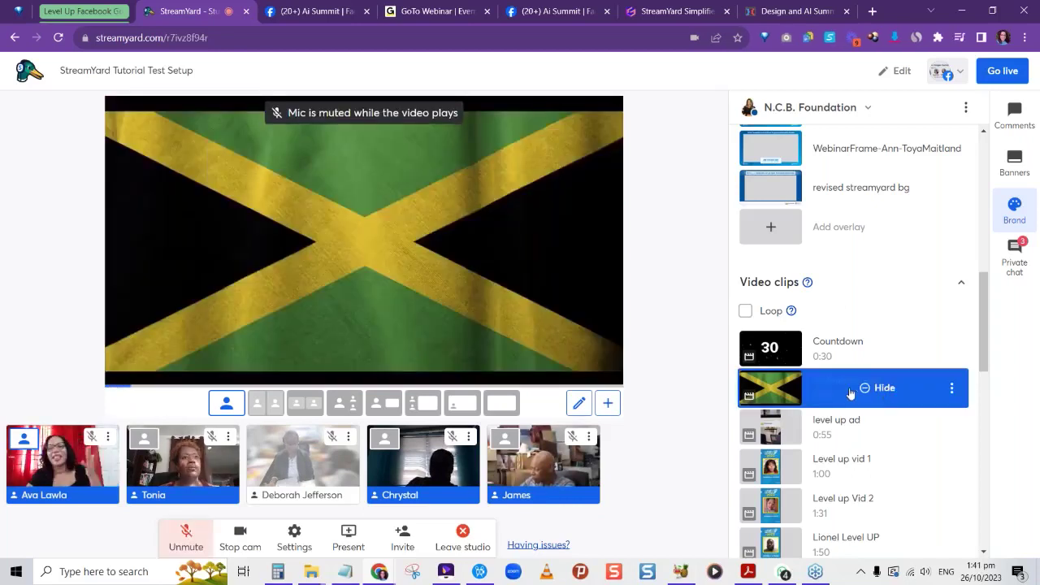
{"action": "left_click", "coordinate": [850, 391]}
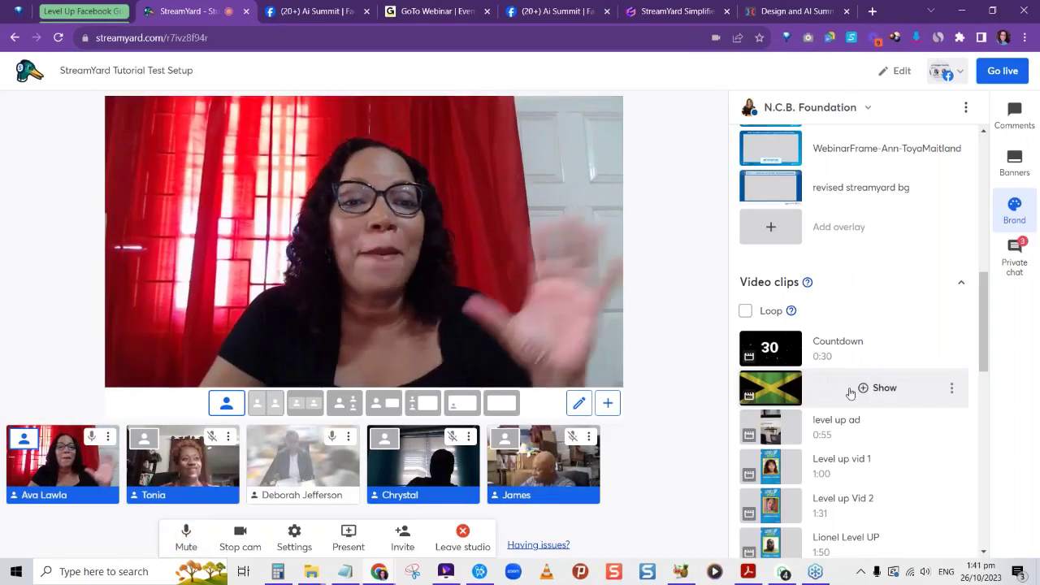
Step: Examine the video clips, backgrounds and background music available in the N.C.B. Foundation brand
{"action": "scroll", "coordinate": [844, 450], "scroll_direction": "down", "scroll_amount": 1}
{"action": "scroll", "coordinate": [844, 453], "scroll_direction": "down", "scroll_amount": 1}
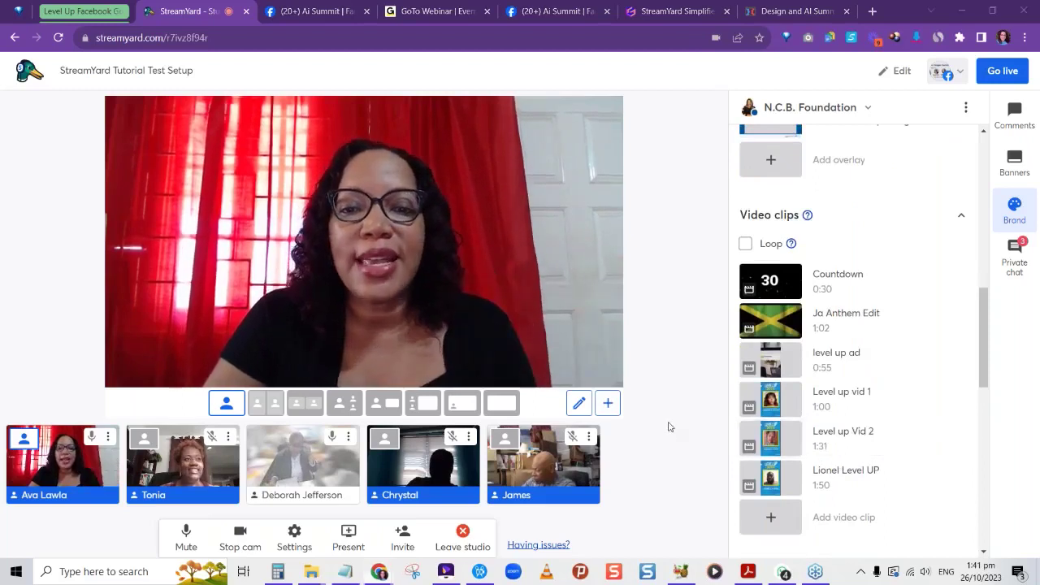
{"action": "scroll", "coordinate": [849, 382], "scroll_direction": "down", "scroll_amount": 3}
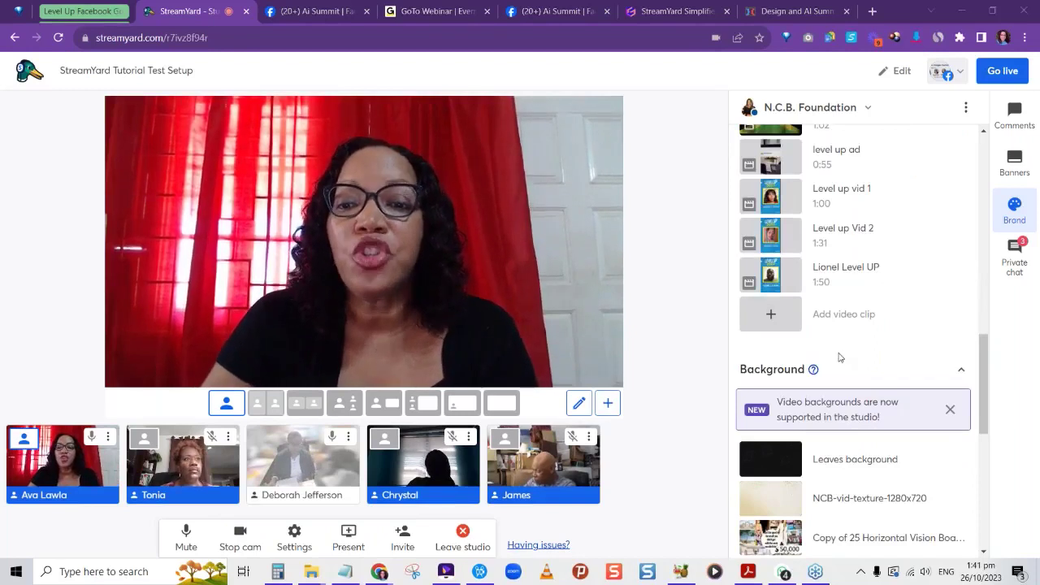
{"action": "scroll", "coordinate": [841, 373], "scroll_direction": "down", "scroll_amount": 1}
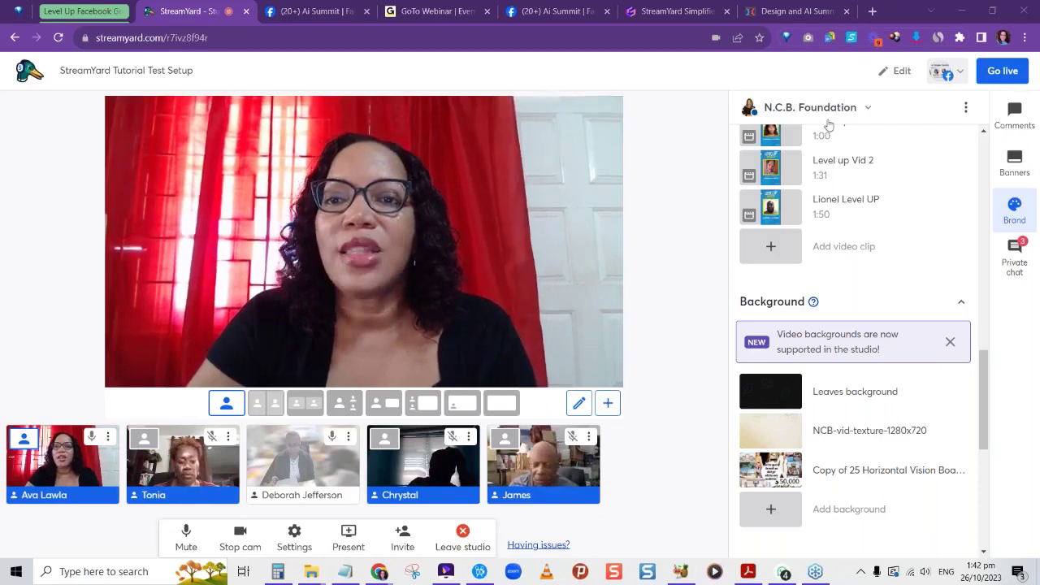
{"action": "scroll", "coordinate": [853, 325], "scroll_direction": "down", "scroll_amount": 4}
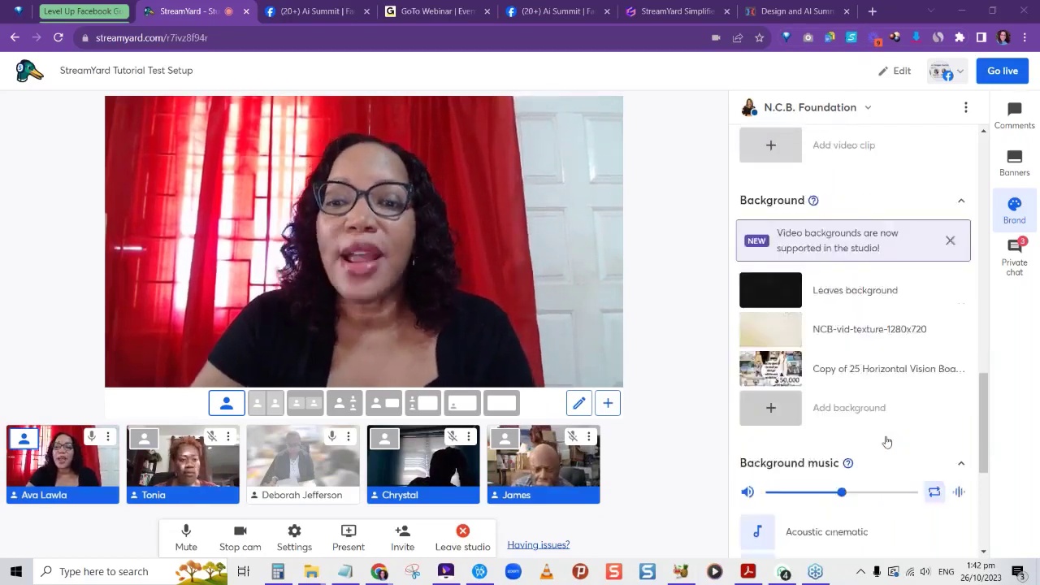
{"action": "scroll", "coordinate": [878, 346], "scroll_direction": "down", "scroll_amount": 2}
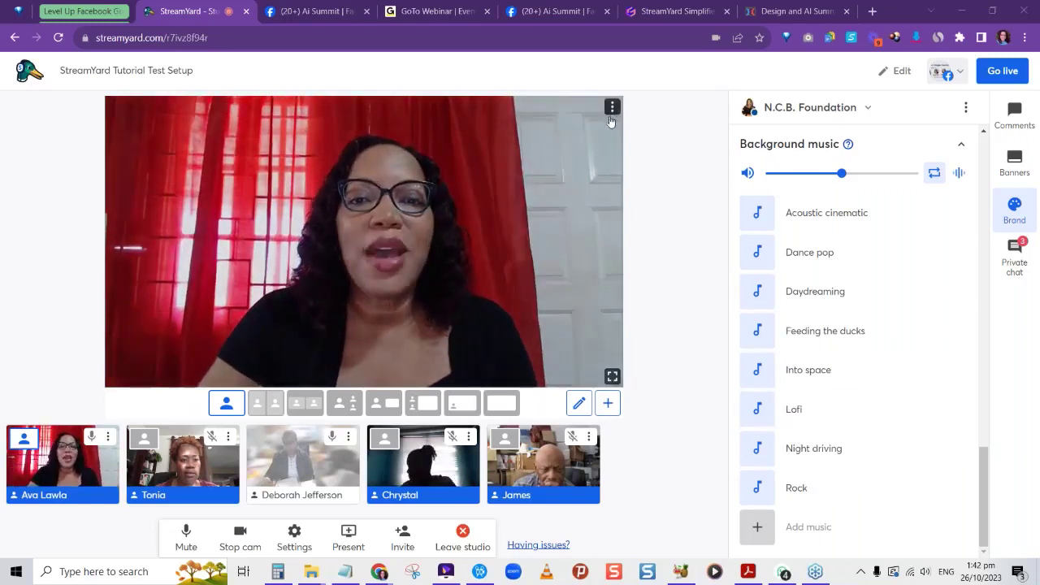
Step: Take the host out of the solo layout and start the live stream to the connected Facebook group
{"action": "left_click", "coordinate": [612, 106]}
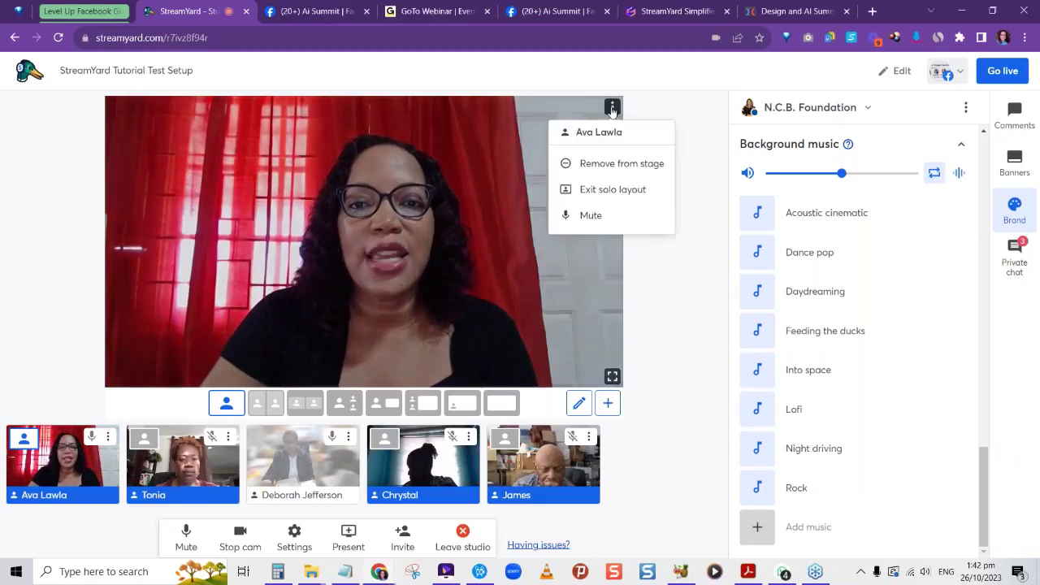
{"action": "left_click", "coordinate": [602, 190]}
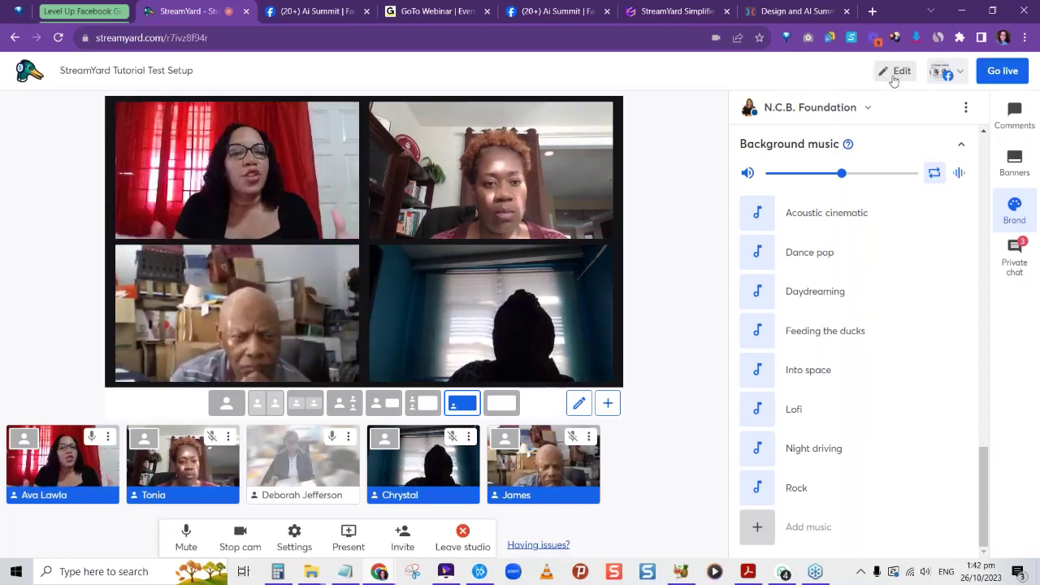
{"action": "left_click", "coordinate": [1004, 71]}
{"action": "left_click", "coordinate": [1000, 140]}
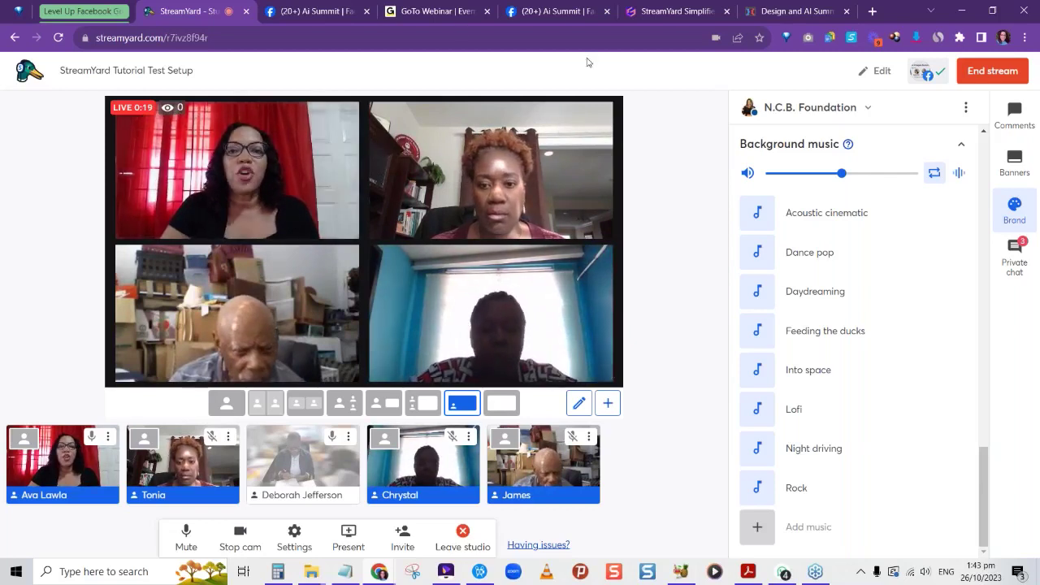
Step: Switch to Facebook and examine the live stream post and its reactions on the Ai Summit group's community home
{"action": "left_click", "coordinate": [310, 14]}
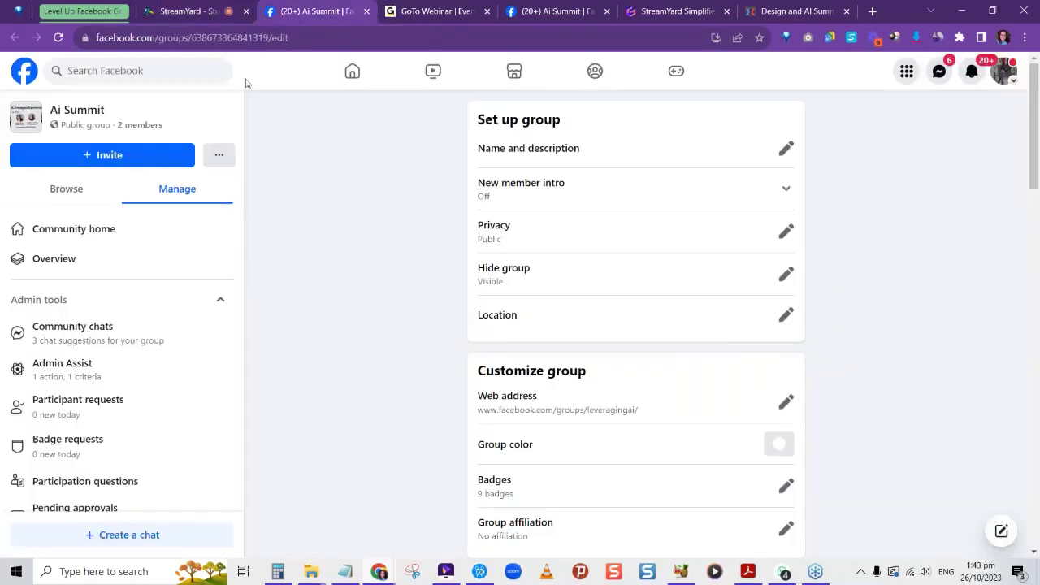
{"action": "left_click", "coordinate": [79, 230]}
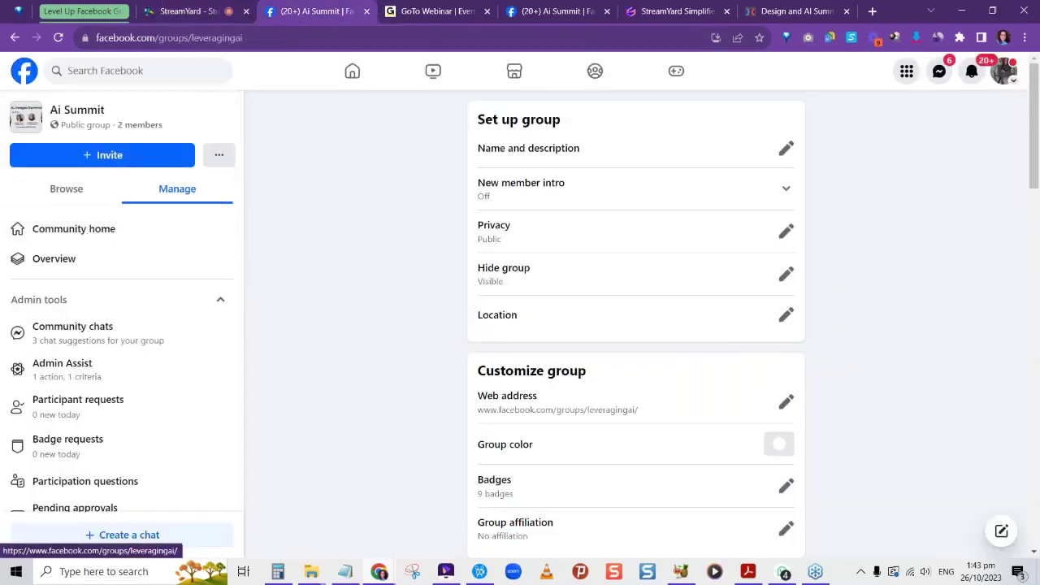
{"action": "scroll", "coordinate": [471, 293], "scroll_direction": "down", "scroll_amount": 2}
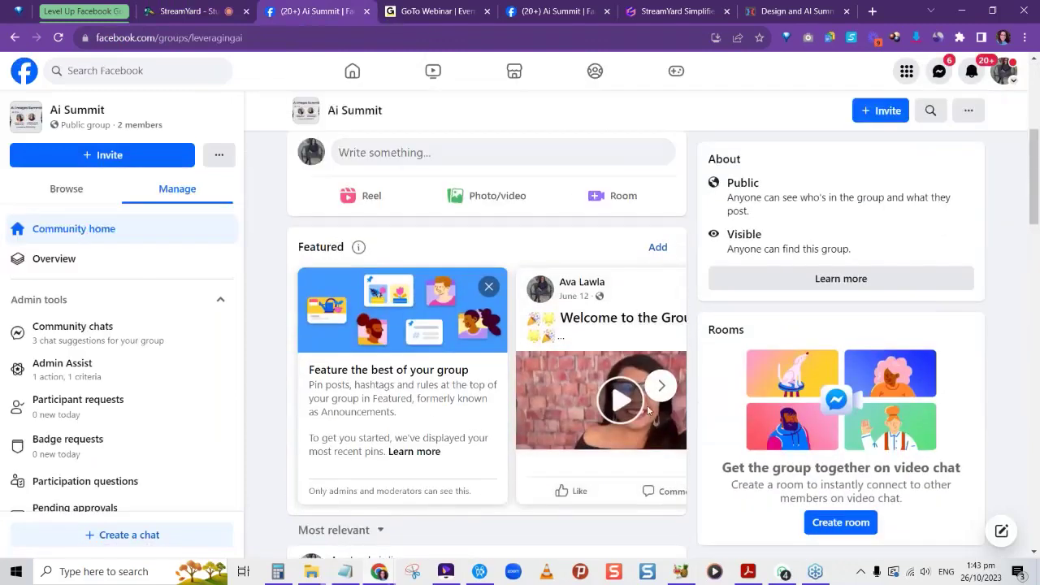
{"action": "scroll", "coordinate": [646, 414], "scroll_direction": "down", "scroll_amount": 3}
{"action": "scroll", "coordinate": [122, 366], "scroll_direction": "down", "scroll_amount": 2}
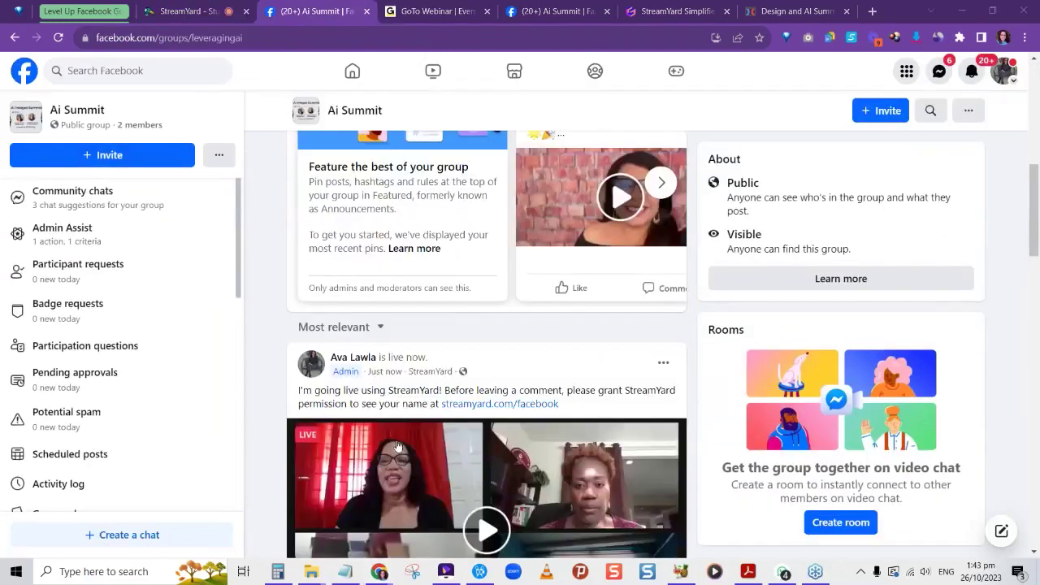
{"action": "scroll", "coordinate": [652, 175], "scroll_direction": "down", "scroll_amount": 1}
{"action": "scroll", "coordinate": [675, 366], "scroll_direction": "down", "scroll_amount": 2}
{"action": "scroll", "coordinate": [675, 365], "scroll_direction": "up", "scroll_amount": 2}
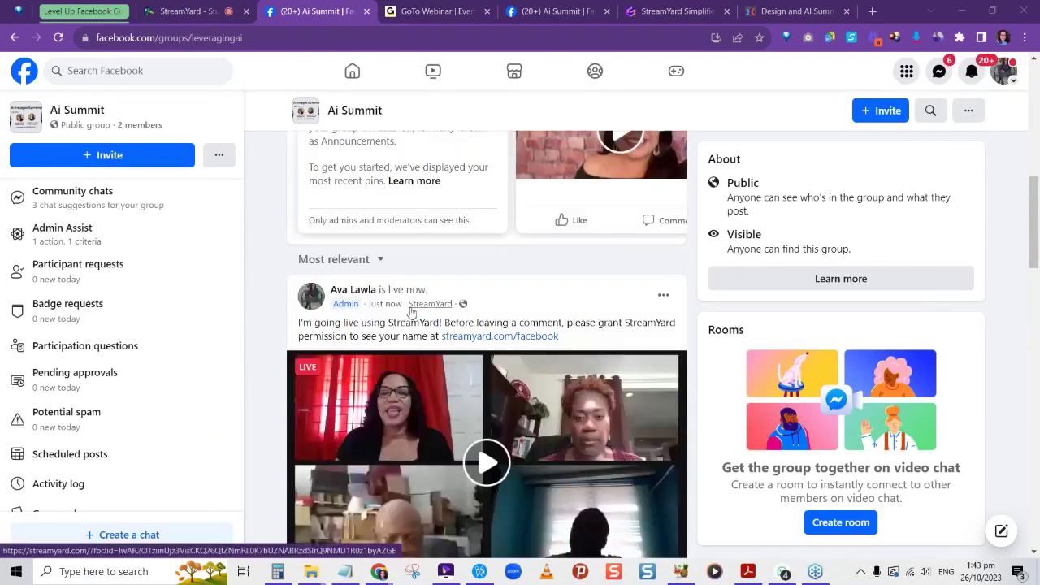
{"action": "scroll", "coordinate": [367, 265], "scroll_direction": "down", "scroll_amount": 1}
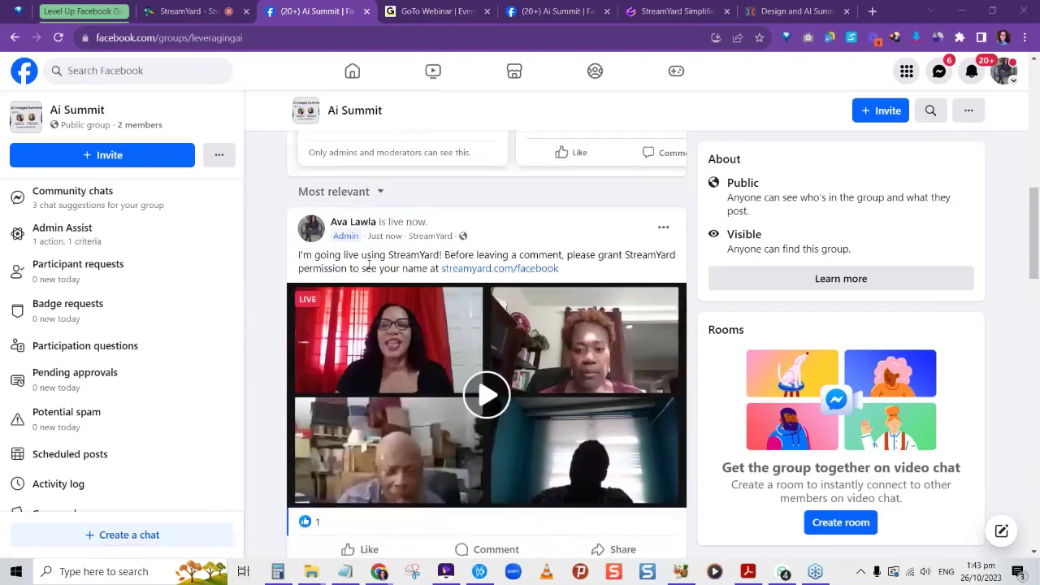
{"action": "scroll", "coordinate": [368, 266], "scroll_direction": "down", "scroll_amount": 2}
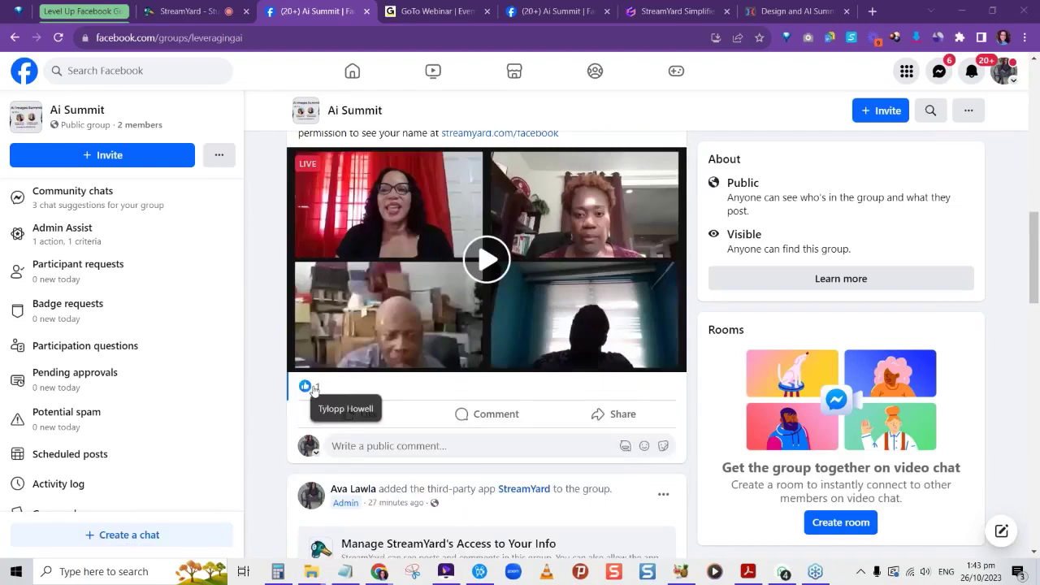
Step: Play the live video in the Ai Summit group, expand it to the full player and mute its sound
{"action": "scroll", "coordinate": [308, 393], "scroll_direction": "up", "scroll_amount": 6}
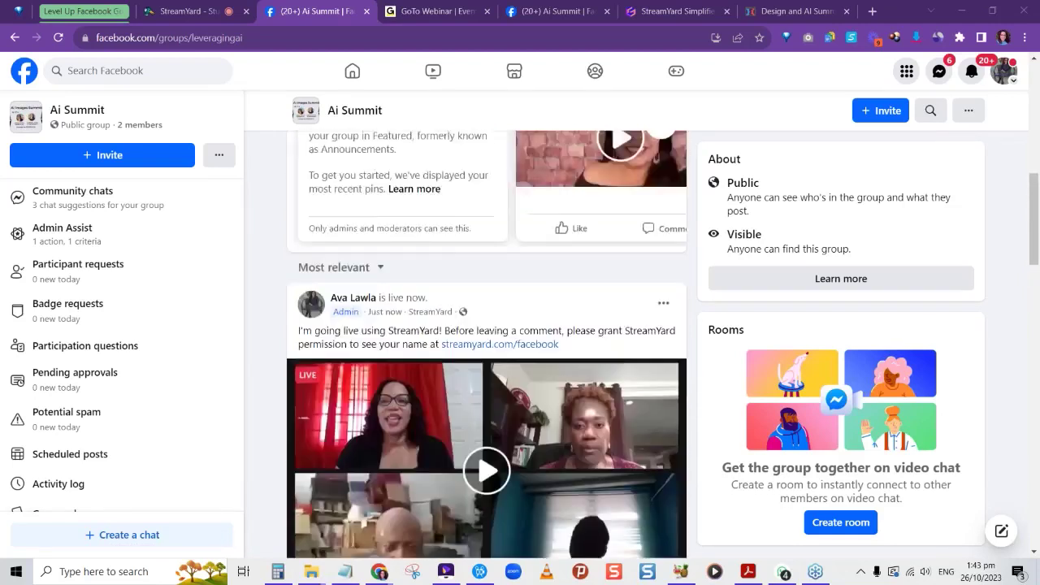
{"action": "scroll", "coordinate": [636, 324], "scroll_direction": "up", "scroll_amount": 5}
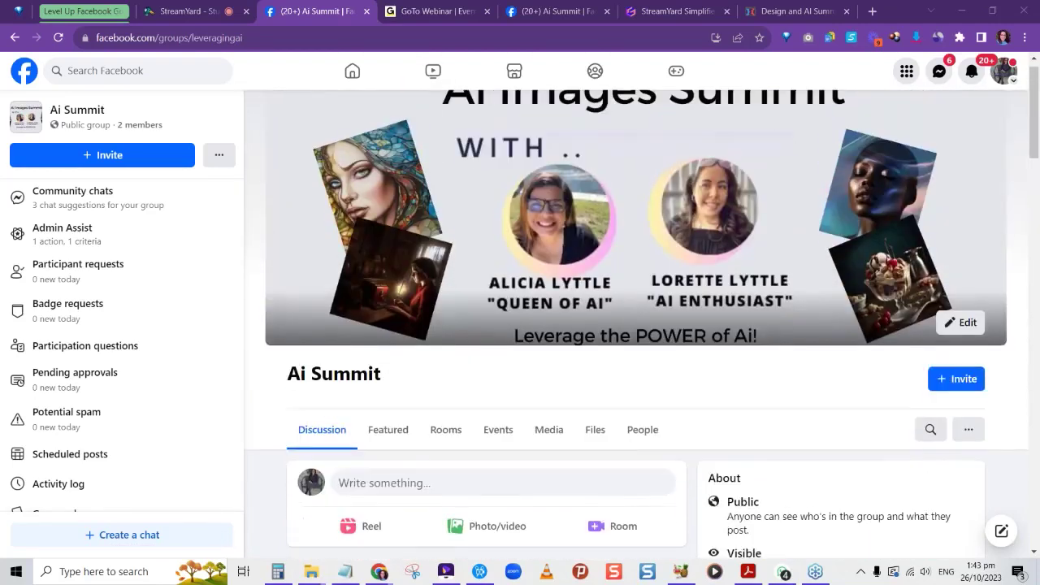
{"action": "scroll", "coordinate": [329, 366], "scroll_direction": "down", "scroll_amount": 4}
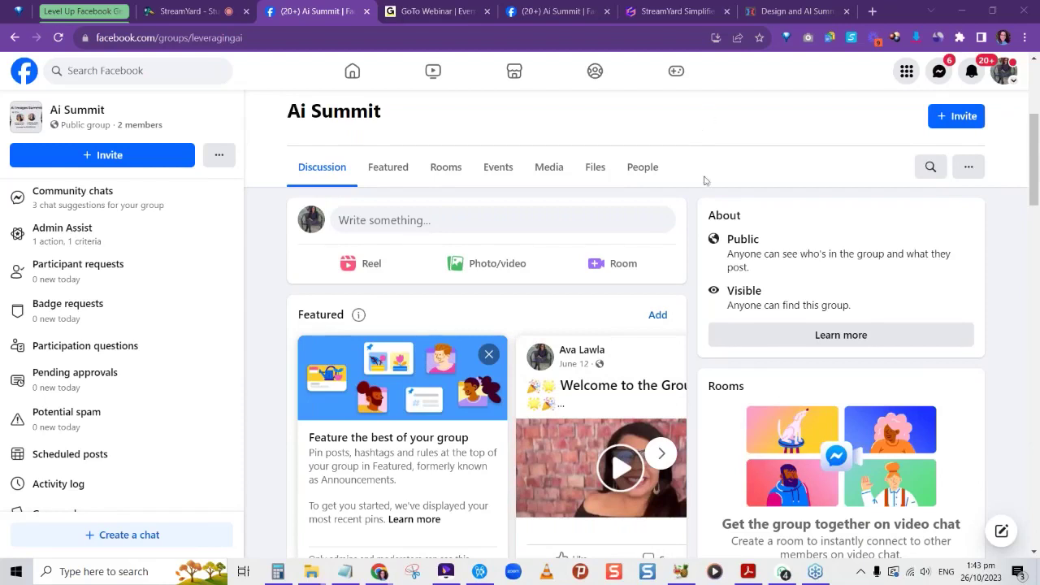
{"action": "scroll", "coordinate": [615, 191], "scroll_direction": "down", "scroll_amount": 7}
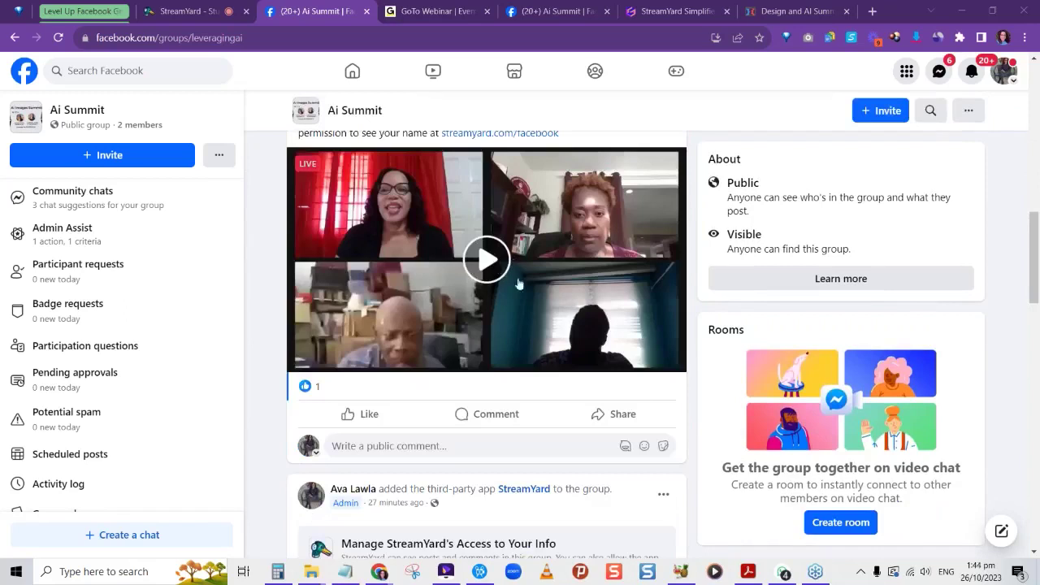
{"action": "left_click", "coordinate": [486, 259]}
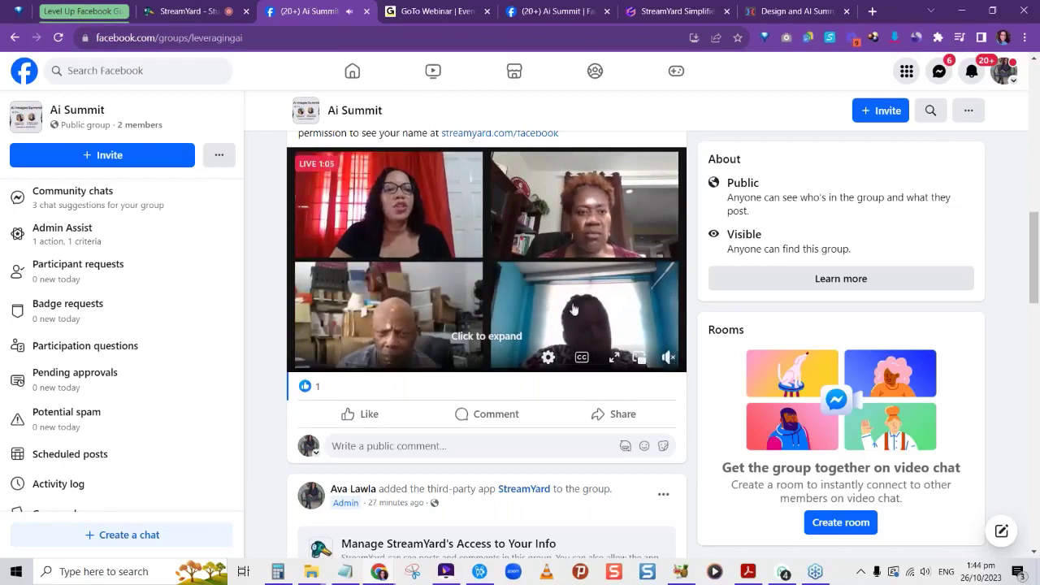
{"action": "left_click", "coordinate": [399, 246]}
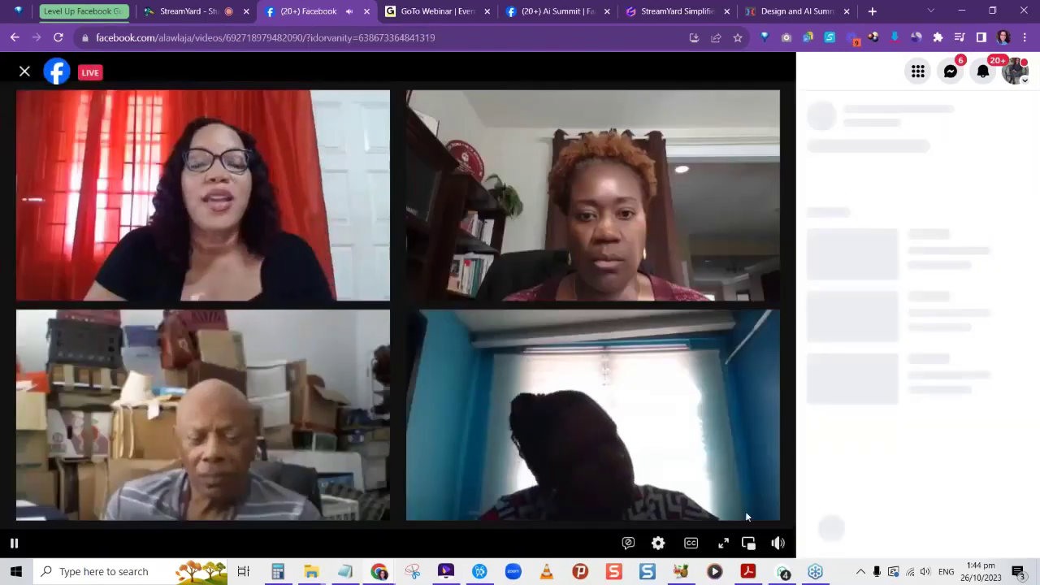
{"action": "left_click", "coordinate": [778, 501]}
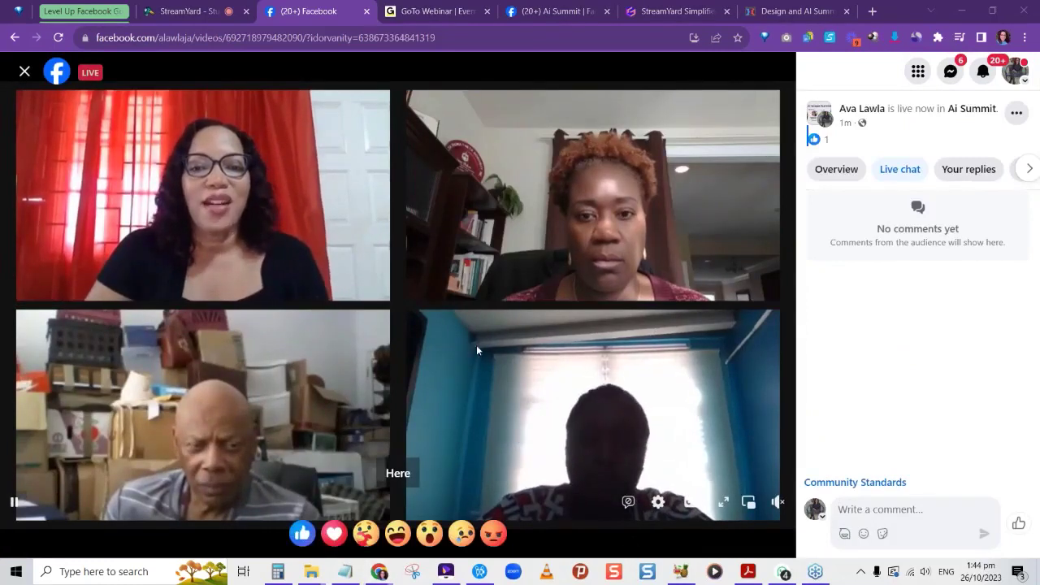
{"action": "mouse_move", "coordinate": [814, 139]}
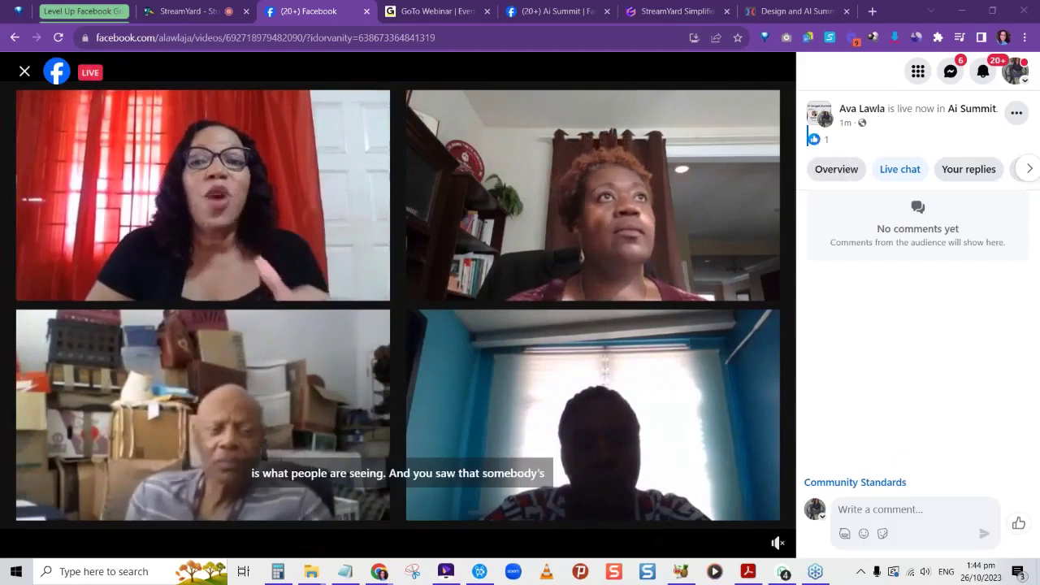
Step: Switch back to the StreamYard studio and check the live comments and the viewer and reaction counters
{"action": "left_click", "coordinate": [199, 12]}
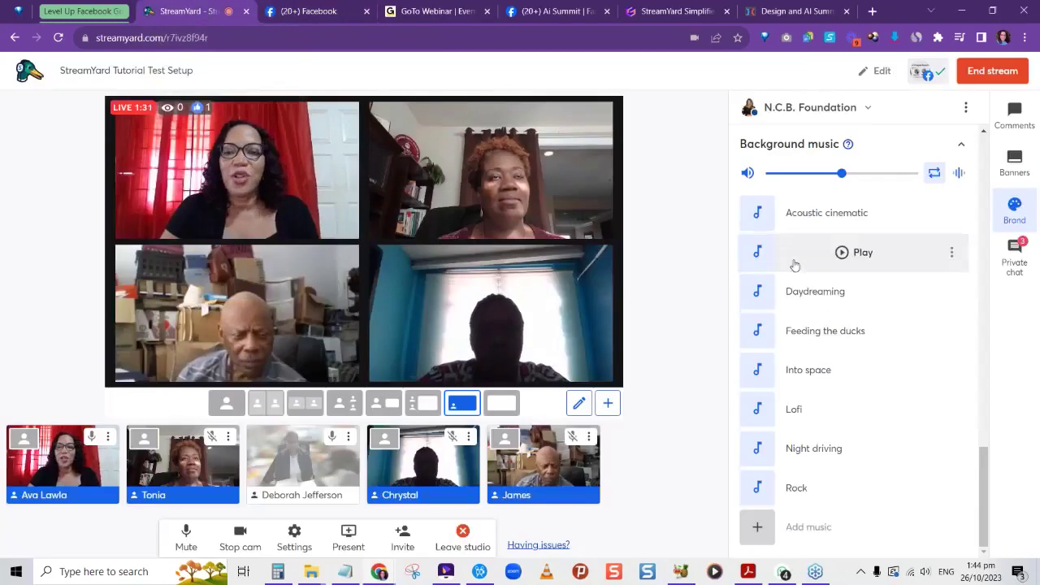
{"action": "left_click", "coordinate": [1014, 118]}
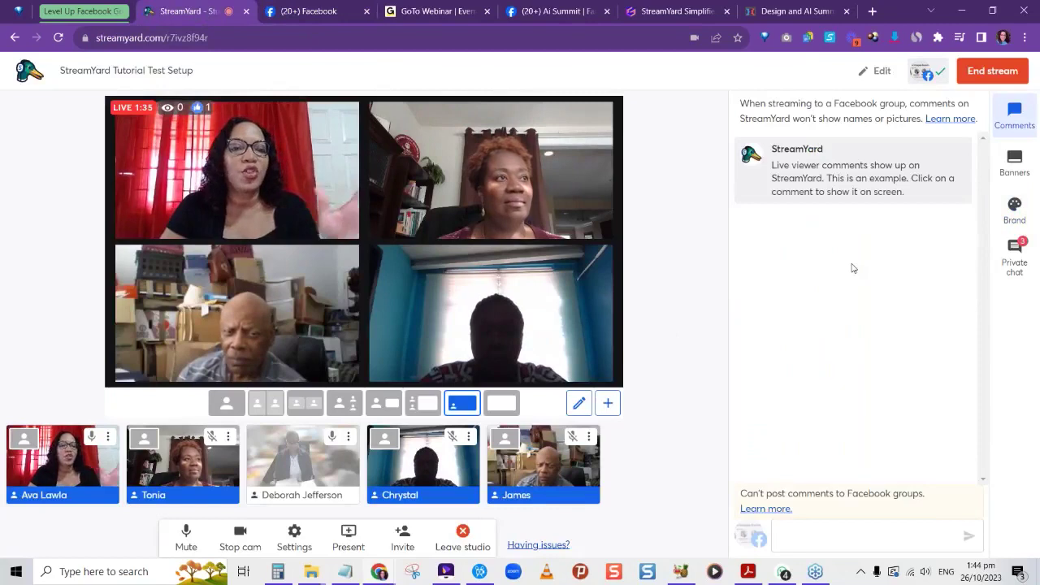
{"action": "mouse_move", "coordinate": [186, 116]}
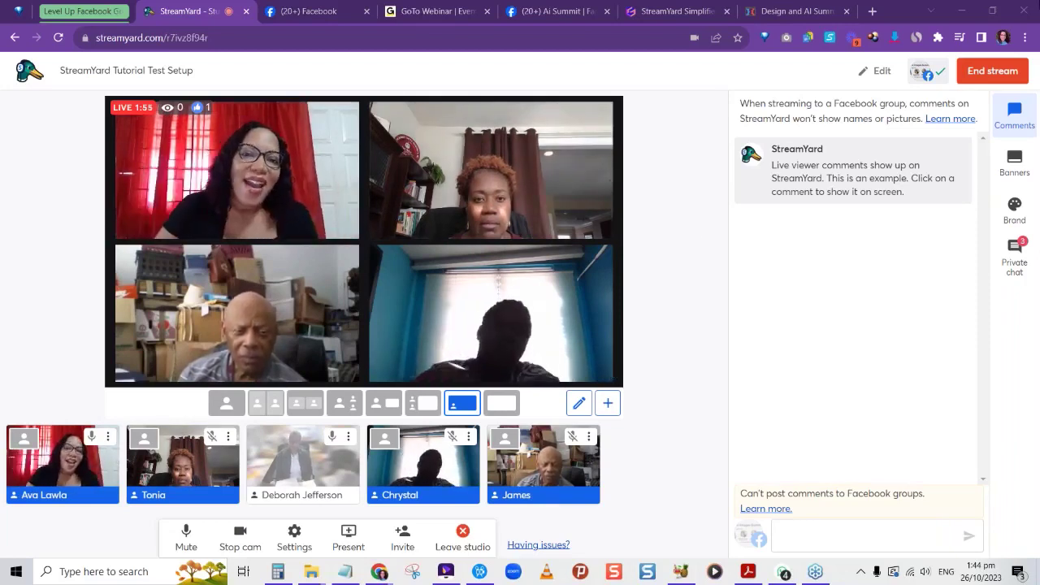
Step: End the live stream, confirm ending it, and close the studio
{"action": "left_click", "coordinate": [993, 73]}
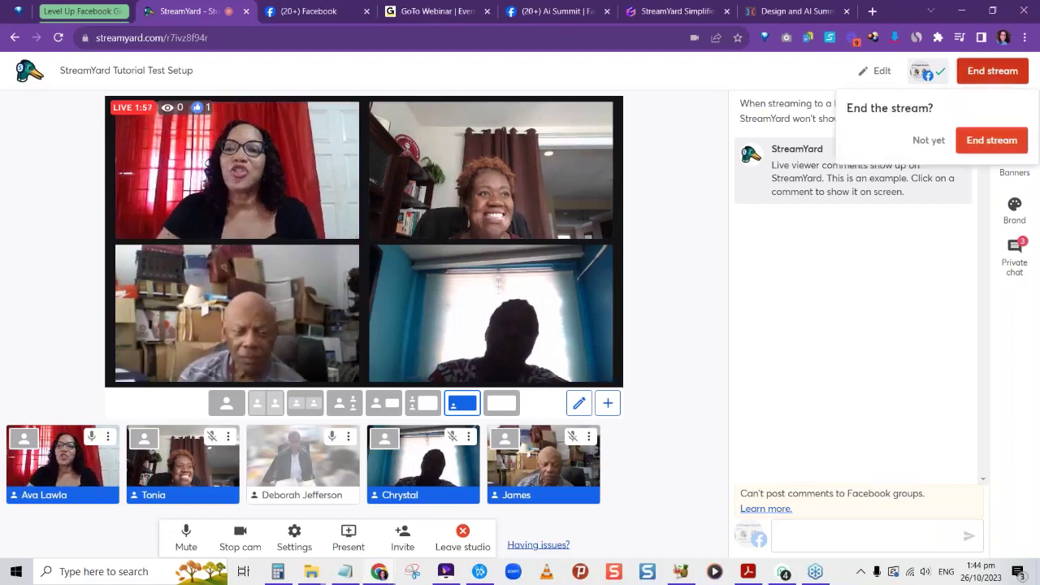
{"action": "left_click", "coordinate": [993, 141]}
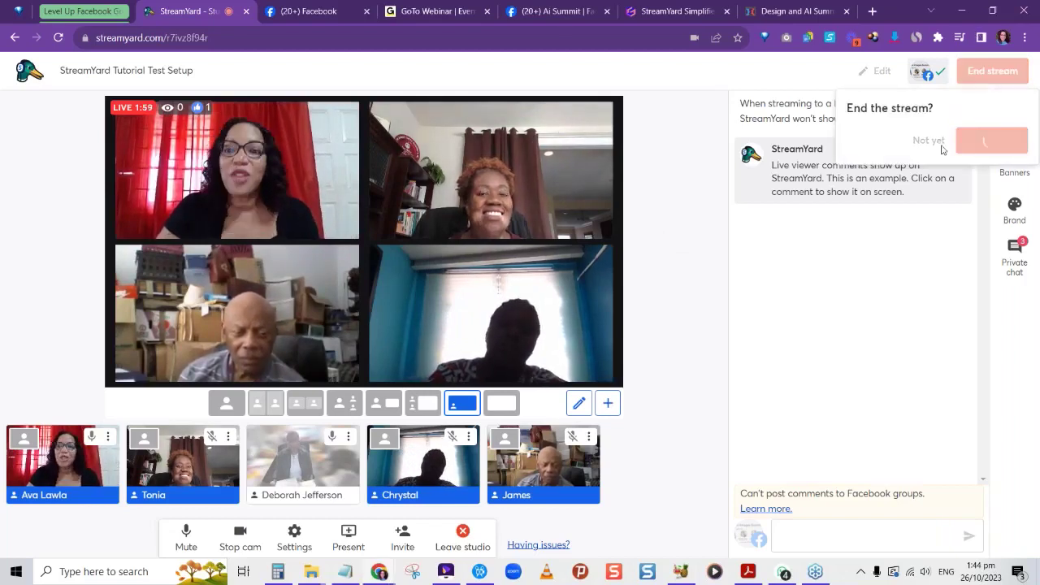
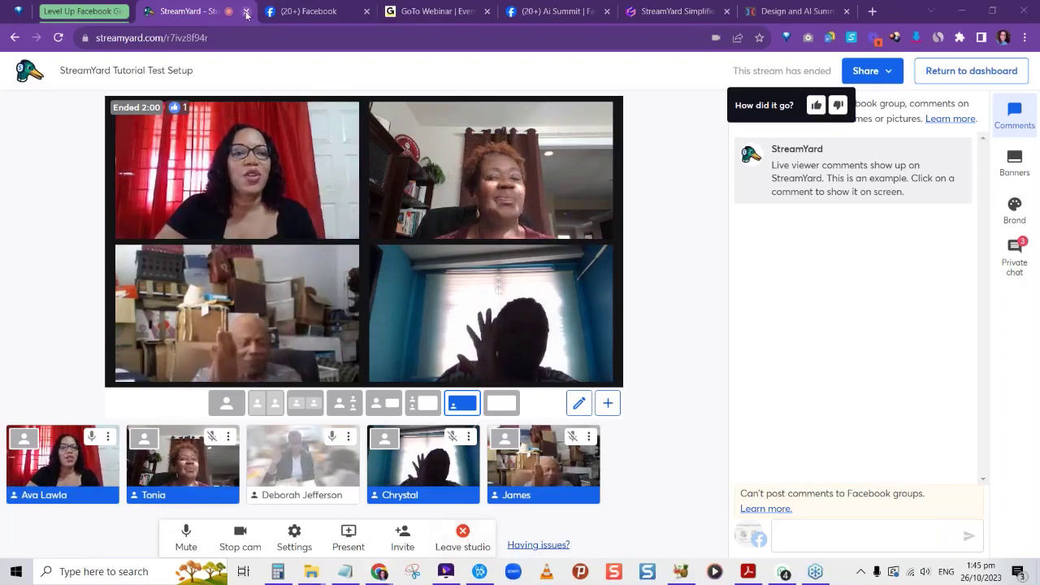
{"action": "left_click", "coordinate": [246, 11]}
Step: Open streamyard.com in a new browser tab and show the past streams and recordings
{"action": "left_click", "coordinate": [751, 11]}
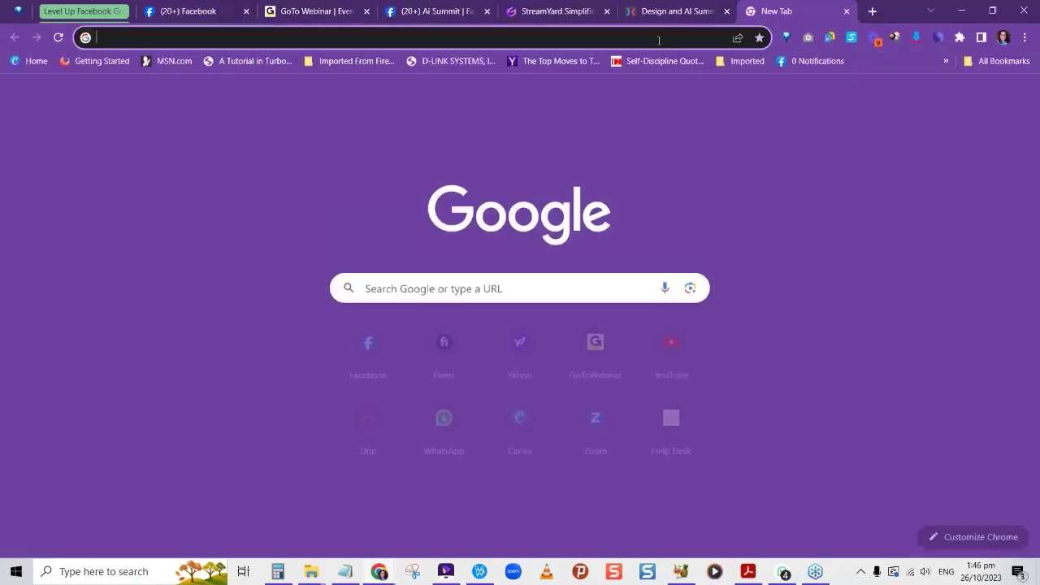
{"action": "type", "text": "st"}
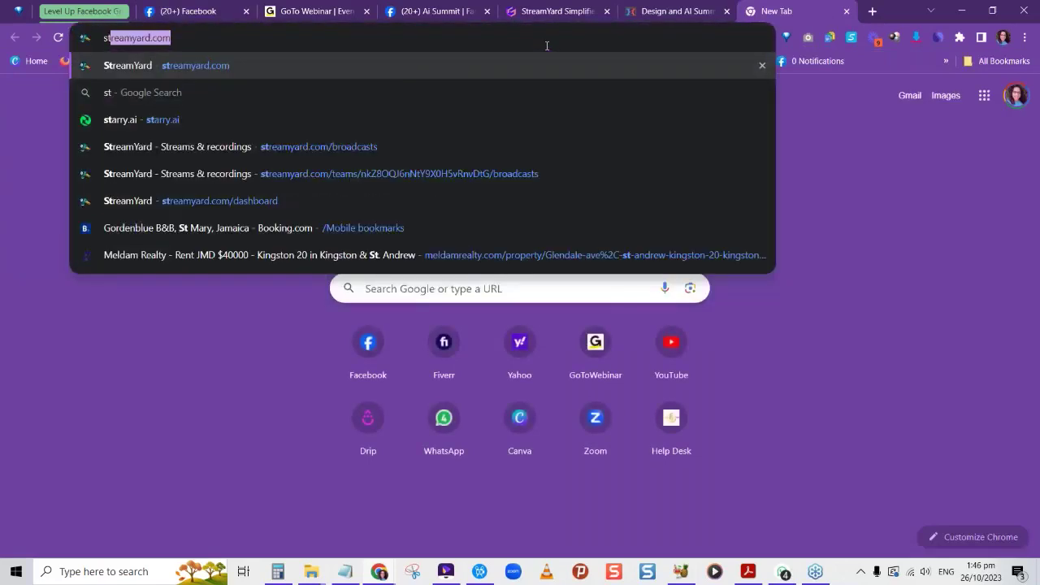
{"action": "key", "text": "Return"}
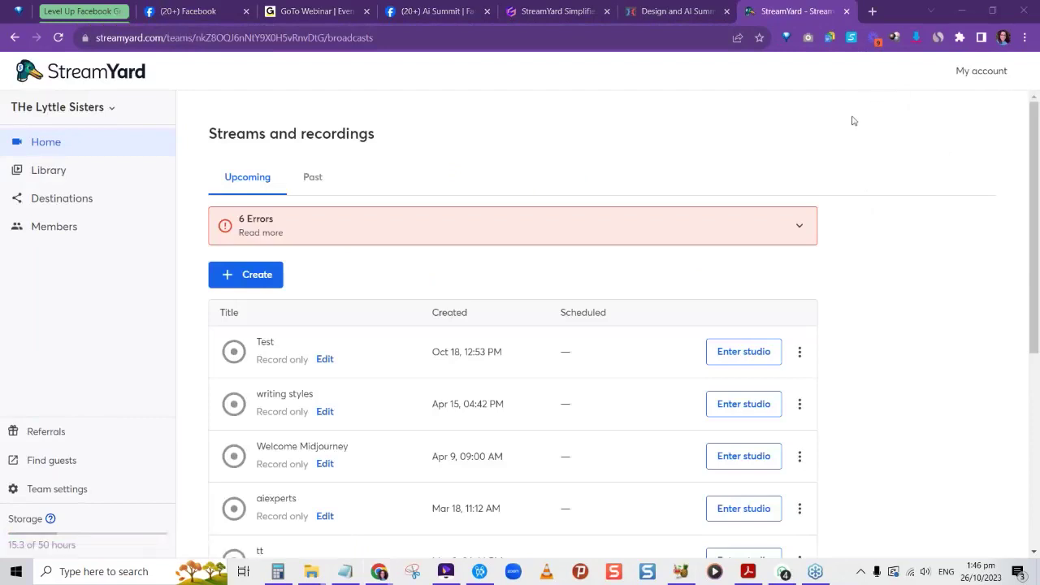
{"action": "left_click", "coordinate": [312, 179]}
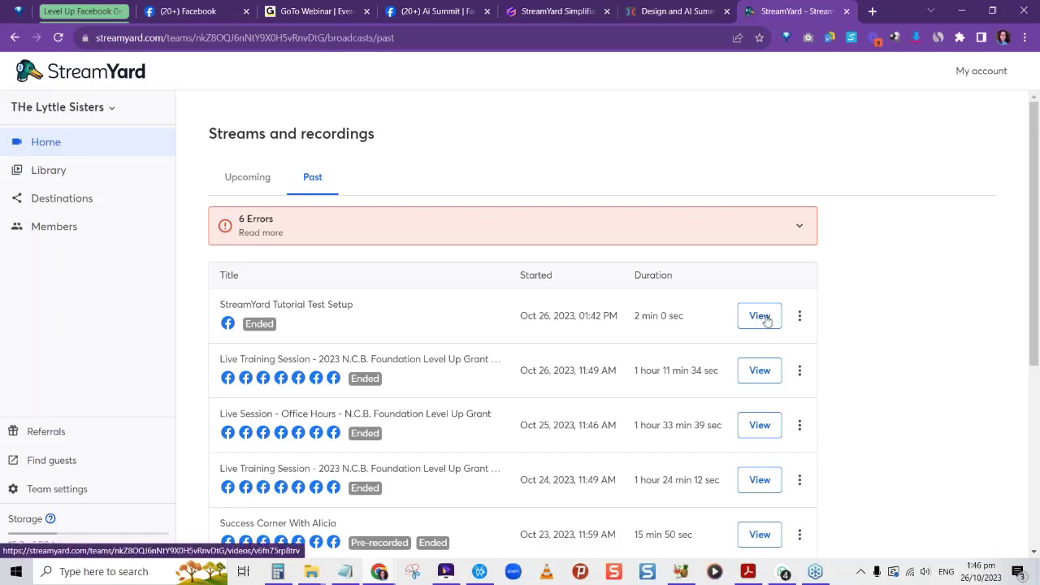
Step: Show the options available for the StreamYard Tutorial Test Setup recording in the library
{"action": "left_click", "coordinate": [63, 172]}
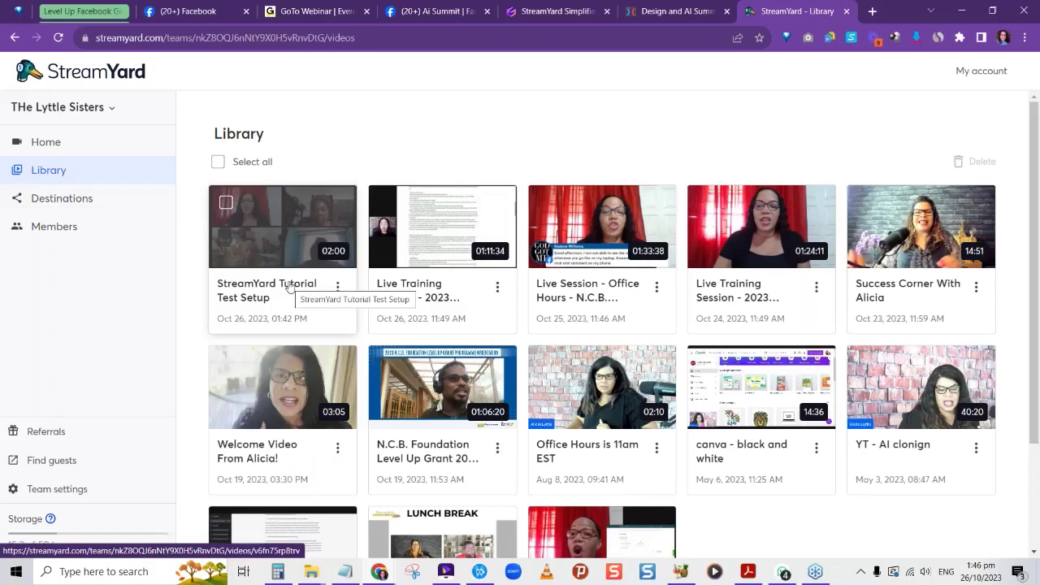
{"action": "left_click", "coordinate": [337, 290]}
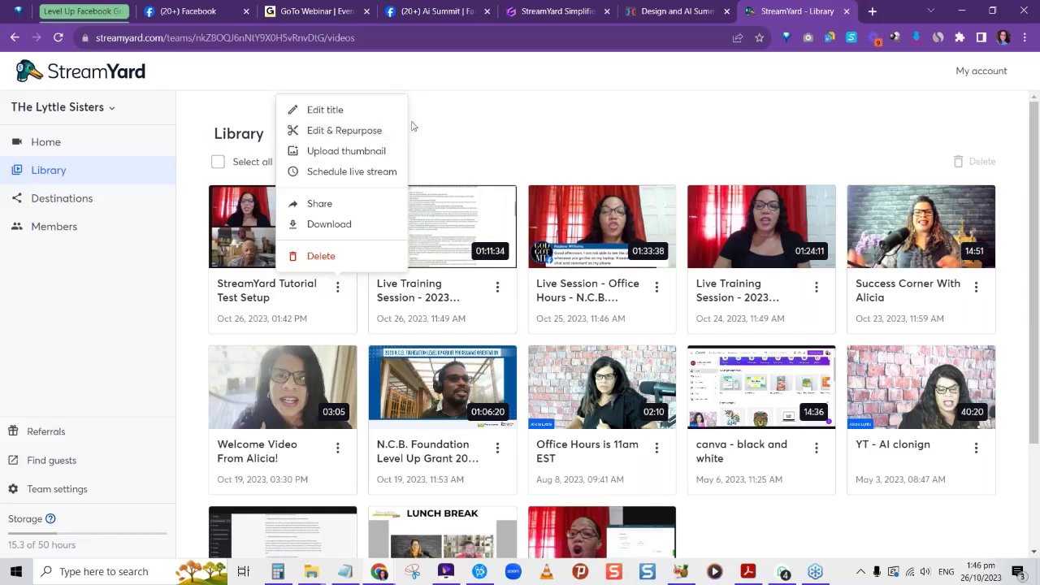
{"action": "left_click", "coordinate": [451, 126]}
{"action": "left_click", "coordinate": [59, 149]}
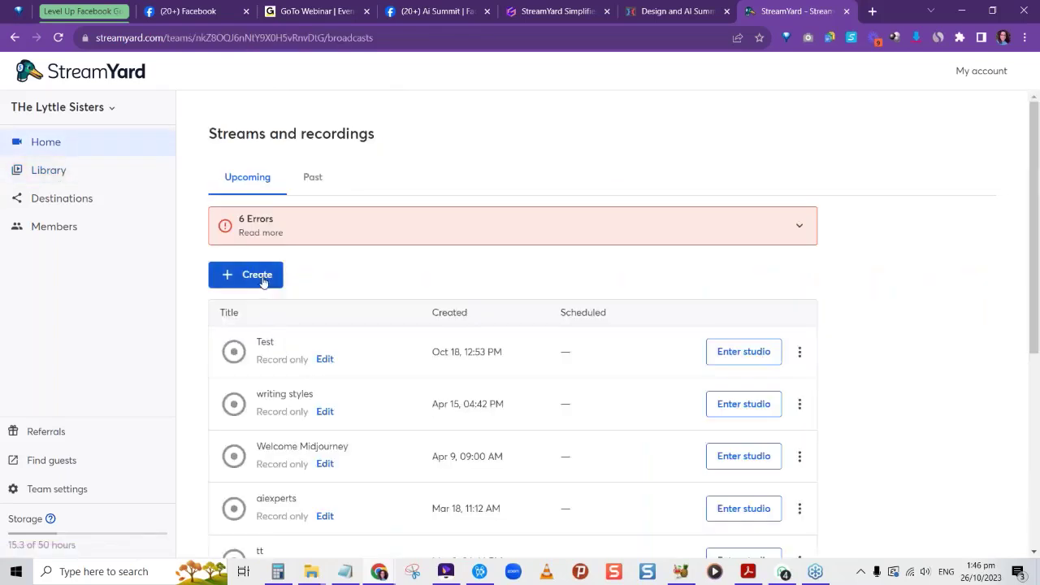
{"action": "left_click", "coordinate": [261, 277]}
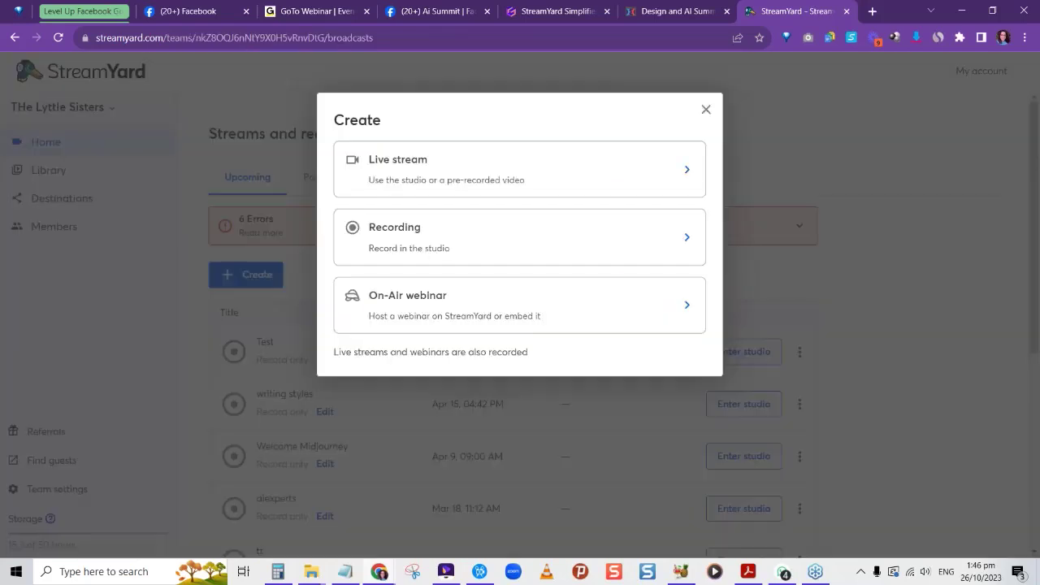
{"action": "left_click", "coordinate": [460, 171]}
{"action": "left_click", "coordinate": [459, 189]}
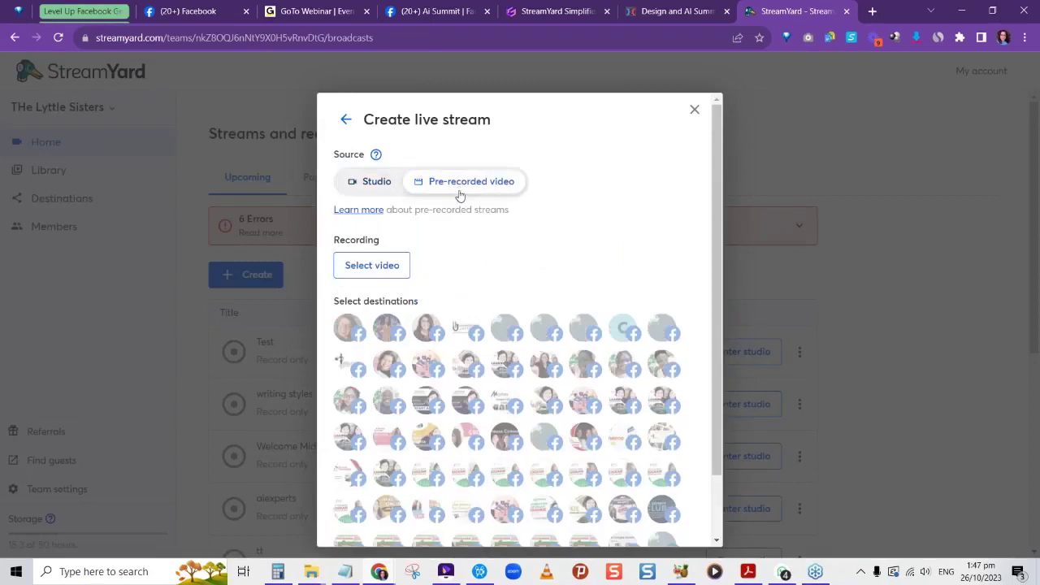
{"action": "left_click", "coordinate": [399, 272]}
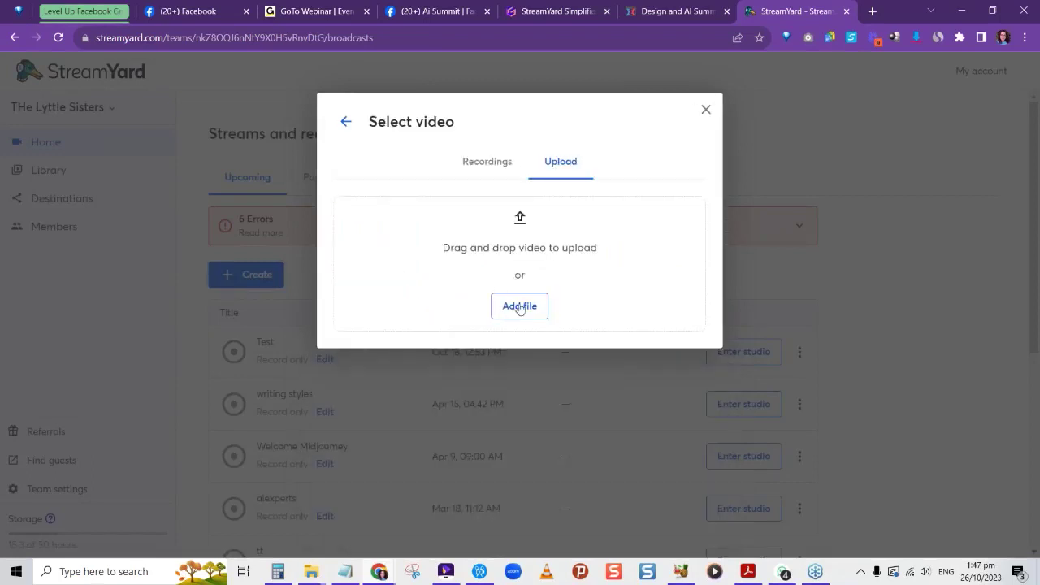
{"action": "left_click", "coordinate": [488, 162]}
{"action": "scroll", "coordinate": [503, 235], "scroll_direction": "down", "scroll_amount": 2}
{"action": "scroll", "coordinate": [487, 227], "scroll_direction": "up", "scroll_amount": 2}
{"action": "left_click", "coordinate": [344, 119]}
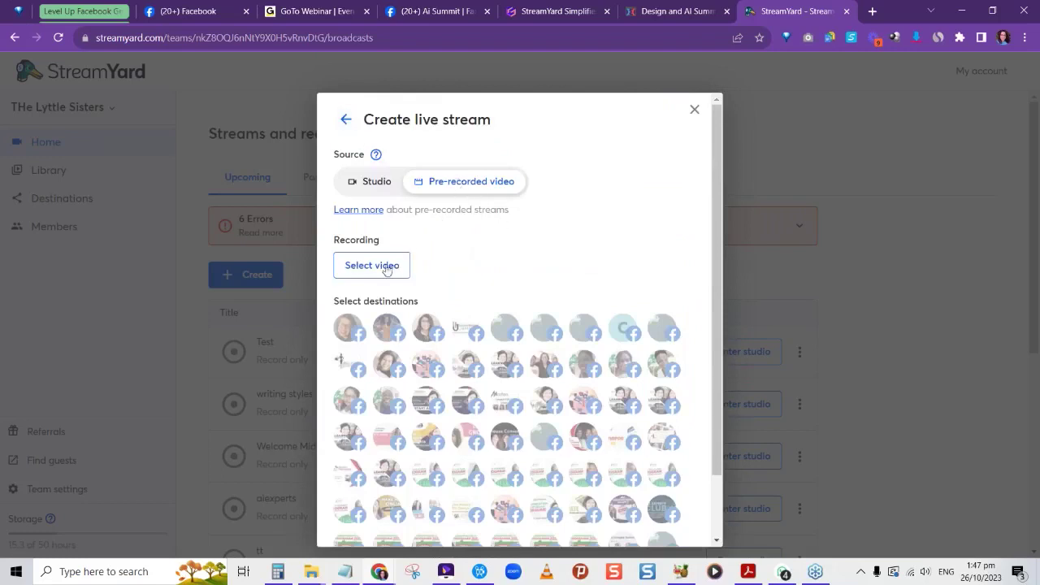
{"action": "scroll", "coordinate": [520, 349], "scroll_direction": "down", "scroll_amount": 2}
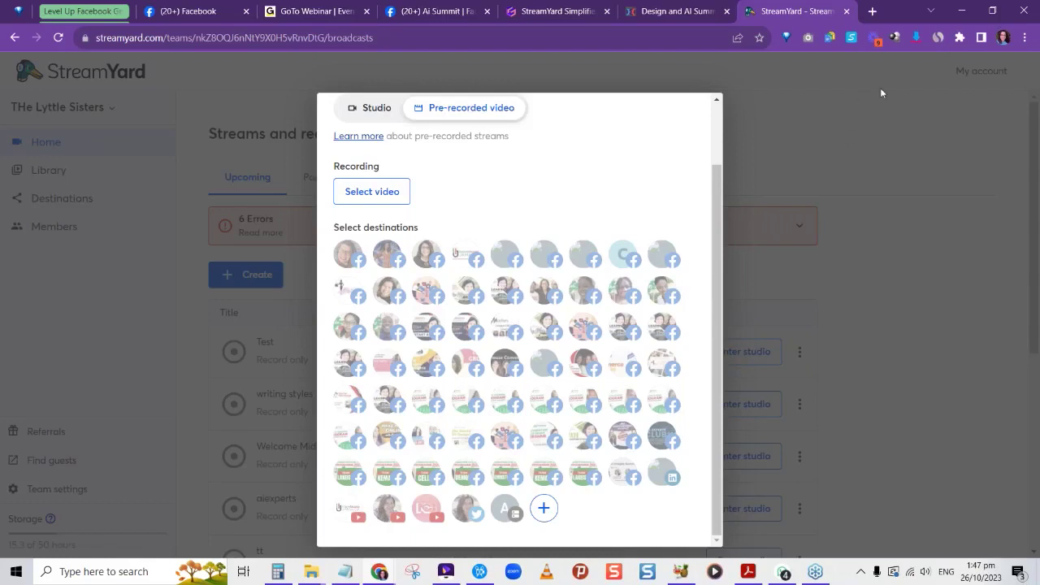
{"action": "left_click", "coordinate": [843, 138]}
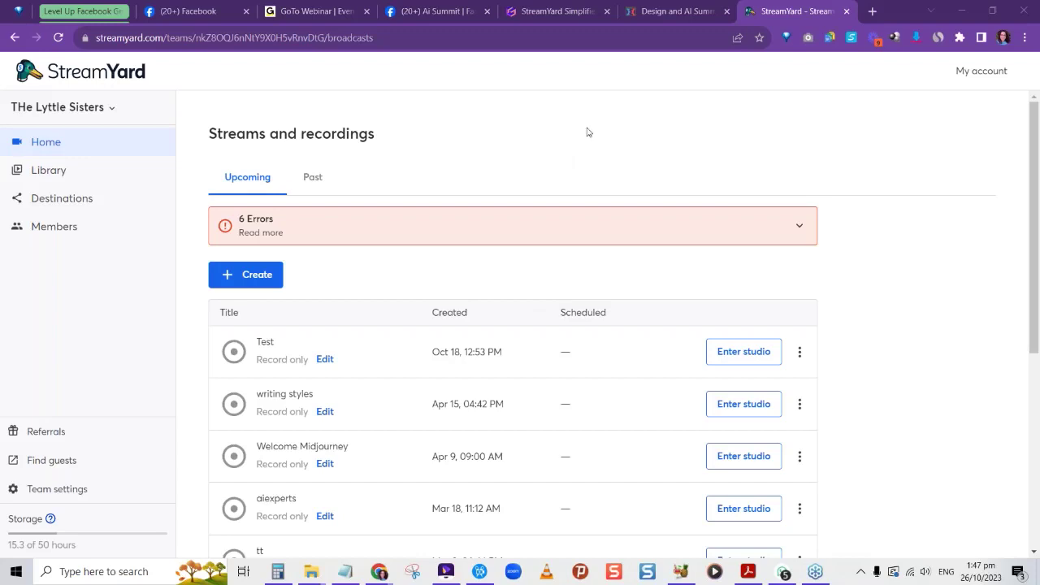
Step: Begin a new live stream from a pre-recorded video and upload Try Something New.mp4 from the Videos folder
{"action": "left_click", "coordinate": [225, 276]}
{"action": "left_click", "coordinate": [471, 176]}
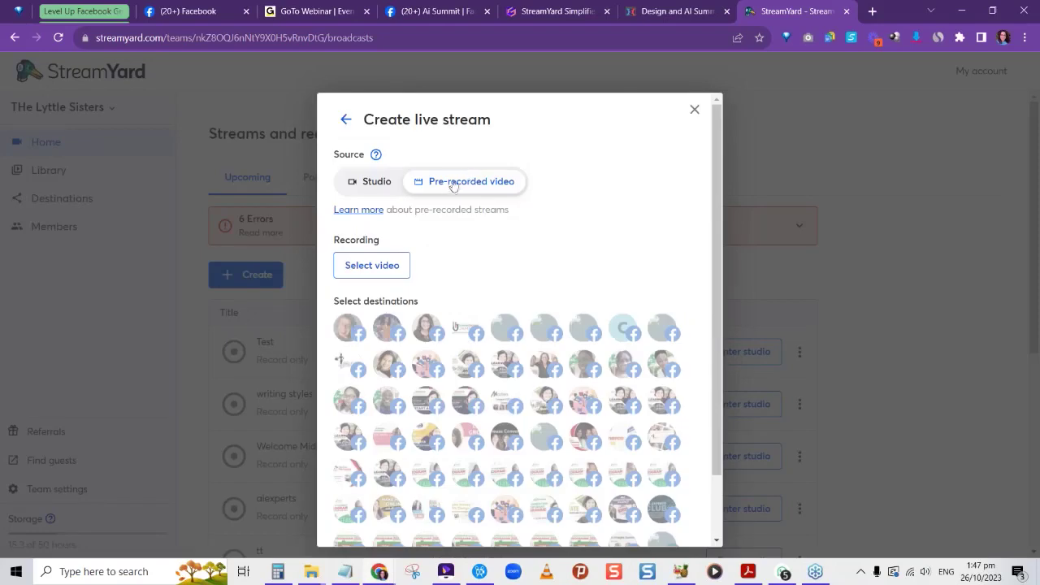
{"action": "left_click", "coordinate": [381, 271]}
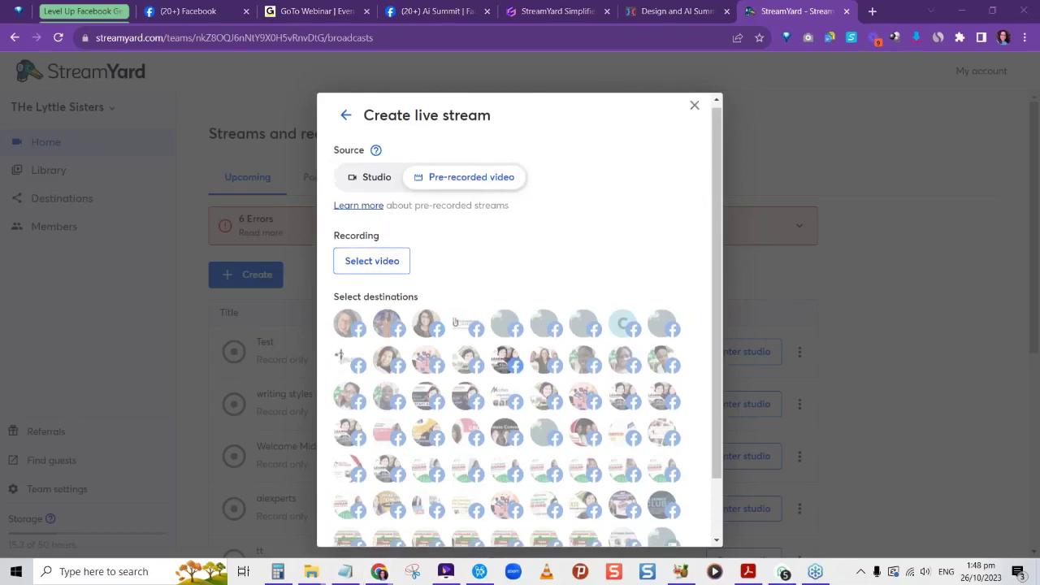
{"action": "scroll", "coordinate": [544, 381], "scroll_direction": "down", "scroll_amount": 1}
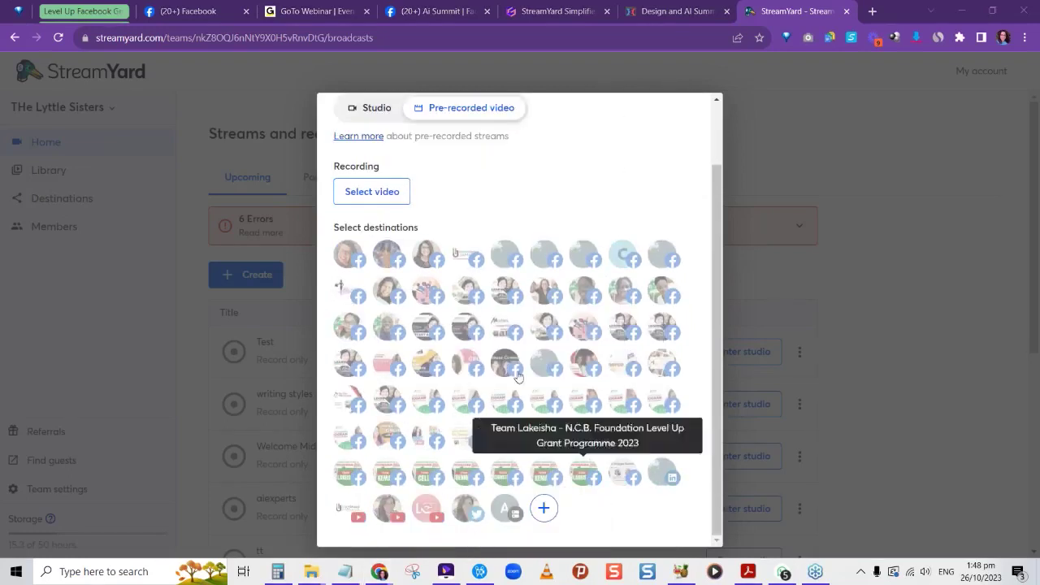
{"action": "left_click", "coordinate": [390, 191]}
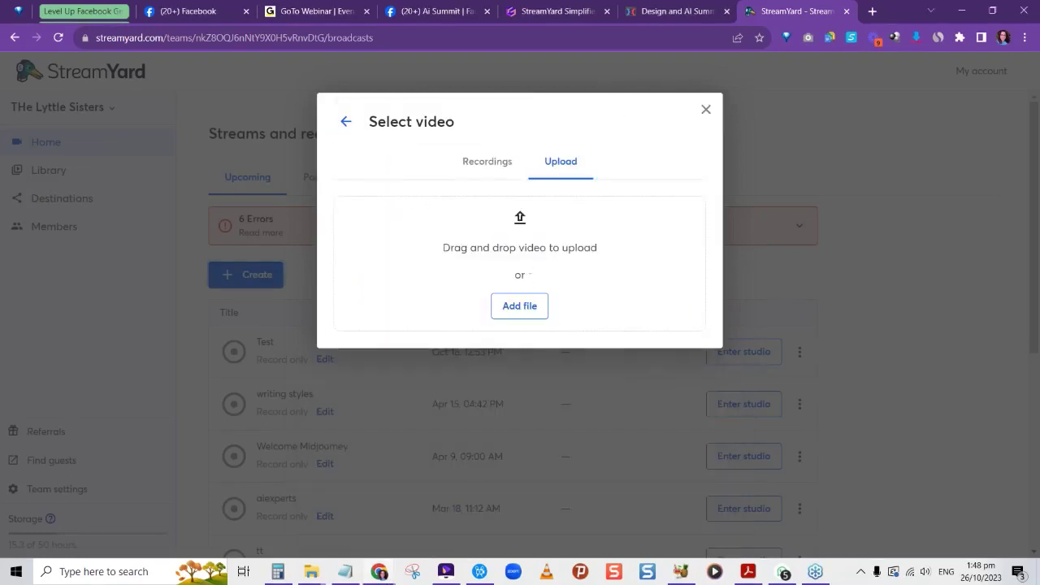
{"action": "left_click", "coordinate": [520, 306]}
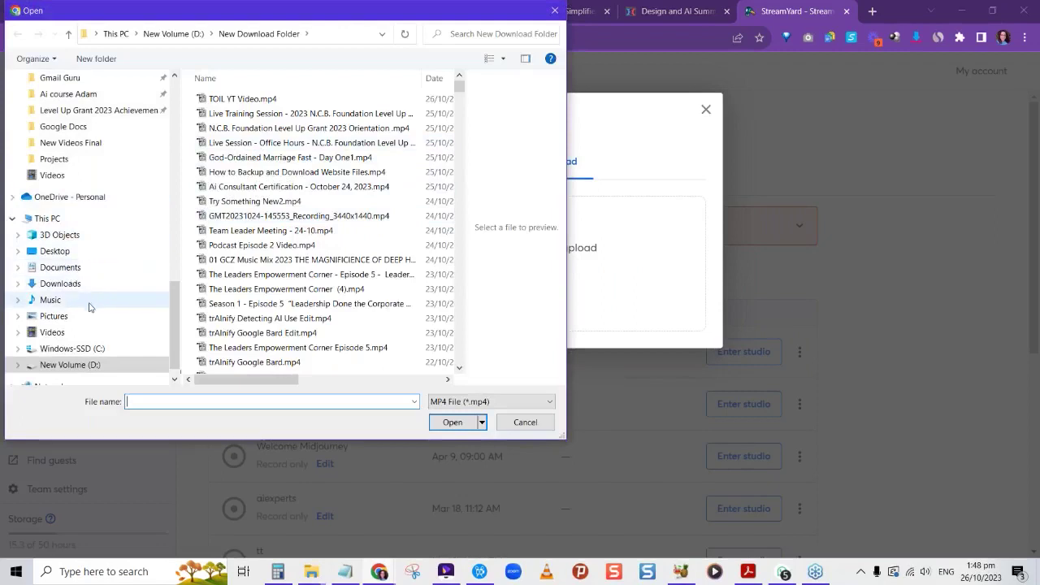
{"action": "left_click", "coordinate": [77, 176]}
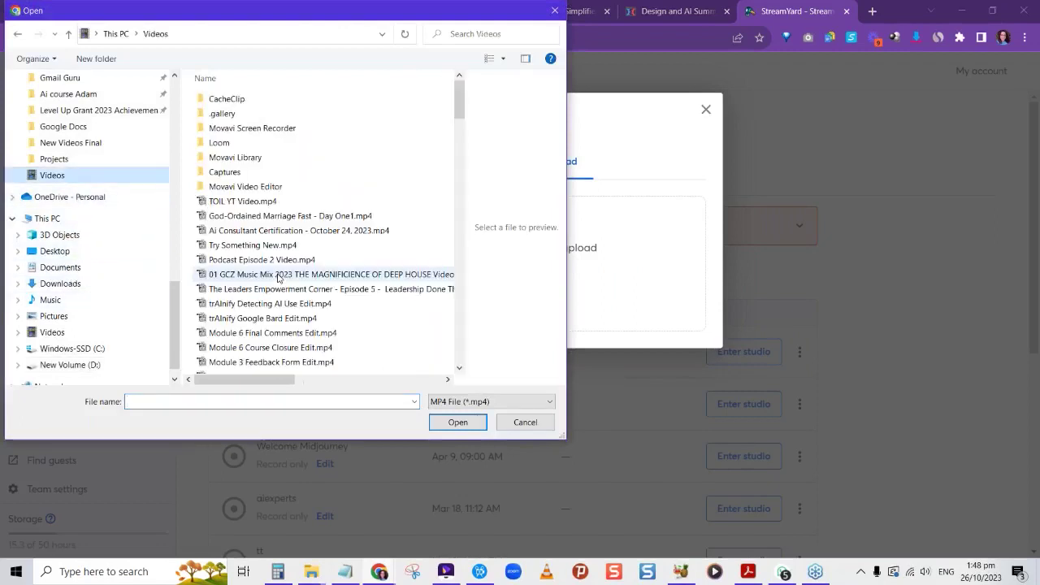
{"action": "double_click", "coordinate": [260, 245]}
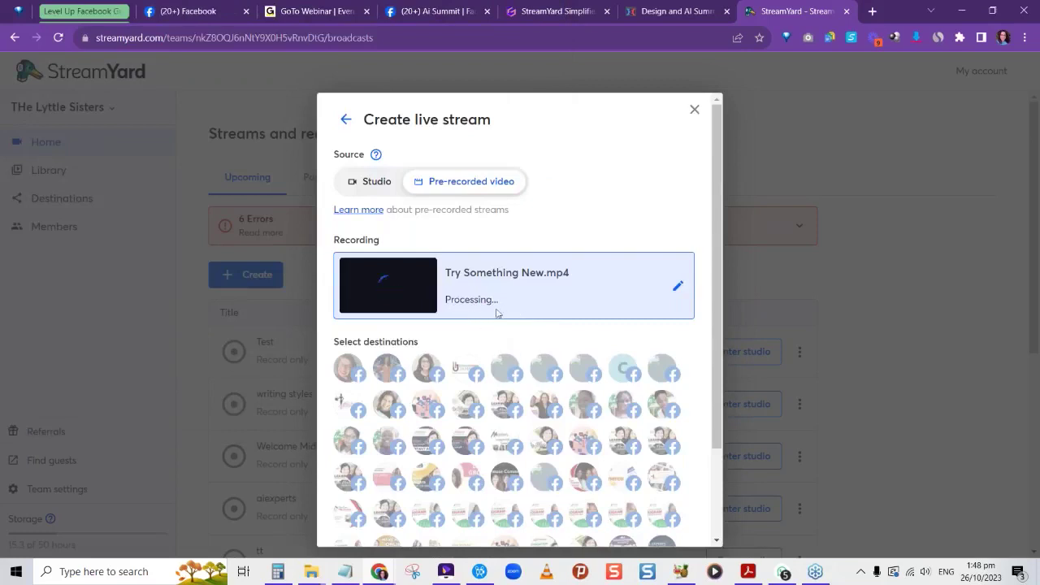
Step: Choose the Facebook group listed just before the LinkedIn destination and set the start time to today at 04:00 PM
{"action": "scroll", "coordinate": [462, 221], "scroll_direction": "down", "scroll_amount": 2}
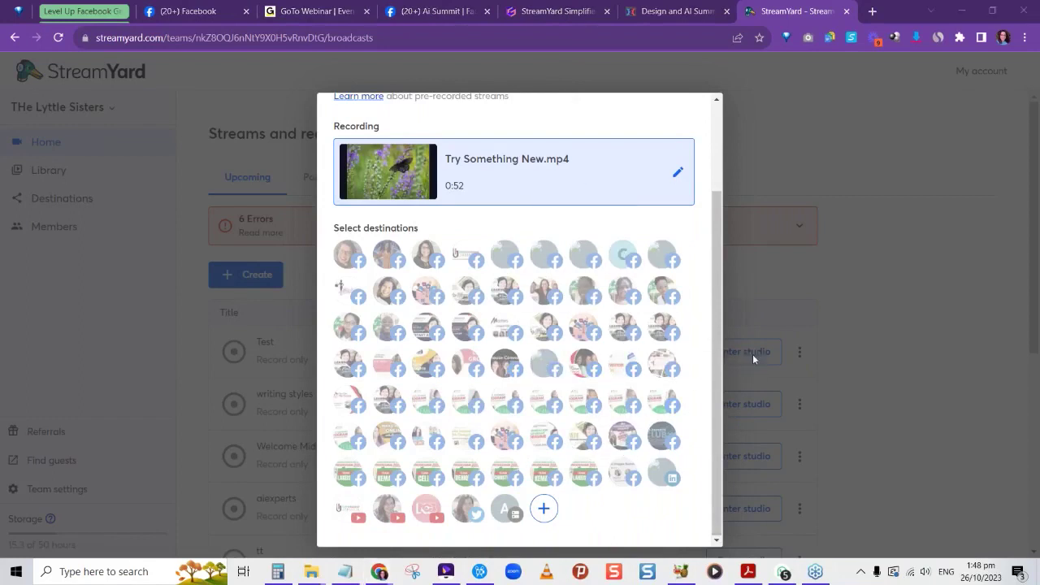
{"action": "left_click", "coordinate": [628, 476]}
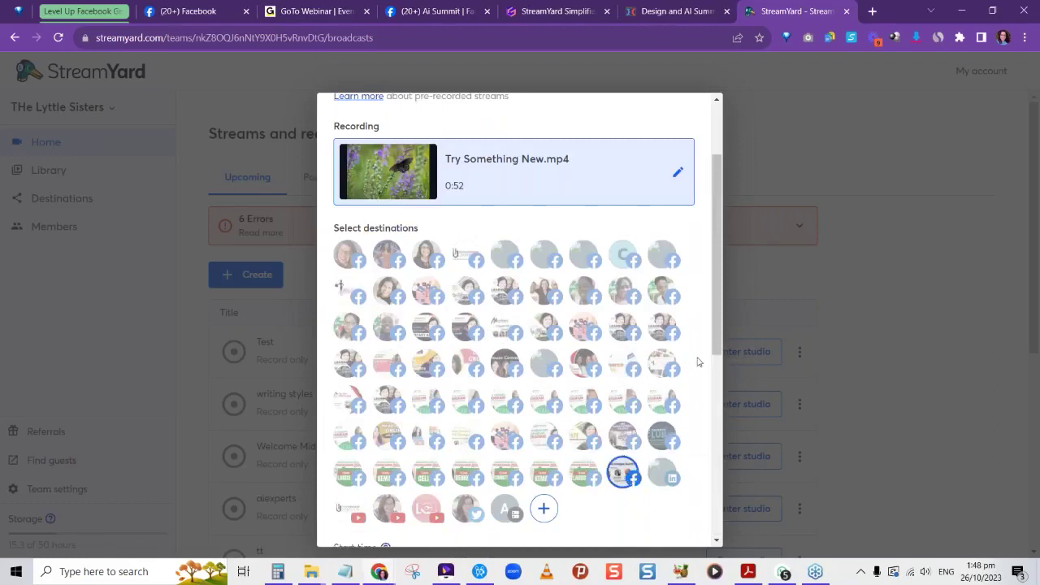
{"action": "scroll", "coordinate": [697, 368], "scroll_direction": "down", "scroll_amount": 3}
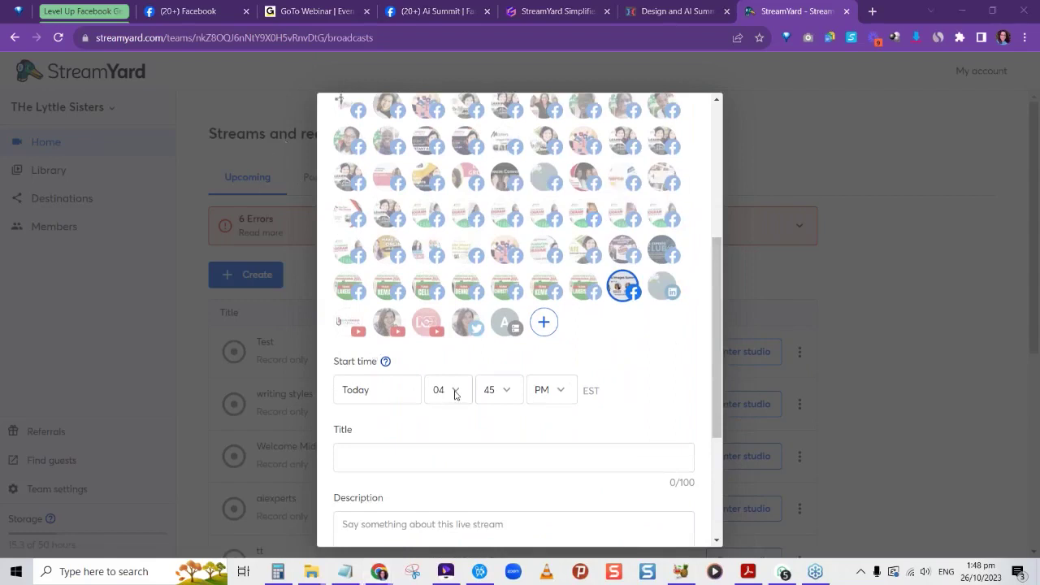
{"action": "scroll", "coordinate": [455, 393], "scroll_direction": "down", "scroll_amount": 2}
{"action": "scroll", "coordinate": [454, 400], "scroll_direction": "down", "scroll_amount": 2}
{"action": "scroll", "coordinate": [455, 400], "scroll_direction": "up", "scroll_amount": 1}
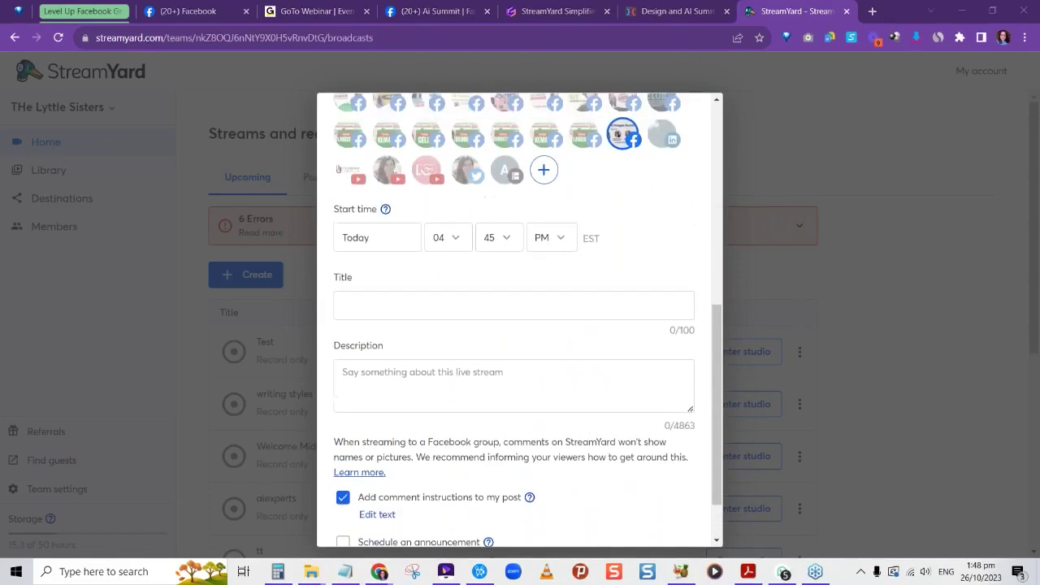
{"action": "left_click", "coordinate": [458, 239]}
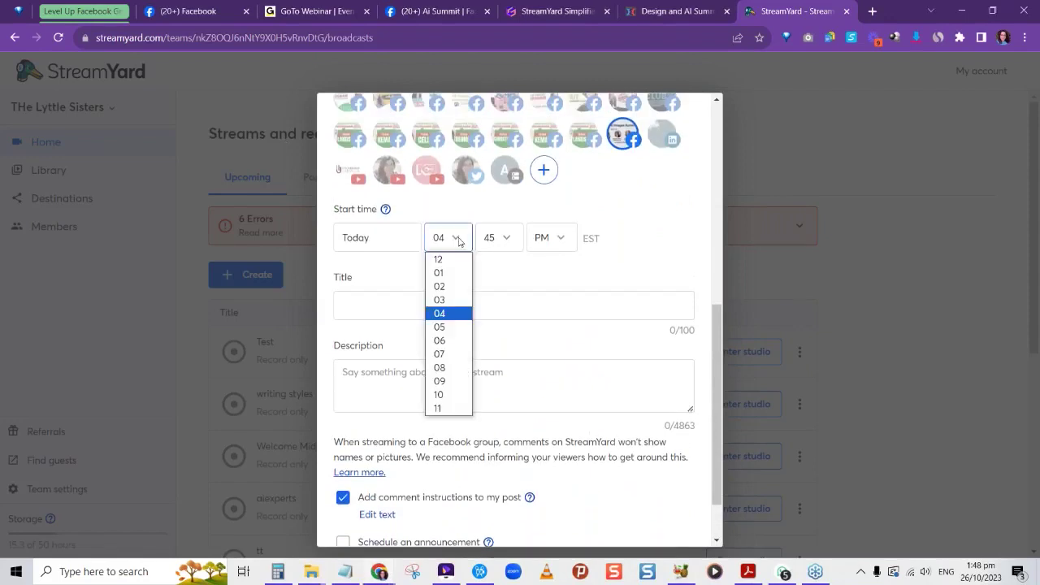
{"action": "left_click", "coordinate": [503, 237]}
{"action": "left_click", "coordinate": [492, 263]}
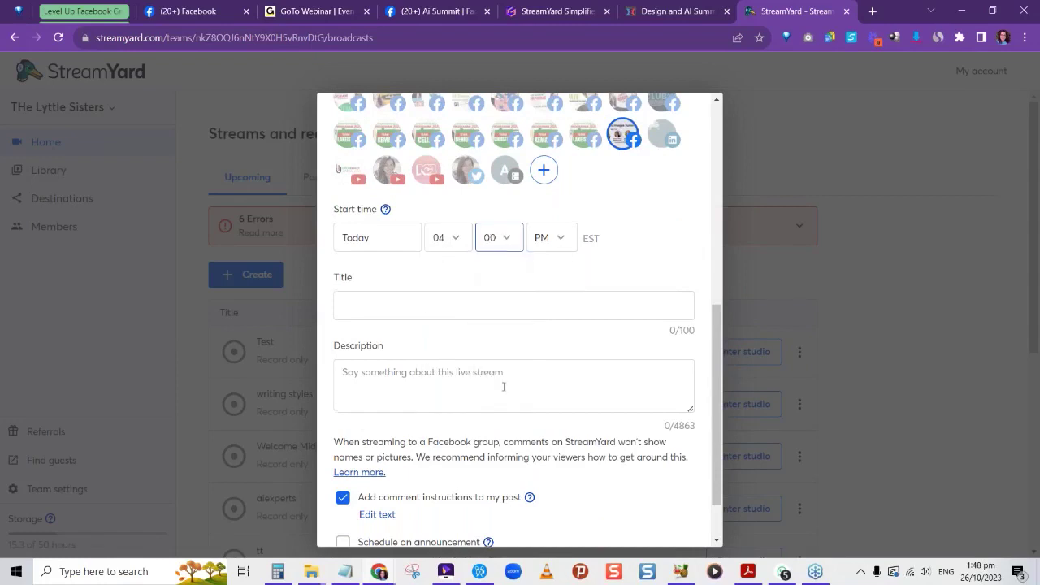
Step: Enable the scheduled announcement for the pre-recorded live stream
{"action": "scroll", "coordinate": [503, 387], "scroll_direction": "down", "scroll_amount": 1}
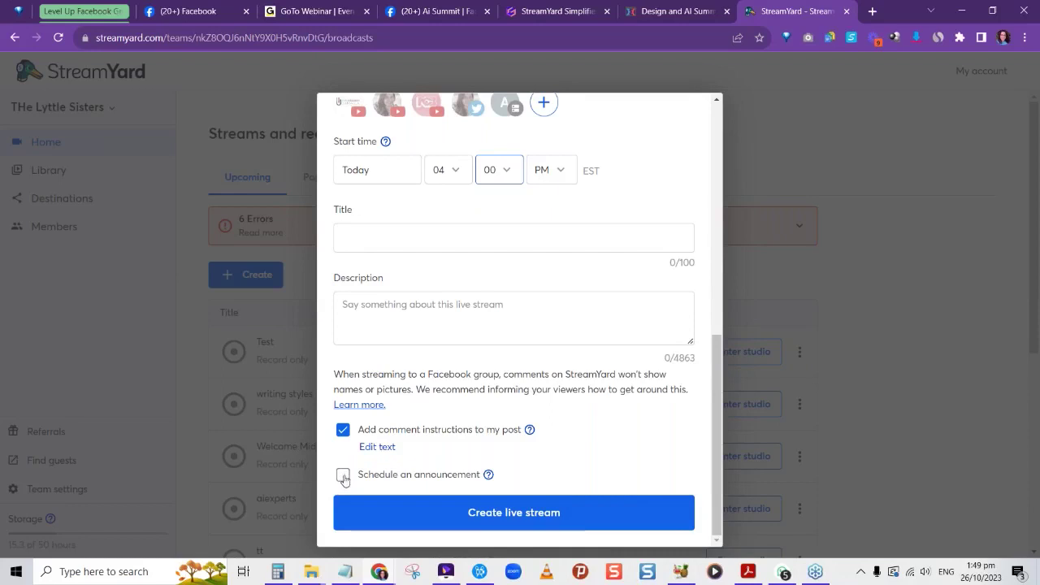
{"action": "left_click", "coordinate": [343, 476]}
{"action": "scroll", "coordinate": [479, 482], "scroll_direction": "down", "scroll_amount": 2}
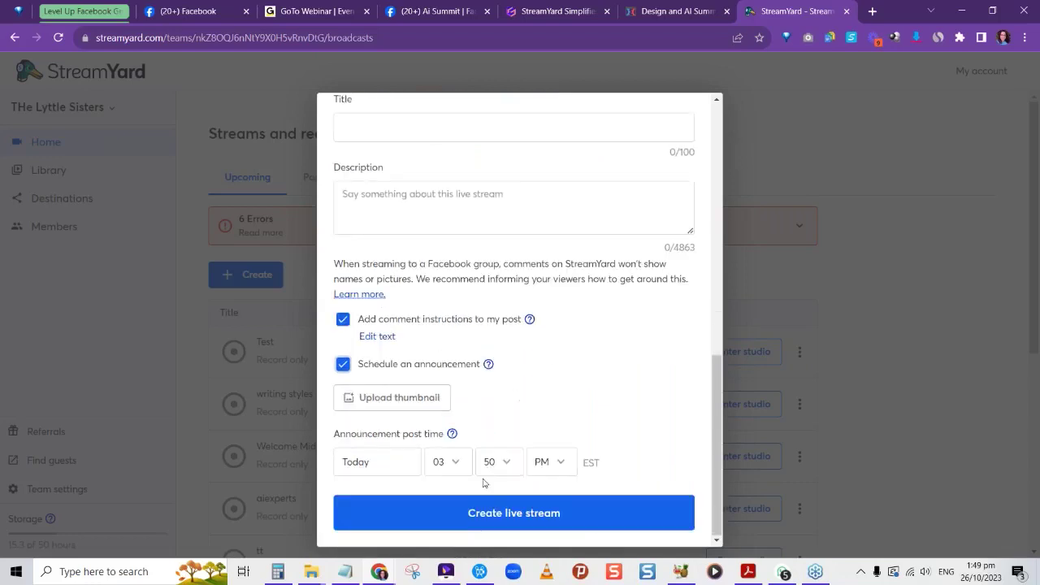
Step: Upload the Live Session Main Training image from New Download Folder as the announcement thumbnail and apply it at its default position
{"action": "left_click", "coordinate": [421, 403]}
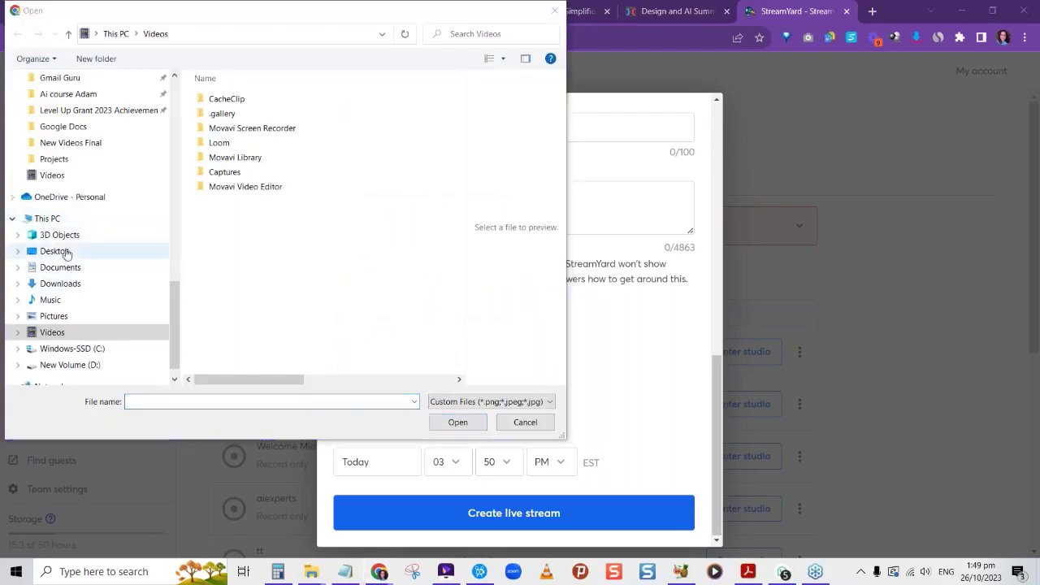
{"action": "scroll", "coordinate": [66, 228], "scroll_direction": "up", "scroll_amount": 1}
{"action": "scroll", "coordinate": [66, 224], "scroll_direction": "up", "scroll_amount": 7}
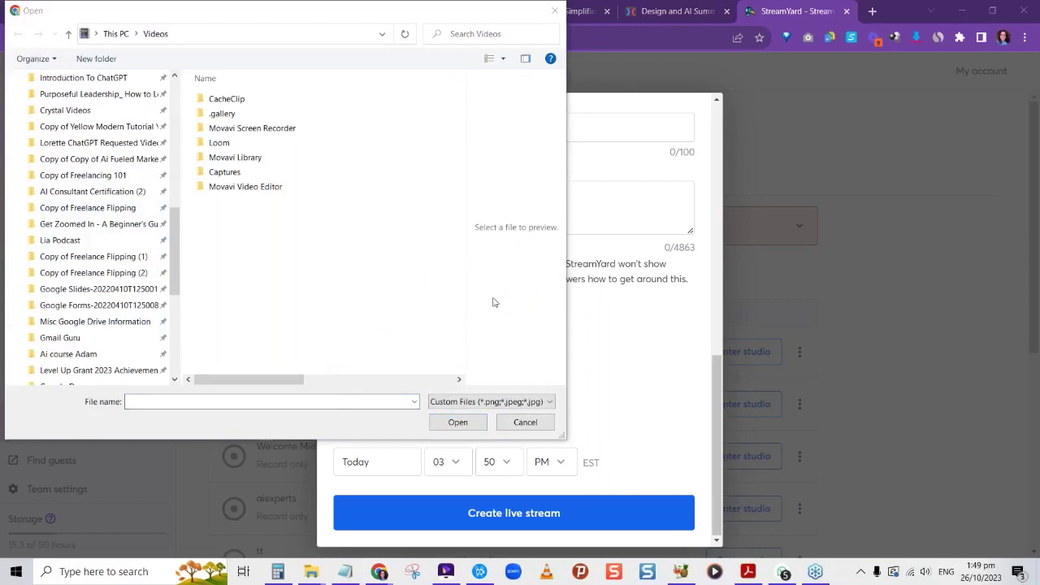
{"action": "scroll", "coordinate": [91, 167], "scroll_direction": "up", "scroll_amount": 5}
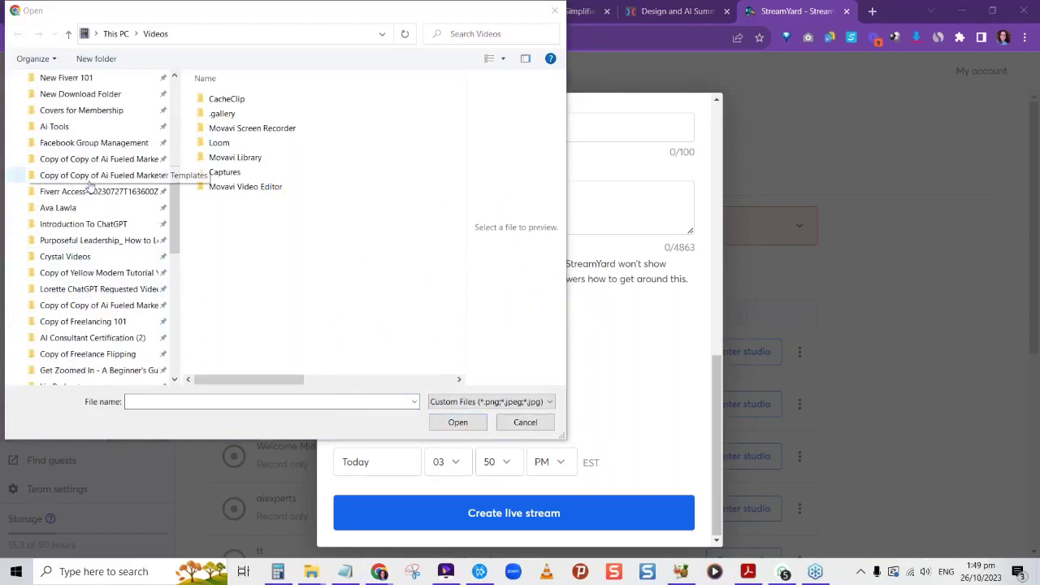
{"action": "left_click", "coordinate": [85, 127]}
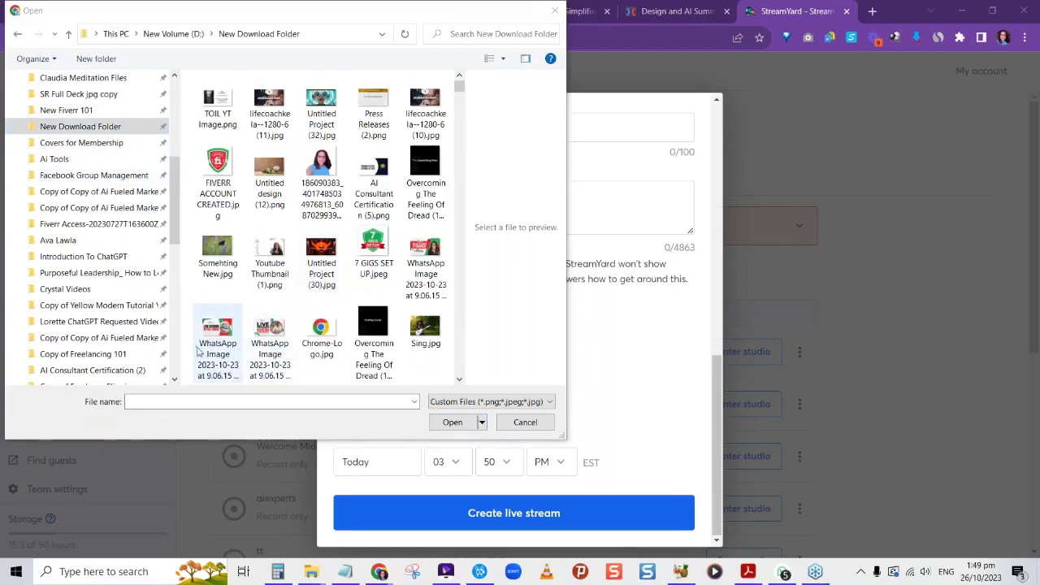
{"action": "double_click", "coordinate": [272, 349]}
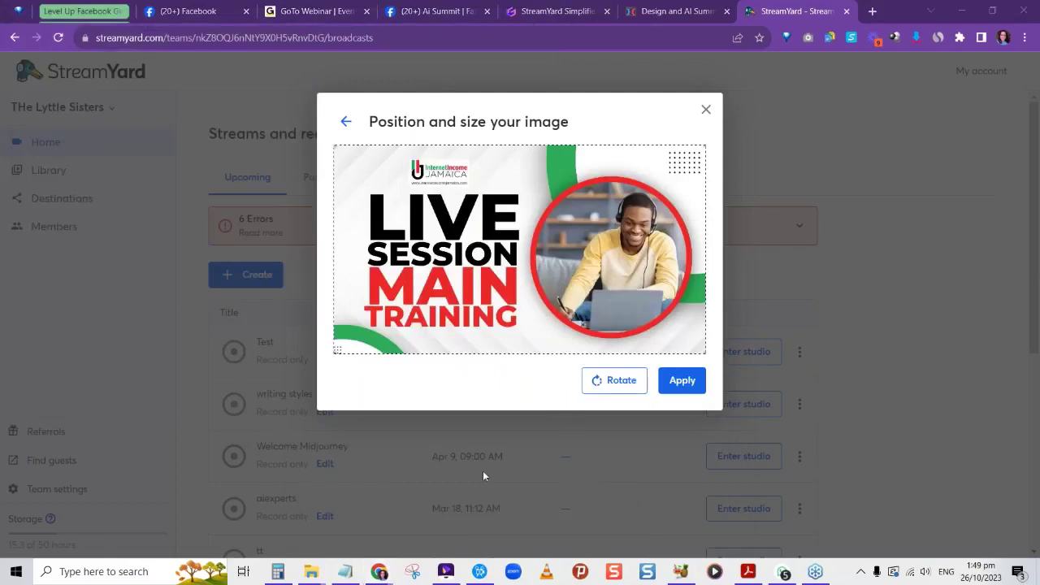
{"action": "left_click", "coordinate": [685, 382]}
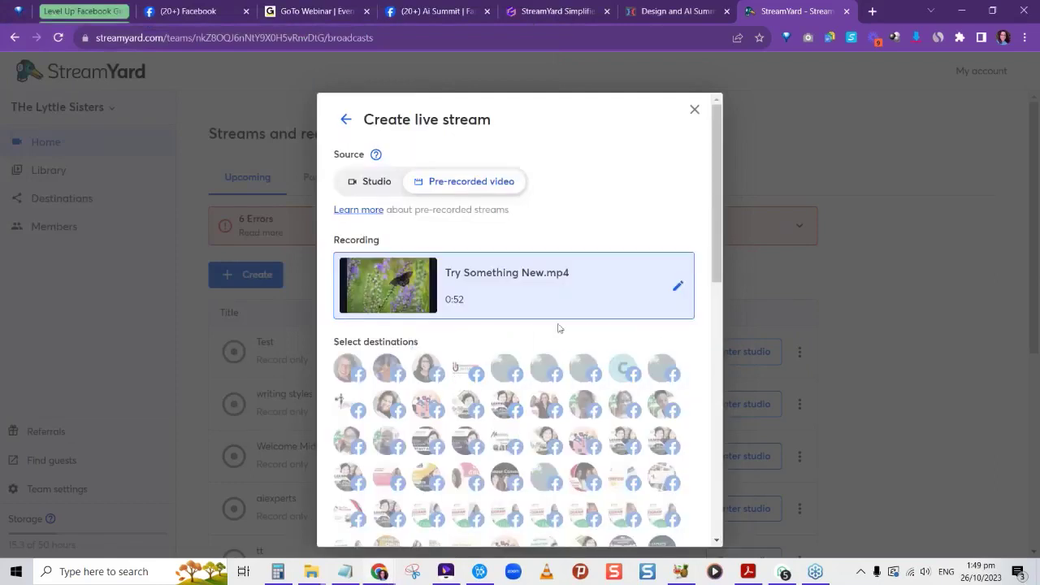
Step: Set the pre-recorded live stream's start time to 07:00 PM today
{"action": "scroll", "coordinate": [559, 328], "scroll_direction": "down", "scroll_amount": 10}
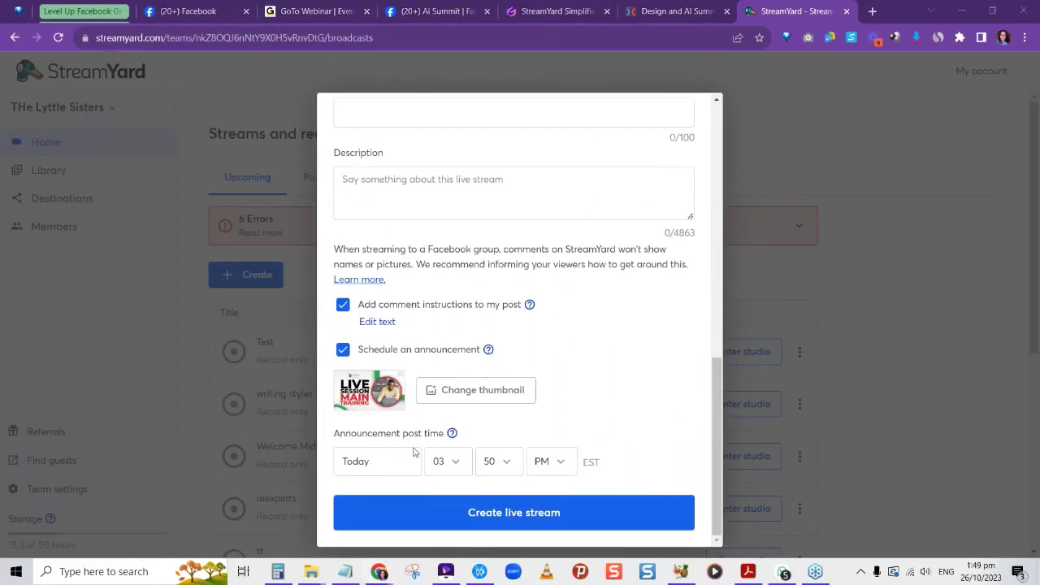
{"action": "scroll", "coordinate": [412, 451], "scroll_direction": "up", "scroll_amount": 5}
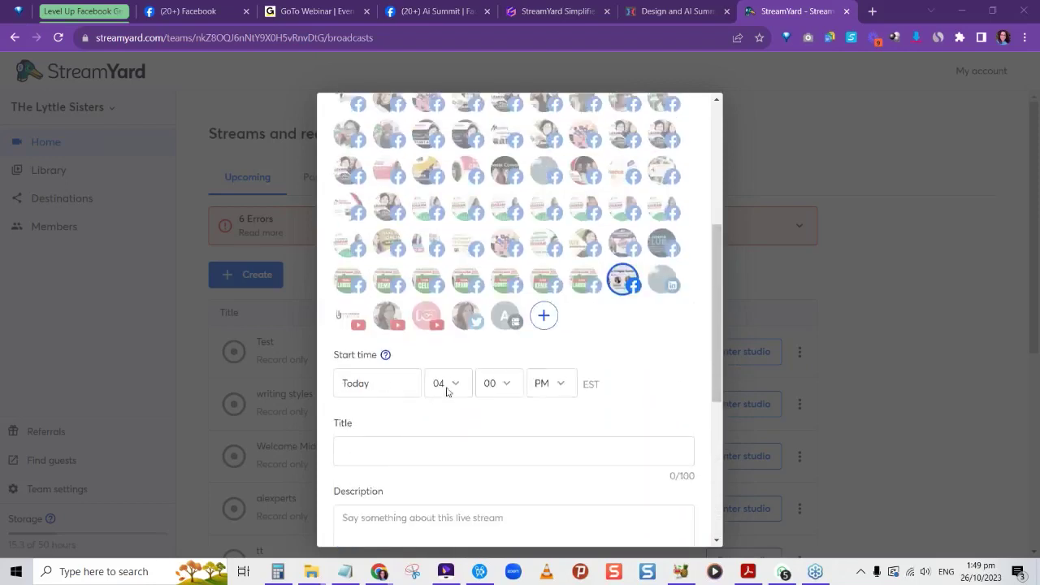
{"action": "scroll", "coordinate": [446, 391], "scroll_direction": "down", "scroll_amount": 5}
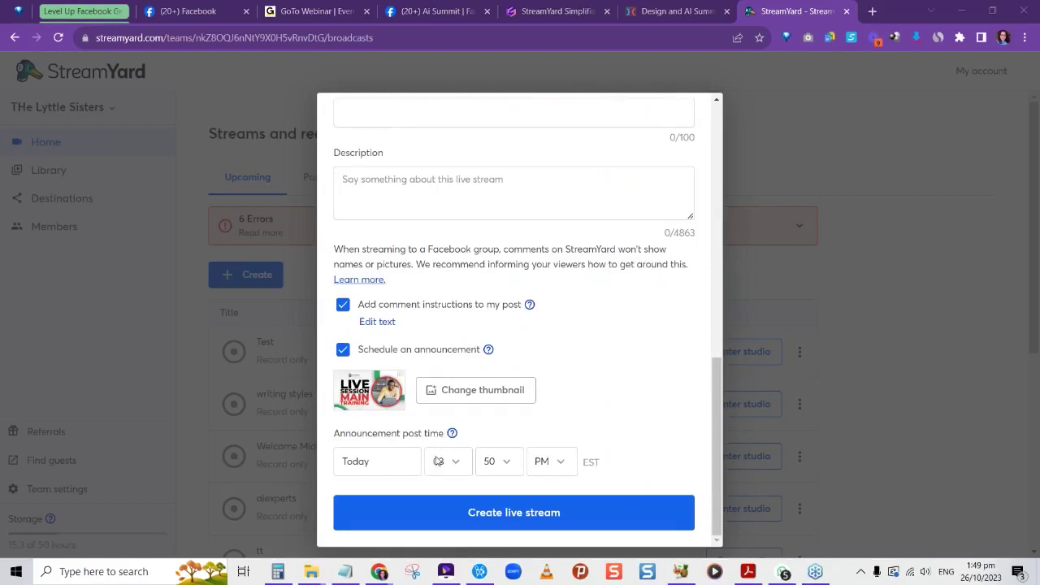
{"action": "scroll", "coordinate": [438, 461], "scroll_direction": "up", "scroll_amount": 5}
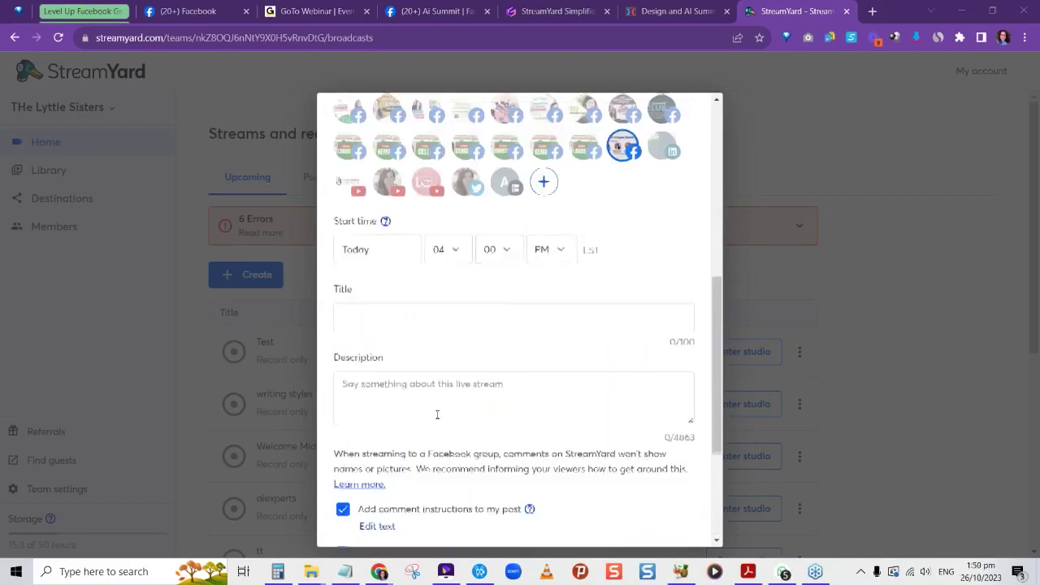
{"action": "left_click", "coordinate": [460, 317]}
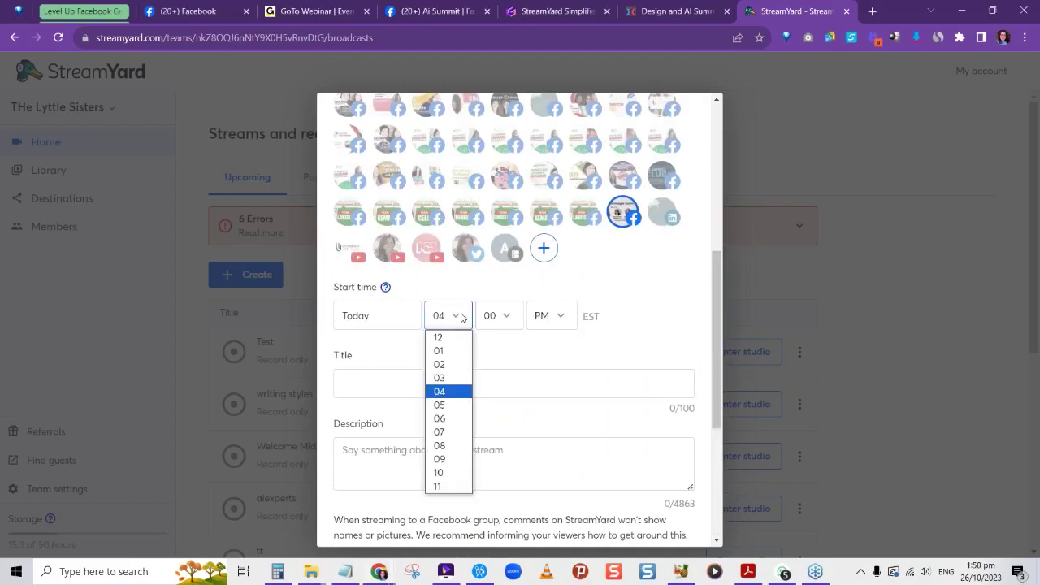
{"action": "left_click", "coordinate": [449, 433]}
Step: Set the announcement post time to 03:00 PM today and check it against the stream's start time
{"action": "scroll", "coordinate": [455, 455], "scroll_direction": "down", "scroll_amount": 5}
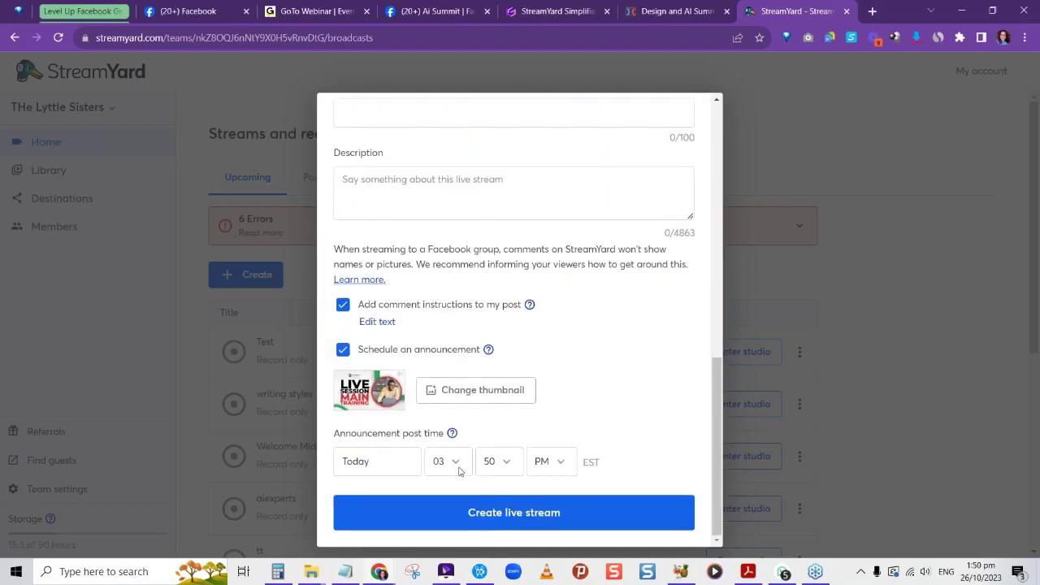
{"action": "left_click", "coordinate": [455, 461]}
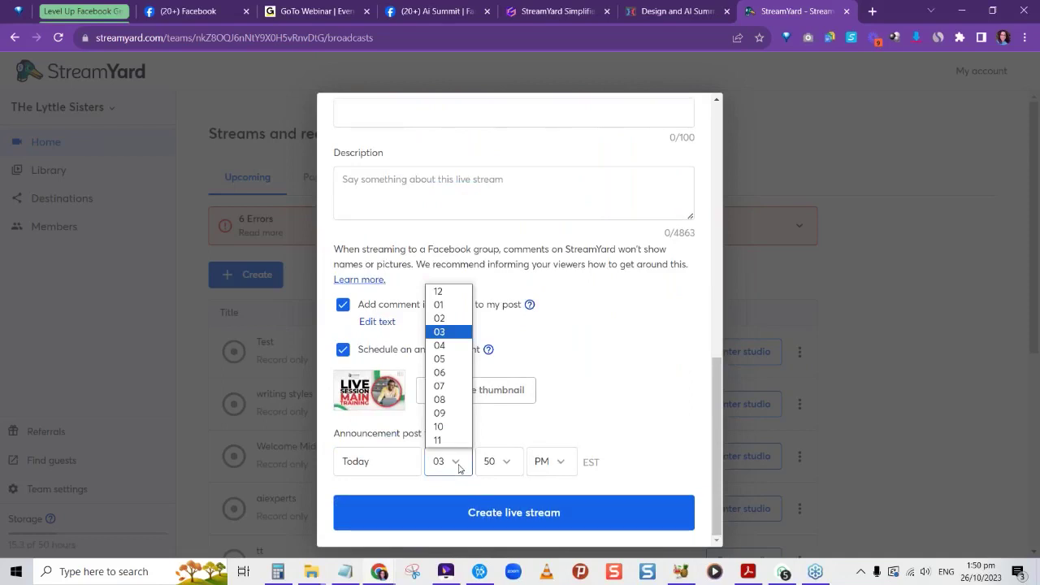
{"action": "left_click", "coordinate": [443, 331]}
{"action": "left_click", "coordinate": [513, 463]}
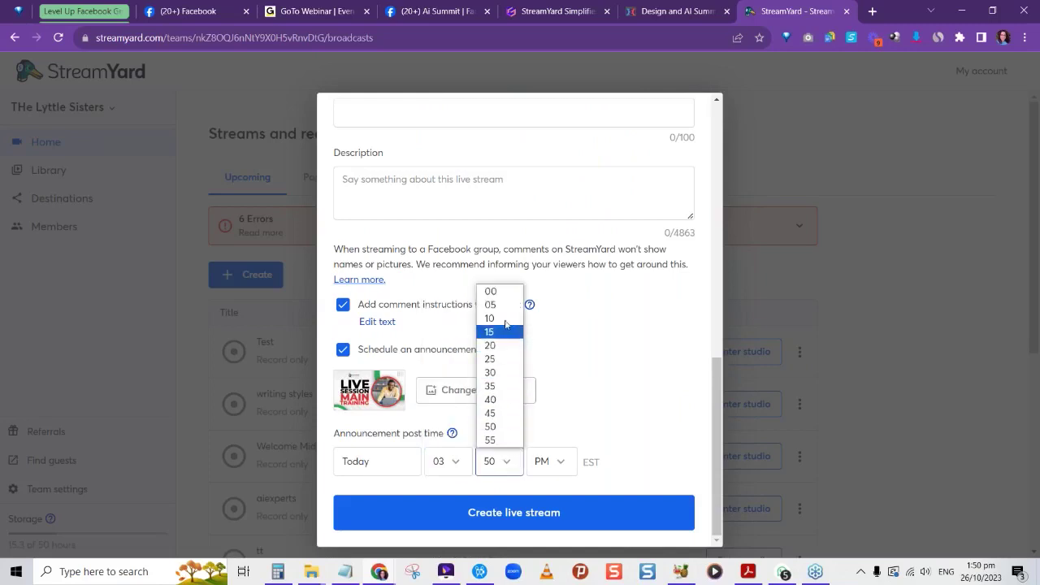
{"action": "left_click", "coordinate": [491, 291]}
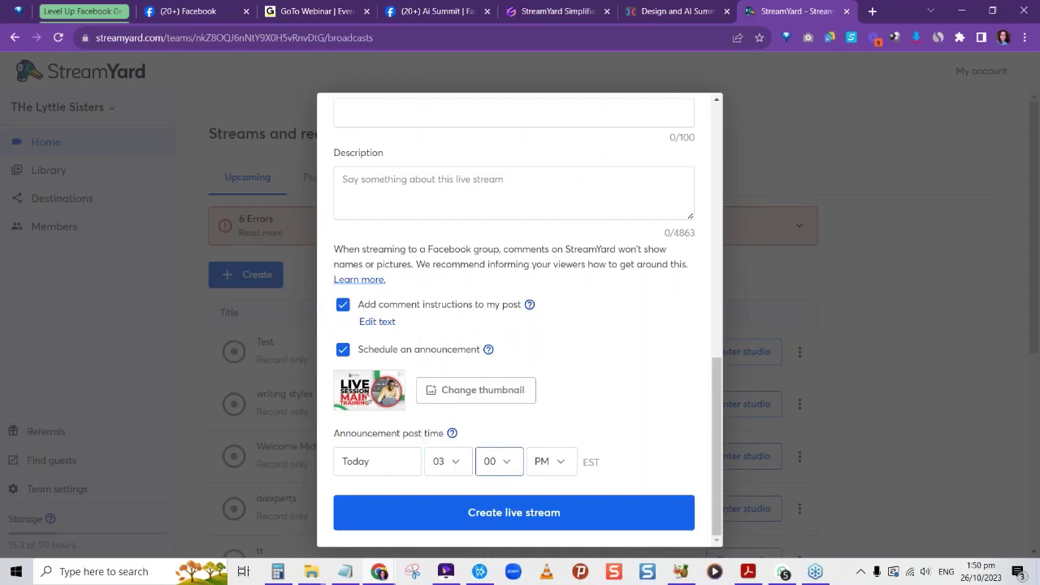
{"action": "scroll", "coordinate": [411, 423], "scroll_direction": "up", "scroll_amount": 3}
{"action": "scroll", "coordinate": [412, 423], "scroll_direction": "down", "scroll_amount": 3}
{"action": "scroll", "coordinate": [492, 451], "scroll_direction": "up", "scroll_amount": 5}
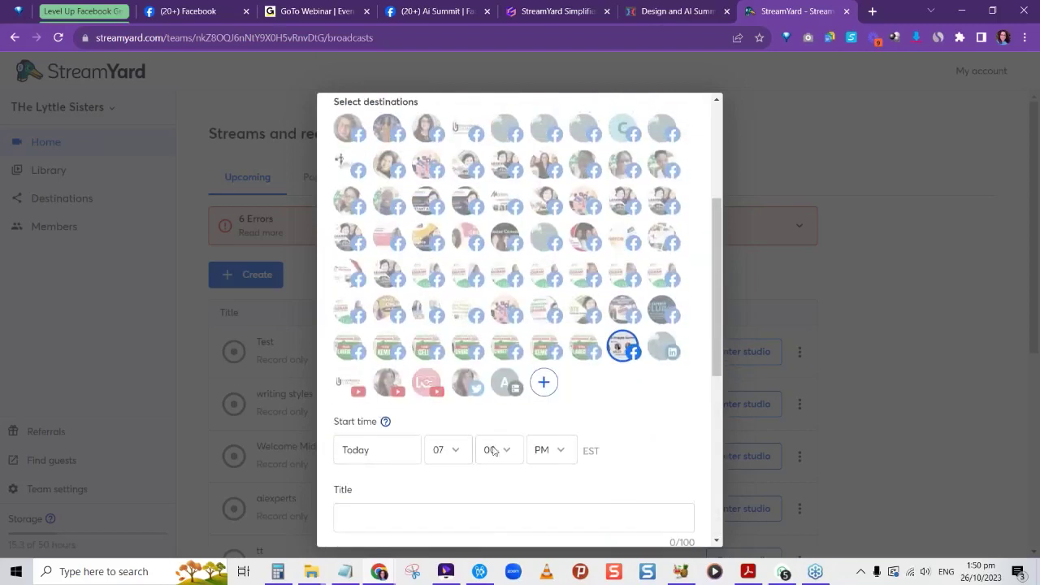
{"action": "scroll", "coordinate": [493, 451], "scroll_direction": "down", "scroll_amount": 5}
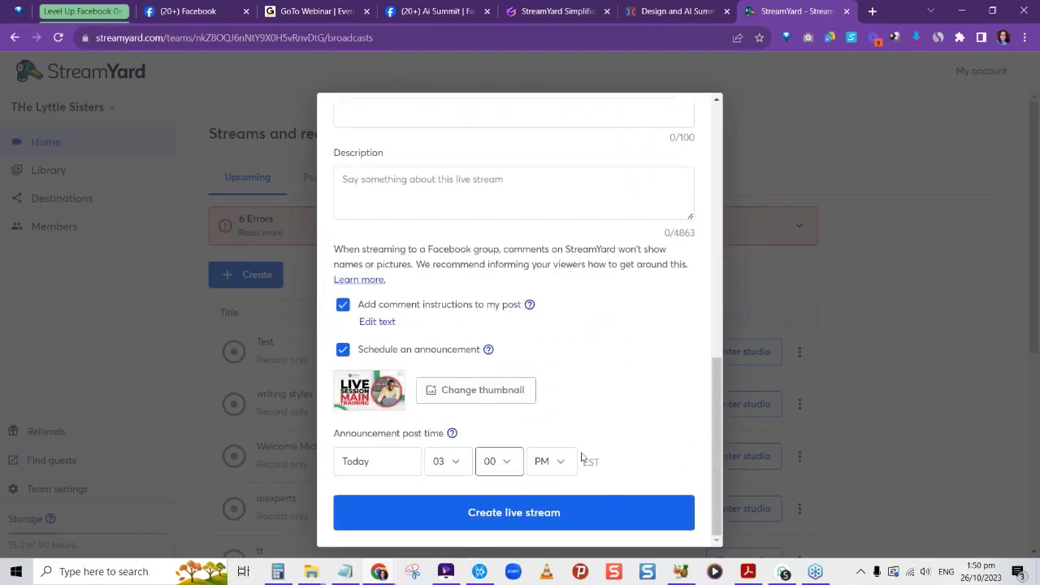
Step: Enter Testing as the stream's title and create the scheduled pre-recorded live stream
{"action": "left_click", "coordinate": [594, 507]}
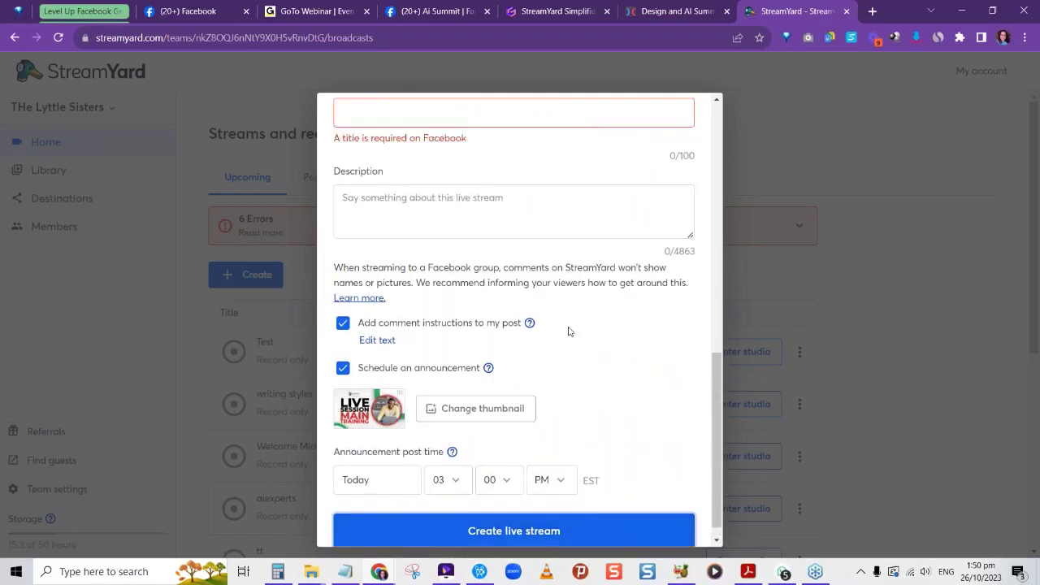
{"action": "scroll", "coordinate": [569, 331], "scroll_direction": "up", "scroll_amount": 2}
{"action": "left_click", "coordinate": [470, 257]}
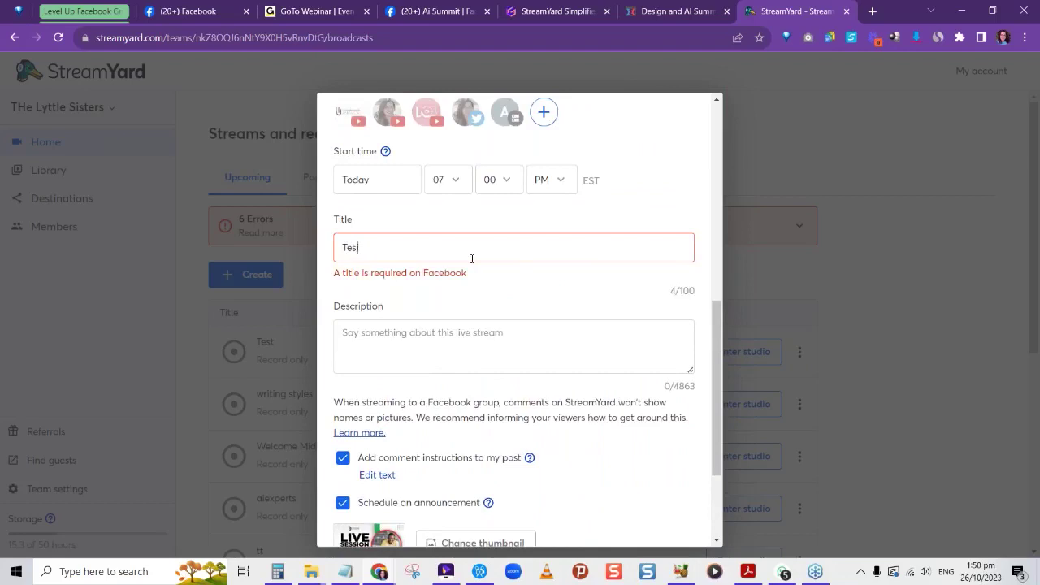
{"action": "type", "text": "Testing"}
{"action": "scroll", "coordinate": [472, 258], "scroll_direction": "down", "scroll_amount": 4}
{"action": "left_click", "coordinate": [585, 512]}
{"action": "mouse_move", "coordinate": [529, 306]}
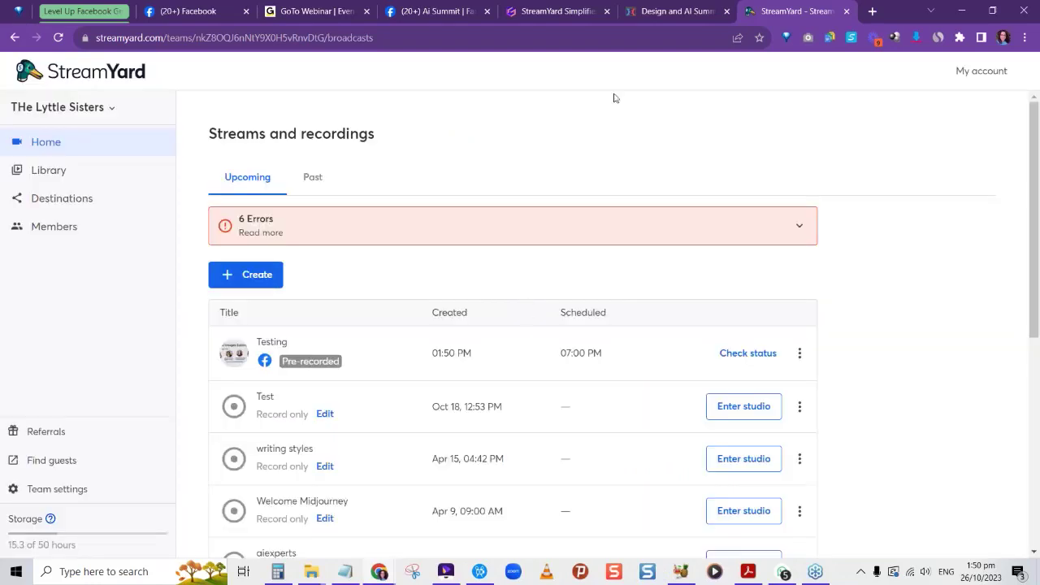
Step: Switch to the Ai Summit group on Facebook, reload its community home and examine the feed for the announcement post
{"action": "left_click", "coordinate": [415, 13]}
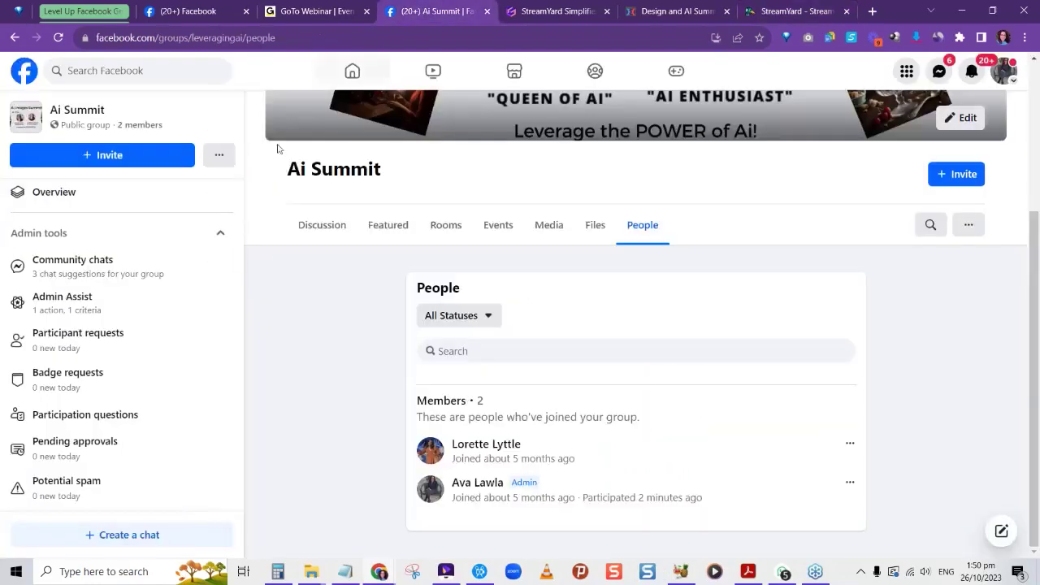
{"action": "scroll", "coordinate": [84, 202], "scroll_direction": "up", "scroll_amount": 2}
{"action": "left_click", "coordinate": [84, 230]}
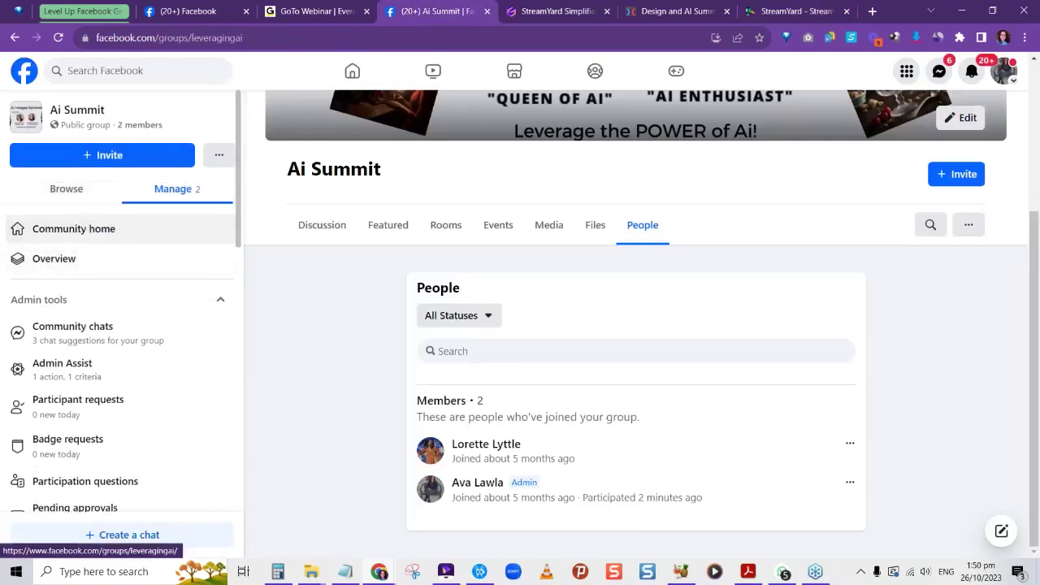
{"action": "scroll", "coordinate": [487, 325], "scroll_direction": "down", "scroll_amount": 5}
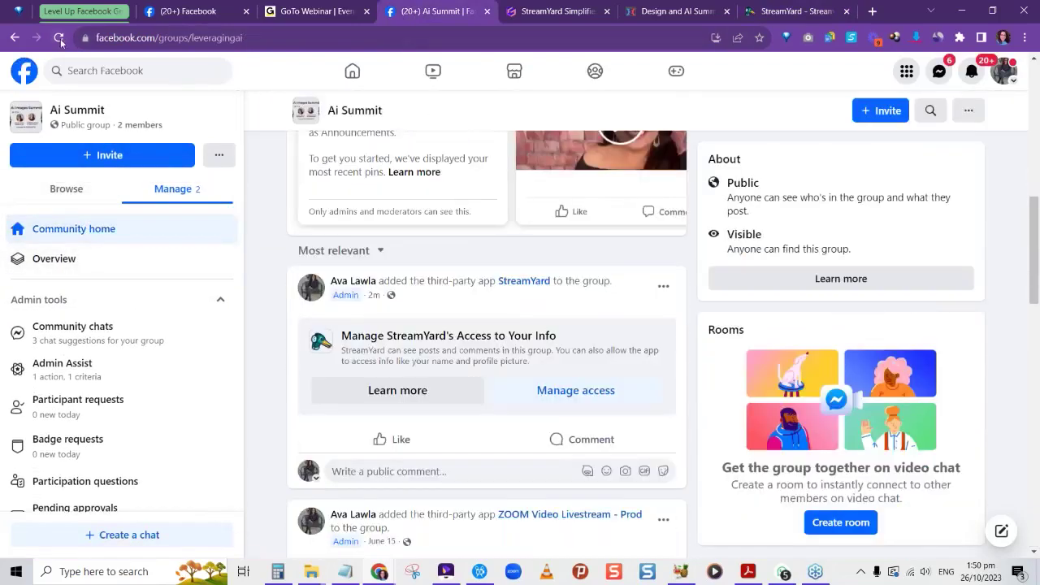
{"action": "left_click", "coordinate": [58, 38]}
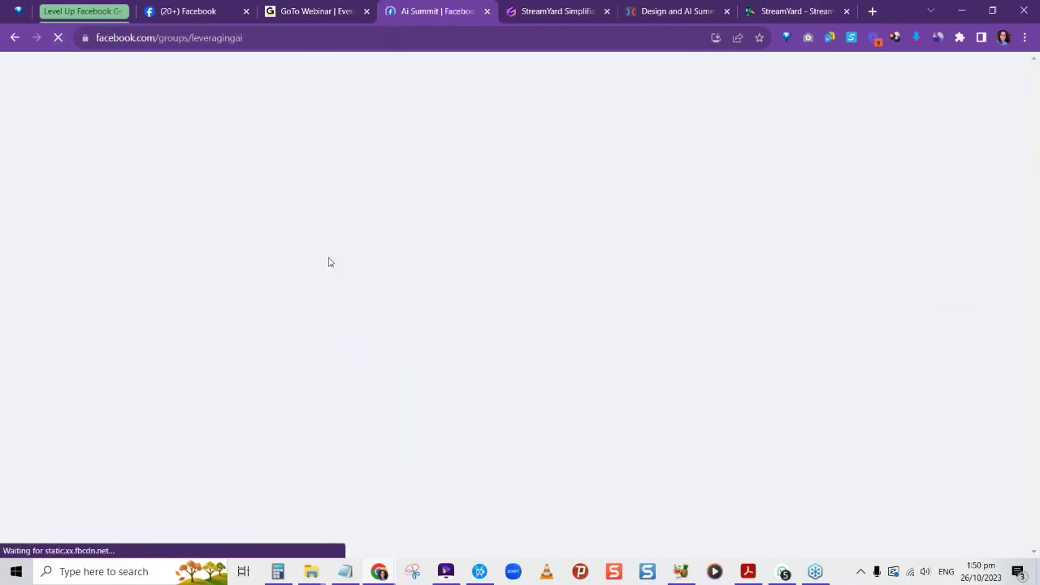
{"action": "scroll", "coordinate": [329, 292], "scroll_direction": "down", "scroll_amount": 5}
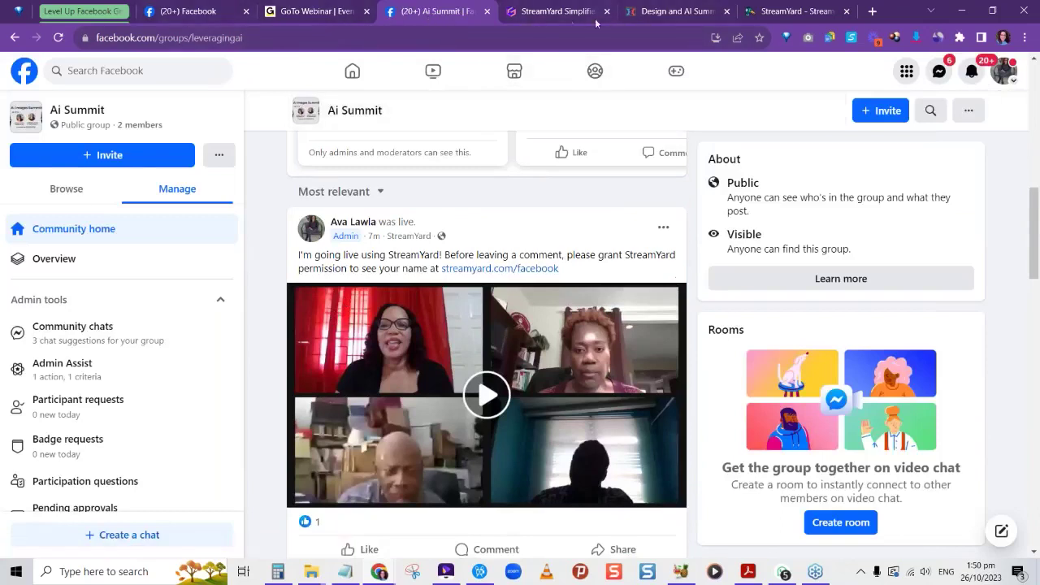
Step: Return to StreamYard, open the Testing stream for editing and review its start time, description and announcement settings
{"action": "left_click", "coordinate": [769, 14]}
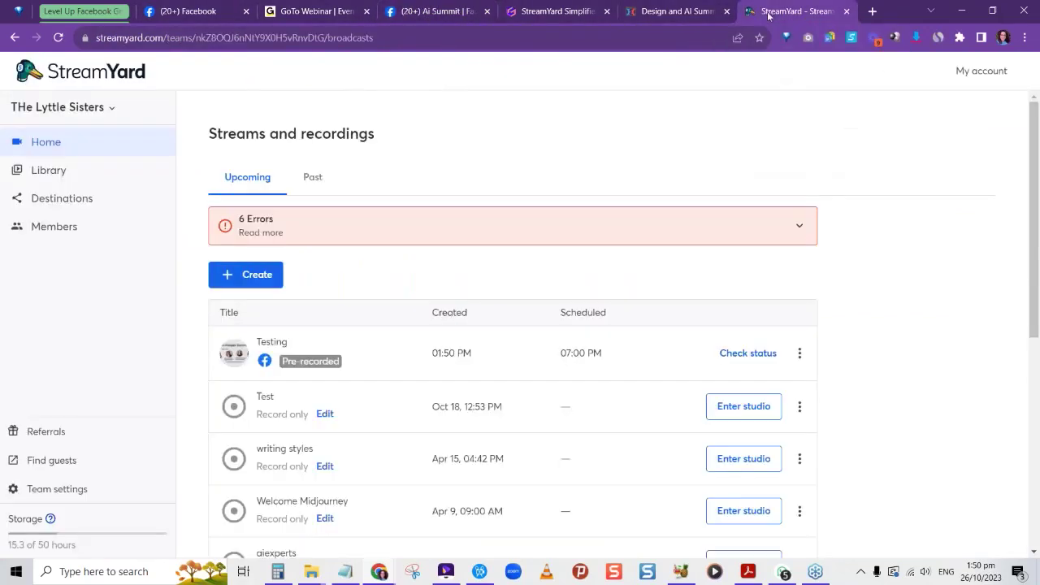
{"action": "left_click", "coordinate": [799, 353]}
{"action": "left_click", "coordinate": [738, 384]}
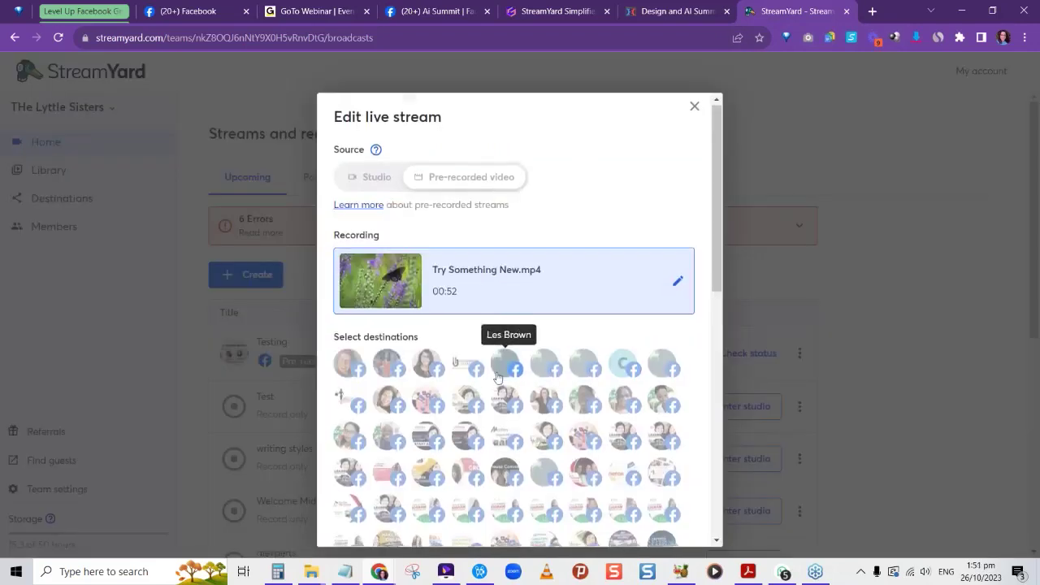
{"action": "scroll", "coordinate": [503, 349], "scroll_direction": "down", "scroll_amount": 10}
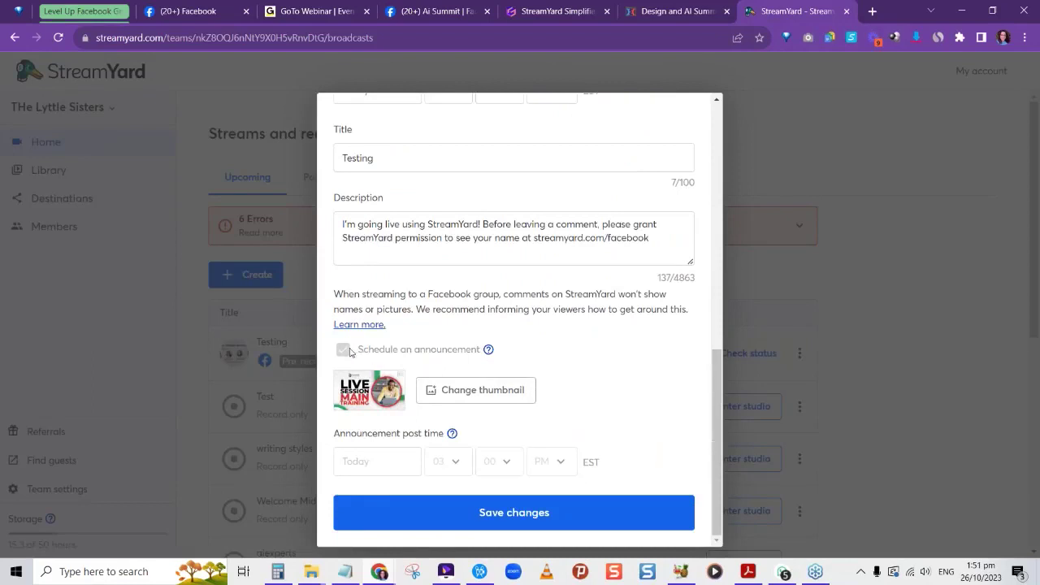
{"action": "scroll", "coordinate": [467, 361], "scroll_direction": "up", "scroll_amount": 3}
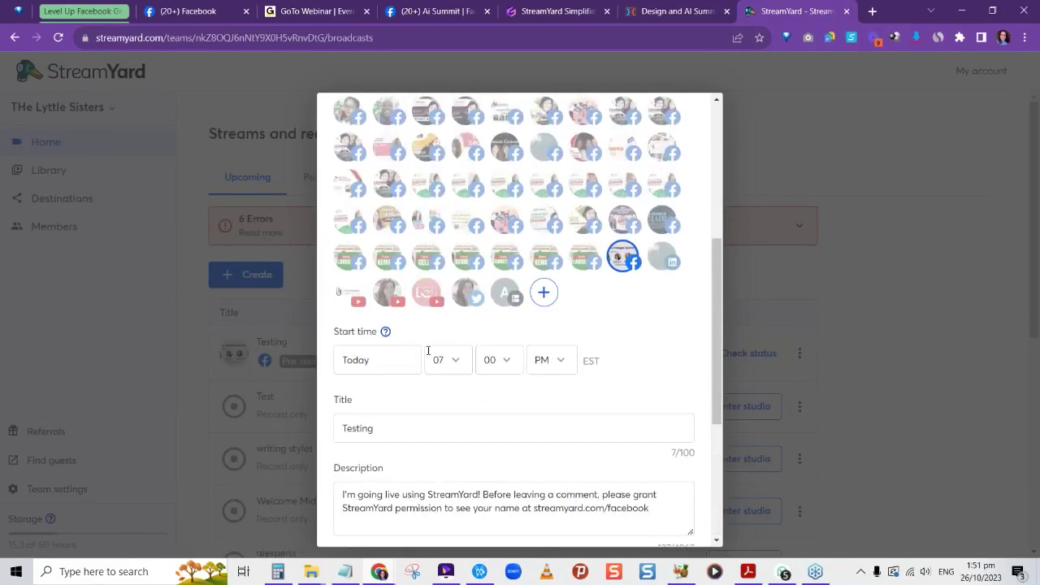
{"action": "scroll", "coordinate": [563, 349], "scroll_direction": "down", "scroll_amount": 4}
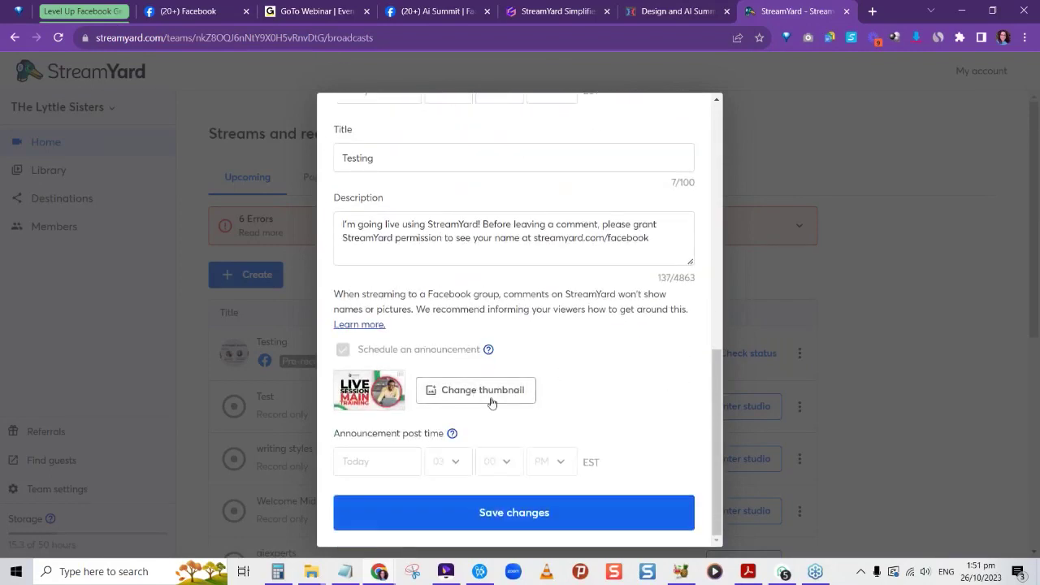
{"action": "scroll", "coordinate": [477, 396], "scroll_direction": "up", "scroll_amount": 4}
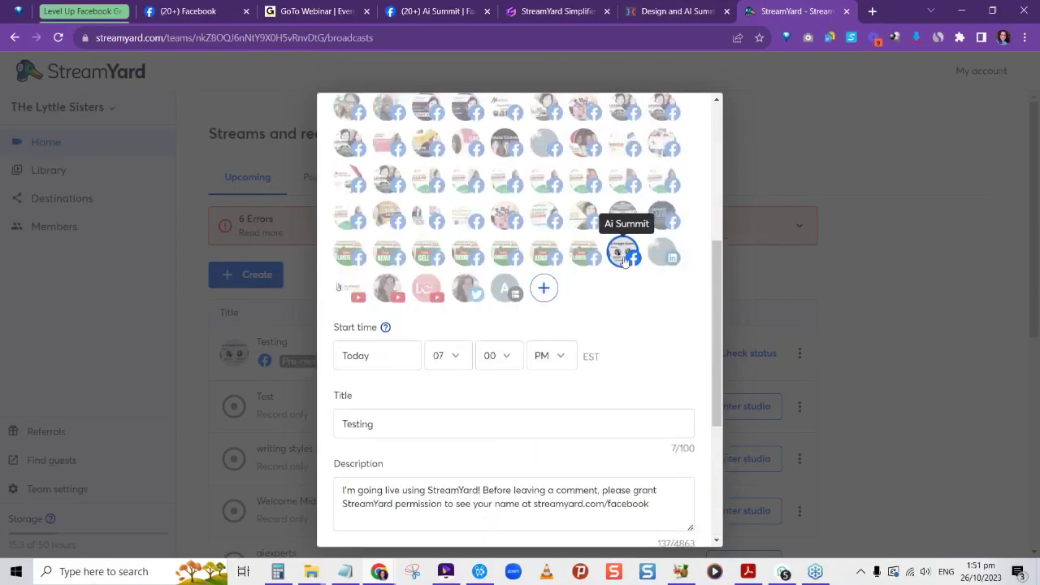
Step: Remove the Ai Summit group from the Testing stream's destinations
{"action": "left_click", "coordinate": [624, 259]}
{"action": "left_click", "coordinate": [363, 195]}
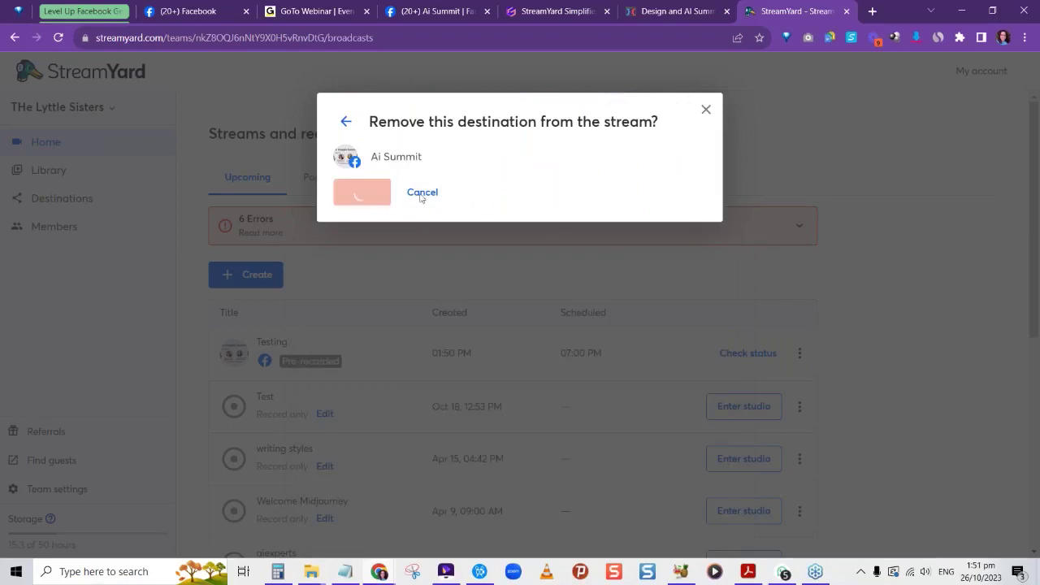
{"action": "scroll", "coordinate": [533, 345], "scroll_direction": "down", "scroll_amount": 3}
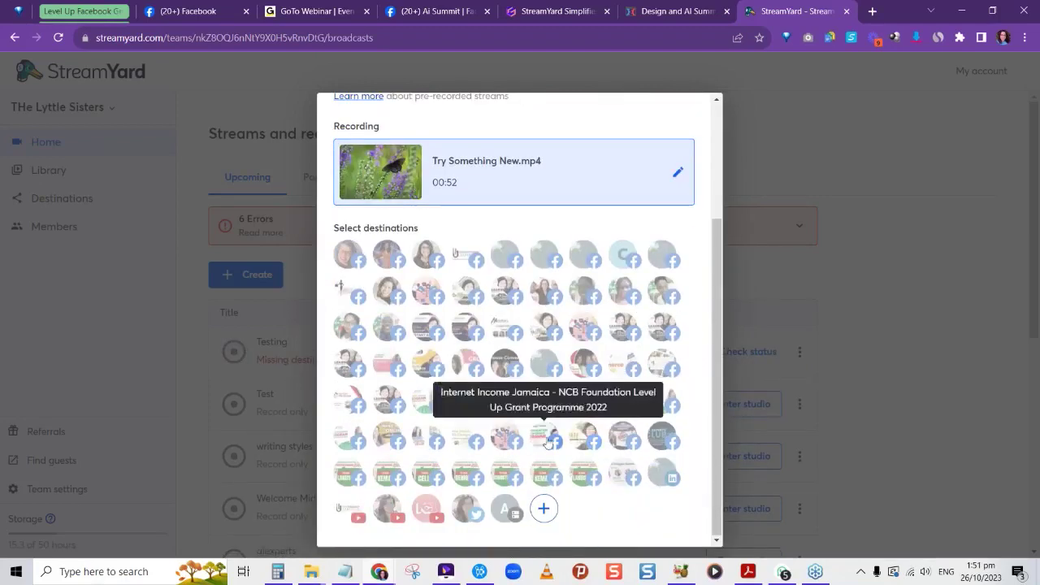
Step: Try re-adding the Ai Summit group as the Testing stream's destination, review the announcement option, and close the editor without saving
{"action": "left_click", "coordinate": [624, 480]}
{"action": "scroll", "coordinate": [504, 366], "scroll_direction": "down", "scroll_amount": 4}
{"action": "scroll", "coordinate": [455, 343], "scroll_direction": "up", "scroll_amount": 2}
{"action": "scroll", "coordinate": [392, 439], "scroll_direction": "down", "scroll_amount": 2}
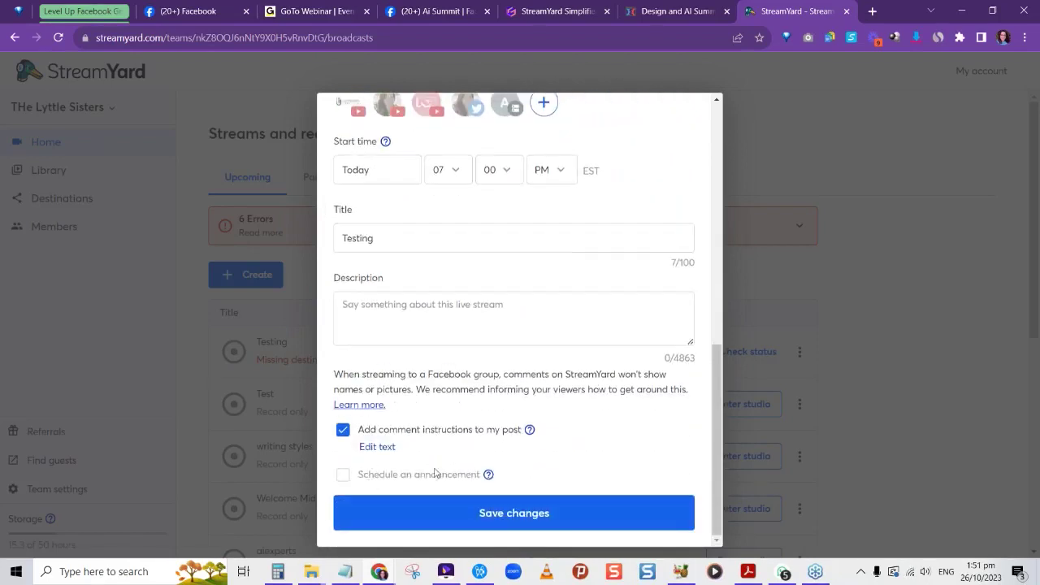
{"action": "left_click", "coordinate": [425, 244]}
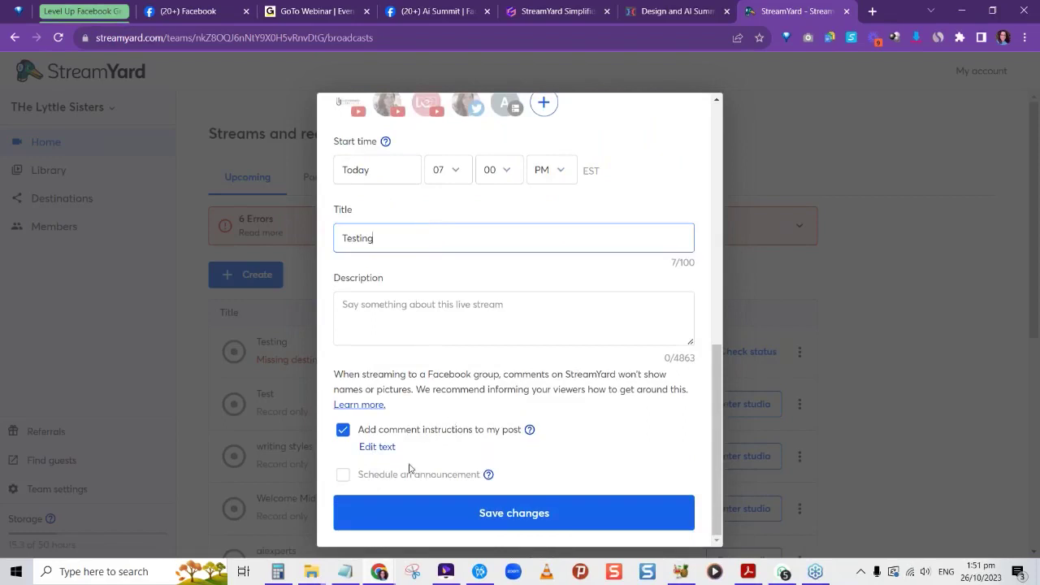
{"action": "scroll", "coordinate": [455, 451], "scroll_direction": "up", "scroll_amount": 4}
{"action": "scroll", "coordinate": [520, 496], "scroll_direction": "down", "scroll_amount": 4}
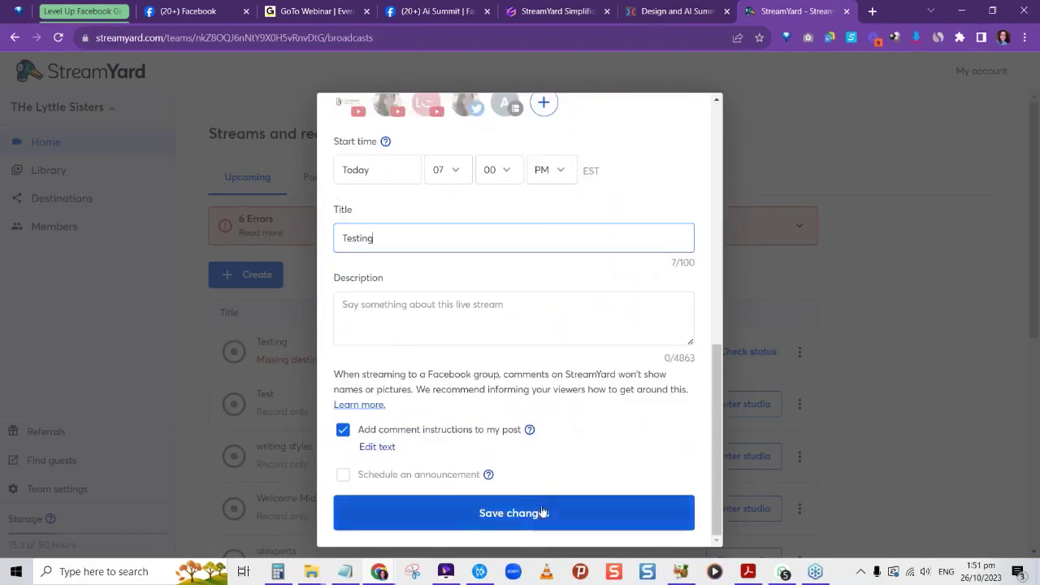
{"action": "scroll", "coordinate": [514, 469], "scroll_direction": "up", "scroll_amount": 6}
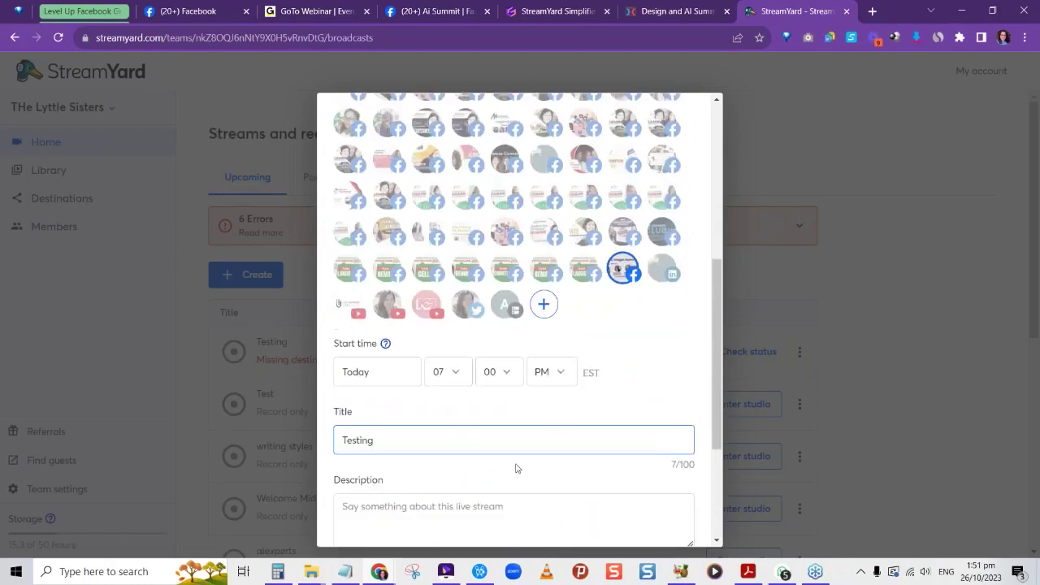
{"action": "left_click", "coordinate": [758, 118]}
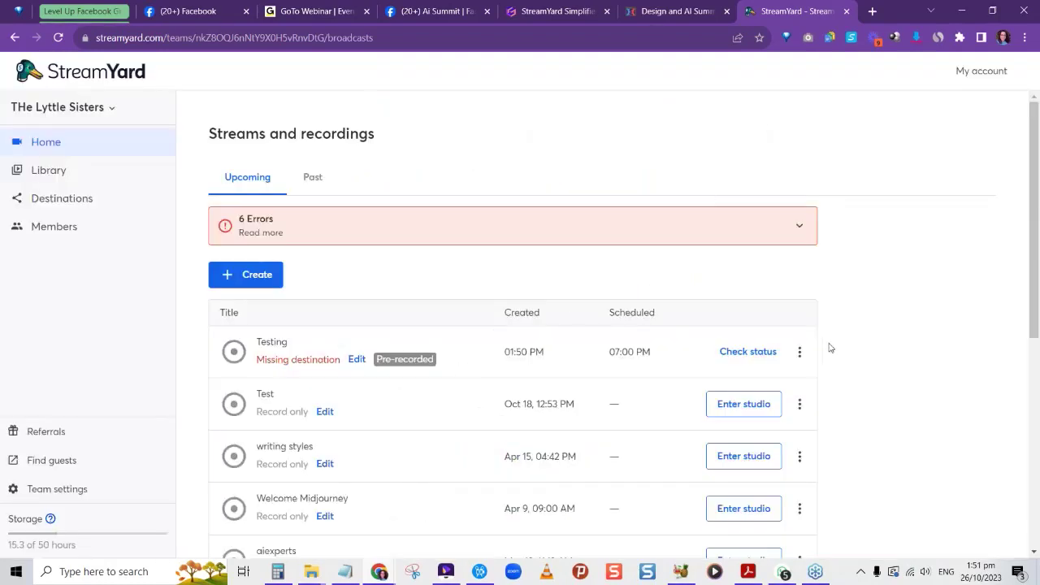
Step: Permanently delete the Testing broadcast from the upcoming streams
{"action": "left_click", "coordinate": [799, 352]}
{"action": "left_click", "coordinate": [792, 414]}
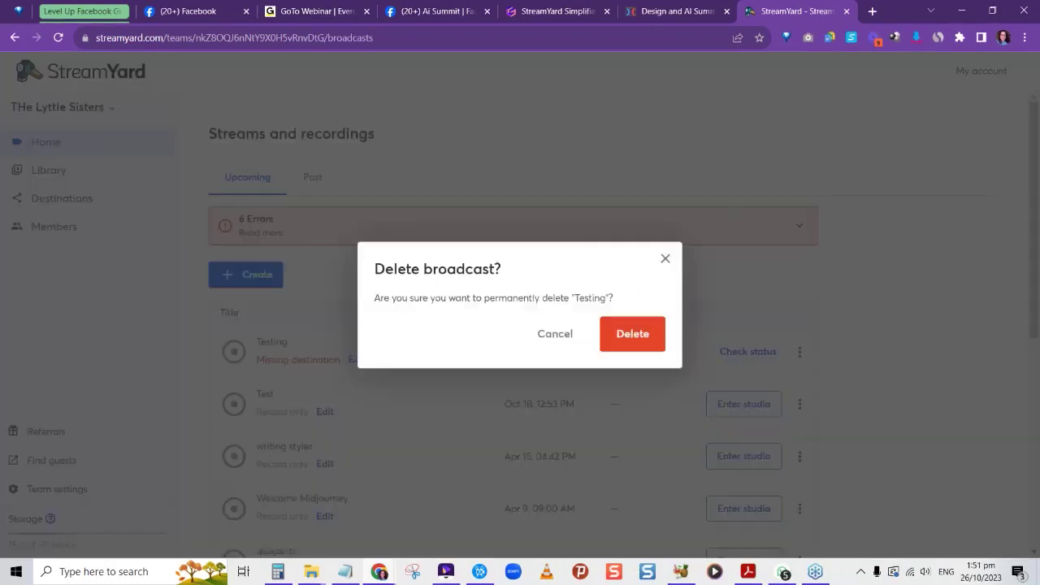
{"action": "left_click", "coordinate": [636, 341]}
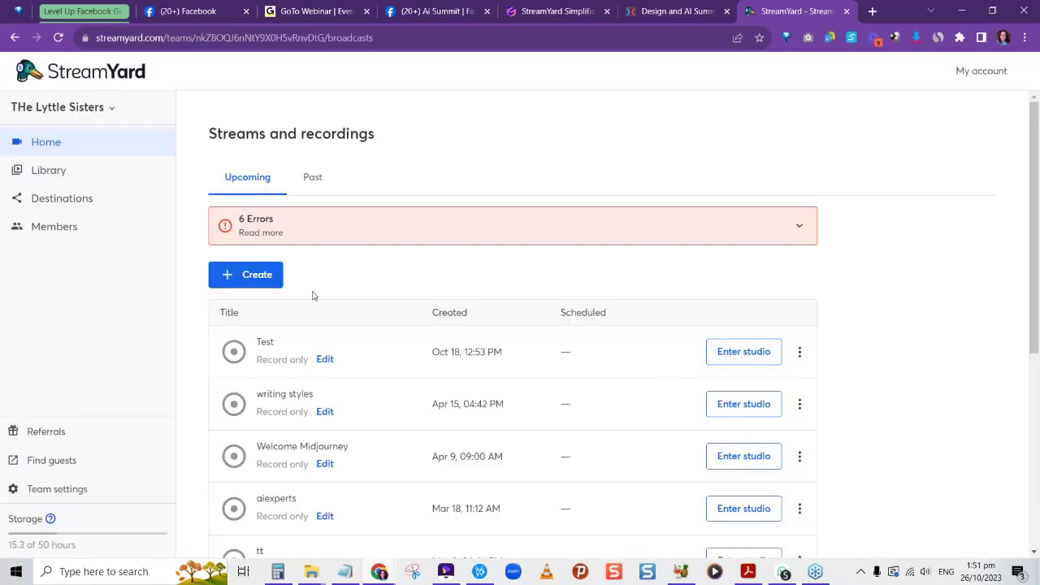
Step: Start a pre-recorded live stream using Try Something New.mp4 from the Videos folder, with the Ai Summit group as destination
{"action": "left_click", "coordinate": [255, 274]}
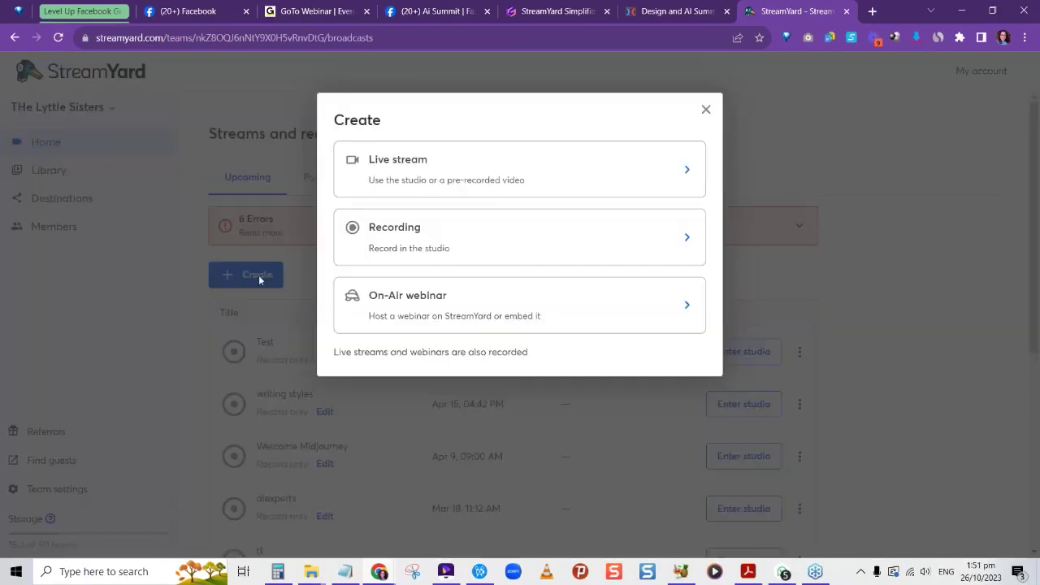
{"action": "left_click", "coordinate": [442, 168]}
{"action": "left_click", "coordinate": [474, 179]}
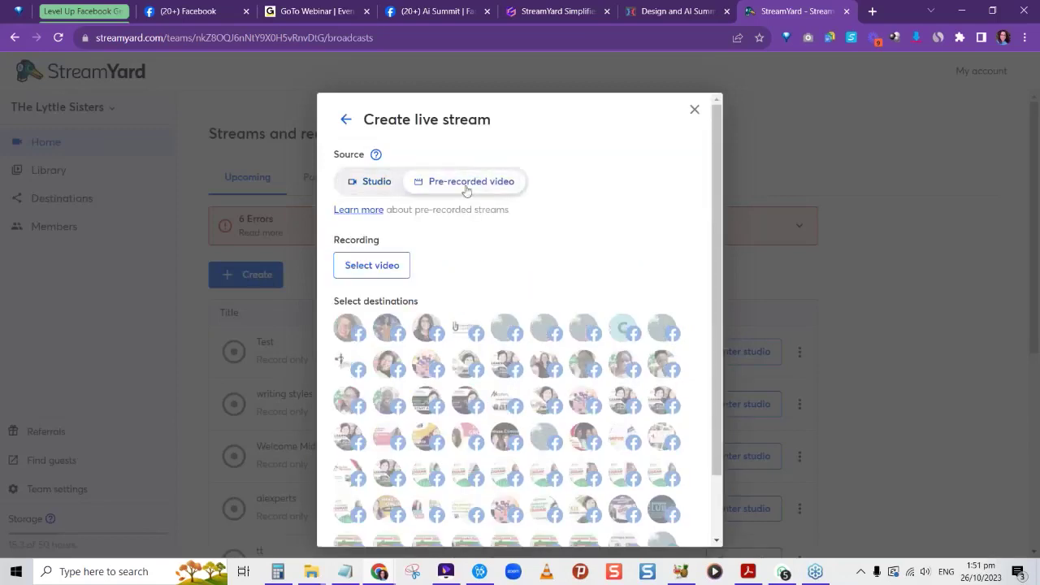
{"action": "left_click", "coordinate": [390, 267]}
{"action": "left_click", "coordinate": [524, 304]}
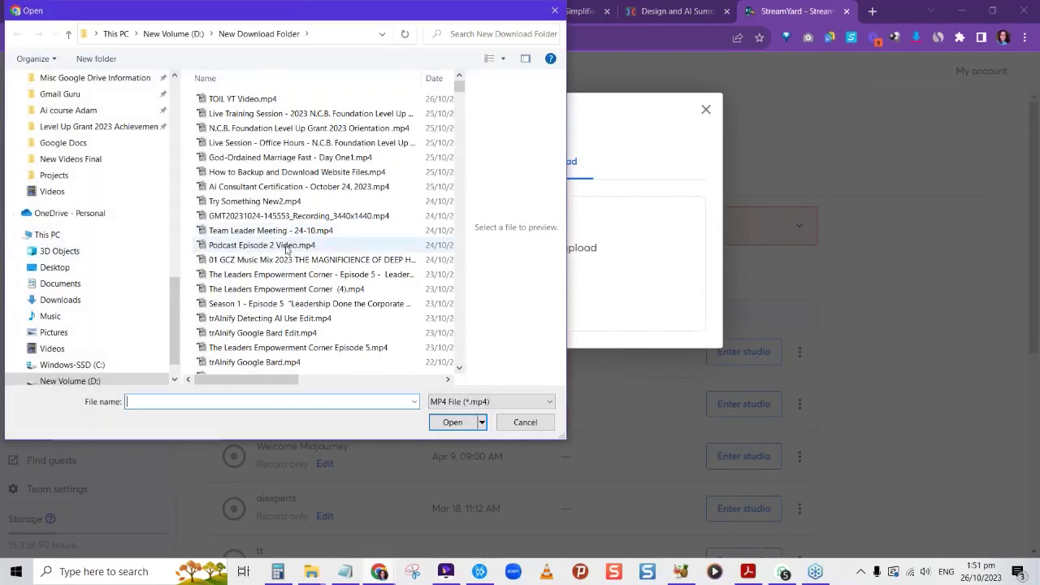
{"action": "left_click", "coordinate": [54, 191]}
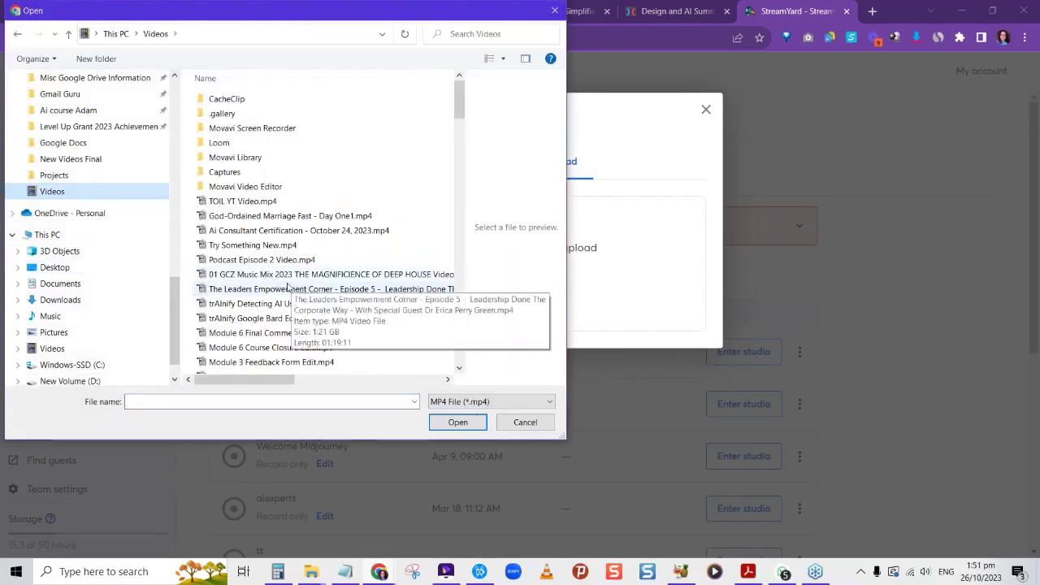
{"action": "left_click", "coordinate": [279, 246]}
{"action": "double_click", "coordinate": [279, 254]}
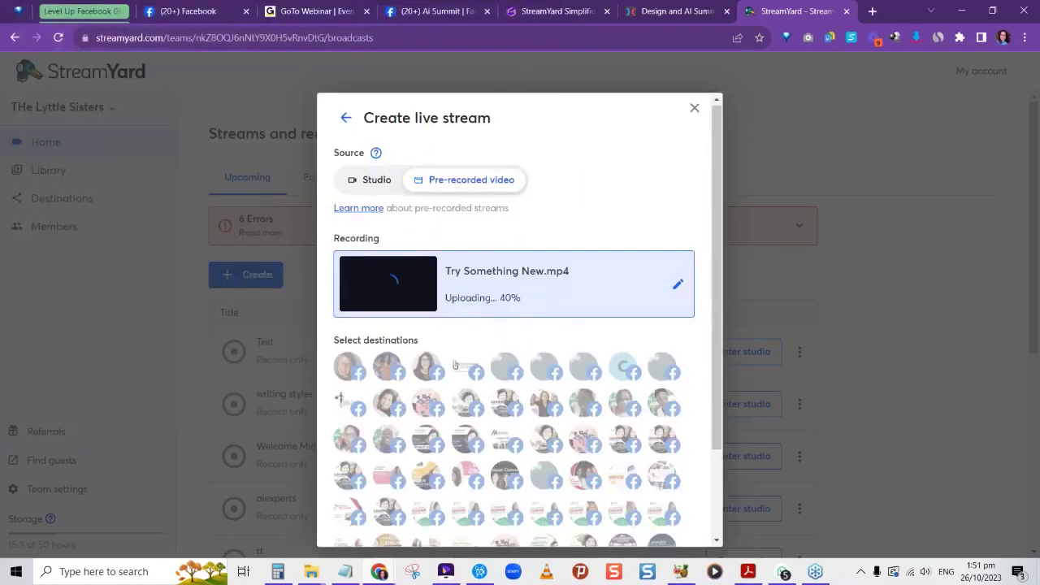
{"action": "scroll", "coordinate": [479, 341], "scroll_direction": "down", "scroll_amount": 3}
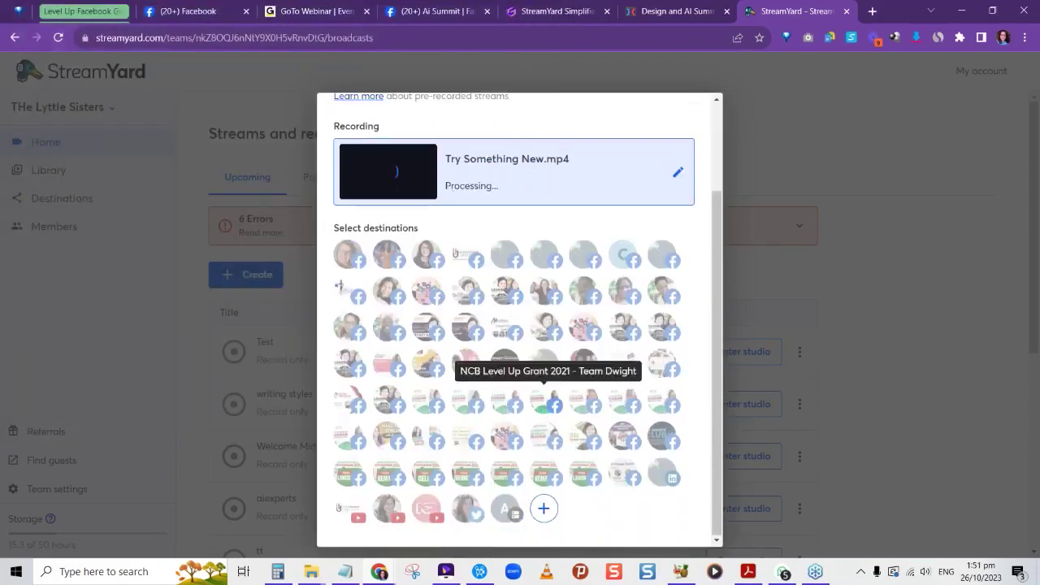
{"action": "left_click", "coordinate": [622, 471]}
Step: Set the stream's start time to 07:00 PM today and title it "Testing"
{"action": "scroll", "coordinate": [551, 460], "scroll_direction": "down", "scroll_amount": 2}
{"action": "scroll", "coordinate": [551, 460], "scroll_direction": "down", "scroll_amount": 2}
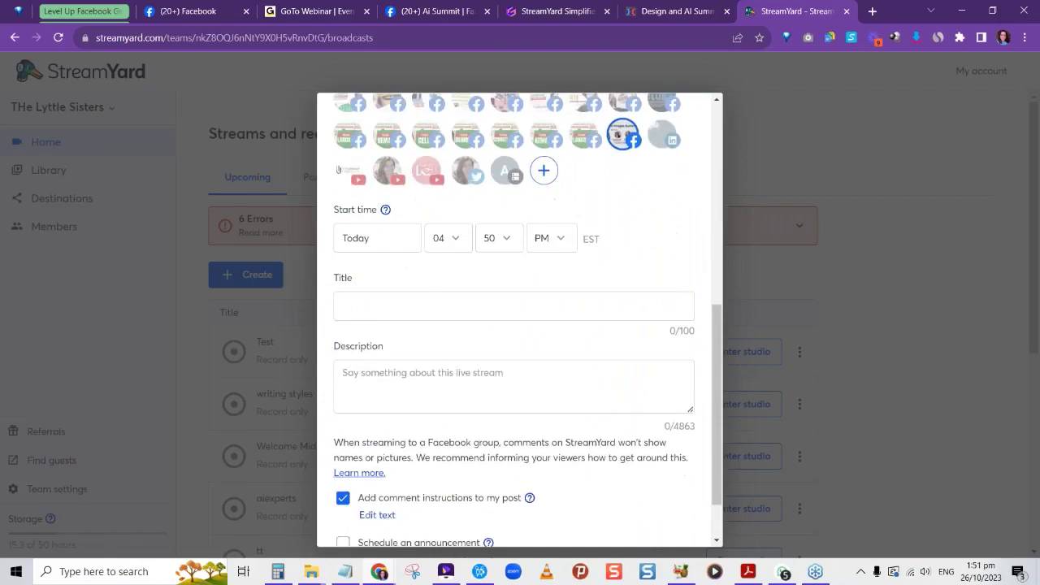
{"action": "left_click", "coordinate": [460, 244]}
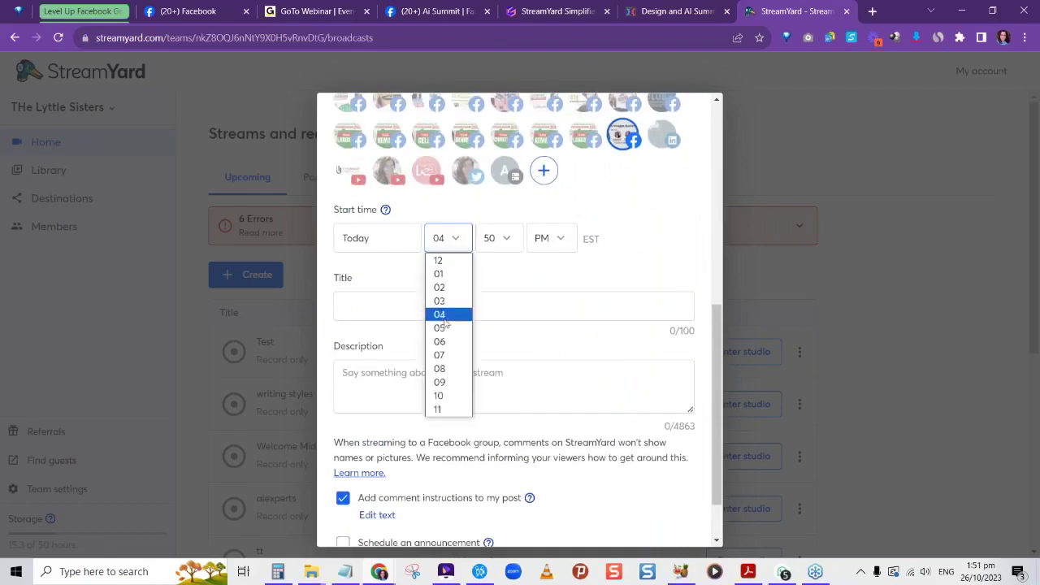
{"action": "left_click", "coordinate": [439, 355]}
{"action": "left_click", "coordinate": [509, 240]}
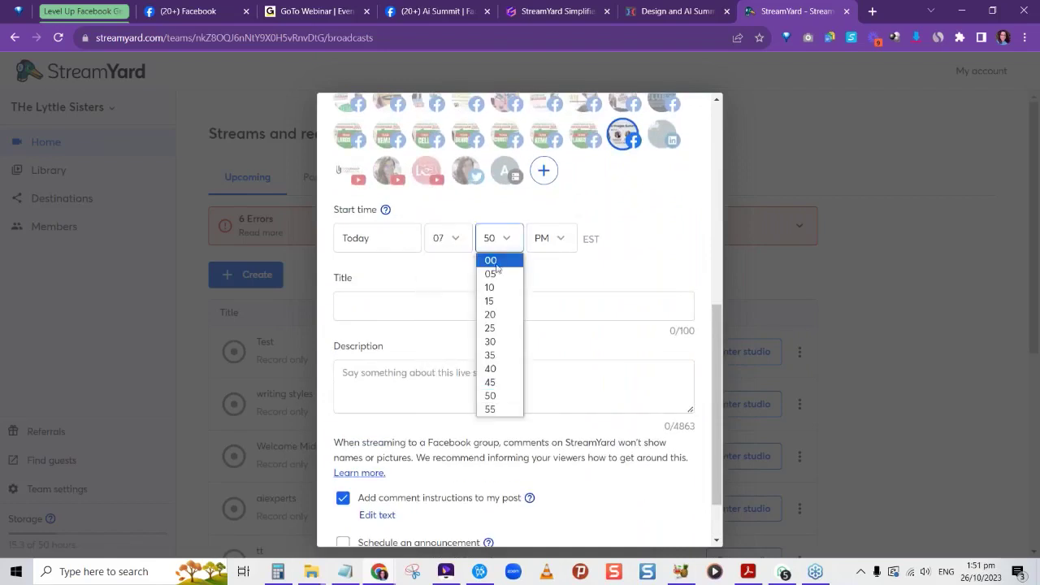
{"action": "left_click", "coordinate": [497, 261]}
{"action": "left_click", "coordinate": [467, 307]}
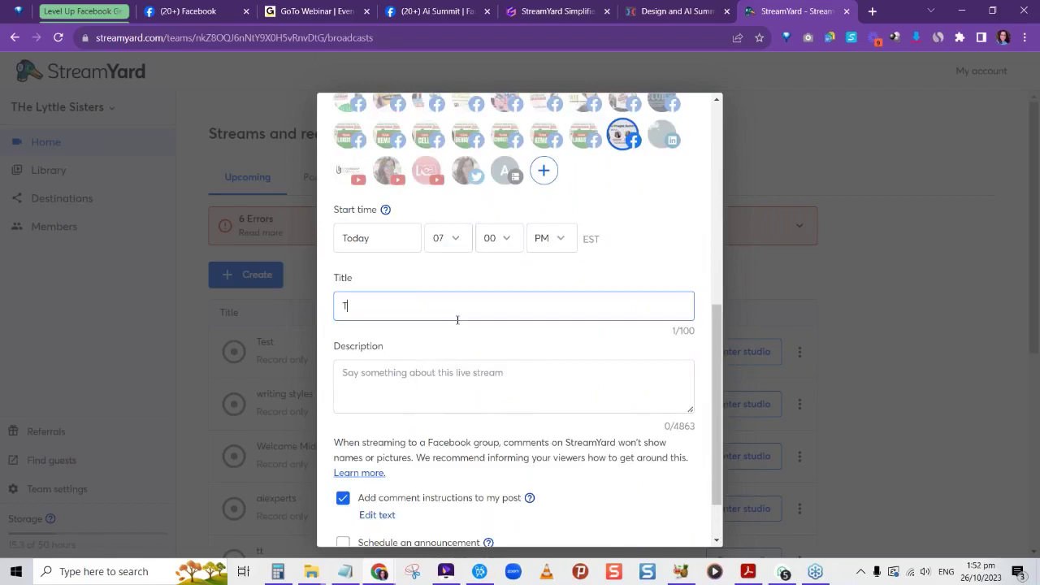
{"action": "type", "text": "Testing"}
Step: Enable a scheduled announcement and apply the "Live Session Main Training" image from New Download Folder as its thumbnail
{"action": "scroll", "coordinate": [462, 325], "scroll_direction": "down", "scroll_amount": 1}
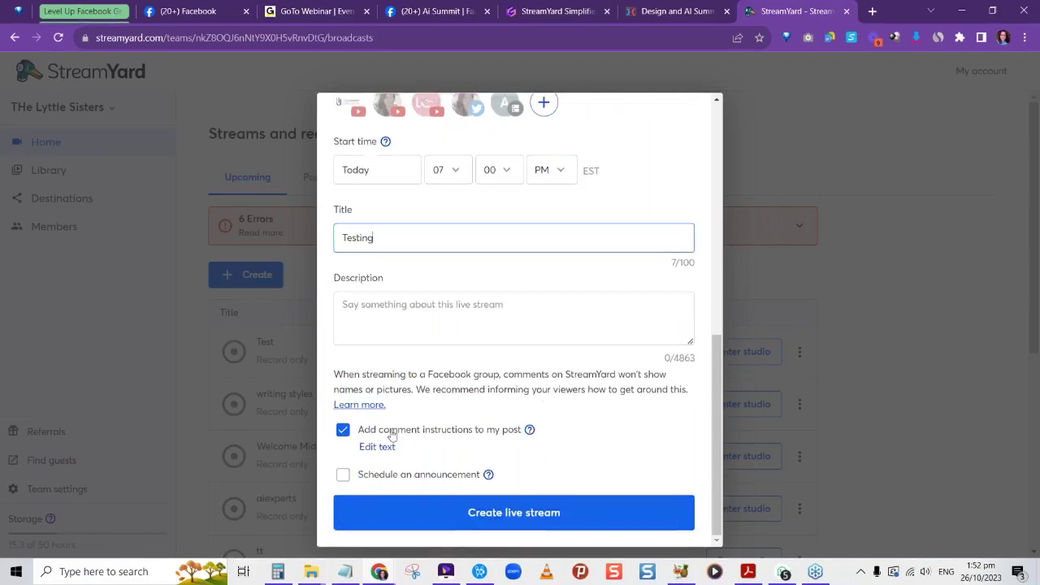
{"action": "left_click", "coordinate": [344, 475]}
{"action": "scroll", "coordinate": [345, 475], "scroll_direction": "down", "scroll_amount": 2}
{"action": "left_click", "coordinate": [423, 406]}
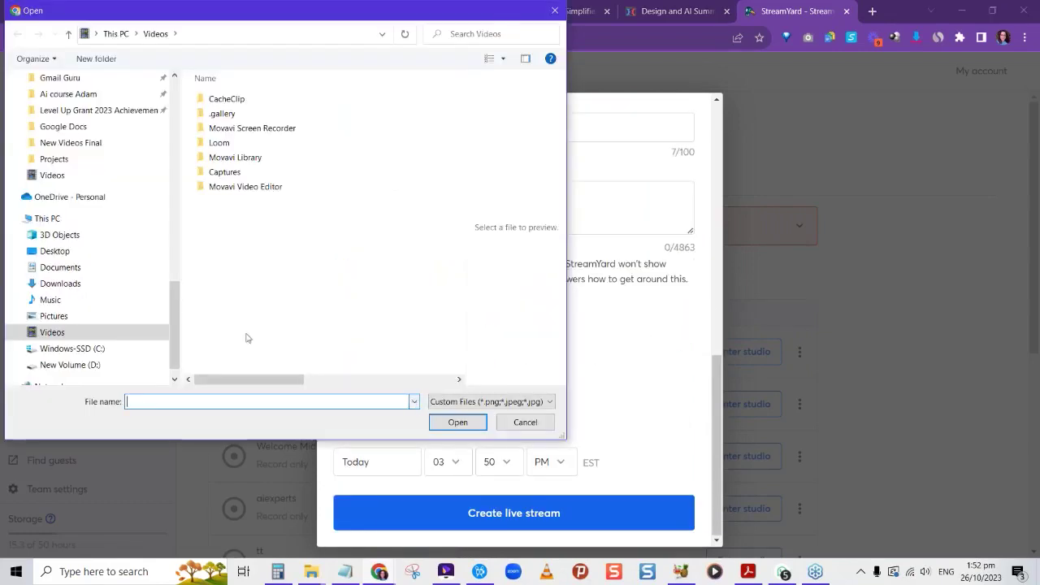
{"action": "scroll", "coordinate": [139, 318], "scroll_direction": "up", "scroll_amount": 1}
{"action": "scroll", "coordinate": [139, 318], "scroll_direction": "up", "scroll_amount": 6}
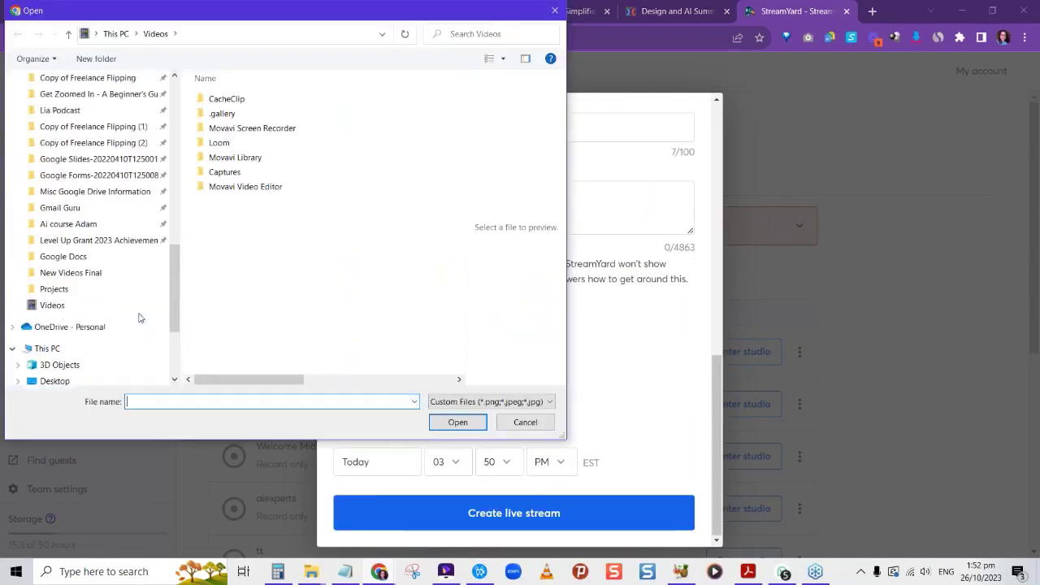
{"action": "scroll", "coordinate": [93, 170], "scroll_direction": "up", "scroll_amount": 2}
{"action": "left_click", "coordinate": [95, 96]}
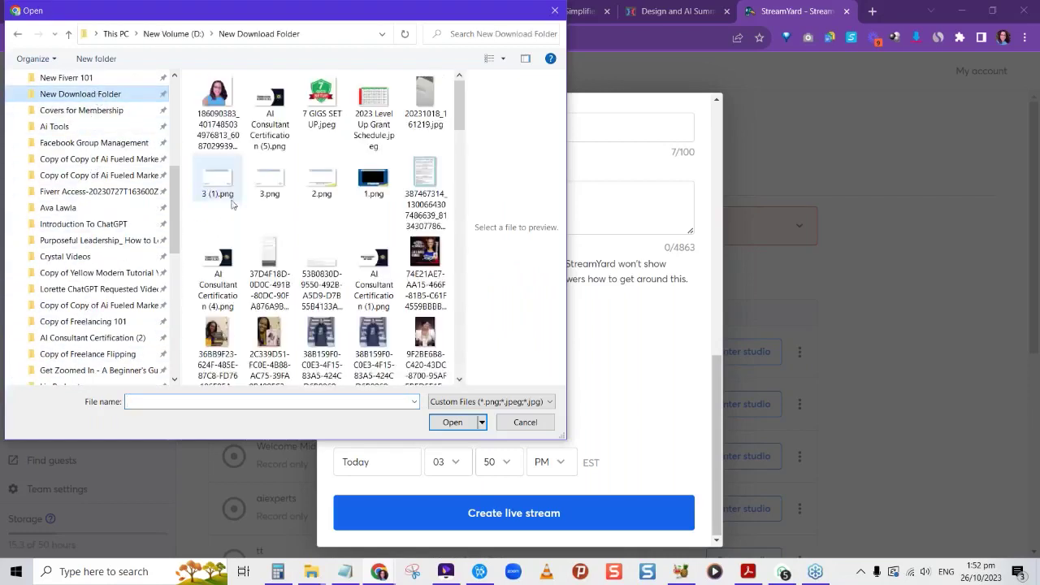
{"action": "double_click", "coordinate": [291, 347]}
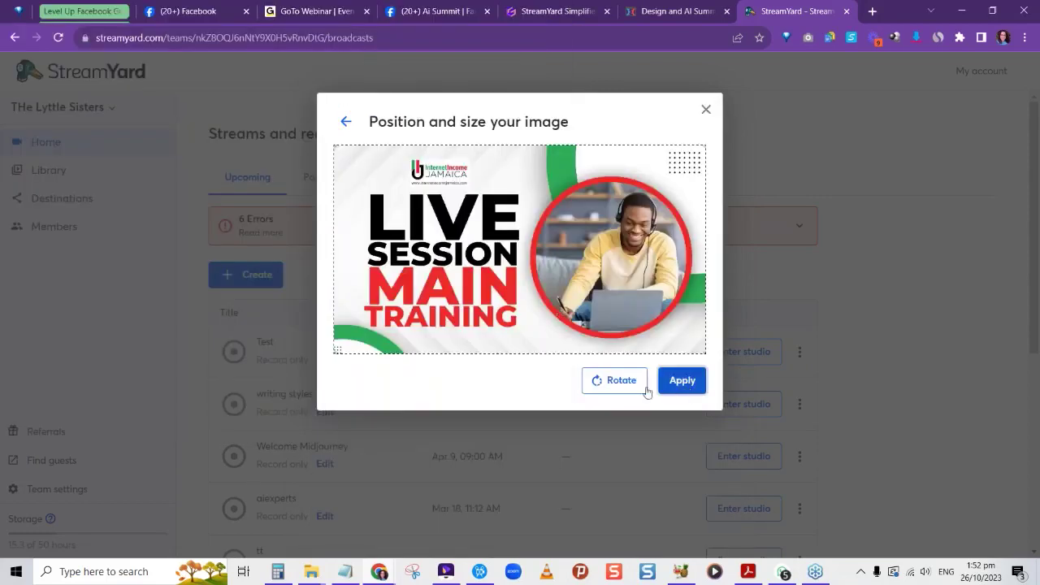
{"action": "left_click", "coordinate": [681, 380]}
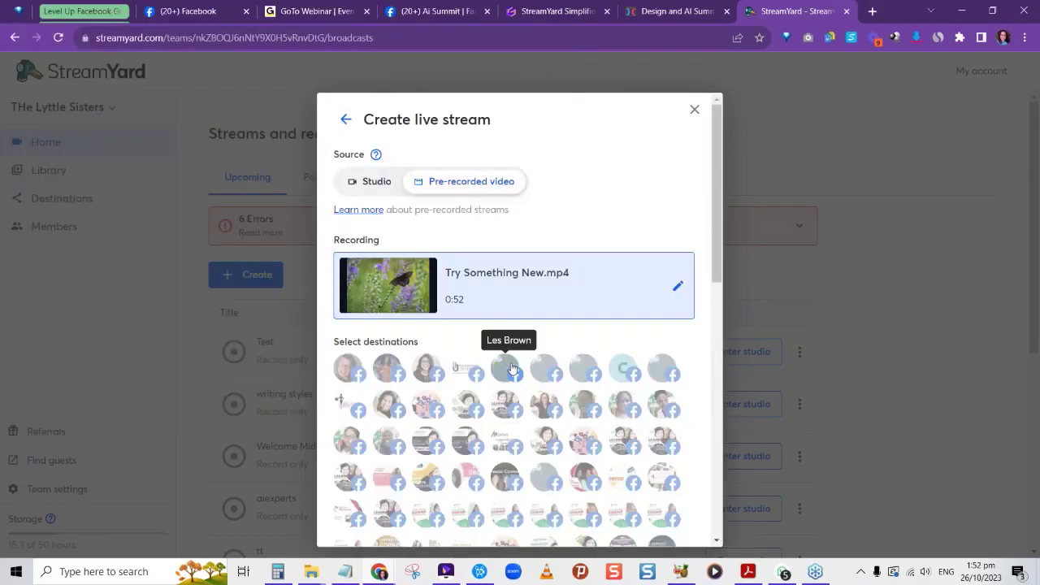
Step: Set the announcement post time to 01:55 PM today and create the live stream
{"action": "scroll", "coordinate": [506, 364], "scroll_direction": "down", "scroll_amount": 5}
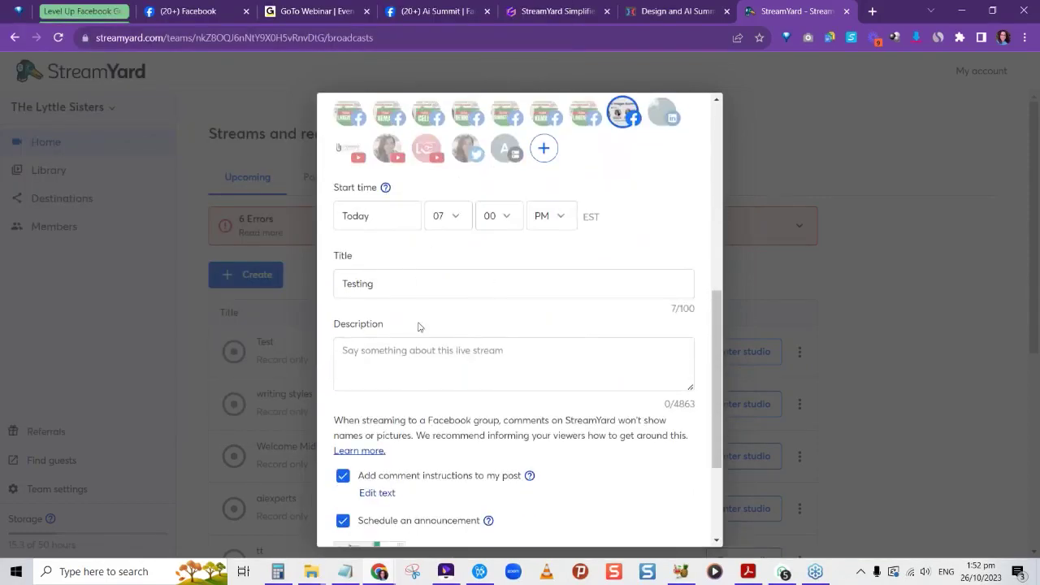
{"action": "scroll", "coordinate": [419, 327], "scroll_direction": "down", "scroll_amount": 3}
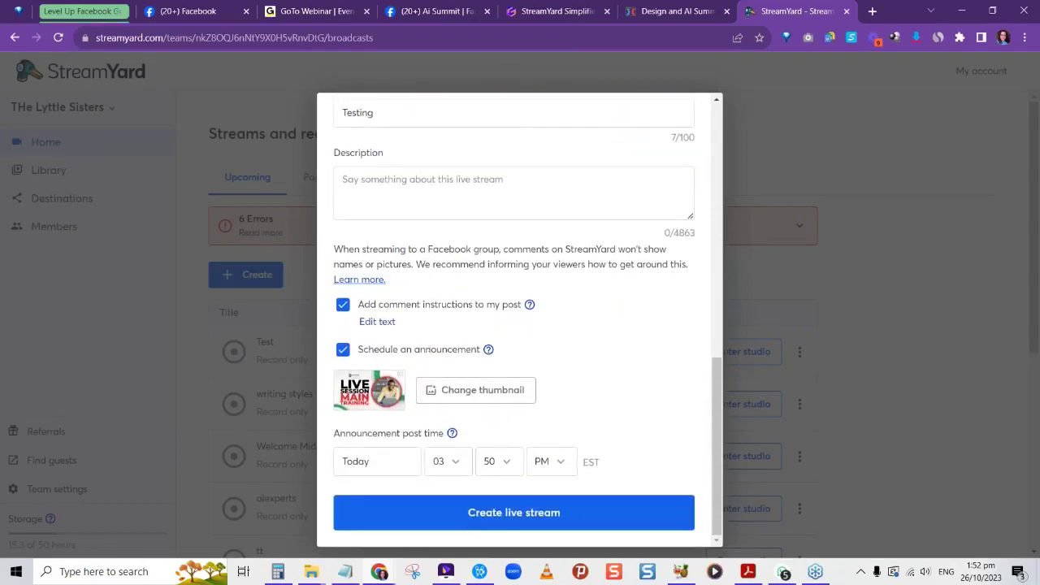
{"action": "left_click", "coordinate": [459, 466]}
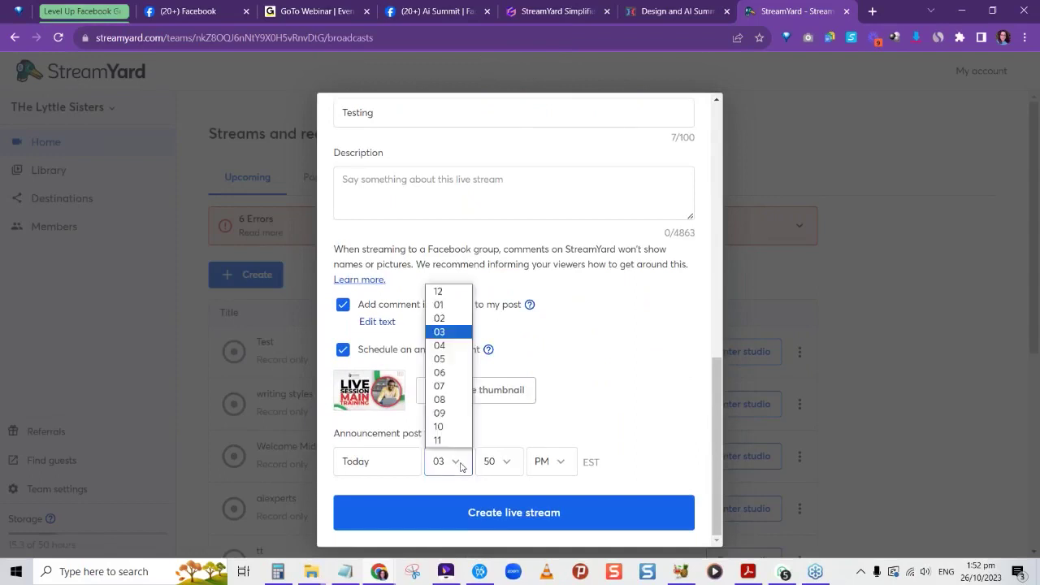
{"action": "left_click", "coordinate": [445, 306]}
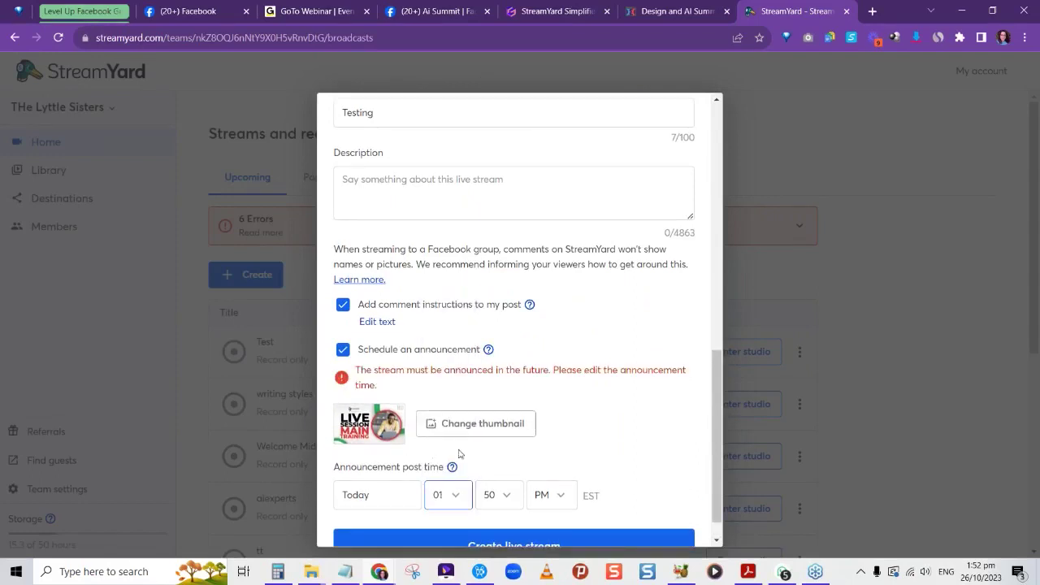
{"action": "left_click", "coordinate": [505, 497]}
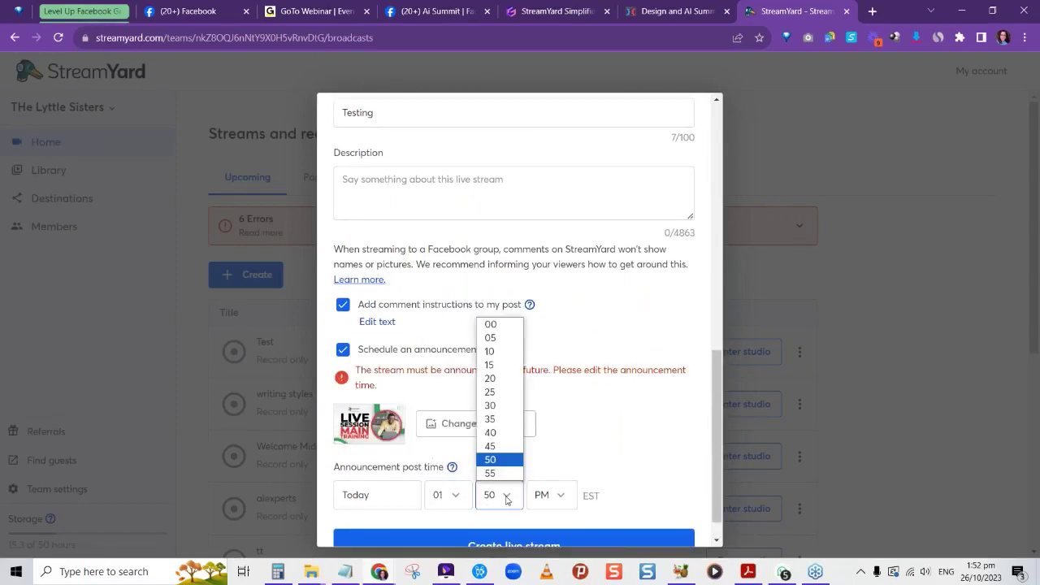
{"action": "left_click", "coordinate": [503, 474]}
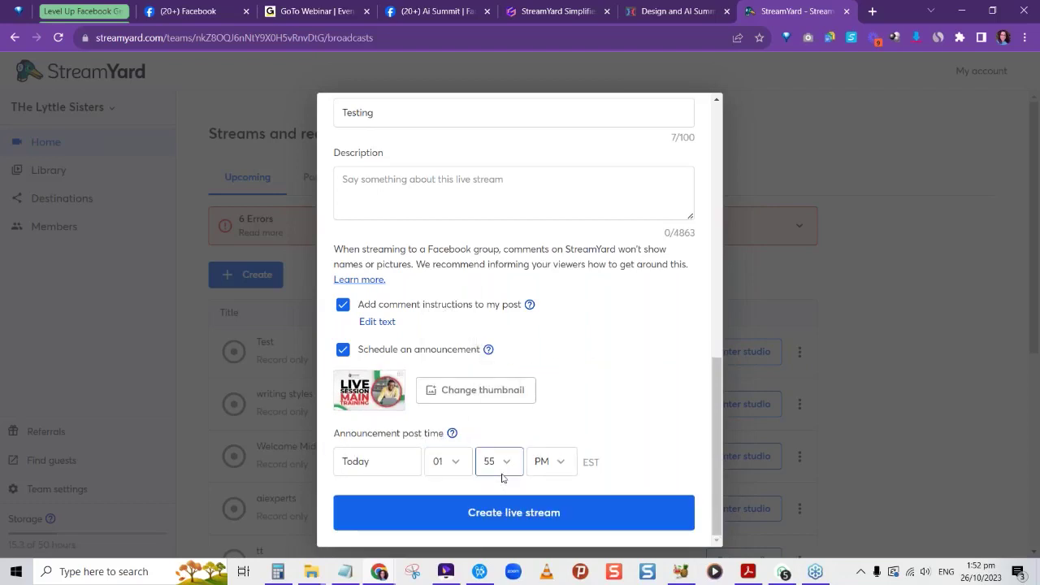
{"action": "left_click", "coordinate": [513, 469]}
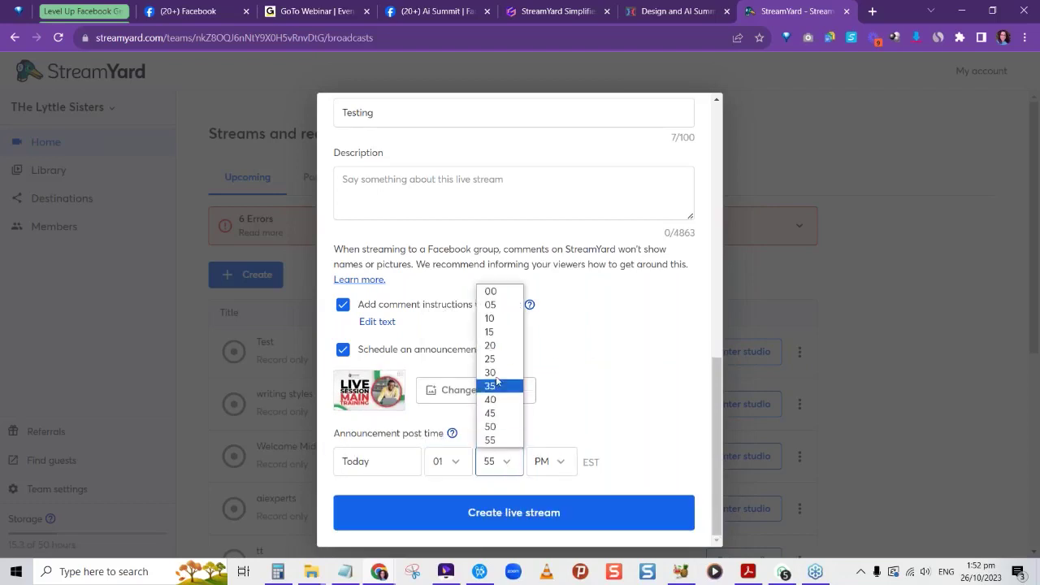
{"action": "left_click", "coordinate": [490, 440]}
{"action": "left_click", "coordinate": [524, 519]}
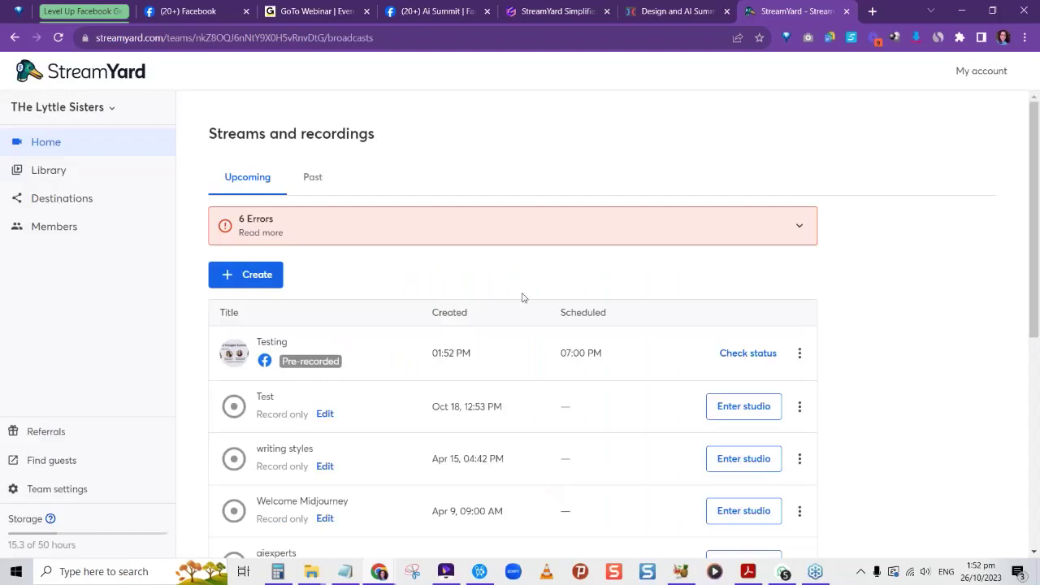
Step: Switch to the Ai Summit Facebook group, reload it, and delete the StreamYard live video post from the feed
{"action": "left_click", "coordinate": [426, 11]}
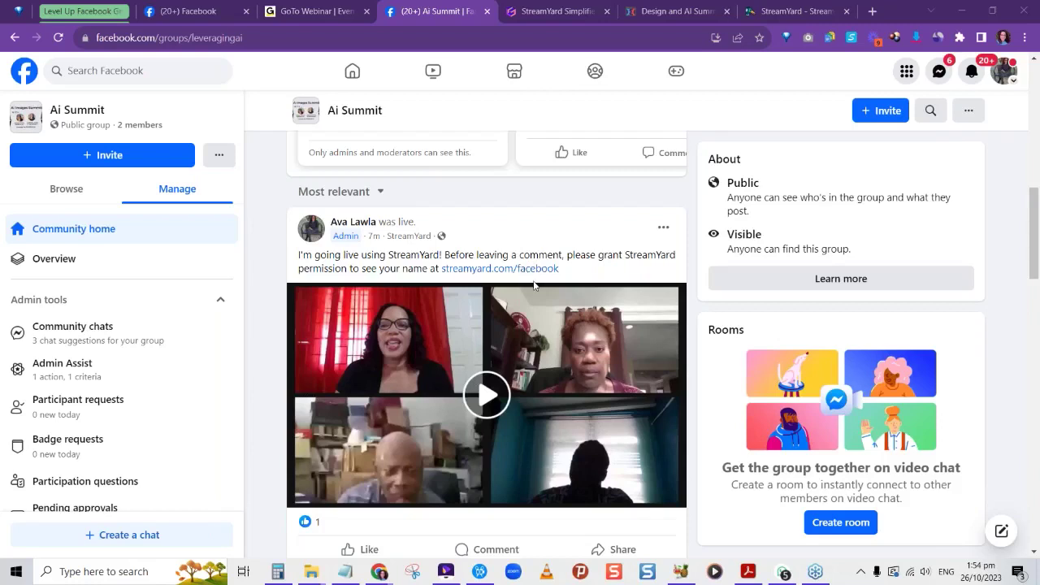
{"action": "left_click", "coordinate": [57, 37]}
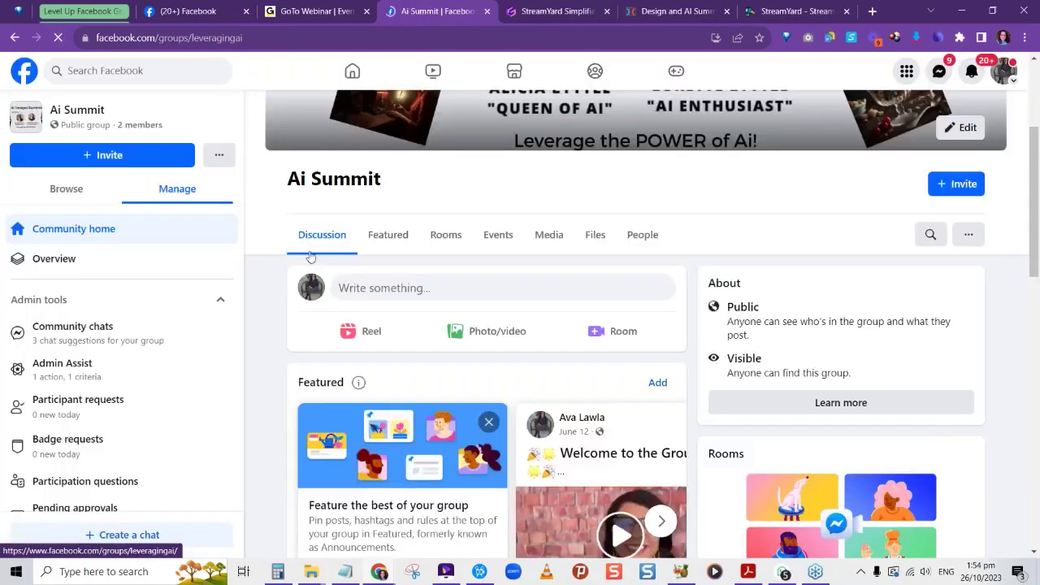
{"action": "scroll", "coordinate": [304, 284], "scroll_direction": "down", "scroll_amount": 6}
{"action": "scroll", "coordinate": [297, 312], "scroll_direction": "up", "scroll_amount": 4}
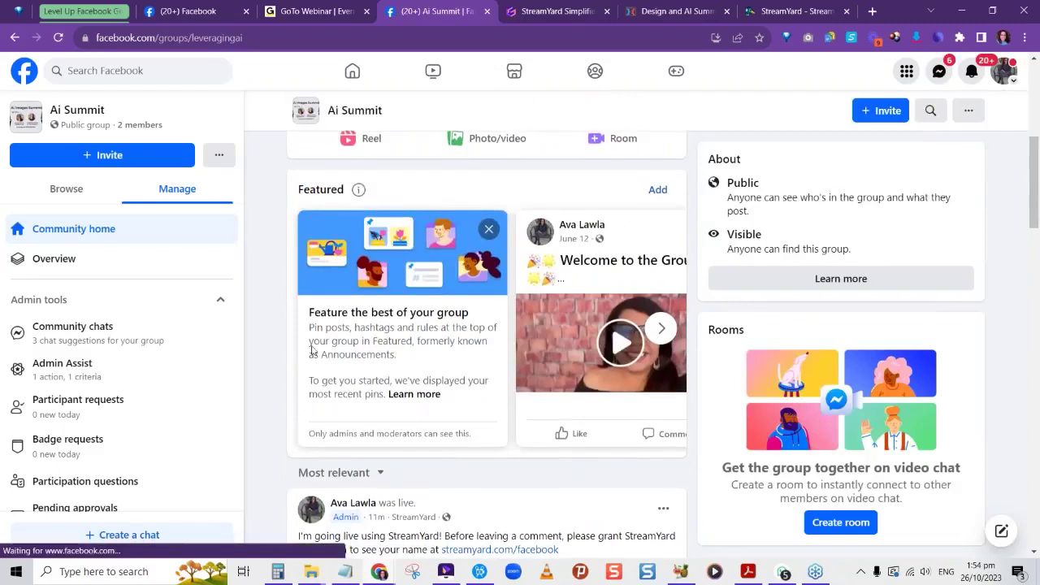
{"action": "left_click", "coordinate": [662, 509]}
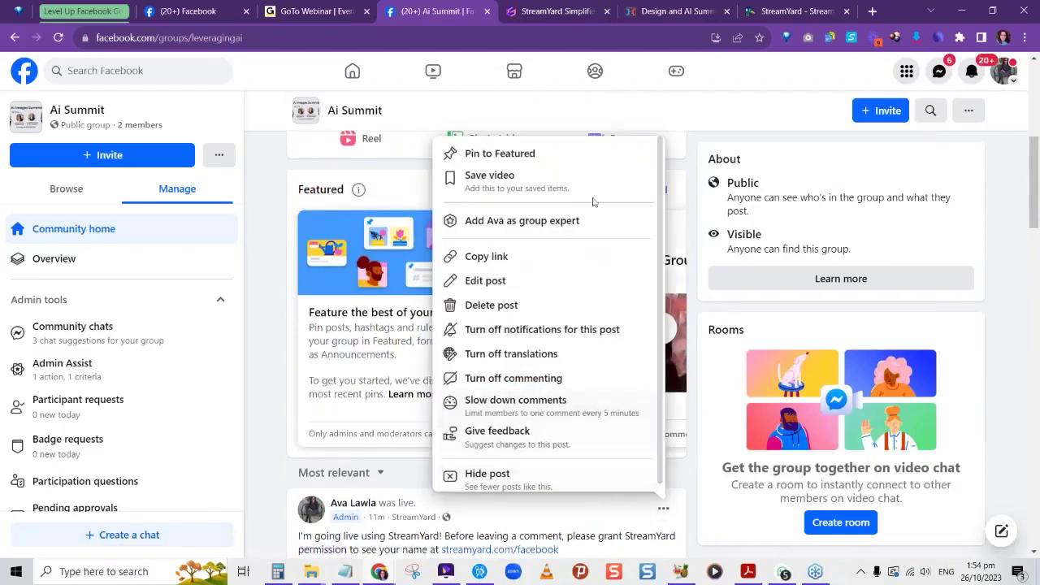
{"action": "left_click", "coordinate": [522, 307]}
{"action": "left_click", "coordinate": [639, 341]}
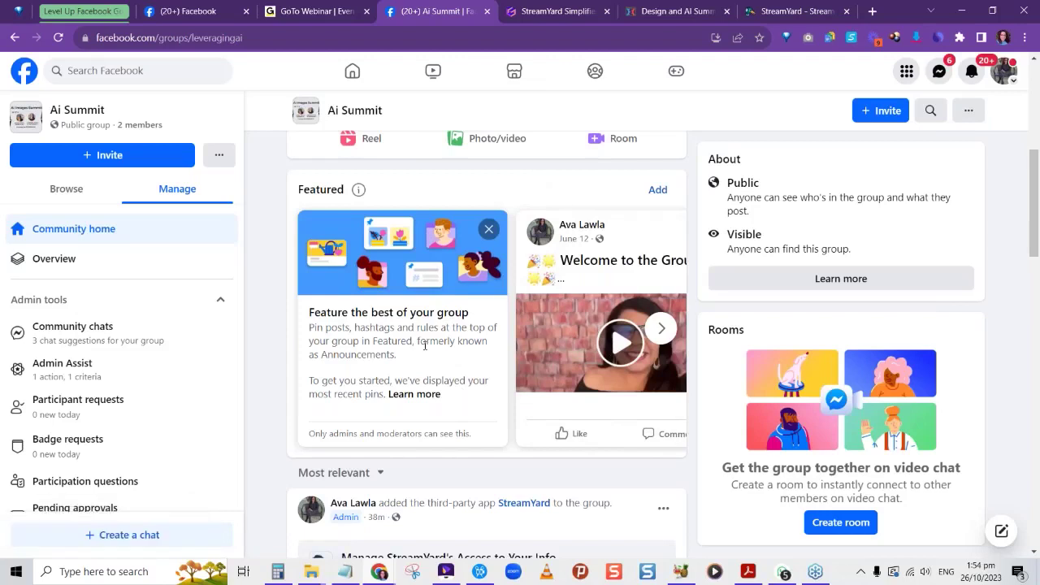
Step: Delete the post about the third-party StreamYard app being added to the group and reload the group feed
{"action": "scroll", "coordinate": [406, 484], "scroll_direction": "down", "scroll_amount": 1}
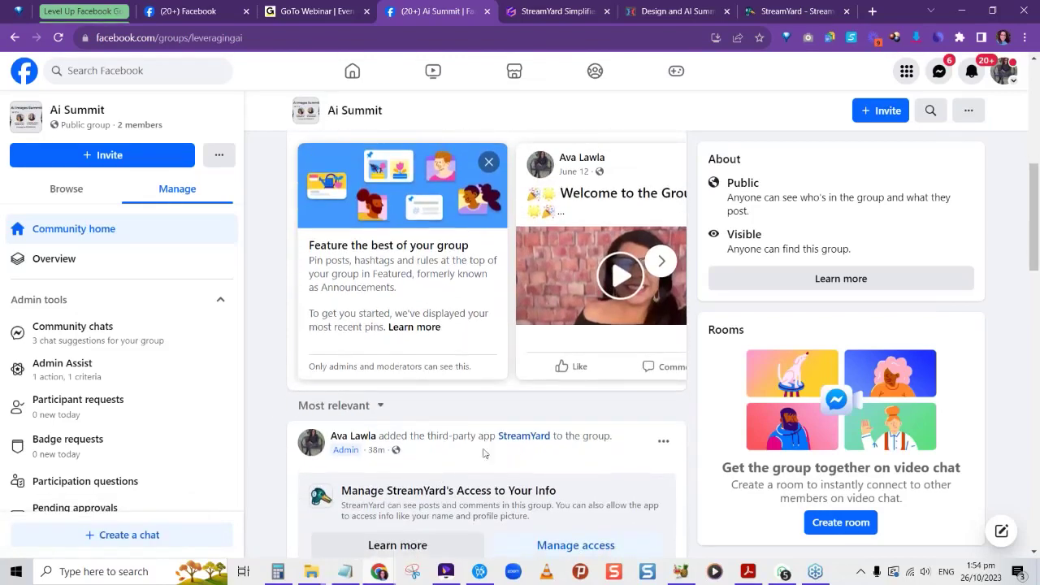
{"action": "scroll", "coordinate": [474, 448], "scroll_direction": "down", "scroll_amount": 1}
{"action": "scroll", "coordinate": [663, 406], "scroll_direction": "down", "scroll_amount": 2}
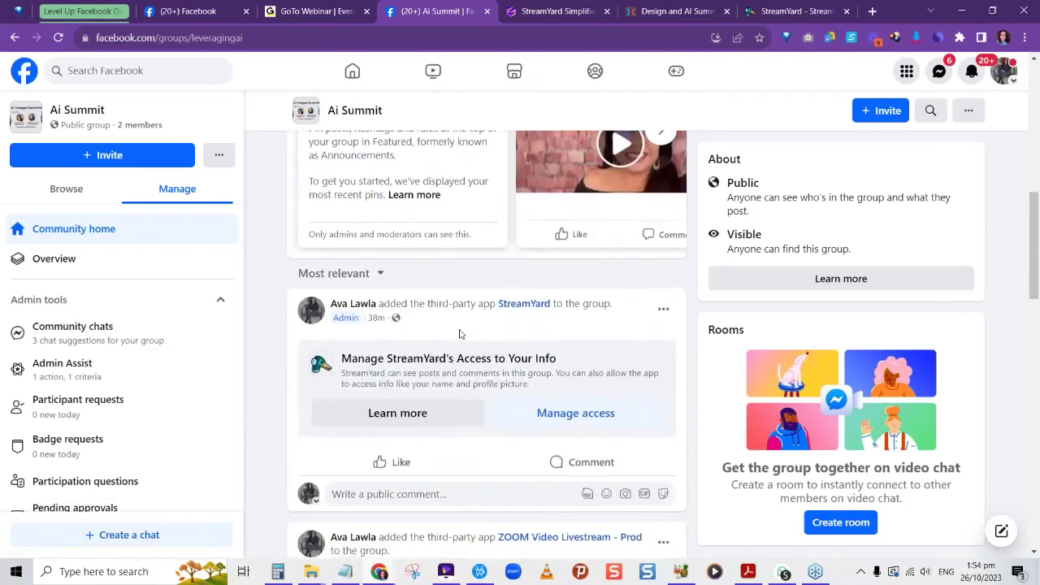
{"action": "scroll", "coordinate": [664, 390], "scroll_direction": "up", "scroll_amount": 1}
{"action": "left_click", "coordinate": [664, 376]}
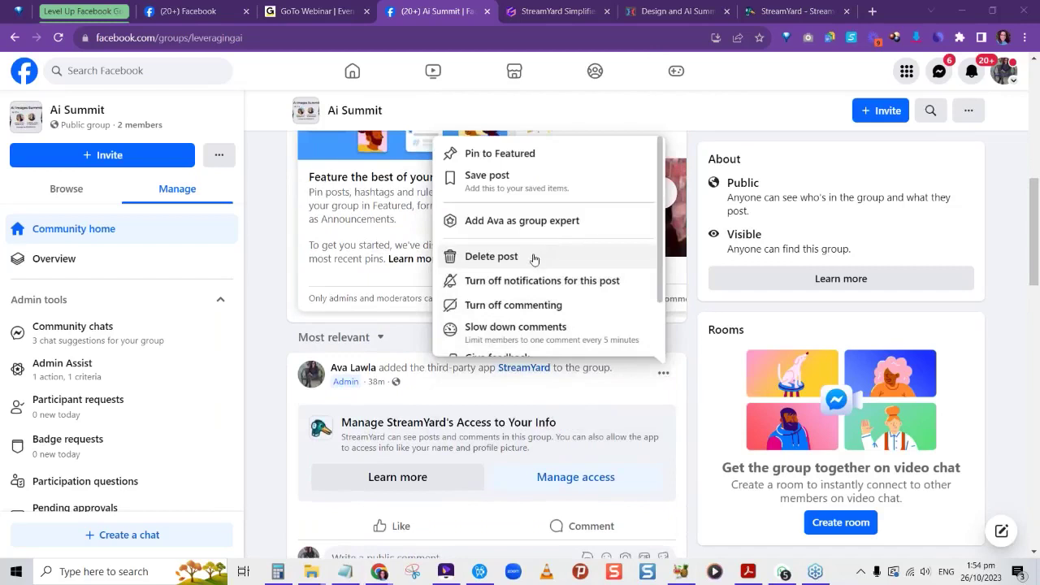
{"action": "left_click", "coordinate": [490, 255]}
{"action": "left_click", "coordinate": [642, 344]}
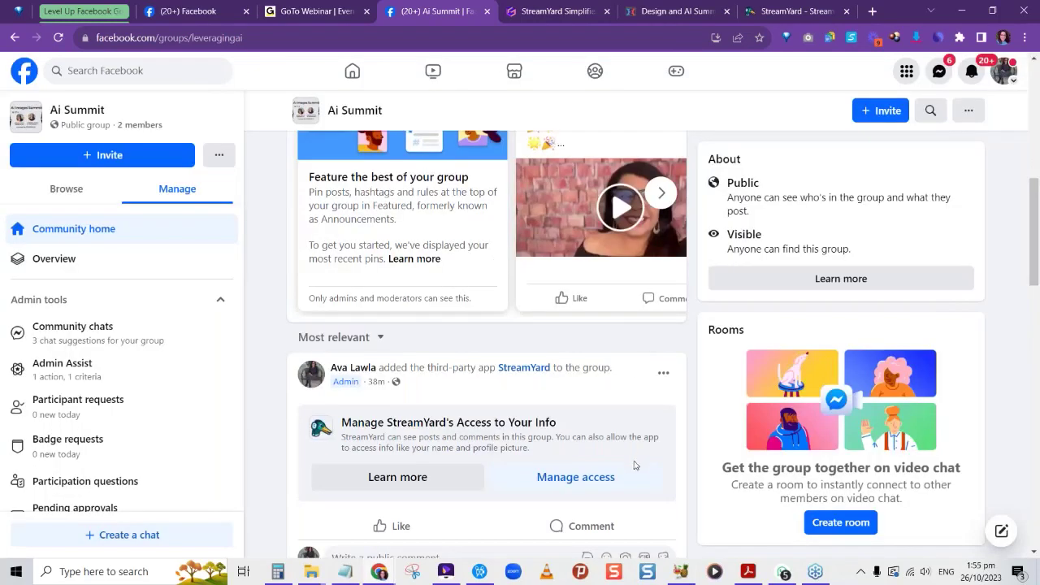
{"action": "left_click", "coordinate": [59, 37]}
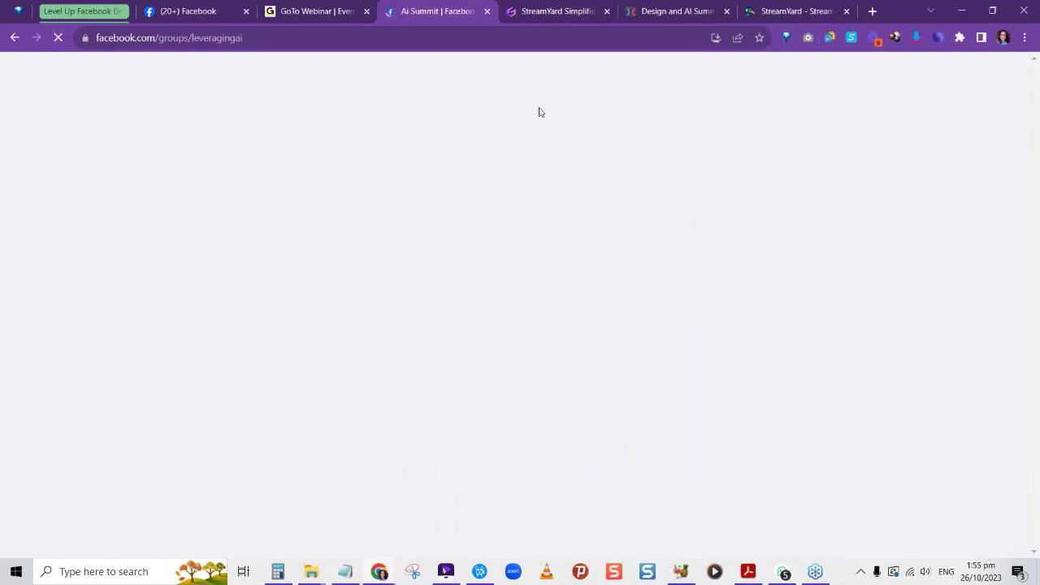
{"action": "scroll", "coordinate": [406, 330], "scroll_direction": "down", "scroll_amount": 6}
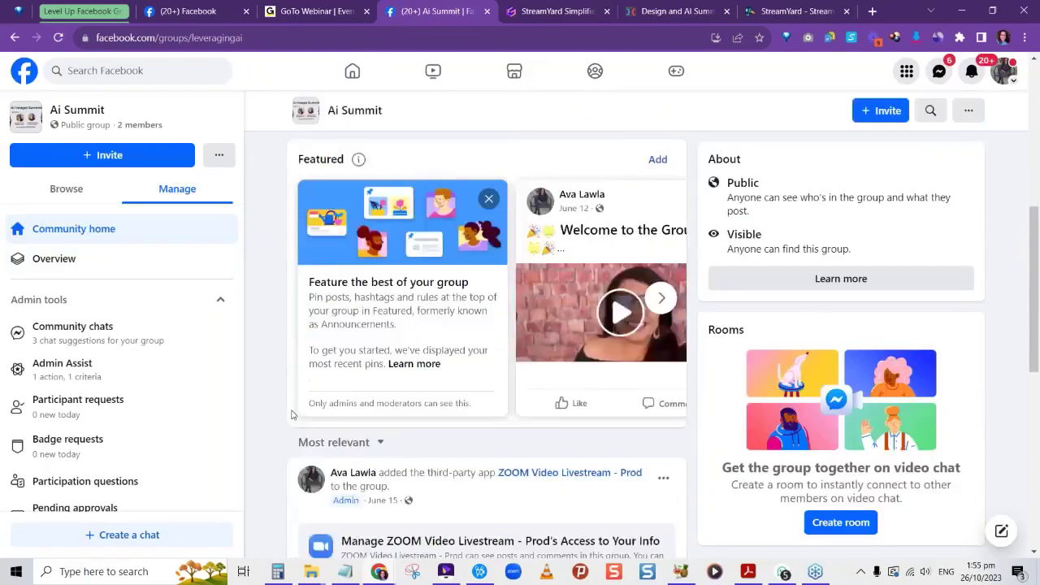
Step: Look through the Ai Summit group feed for the scheduled announcement, reload it, and sort the feed by New posts
{"action": "scroll", "coordinate": [288, 416], "scroll_direction": "down", "scroll_amount": 1}
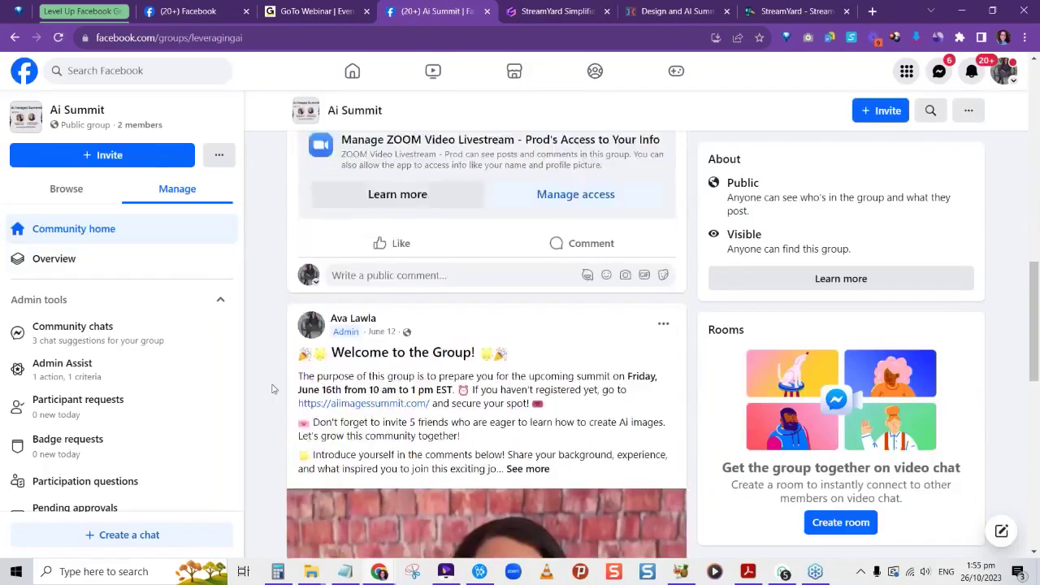
{"action": "scroll", "coordinate": [288, 416], "scroll_direction": "up", "scroll_amount": 3}
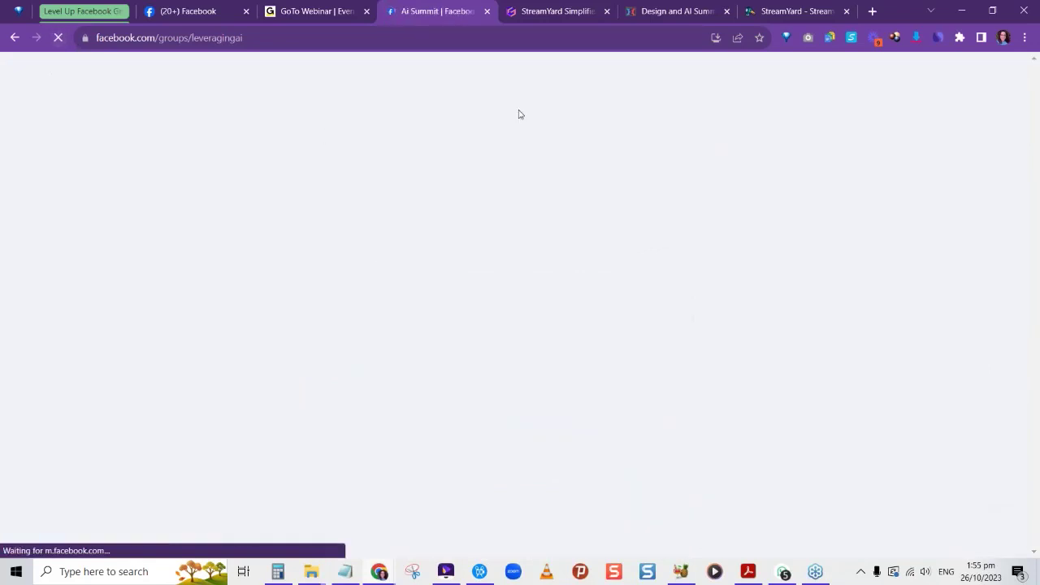
{"action": "scroll", "coordinate": [460, 478], "scroll_direction": "down", "scroll_amount": 7}
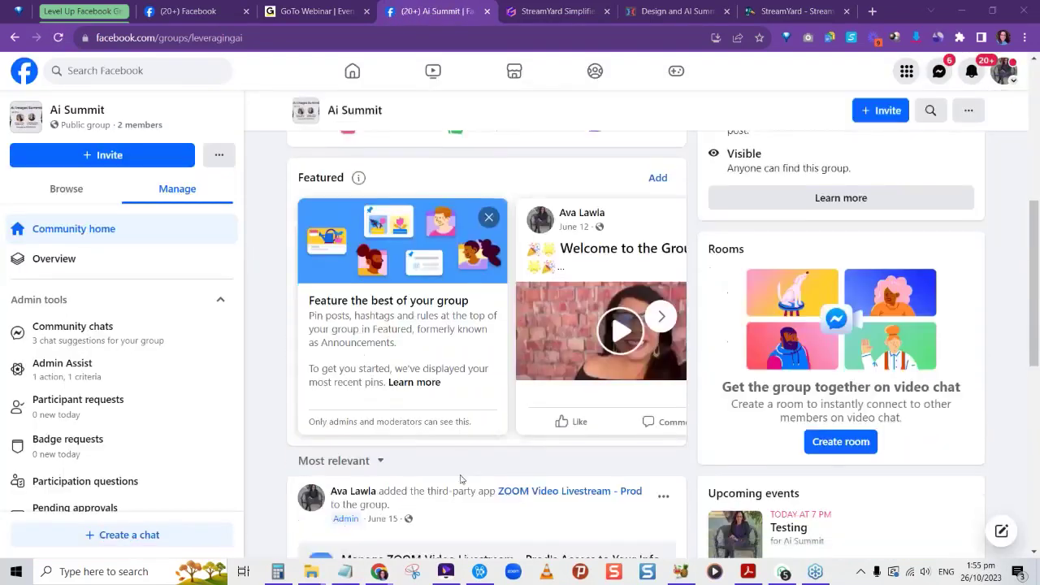
{"action": "scroll", "coordinate": [460, 480], "scroll_direction": "down", "scroll_amount": 3}
{"action": "scroll", "coordinate": [422, 467], "scroll_direction": "up", "scroll_amount": 10}
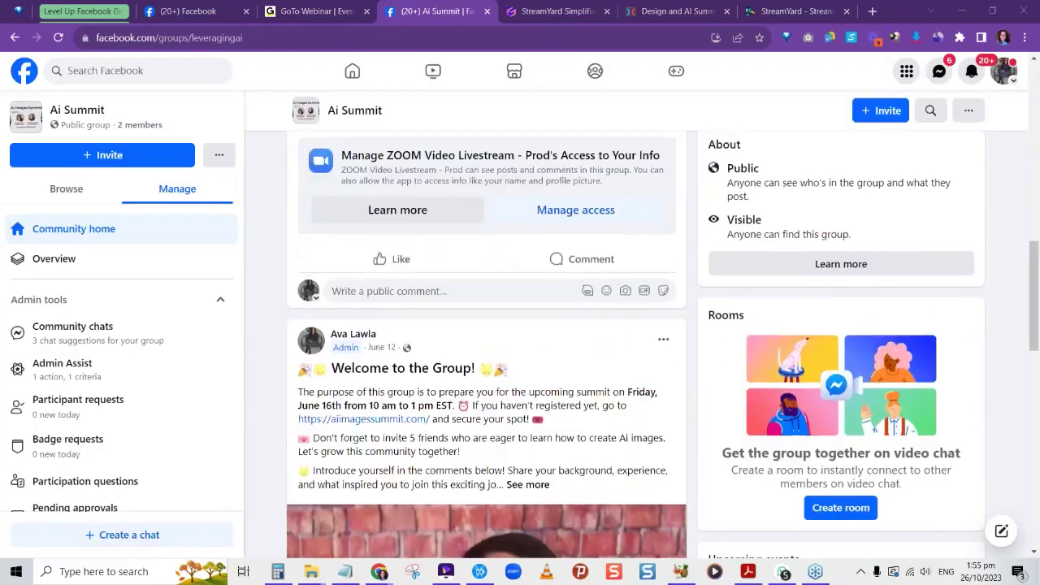
{"action": "scroll", "coordinate": [358, 449], "scroll_direction": "up", "scroll_amount": 1}
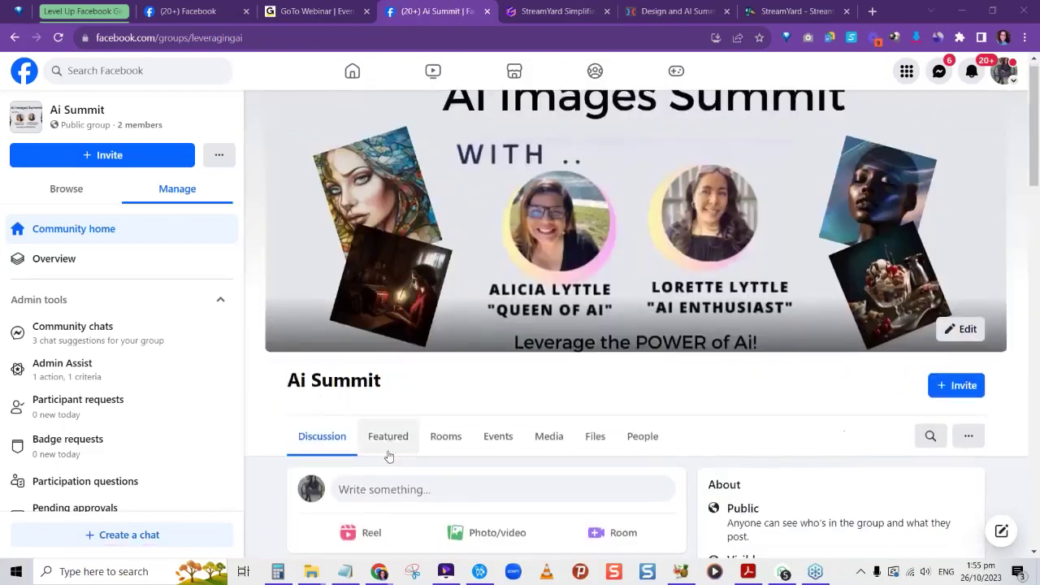
{"action": "scroll", "coordinate": [388, 457], "scroll_direction": "down", "scroll_amount": 5}
{"action": "left_click", "coordinate": [357, 339]}
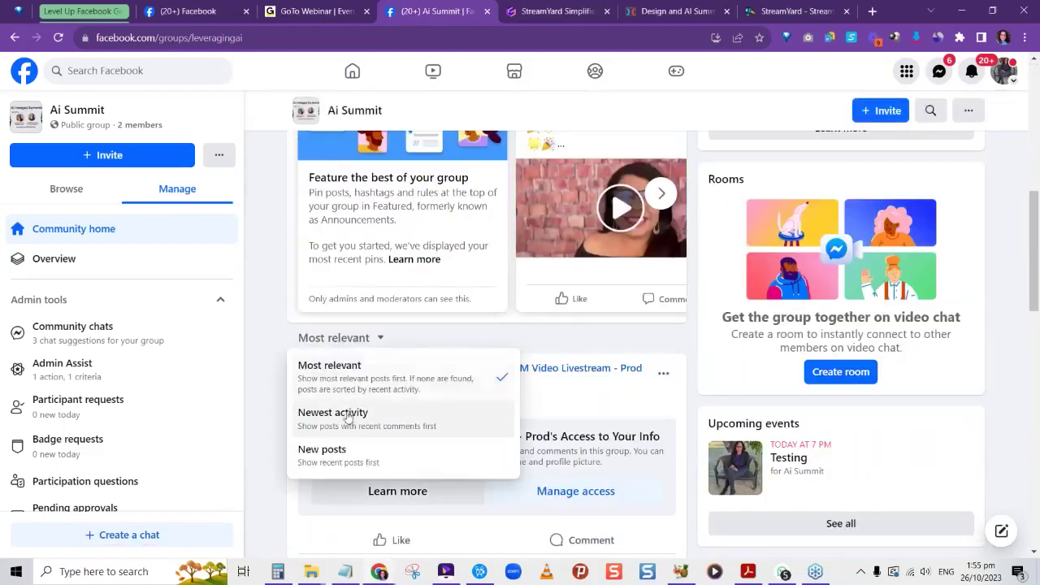
{"action": "left_click", "coordinate": [346, 455]}
Step: Review the StreamYard announcement post for the Testing live video and pin it to Featured
{"action": "scroll", "coordinate": [267, 371], "scroll_direction": "down", "scroll_amount": 1}
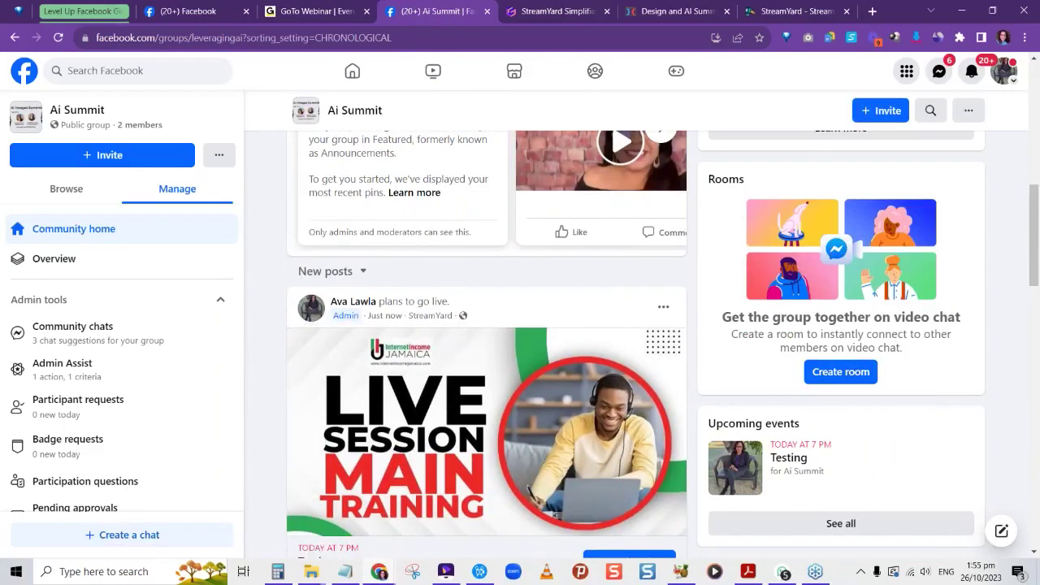
{"action": "scroll", "coordinate": [374, 336], "scroll_direction": "up", "scroll_amount": 1}
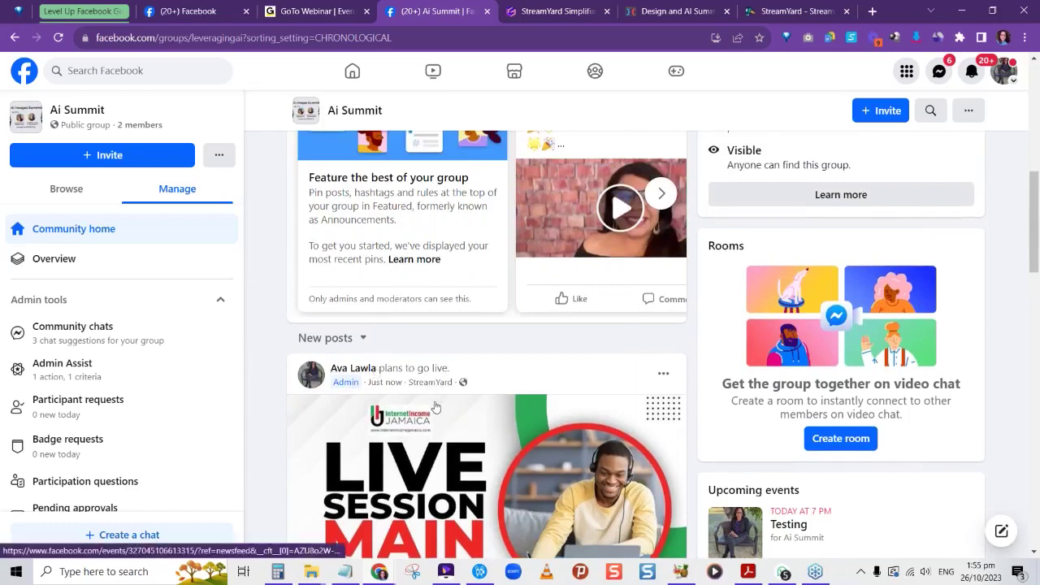
{"action": "scroll", "coordinate": [503, 431], "scroll_direction": "down", "scroll_amount": 1}
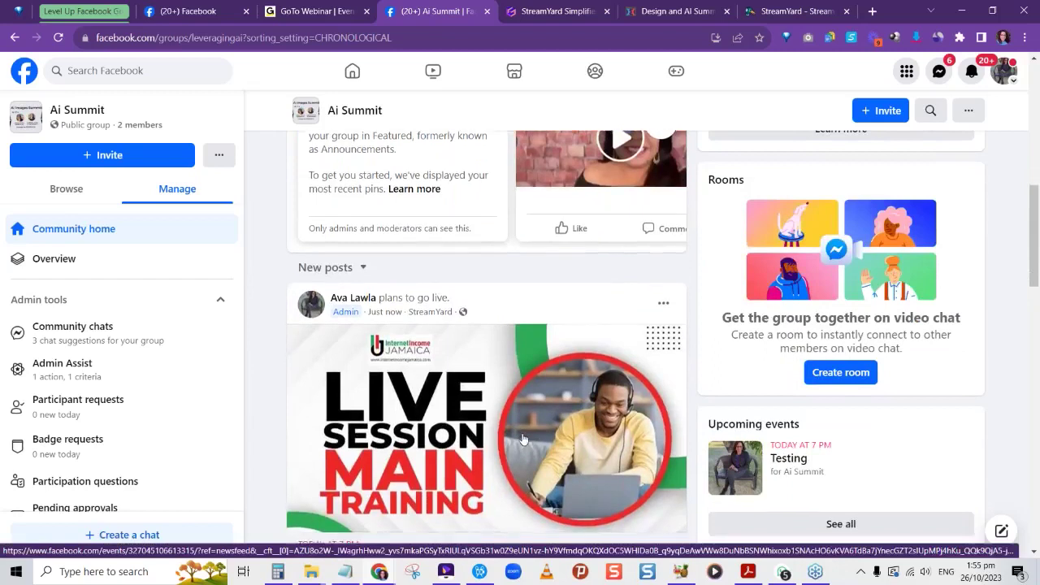
{"action": "scroll", "coordinate": [381, 435], "scroll_direction": "down", "scroll_amount": 2}
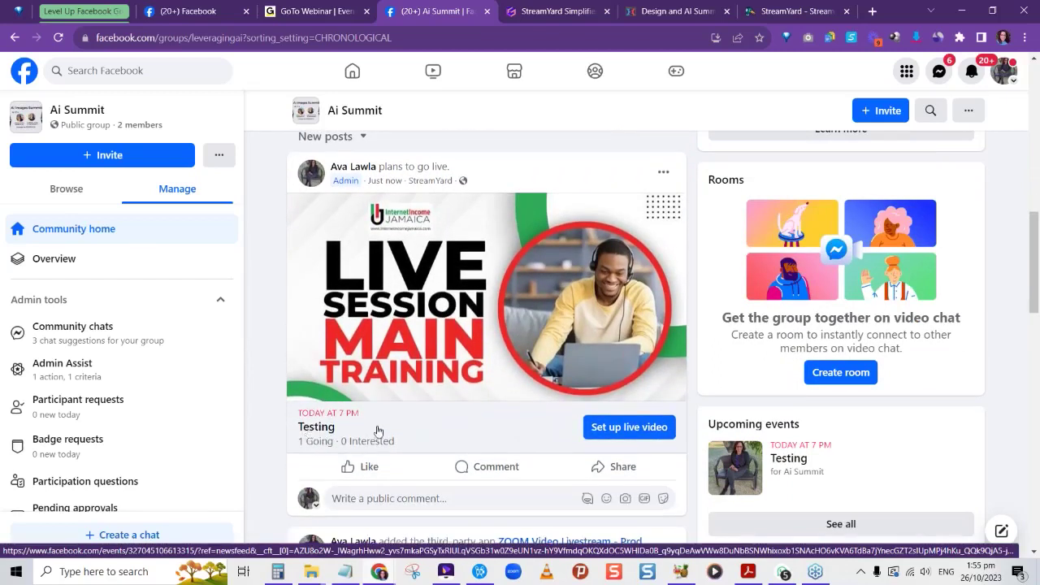
{"action": "scroll", "coordinate": [357, 417], "scroll_direction": "up", "scroll_amount": 6}
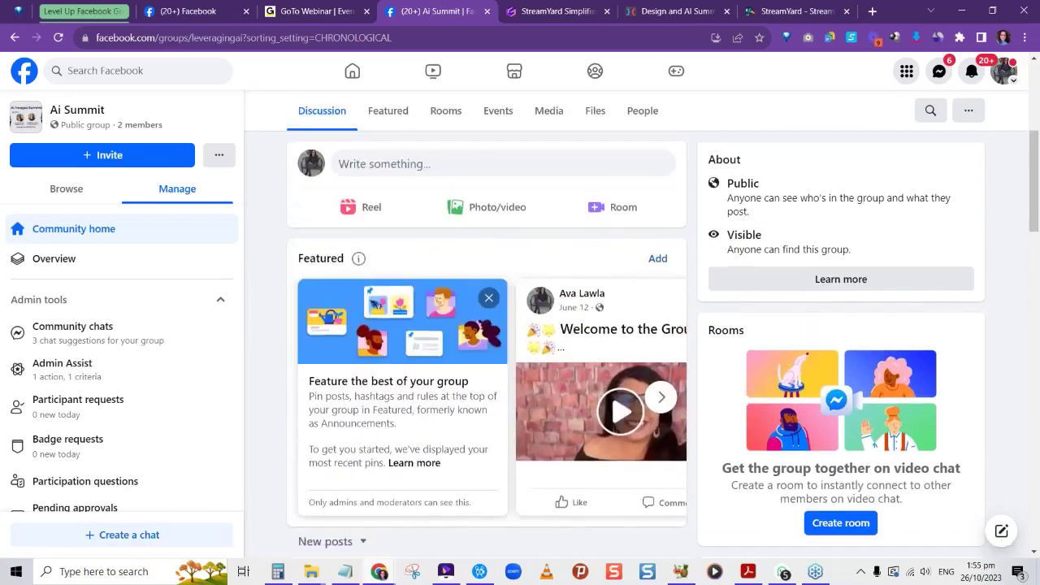
{"action": "scroll", "coordinate": [376, 395], "scroll_direction": "down", "scroll_amount": 2}
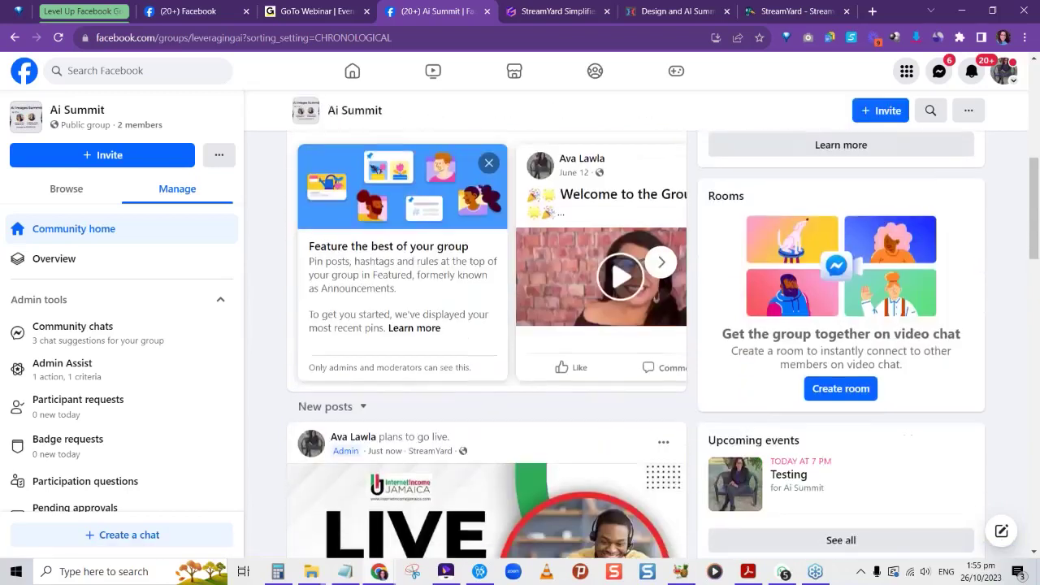
{"action": "left_click", "coordinate": [663, 443]}
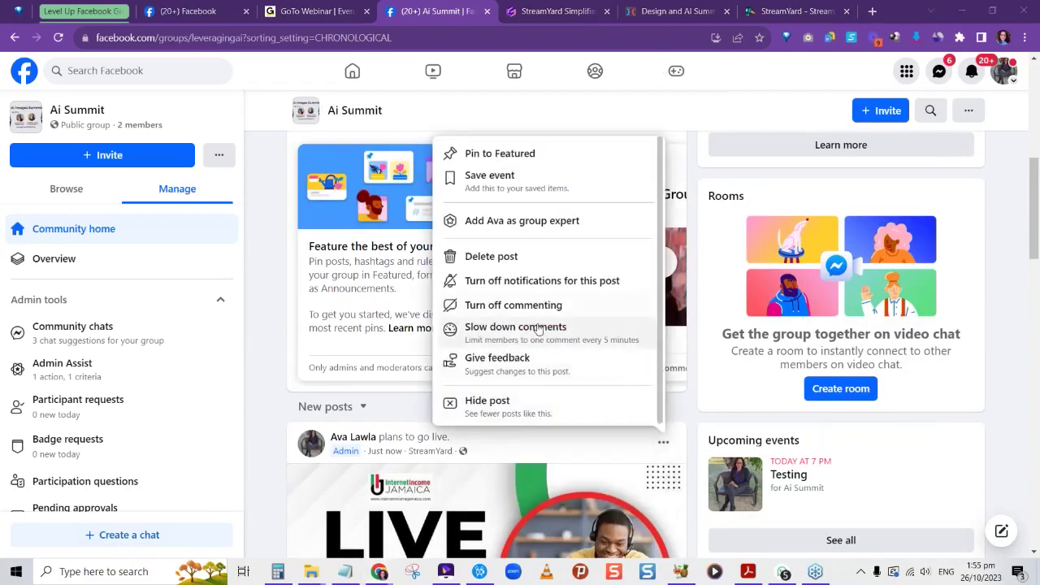
{"action": "left_click", "coordinate": [535, 157]}
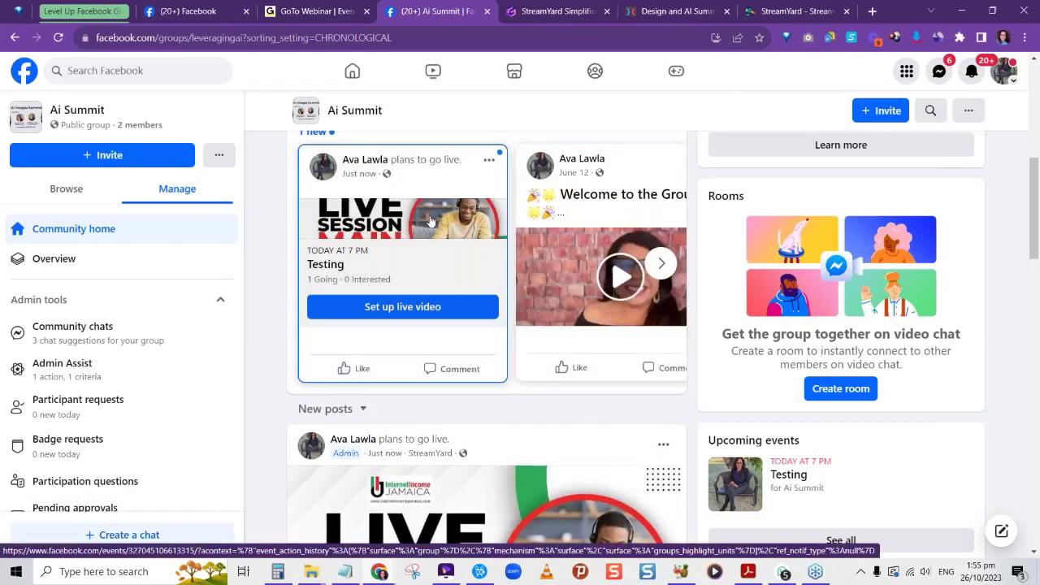
Step: View the Testing live event page from the featured announcement and return to the group feed
{"action": "left_click", "coordinate": [430, 220]}
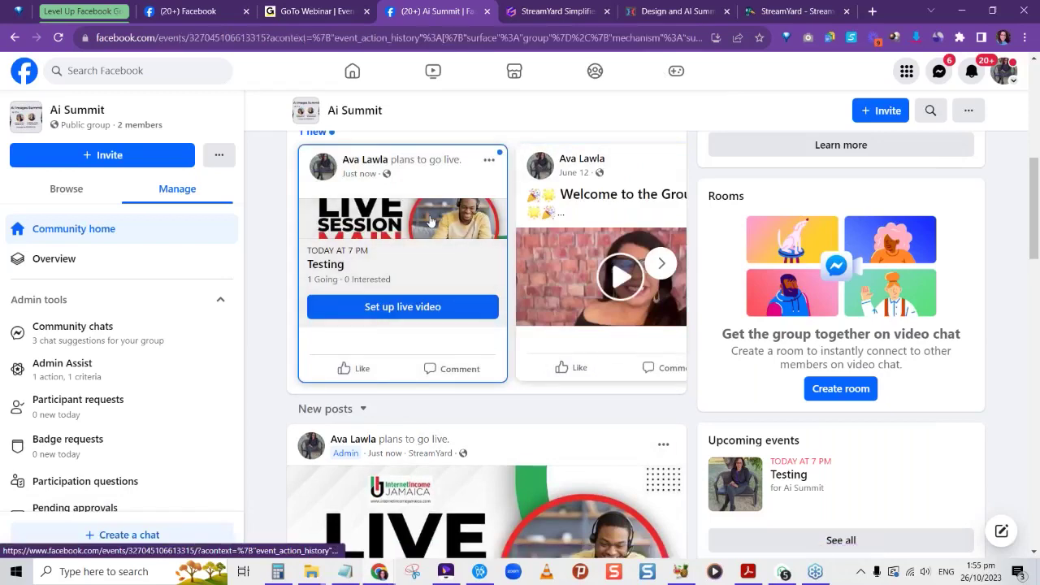
{"action": "scroll", "coordinate": [720, 190], "scroll_direction": "up", "scroll_amount": 3}
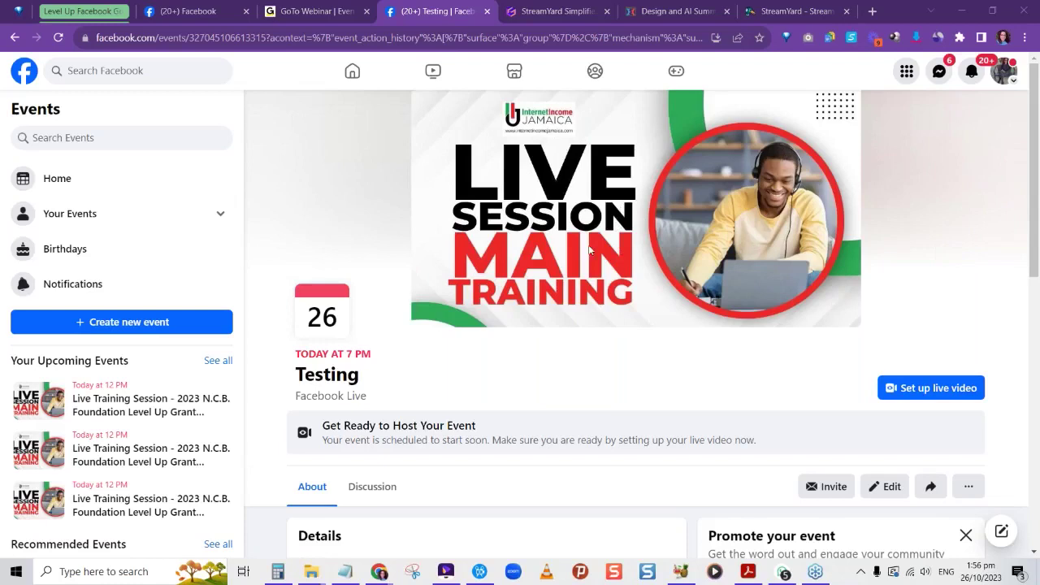
{"action": "left_click", "coordinate": [15, 38]}
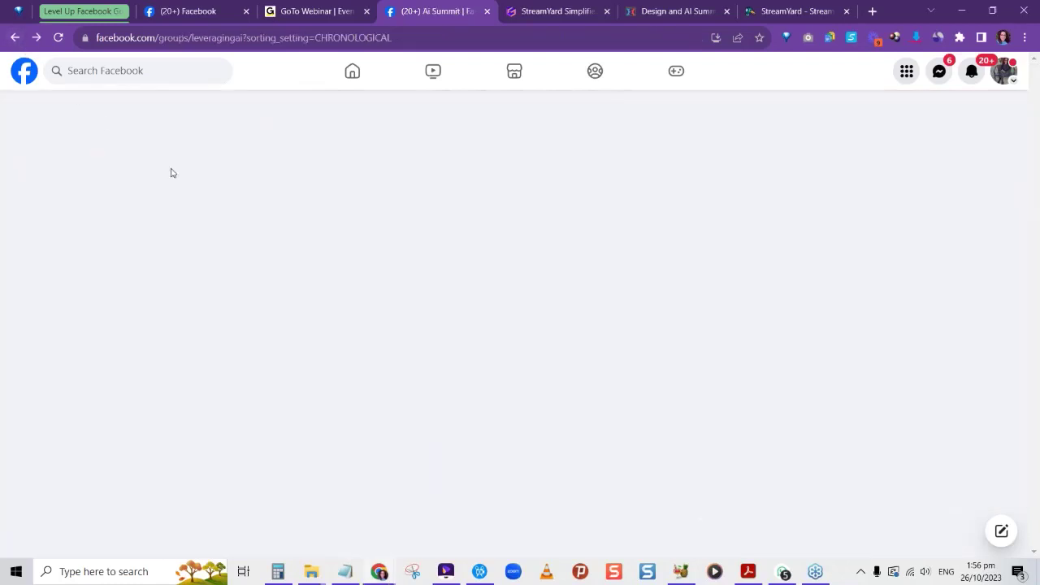
Step: Delete the StreamYard announcement post for the Testing live video from the group feed
{"action": "scroll", "coordinate": [268, 349], "scroll_direction": "down", "scroll_amount": 3}
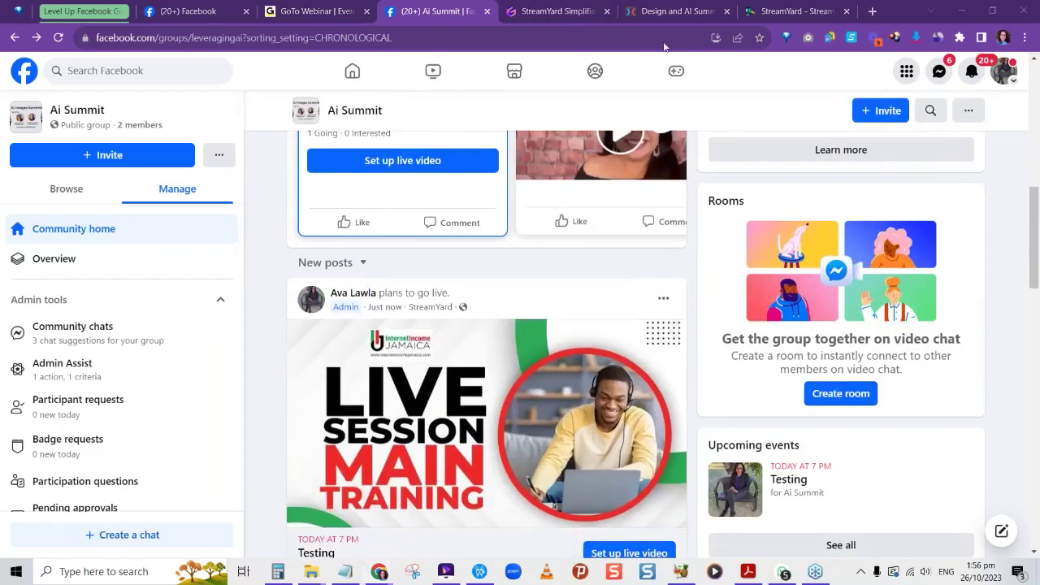
{"action": "scroll", "coordinate": [467, 392], "scroll_direction": "down", "scroll_amount": 1}
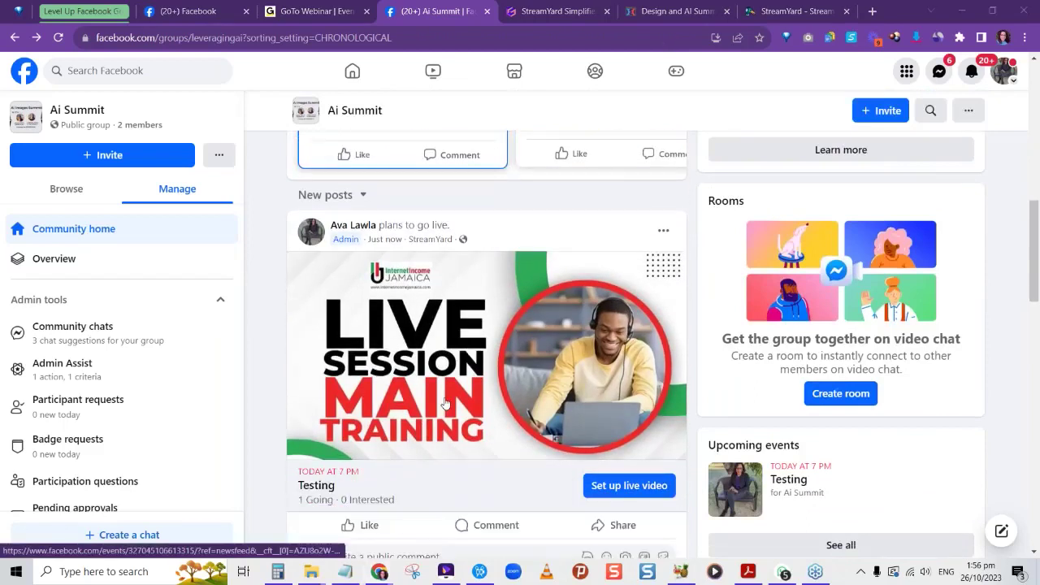
{"action": "scroll", "coordinate": [444, 404], "scroll_direction": "up", "scroll_amount": 2}
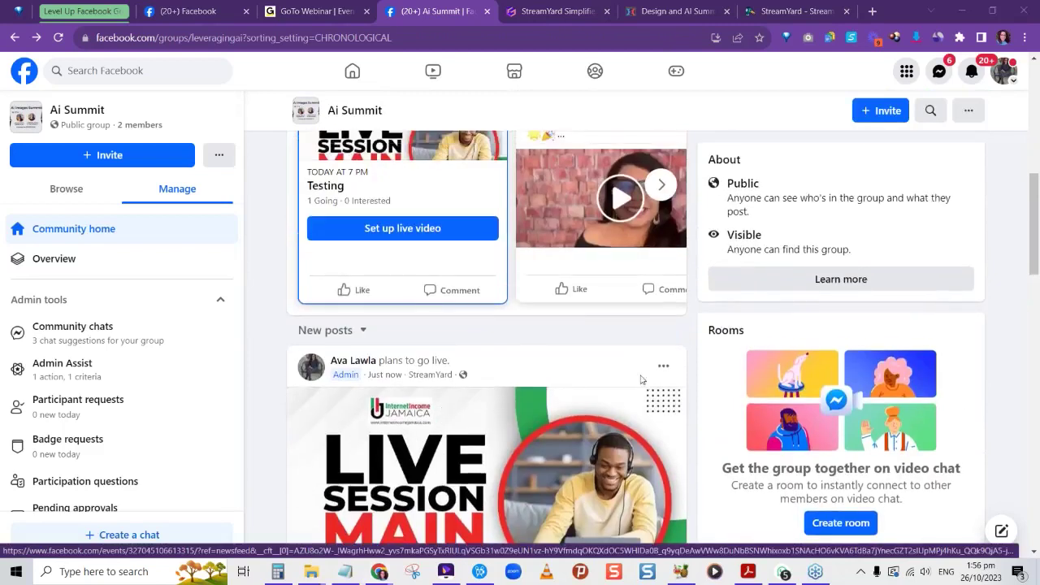
{"action": "left_click", "coordinate": [663, 365]}
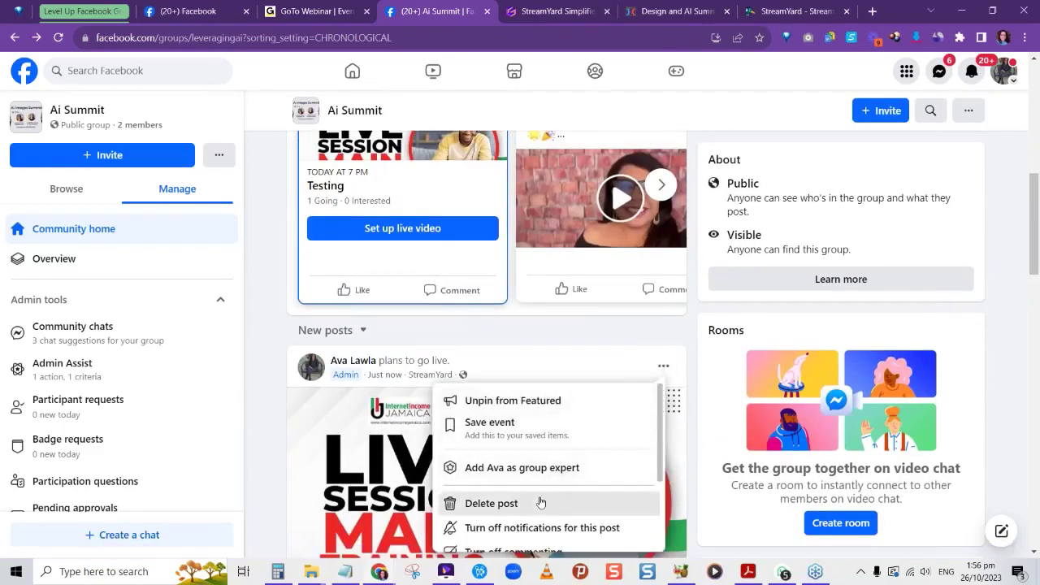
{"action": "left_click", "coordinate": [536, 501]}
{"action": "left_click", "coordinate": [646, 344]}
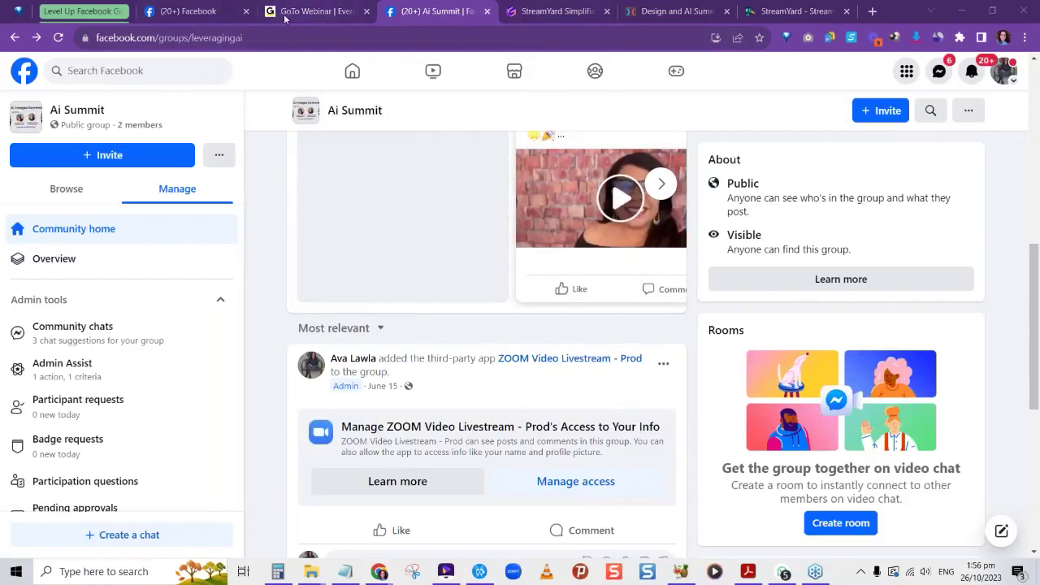
Step: Switch to StreamYard and delete the pre-recorded Testing stream from the upcoming streams
{"action": "left_click", "coordinate": [757, 13]}
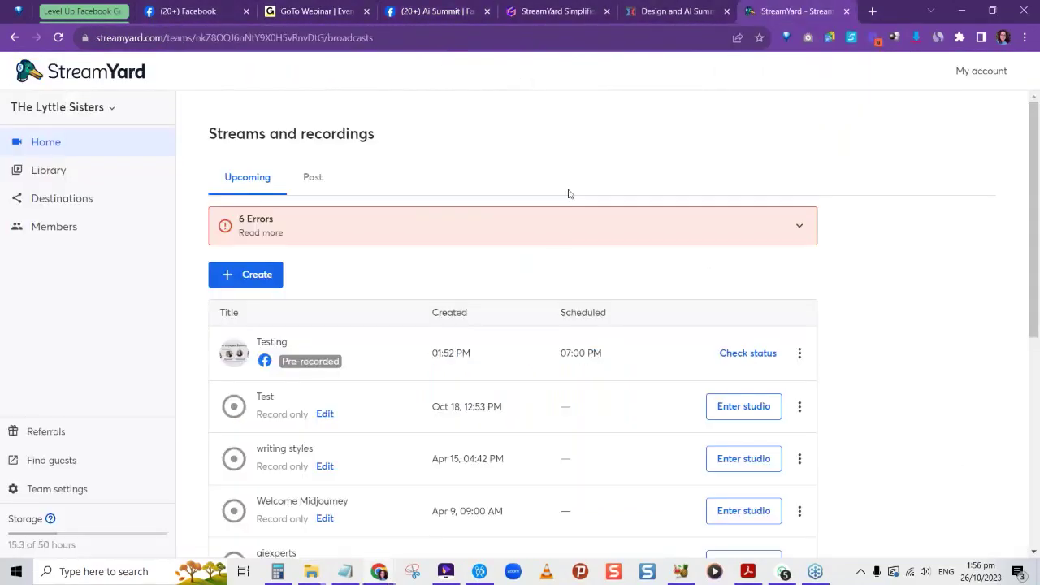
{"action": "left_click", "coordinate": [799, 354]}
{"action": "left_click", "coordinate": [785, 415]}
{"action": "left_click", "coordinate": [641, 355]}
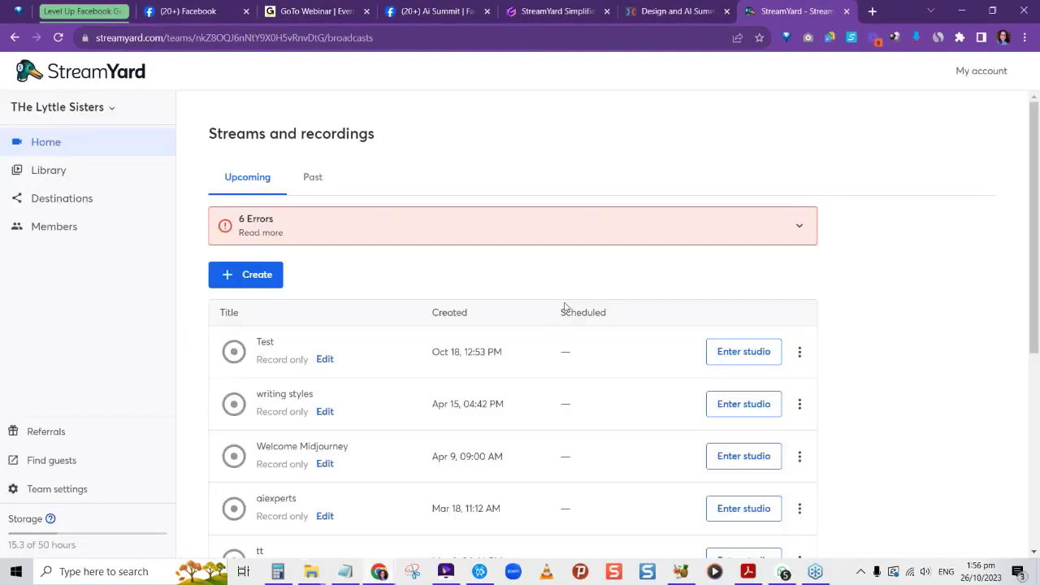
Step: Start a new live stream with Studio as source and the Ai Summit Facebook group as destination, titled "Test"
{"action": "left_click", "coordinate": [248, 277]}
{"action": "left_click", "coordinate": [425, 177]}
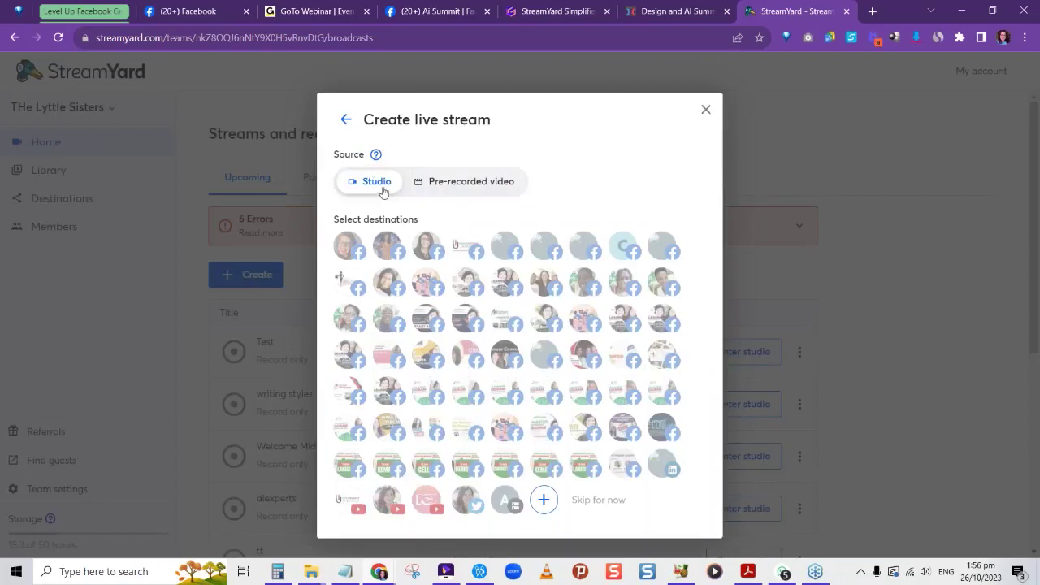
{"action": "left_click", "coordinate": [623, 463]}
{"action": "scroll", "coordinate": [623, 463], "scroll_direction": "down", "scroll_amount": 5}
{"action": "left_click", "coordinate": [497, 232]}
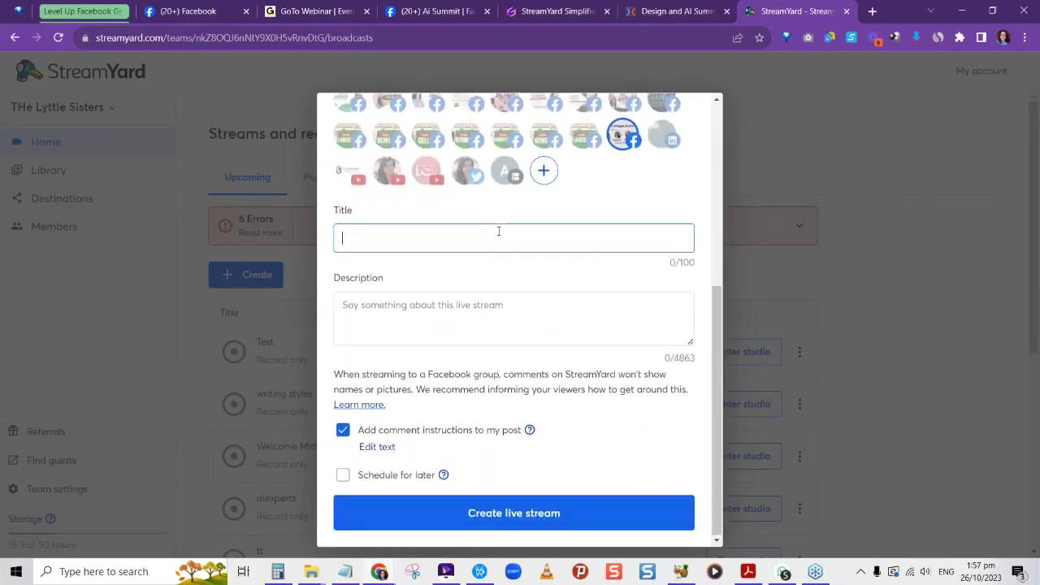
{"action": "type", "text": "Test"}
Step: Schedule the Test stream for later, with the start time set to today at 07:00 PM
{"action": "left_click", "coordinate": [342, 474]}
{"action": "scroll", "coordinate": [487, 425], "scroll_direction": "down", "scroll_amount": 2}
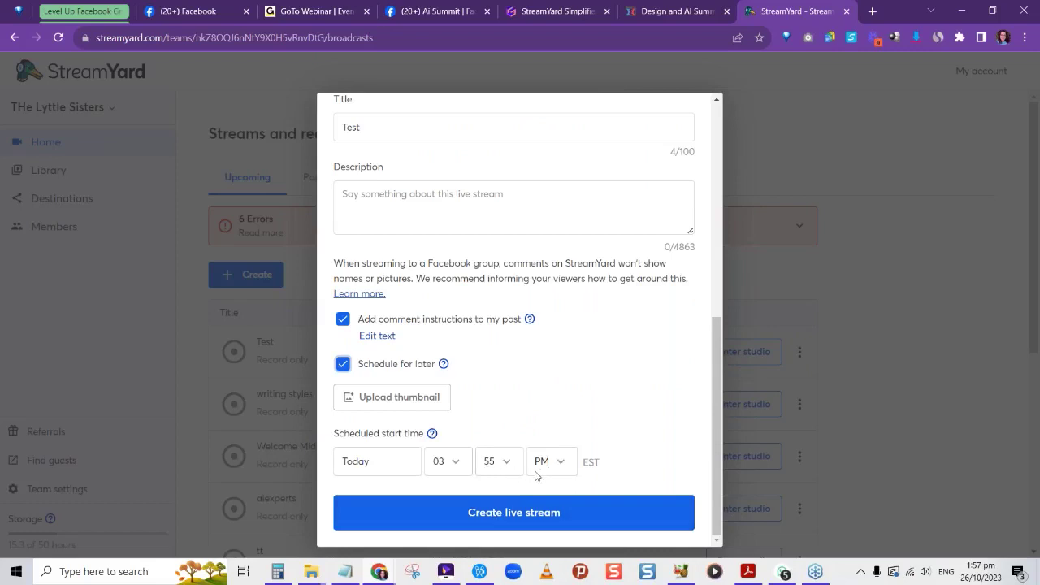
{"action": "left_click", "coordinate": [460, 467]}
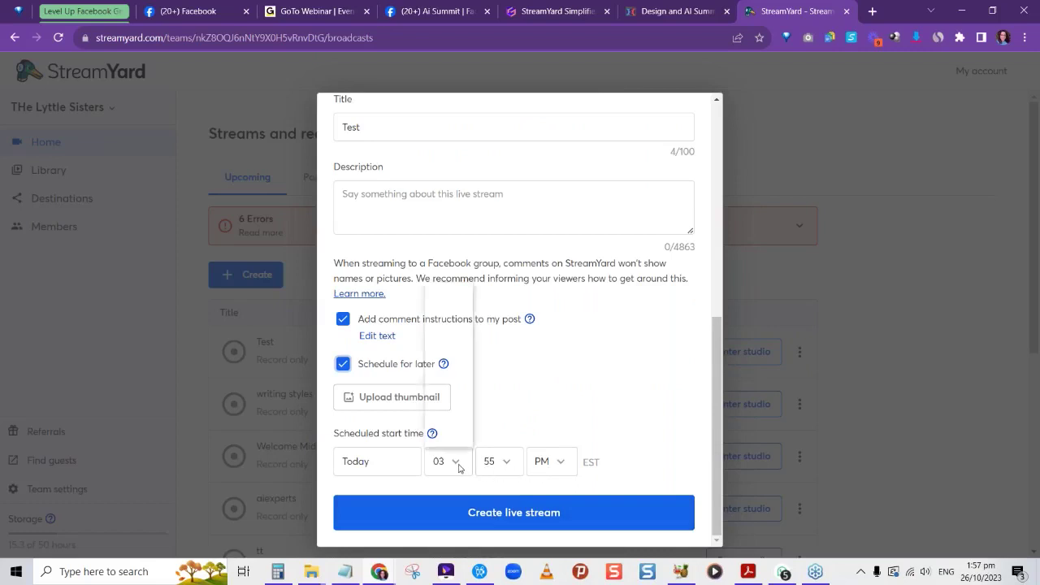
{"action": "left_click", "coordinate": [453, 386]}
{"action": "left_click", "coordinate": [504, 463]}
{"action": "left_click", "coordinate": [498, 298]}
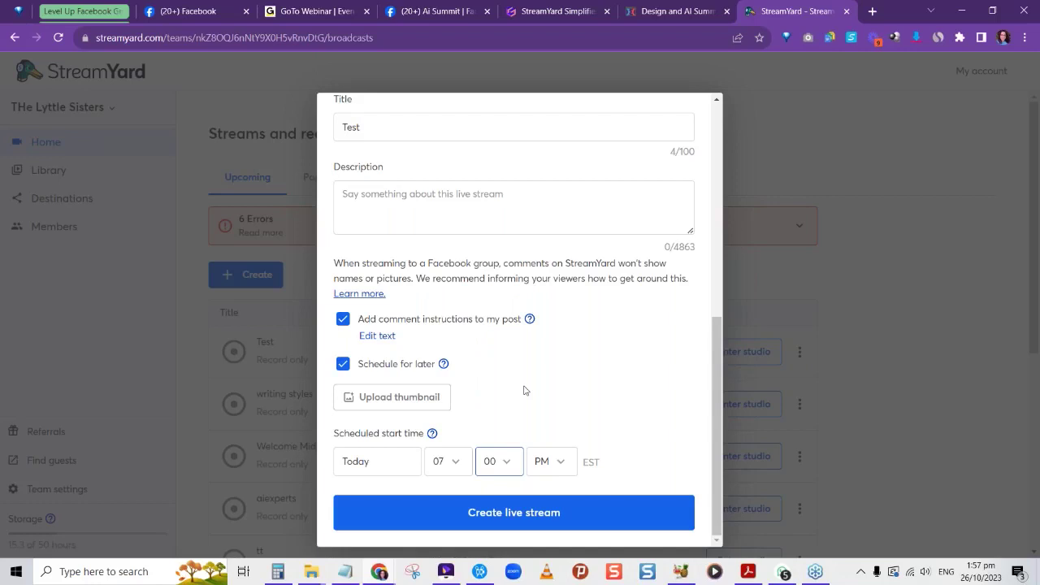
Step: Upload "WhatsApp Image 2023-10-23 at 9.06.15 AM.jpeg" from New Download Folder as the stream's thumbnail and create the live stream
{"action": "scroll", "coordinate": [512, 398], "scroll_direction": "up", "scroll_amount": 3}
{"action": "scroll", "coordinate": [438, 455], "scroll_direction": "down", "scroll_amount": 3}
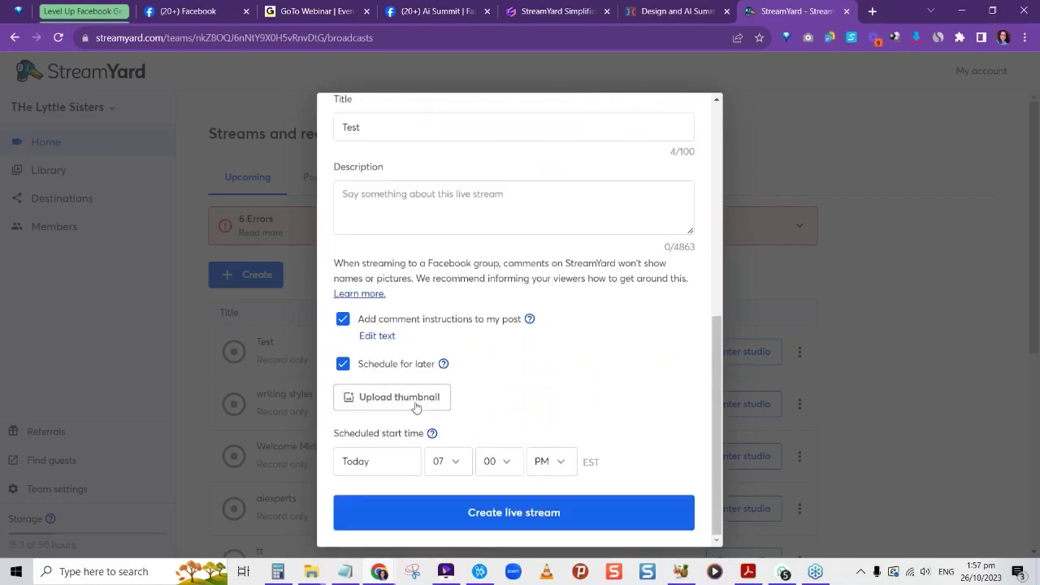
{"action": "left_click", "coordinate": [415, 406]}
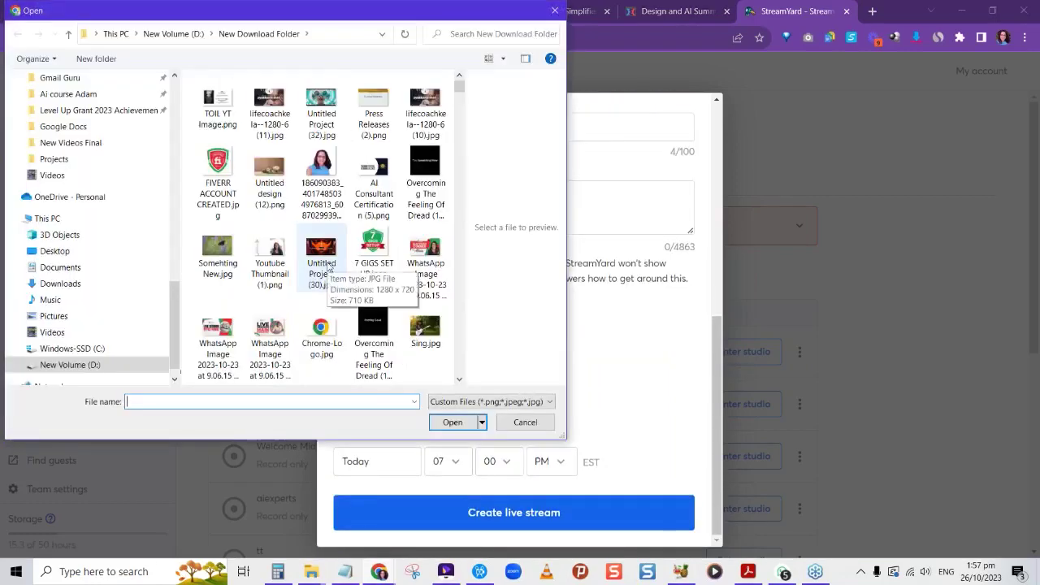
{"action": "left_click", "coordinate": [273, 348]}
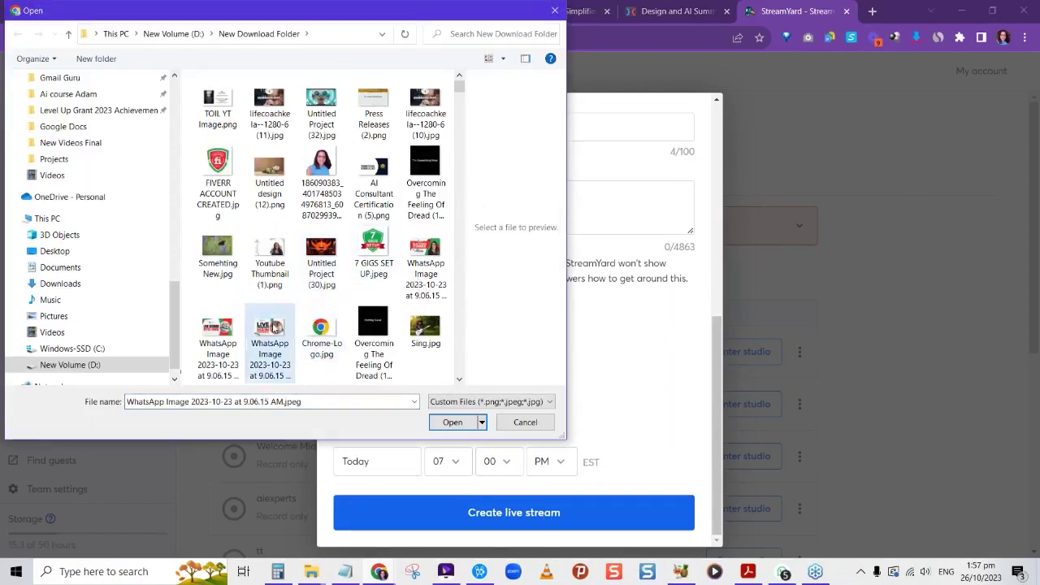
{"action": "double_click", "coordinate": [272, 329]}
{"action": "left_click", "coordinate": [671, 385]}
{"action": "scroll", "coordinate": [598, 474], "scroll_direction": "down", "scroll_amount": 3}
{"action": "scroll", "coordinate": [598, 474], "scroll_direction": "down", "scroll_amount": 3}
{"action": "left_click", "coordinate": [515, 514]}
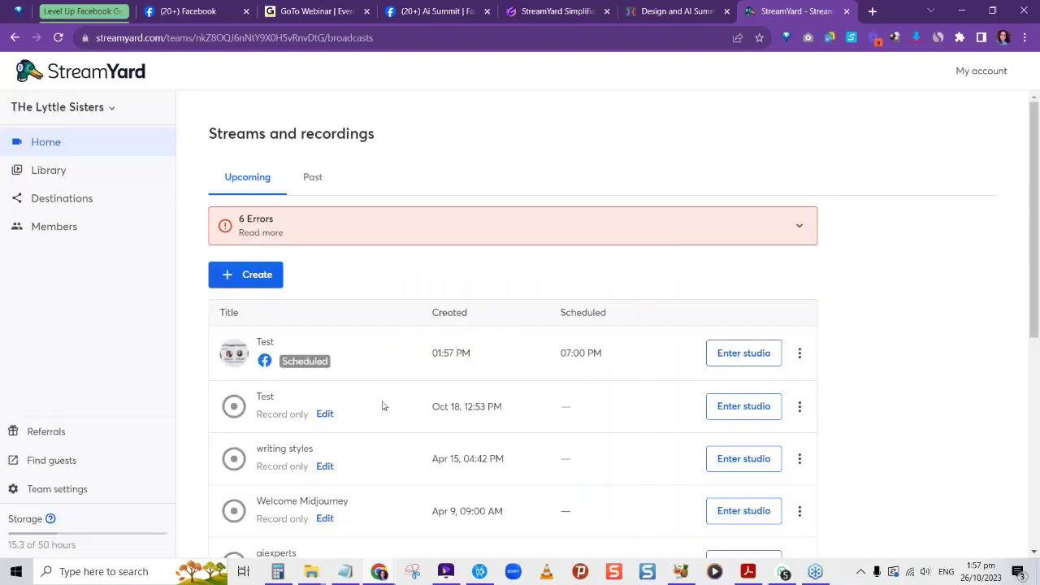
Step: Switch to the Ai Summit Facebook group, reload it and check the post announcing the Test live stream
{"action": "left_click", "coordinate": [416, 10]}
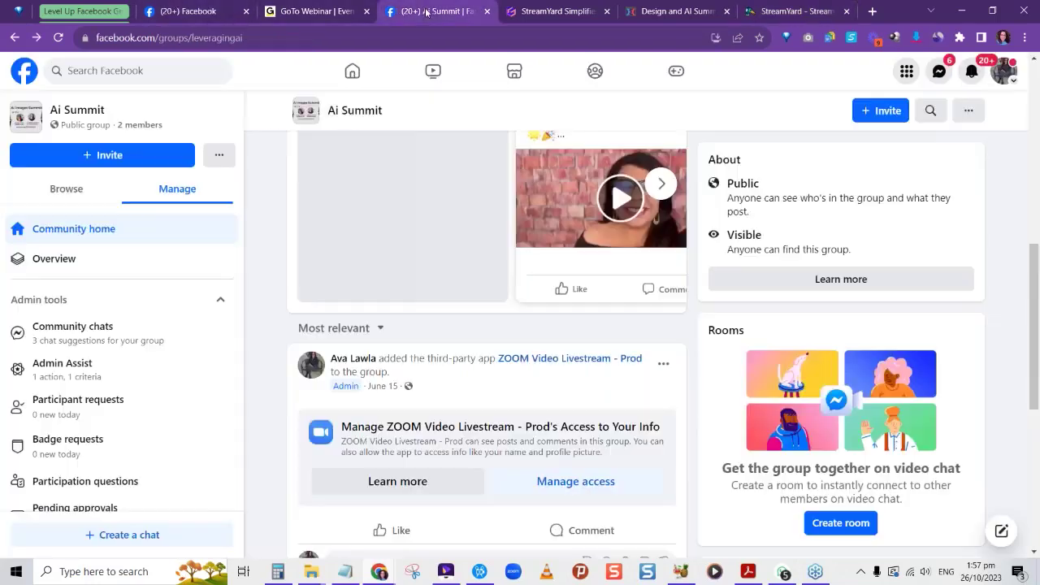
{"action": "left_click", "coordinate": [59, 37]}
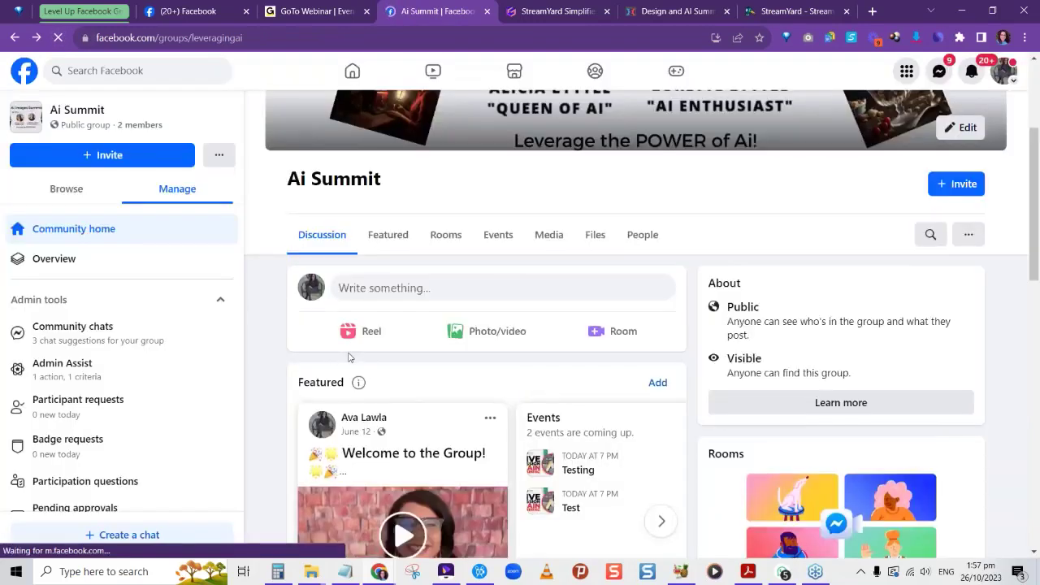
{"action": "scroll", "coordinate": [458, 327], "scroll_direction": "down", "scroll_amount": 5}
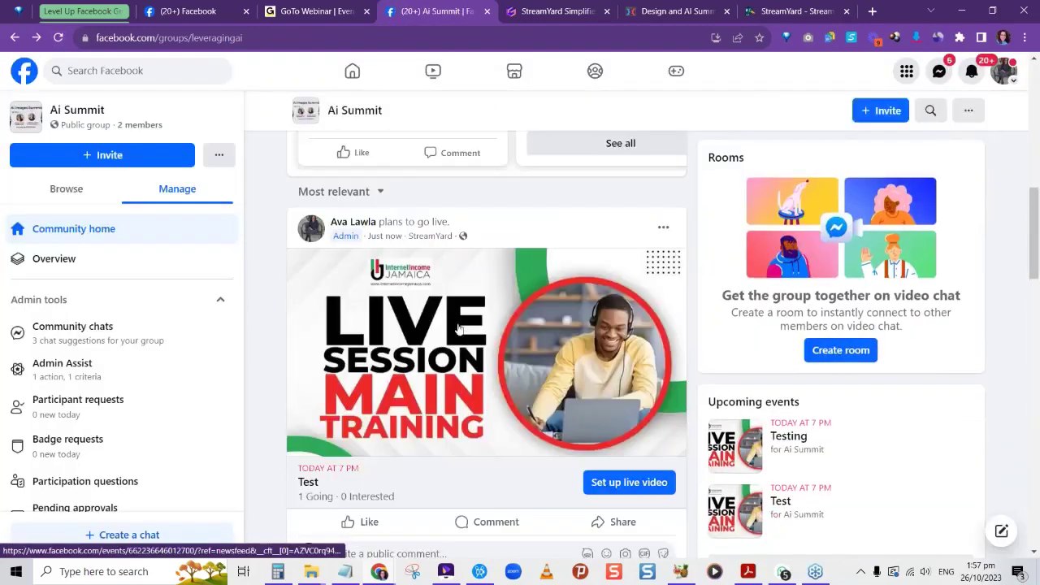
{"action": "left_click", "coordinate": [459, 328]}
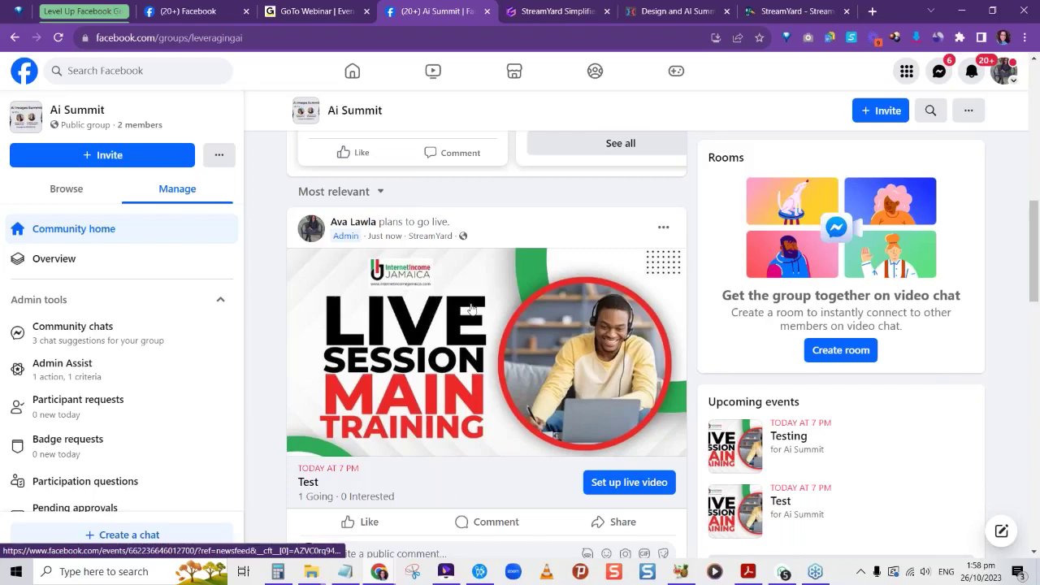
Step: Delete the Test live stream announcement post from the Ai Summit group
{"action": "left_click", "coordinate": [663, 228]}
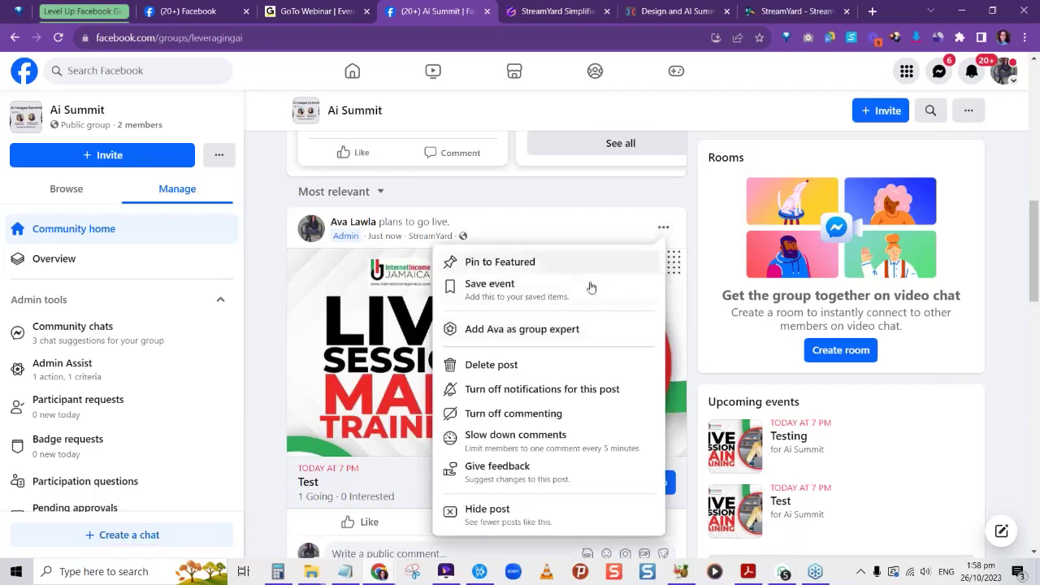
{"action": "left_click", "coordinate": [509, 367]}
{"action": "left_click", "coordinate": [631, 346]}
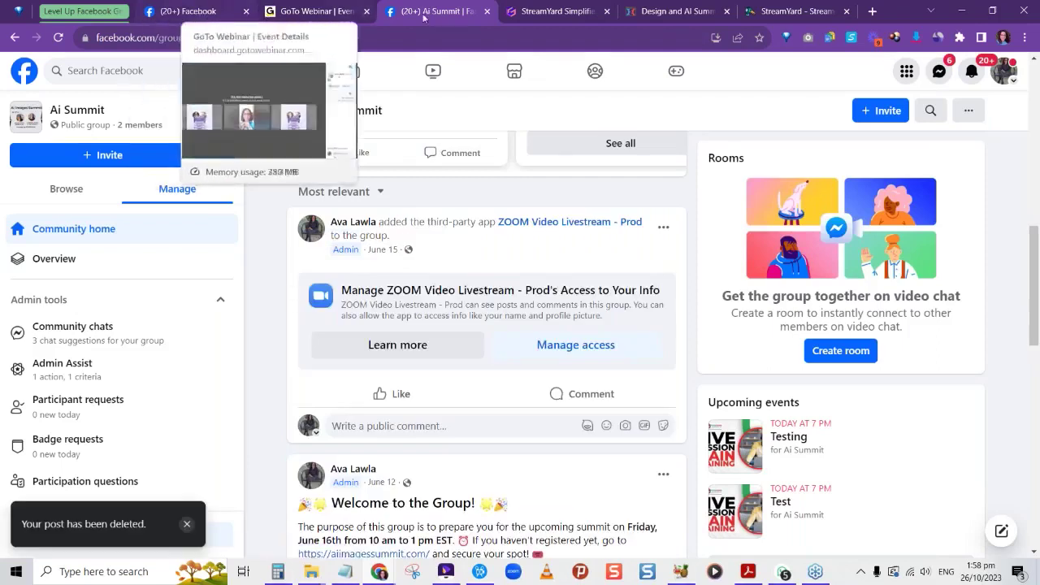
Step: Switch to StreamYard and try to delete the scheduled Test broadcast with Delete on Facebook selected, then close the confirmation
{"action": "left_click", "coordinate": [794, 11]}
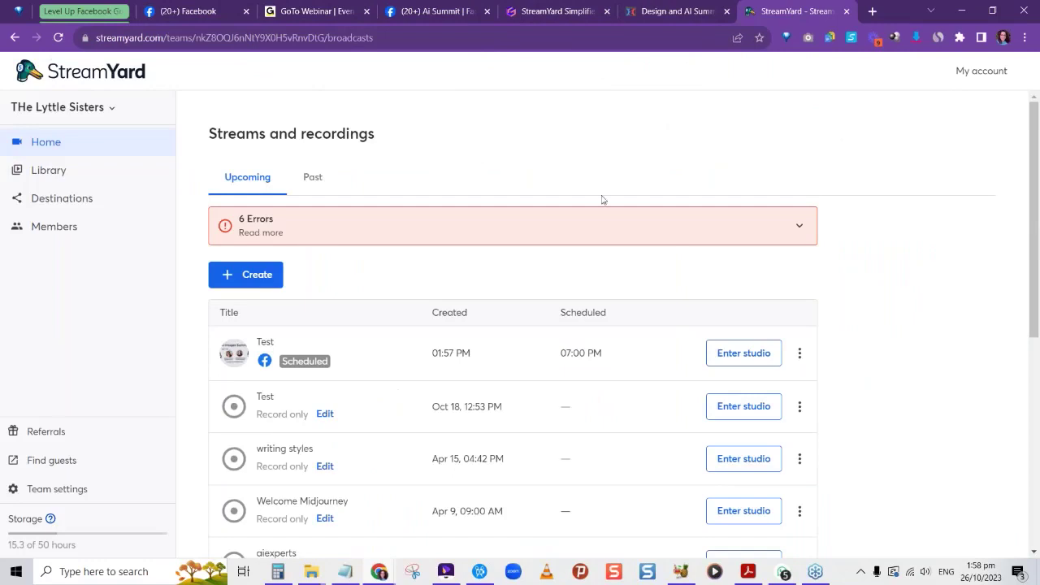
{"action": "left_click", "coordinate": [797, 357]}
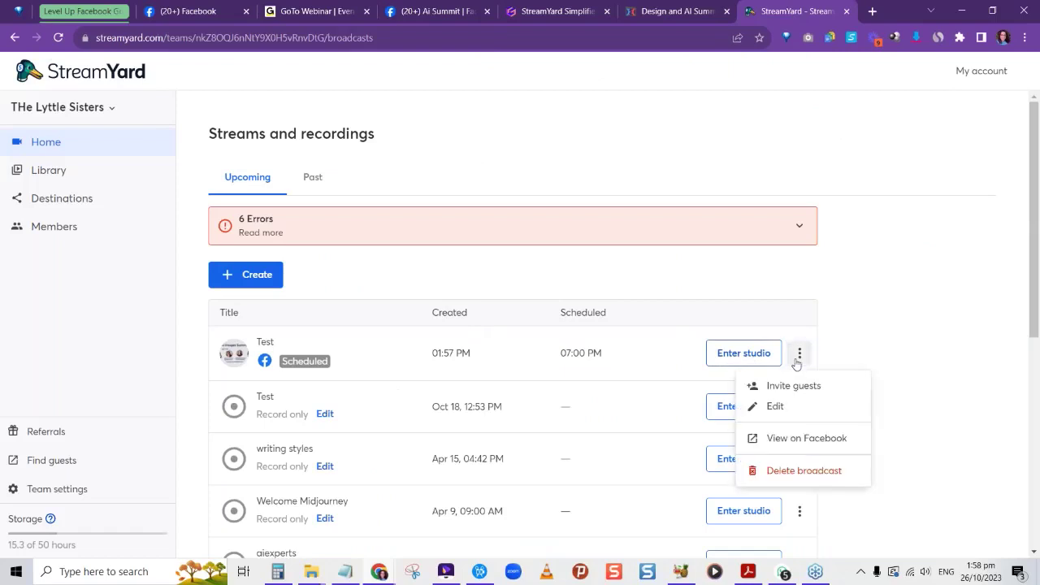
{"action": "left_click", "coordinate": [796, 471]}
{"action": "left_click", "coordinate": [507, 330]}
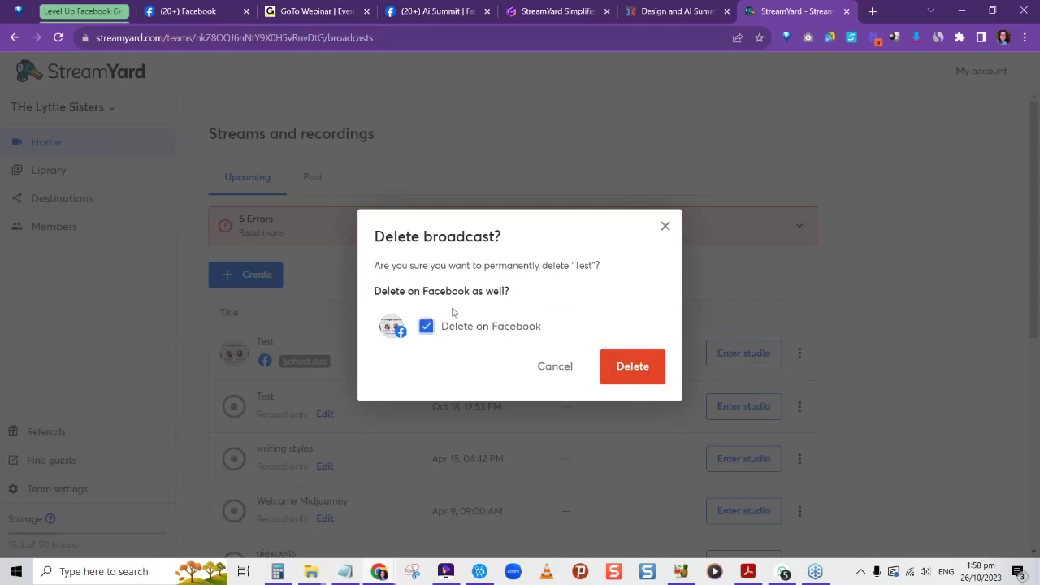
{"action": "left_click", "coordinate": [632, 367]}
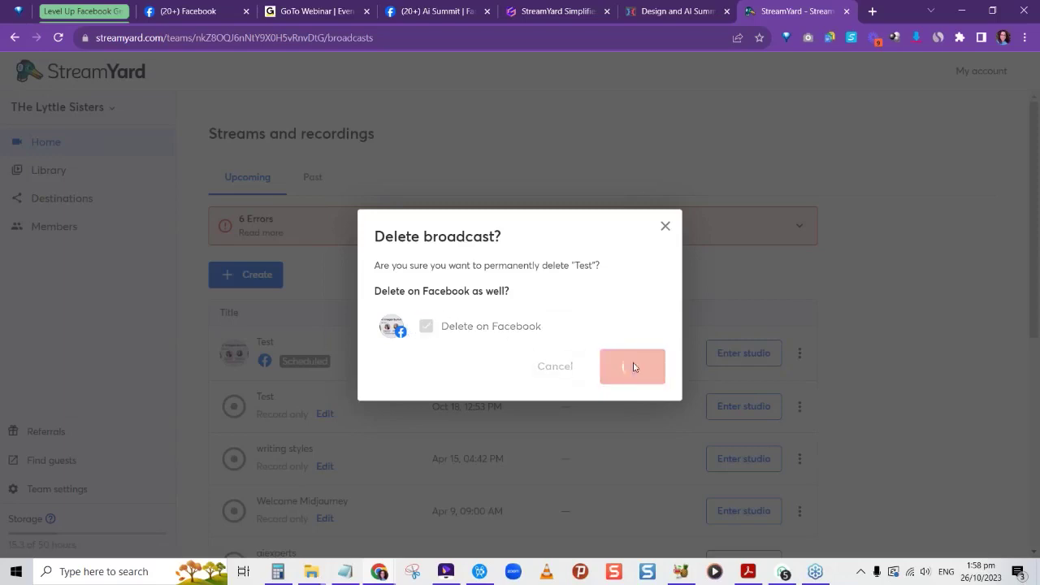
{"action": "left_click", "coordinate": [633, 391]}
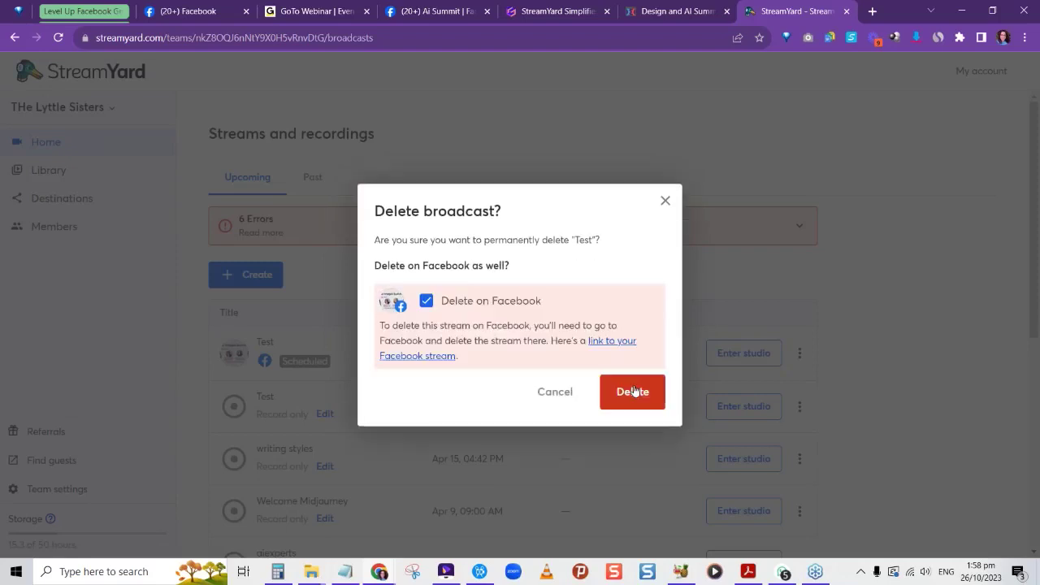
{"action": "left_click", "coordinate": [633, 392]}
{"action": "left_click", "coordinate": [633, 392]}
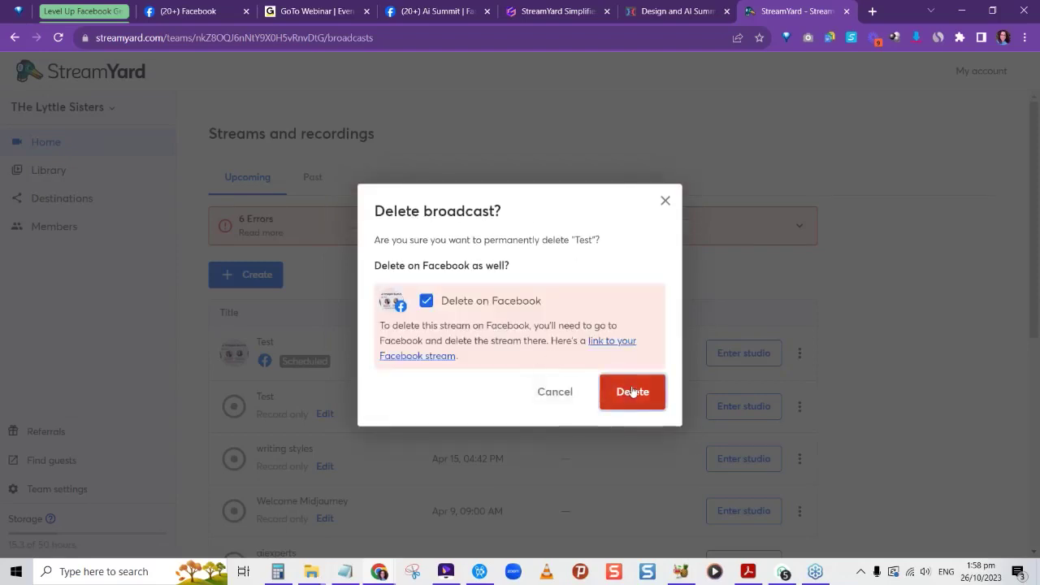
{"action": "left_click", "coordinate": [665, 201]}
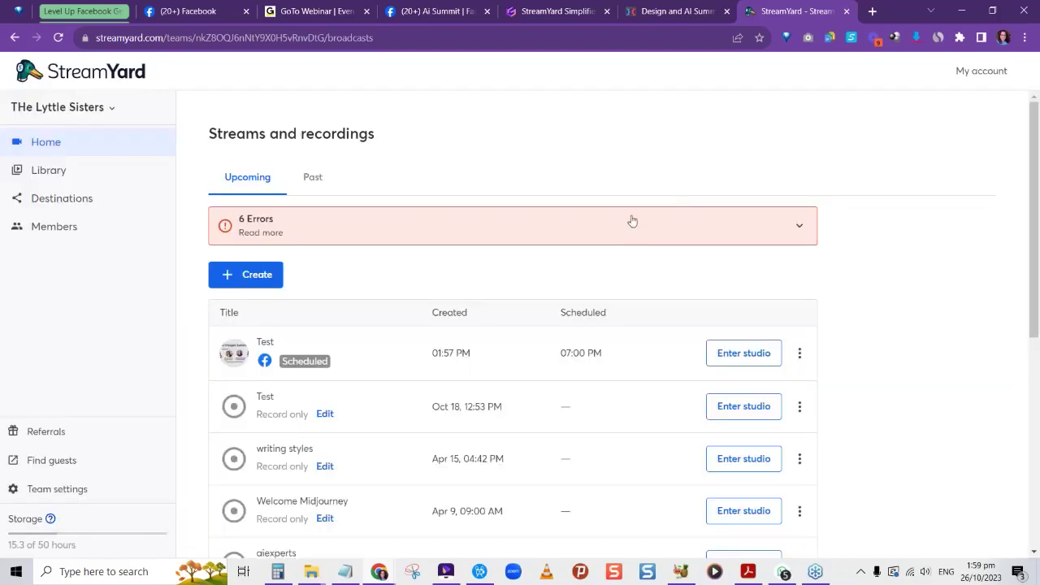